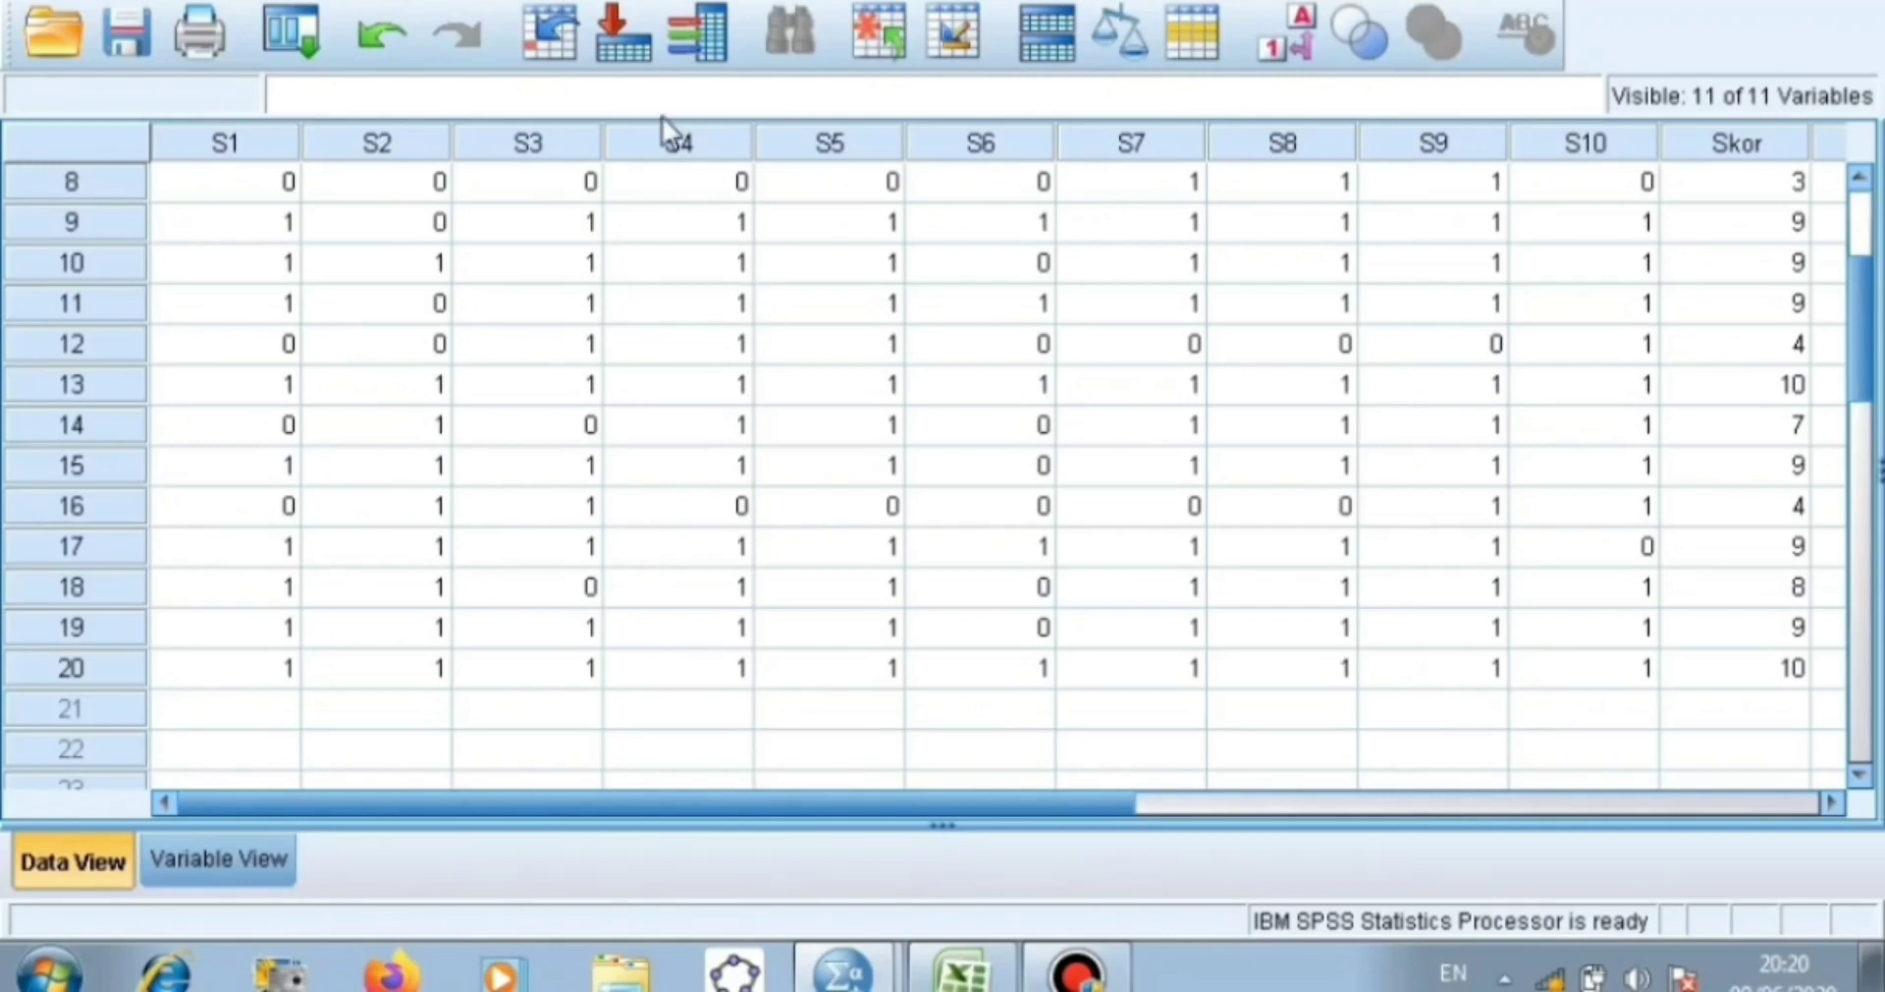
- Run a two-tailed Pearson bivariate correlation on all variables, S1 through S10 and Skor
key("alt+a")
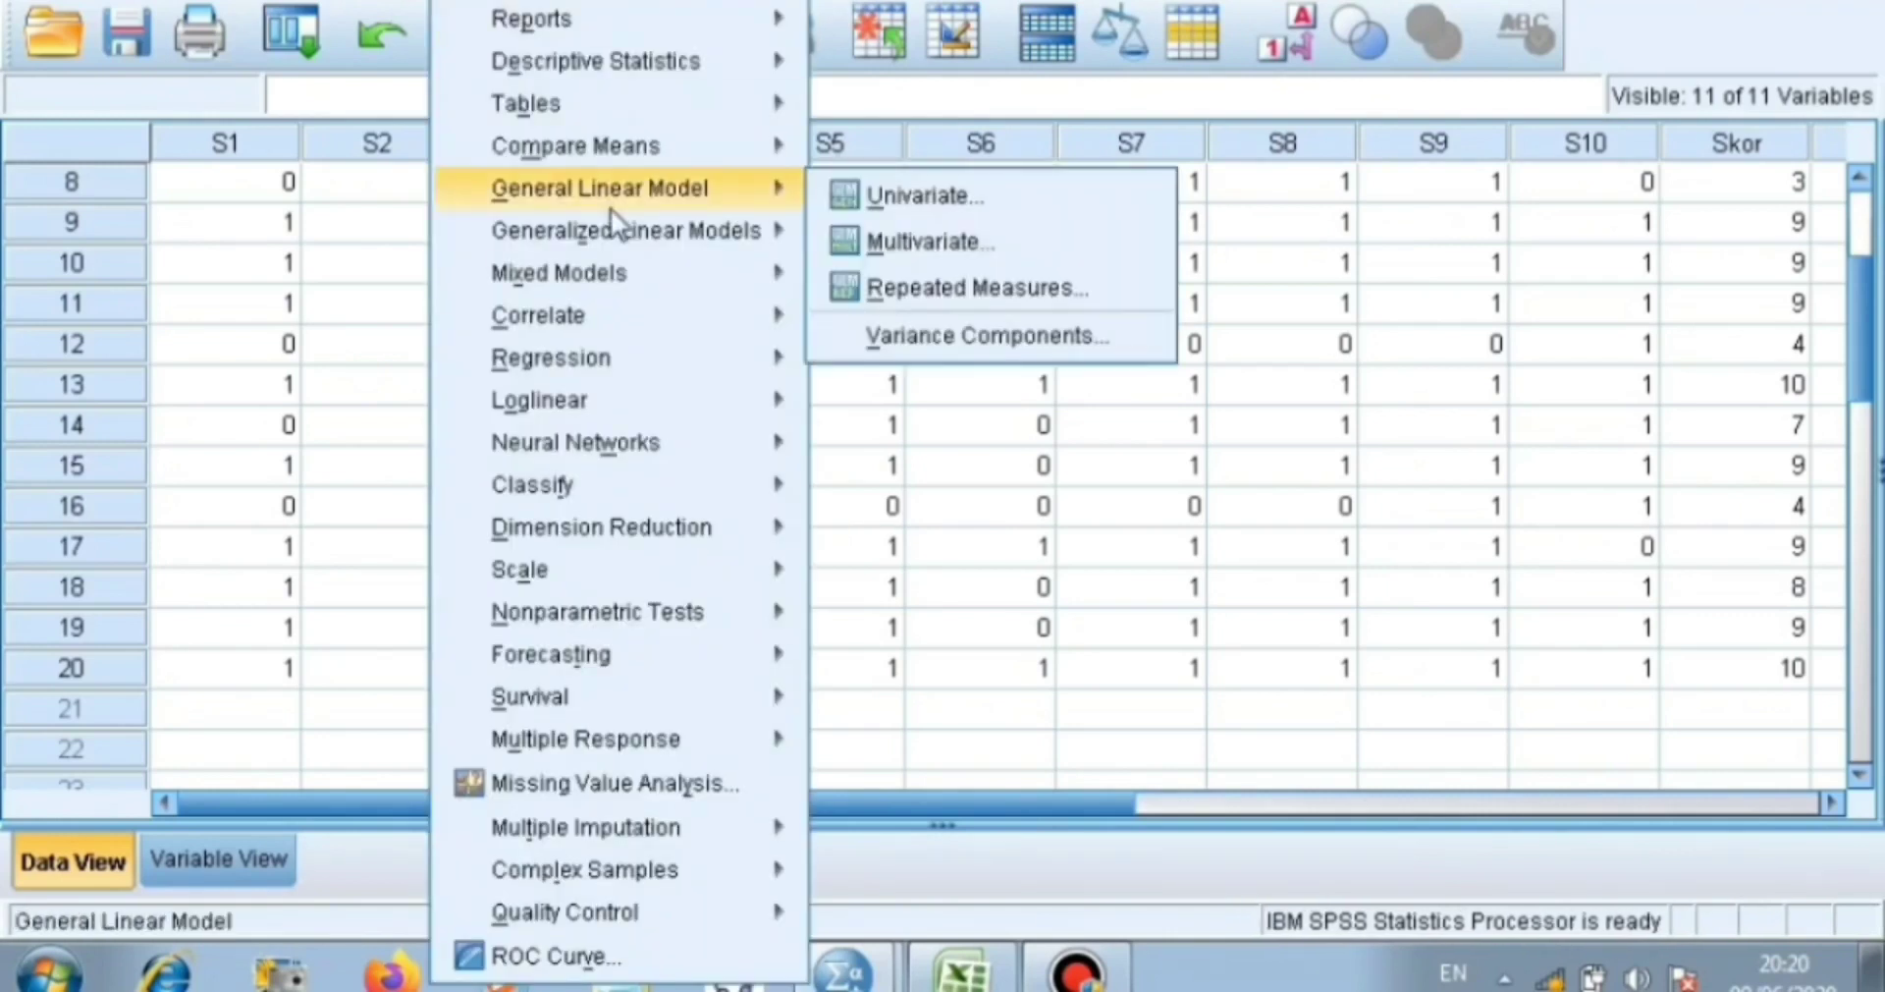
mouse_move(725, 335)
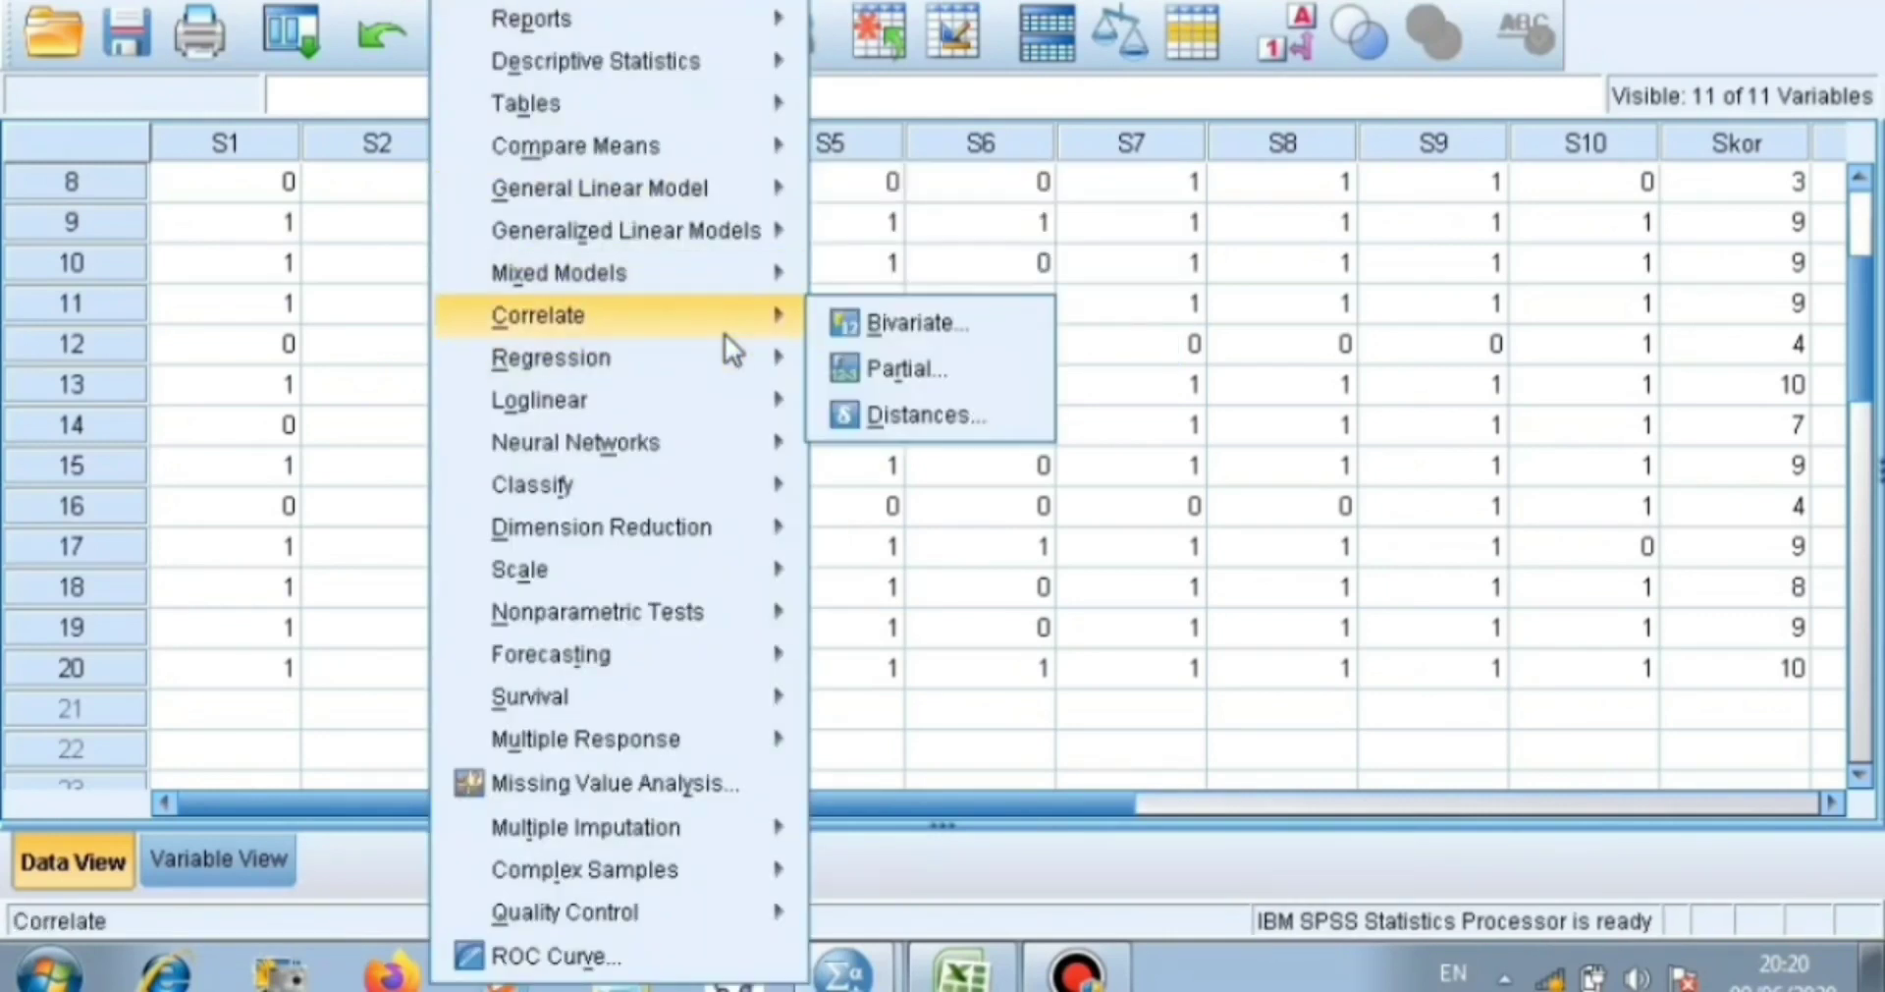
left_click(846, 322)
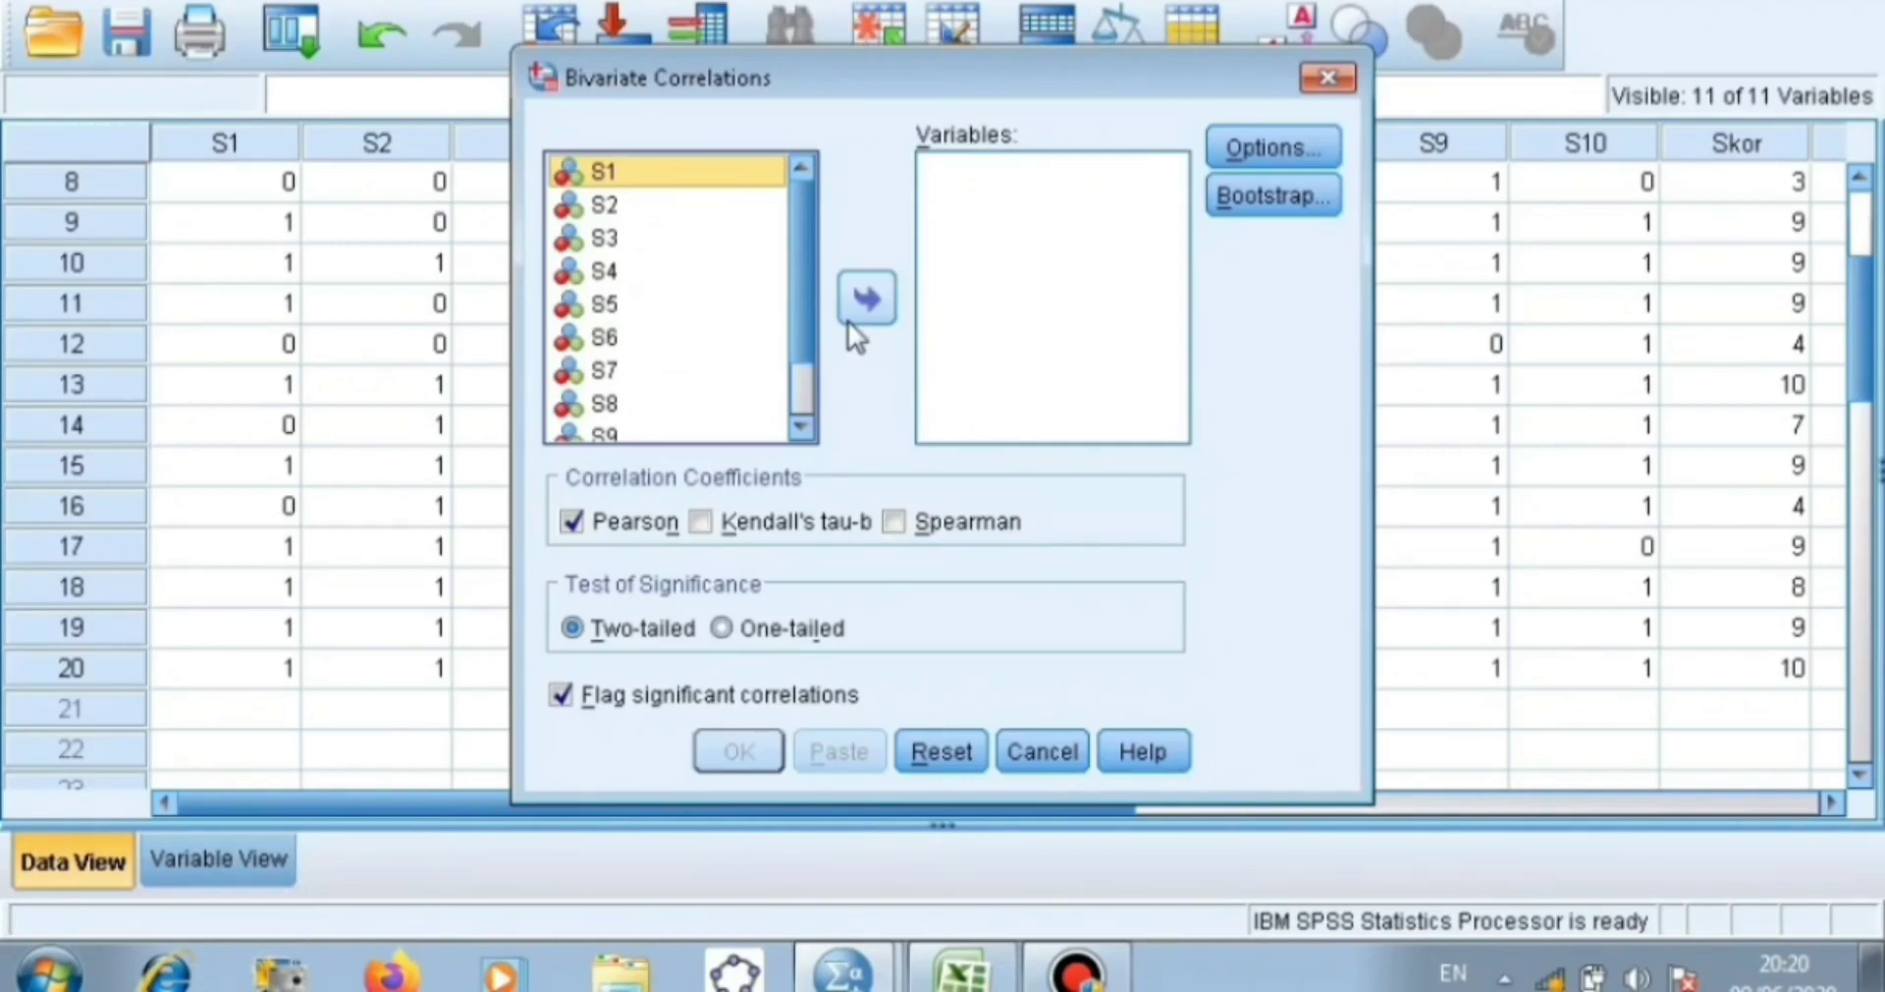
key("ctrl+a")
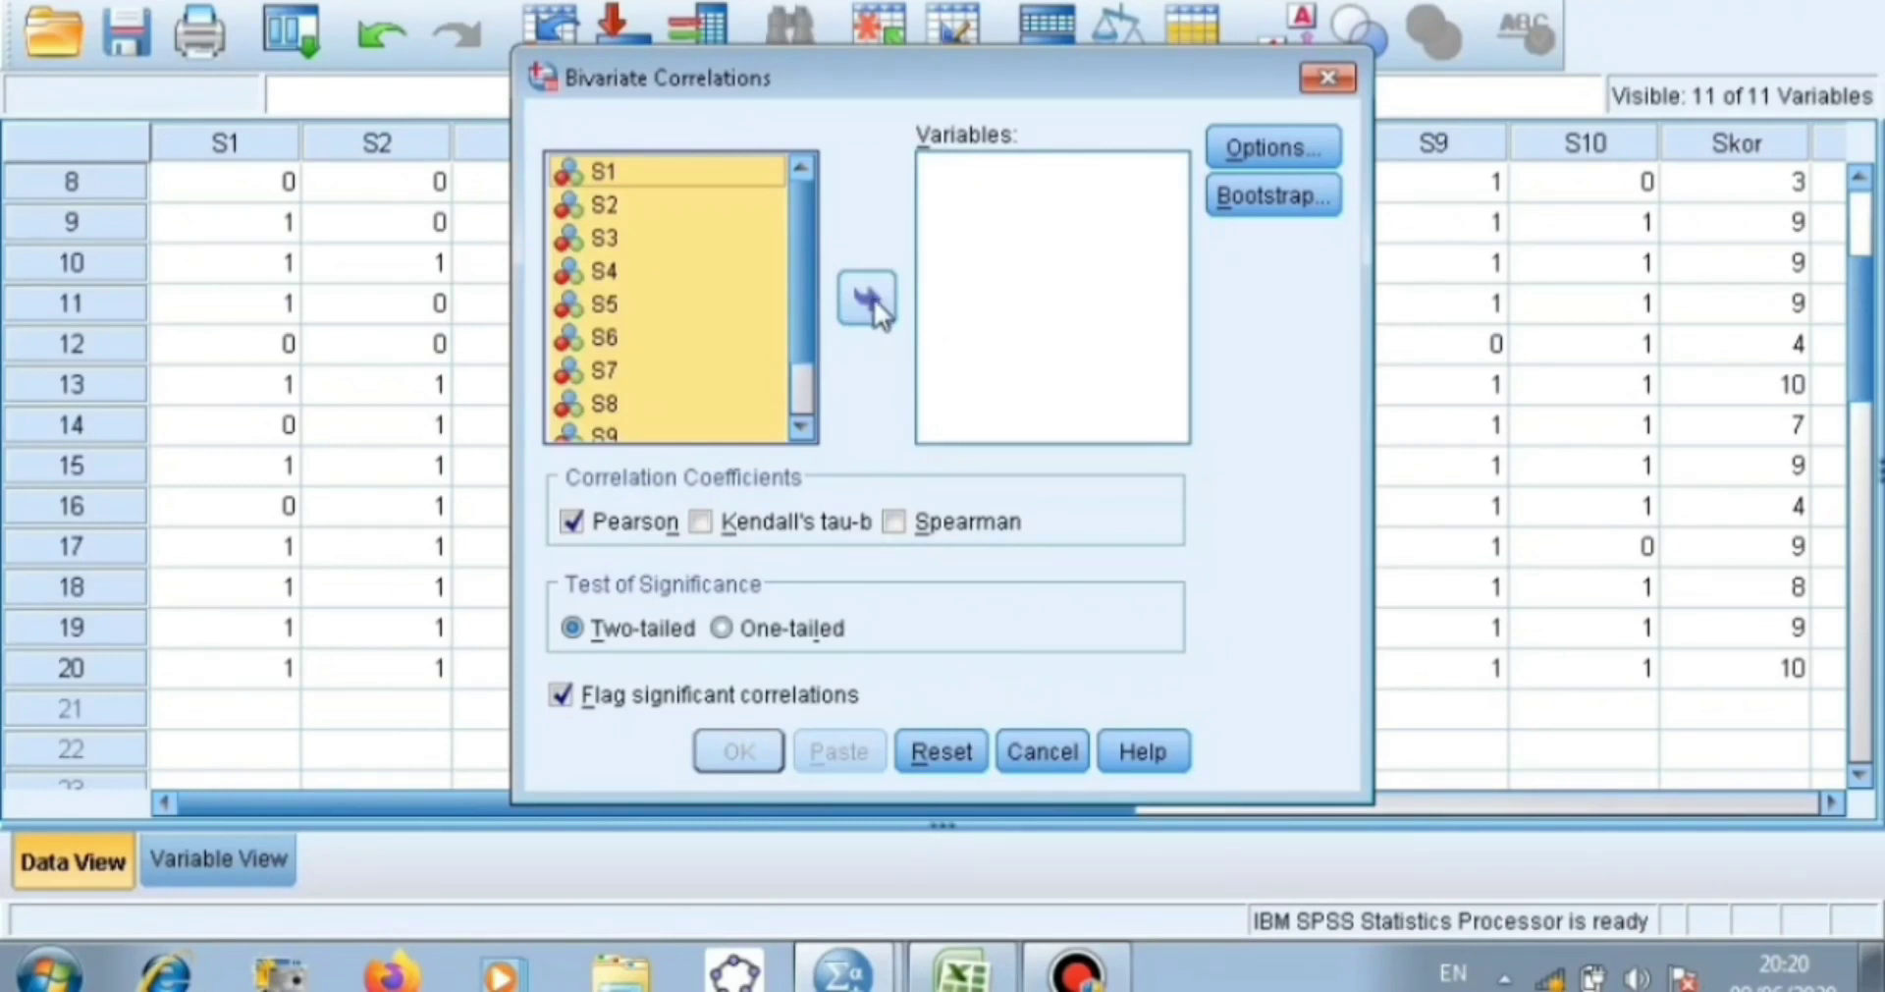
left_click(872, 298)
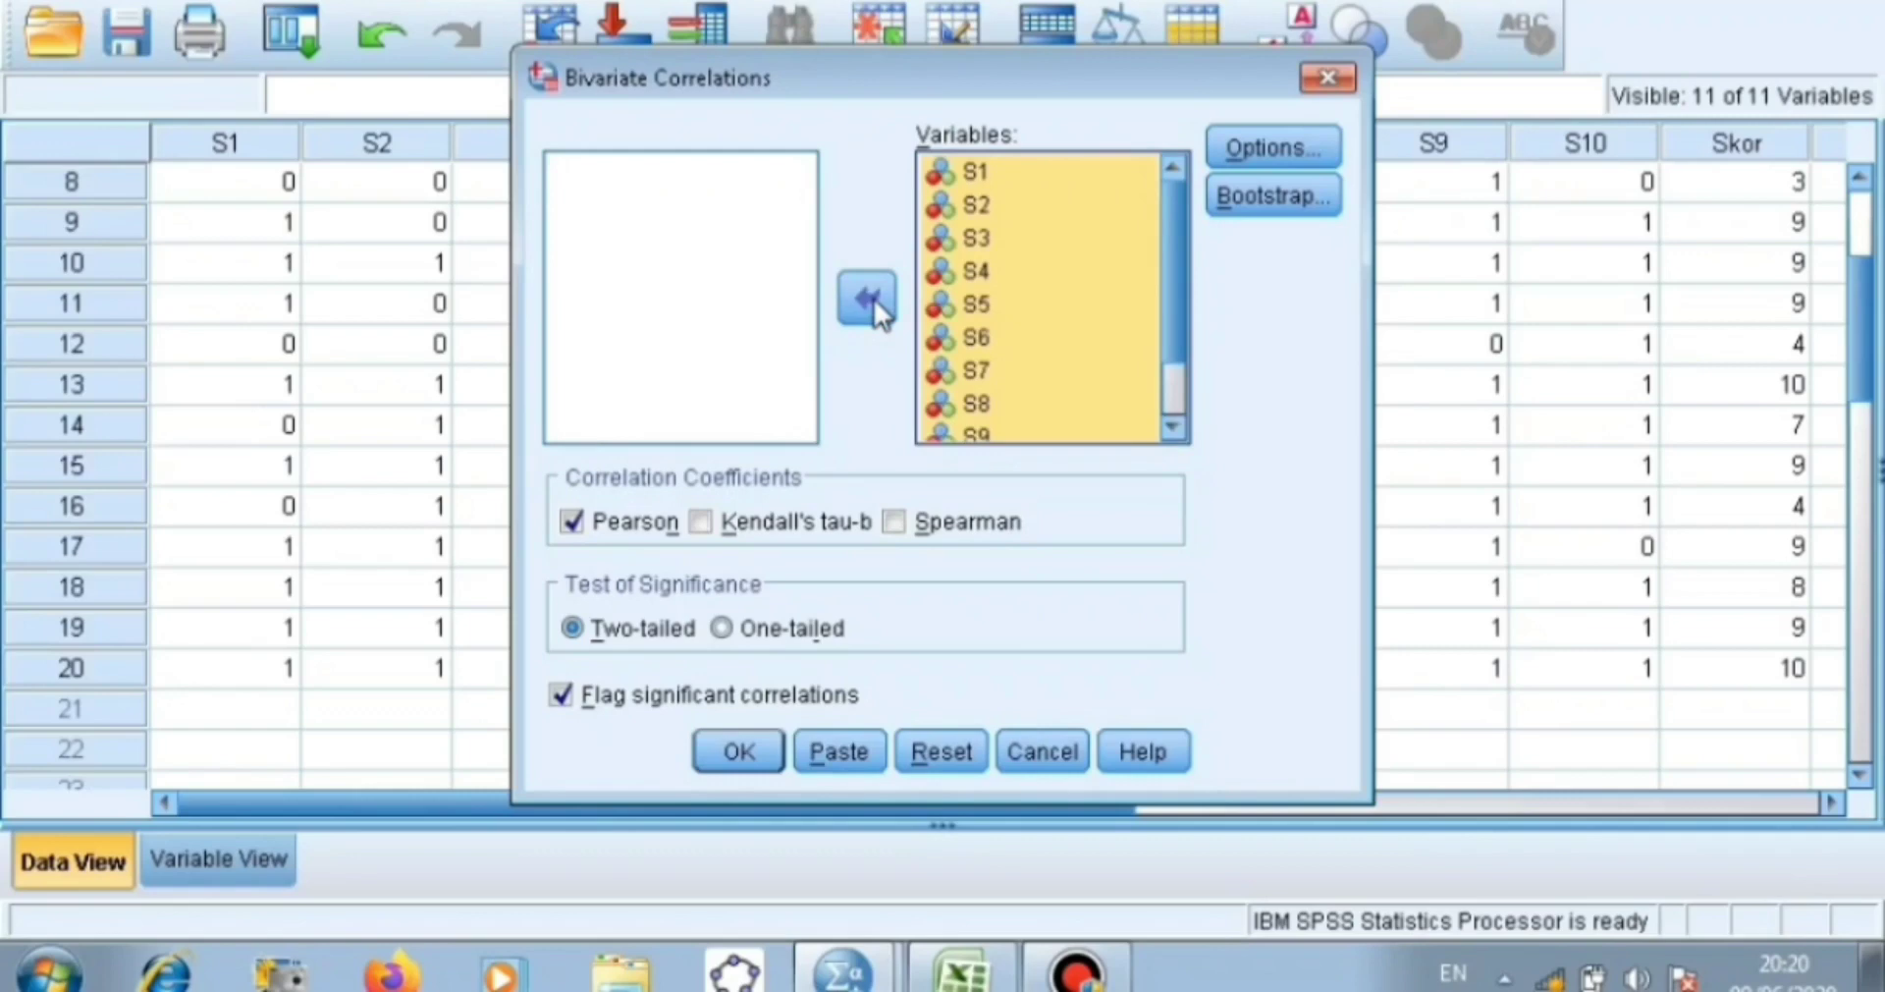
left_click(739, 752)
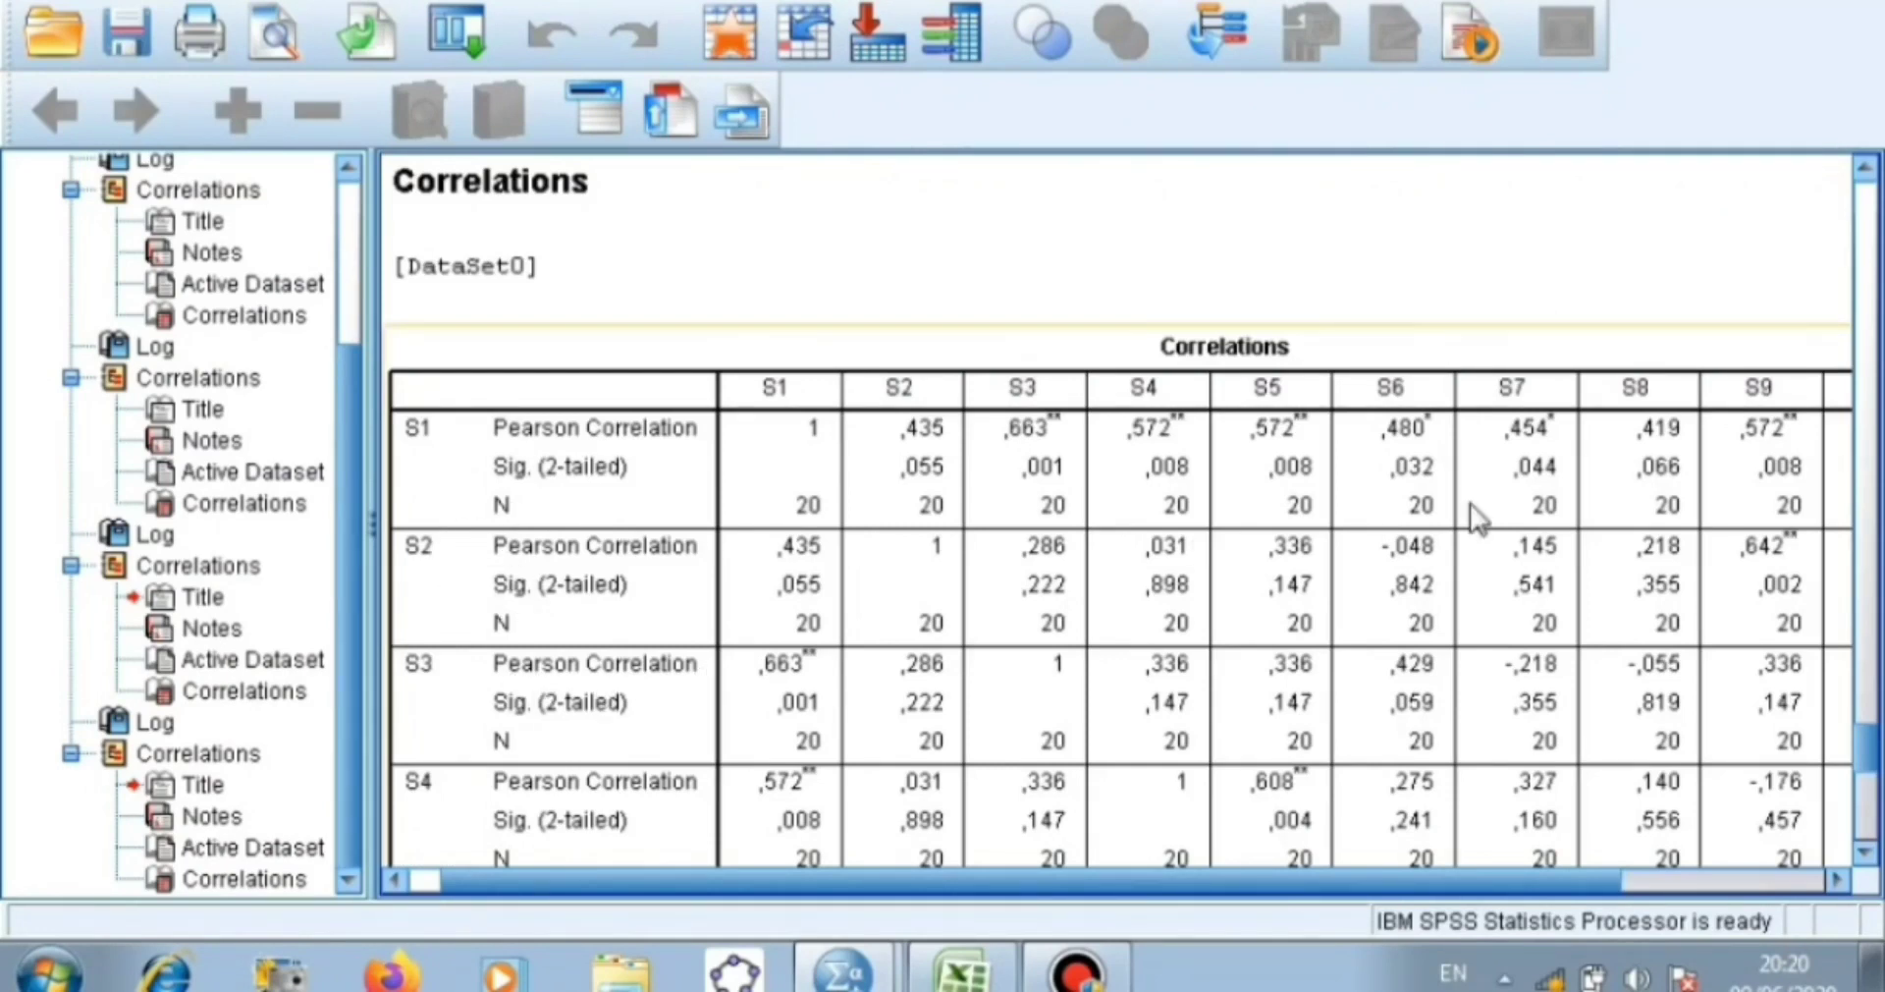
- Examine the new Correlations table down to the Skor row and its significance footnotes, and return to the table's beginning
left_click(1864, 853)
left_click(1863, 852)
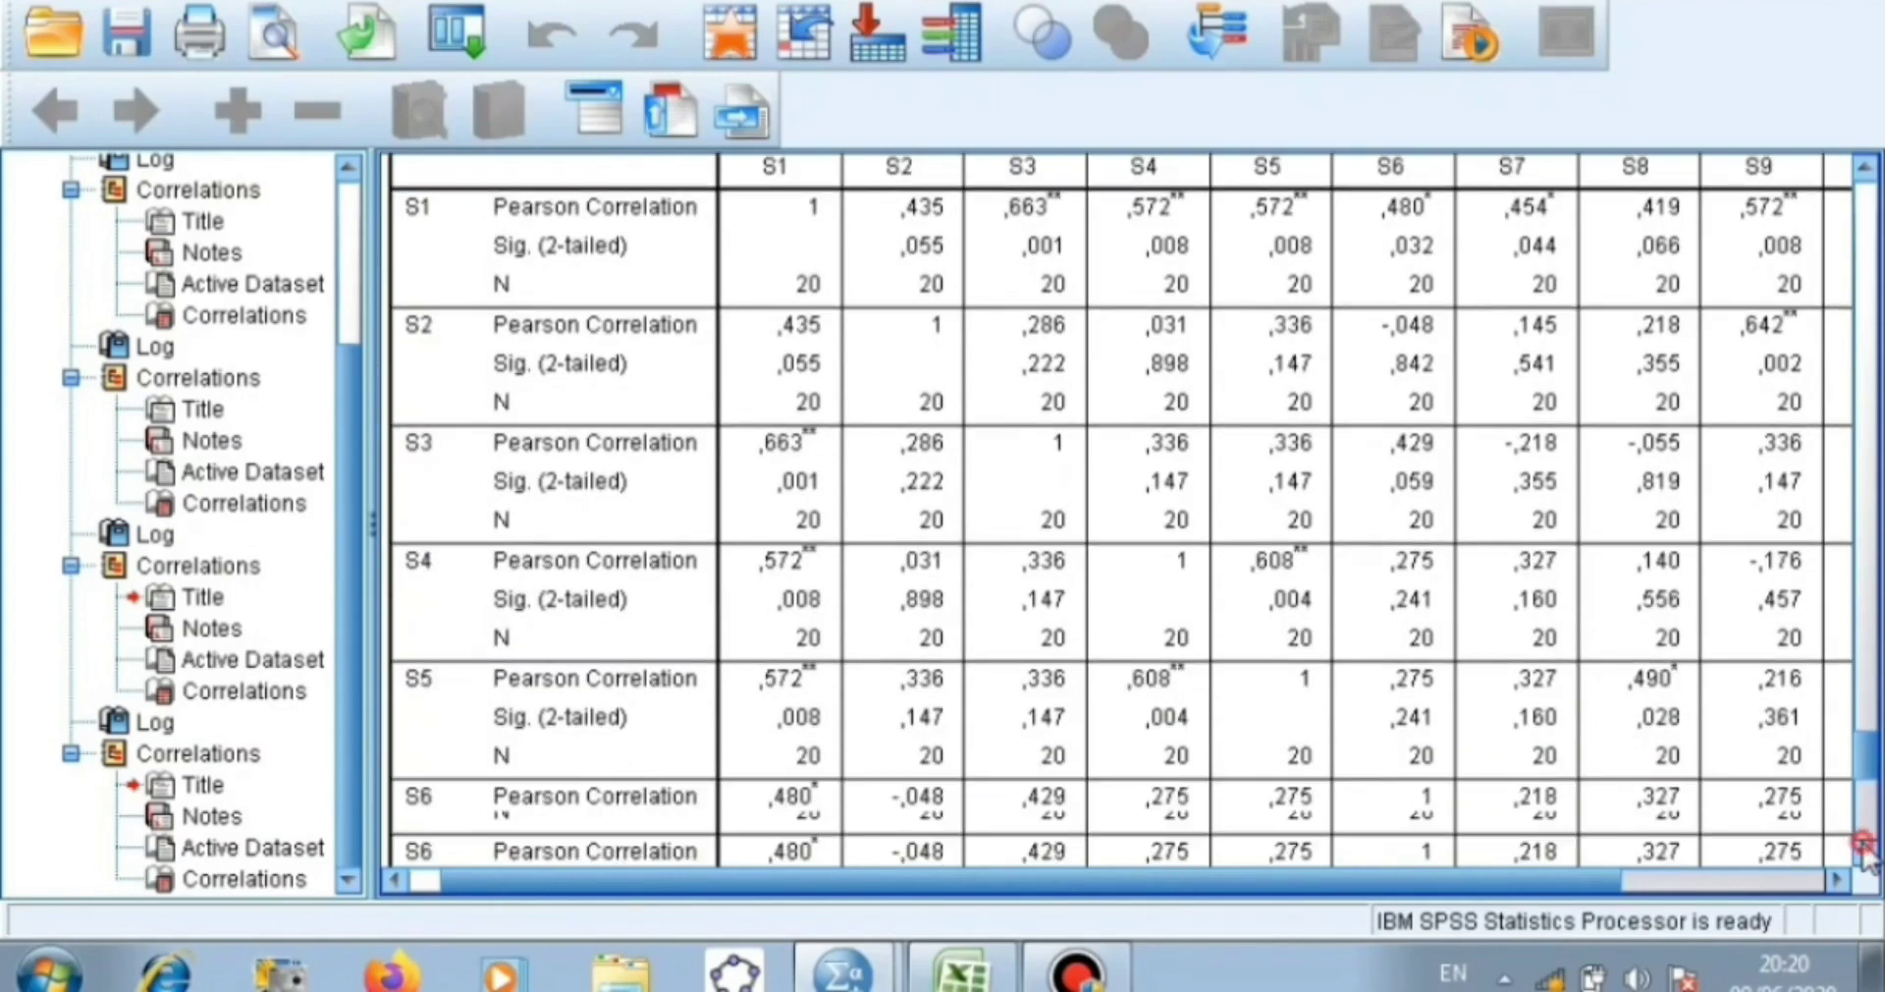
left_click(1863, 852)
left_click(1863, 846)
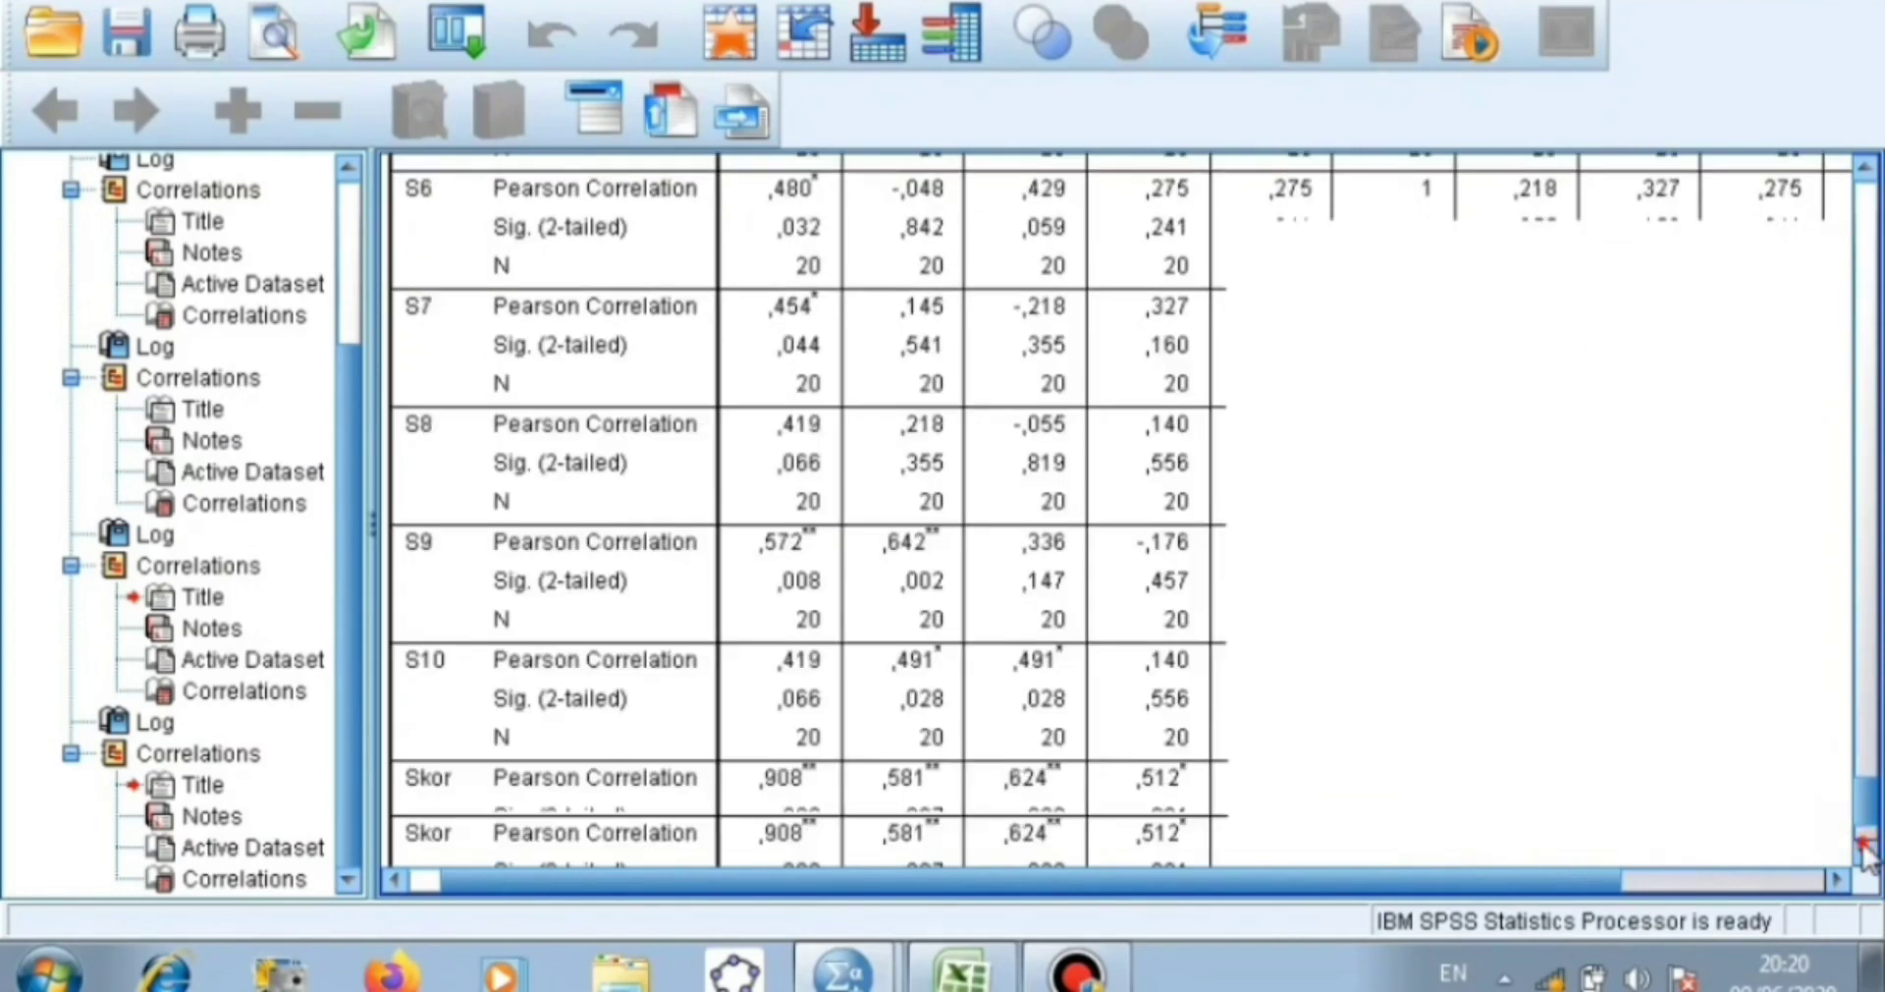
left_click(1863, 846)
left_click(1863, 848)
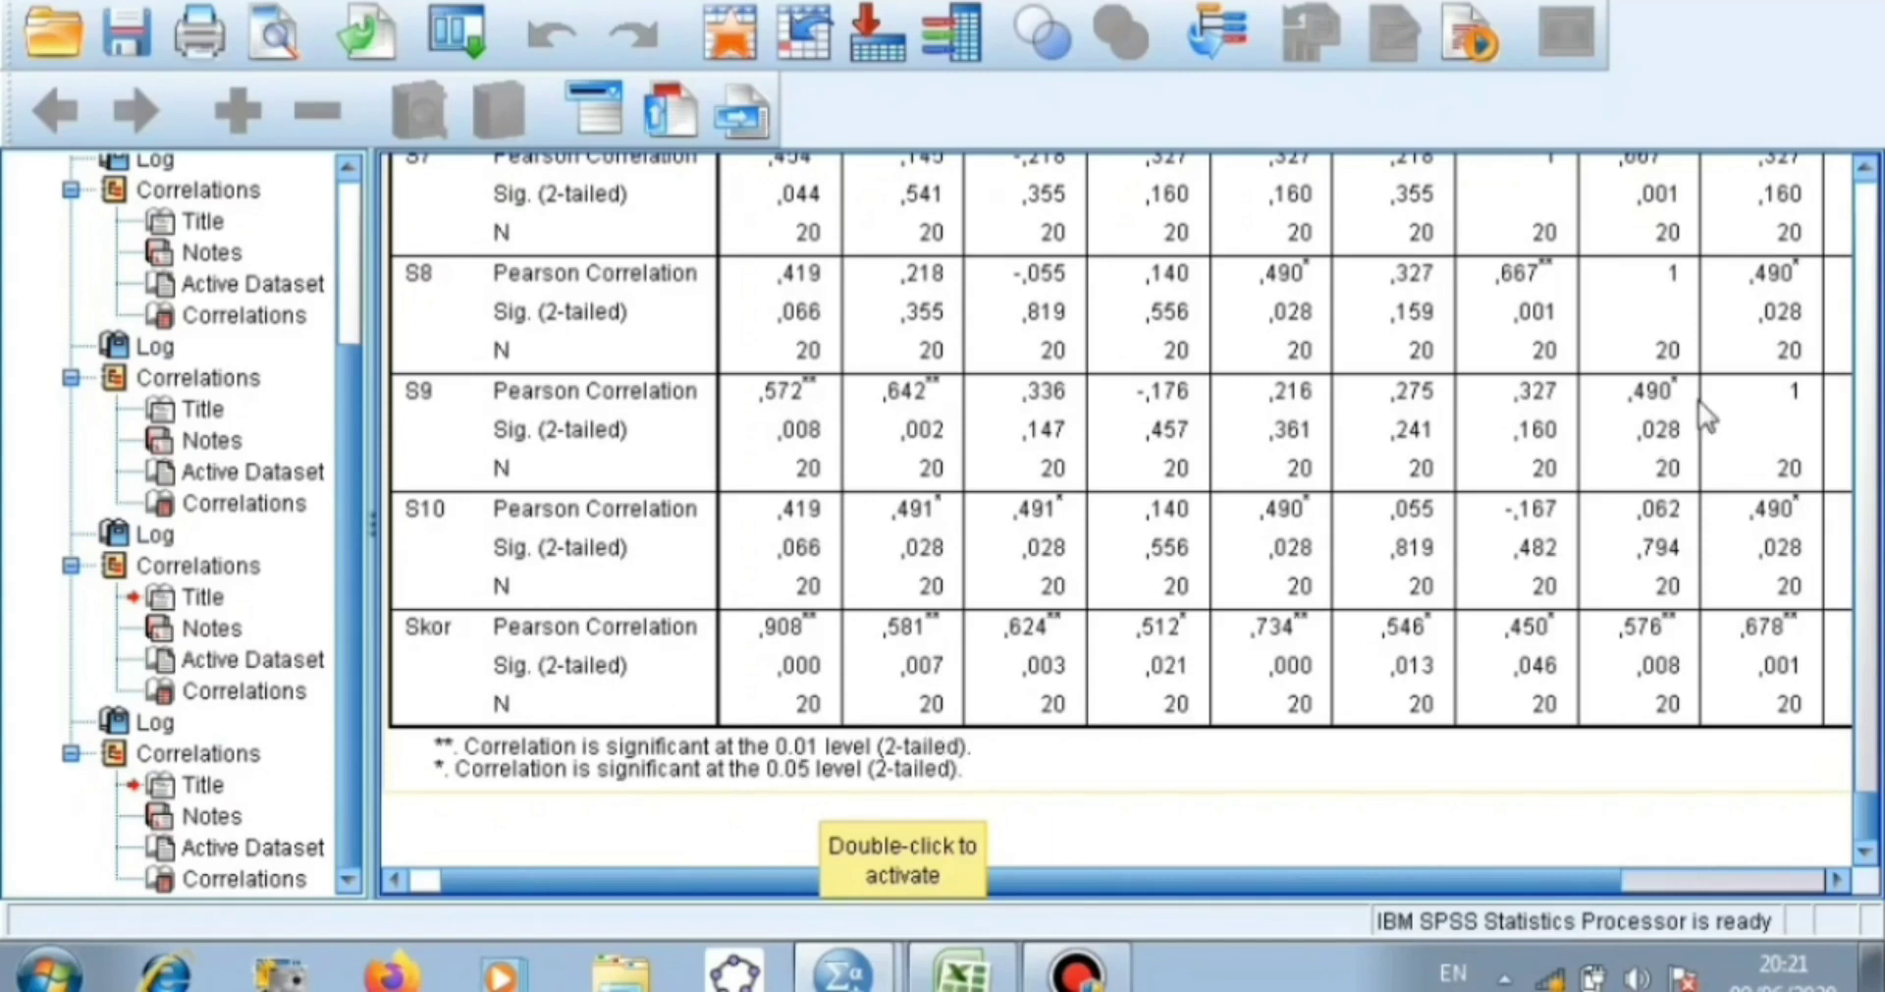
left_click(1864, 166)
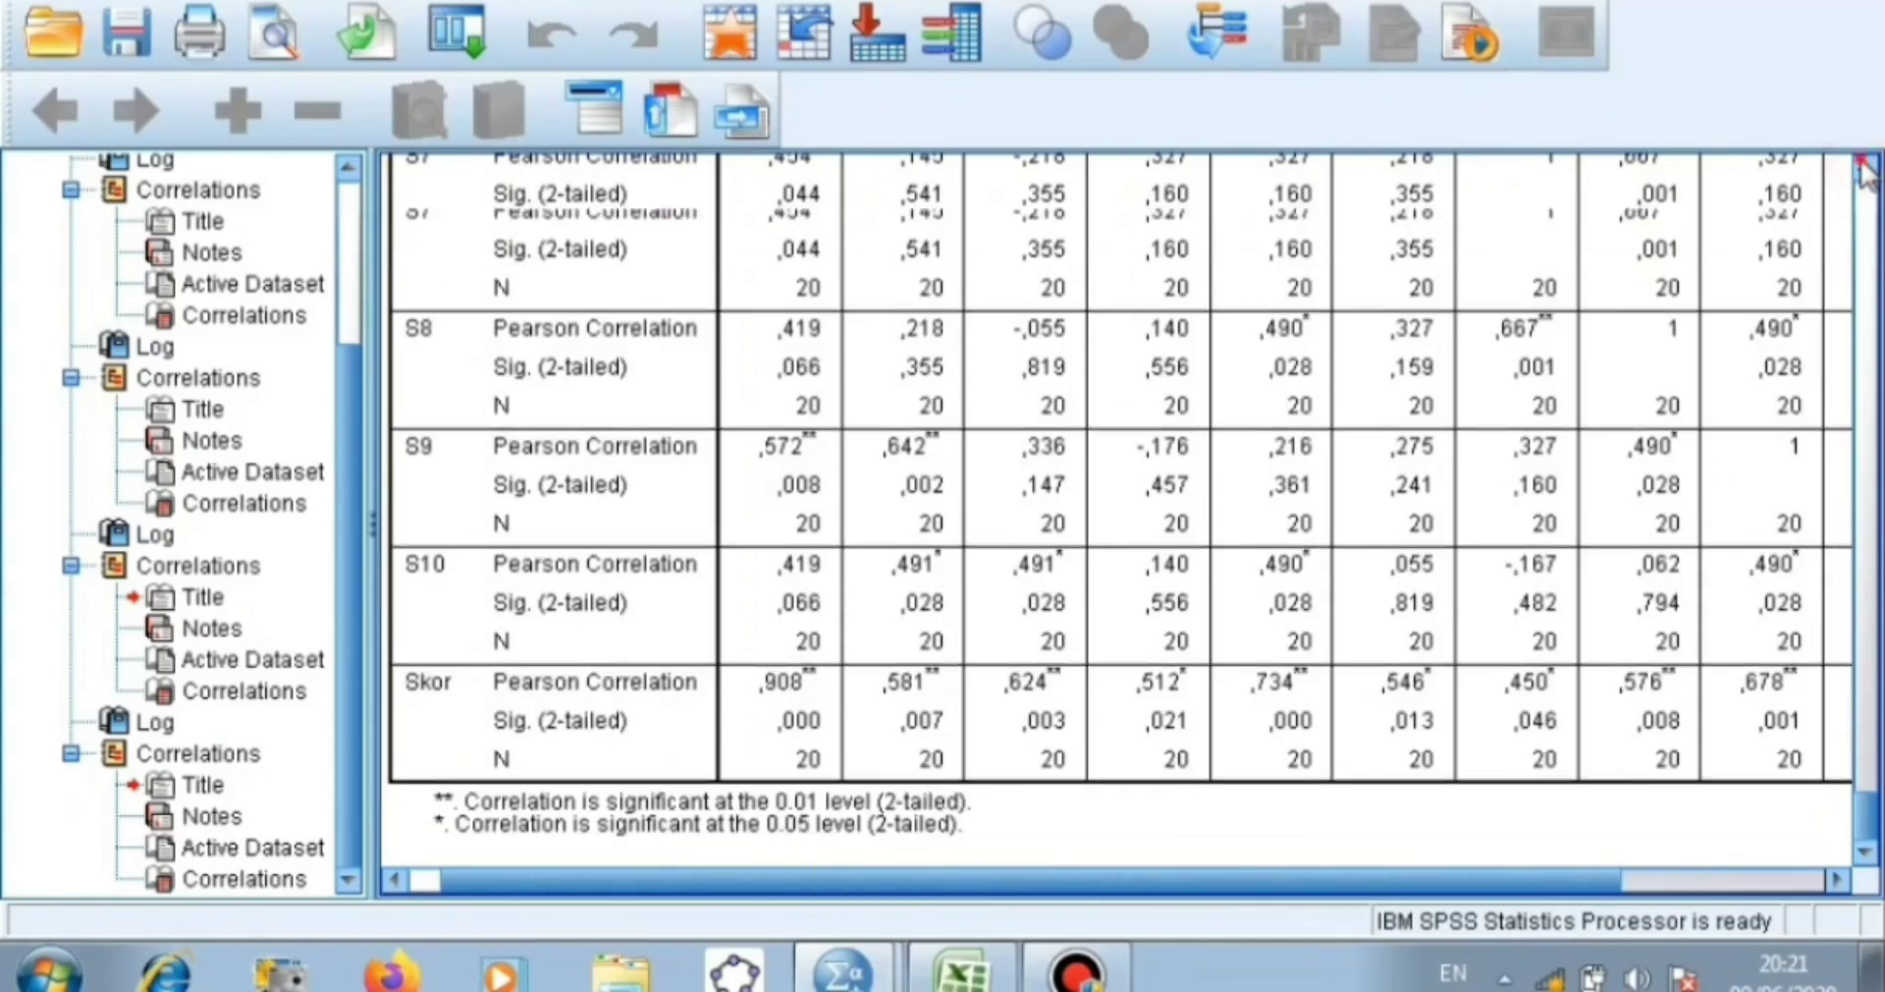
left_click(1864, 167)
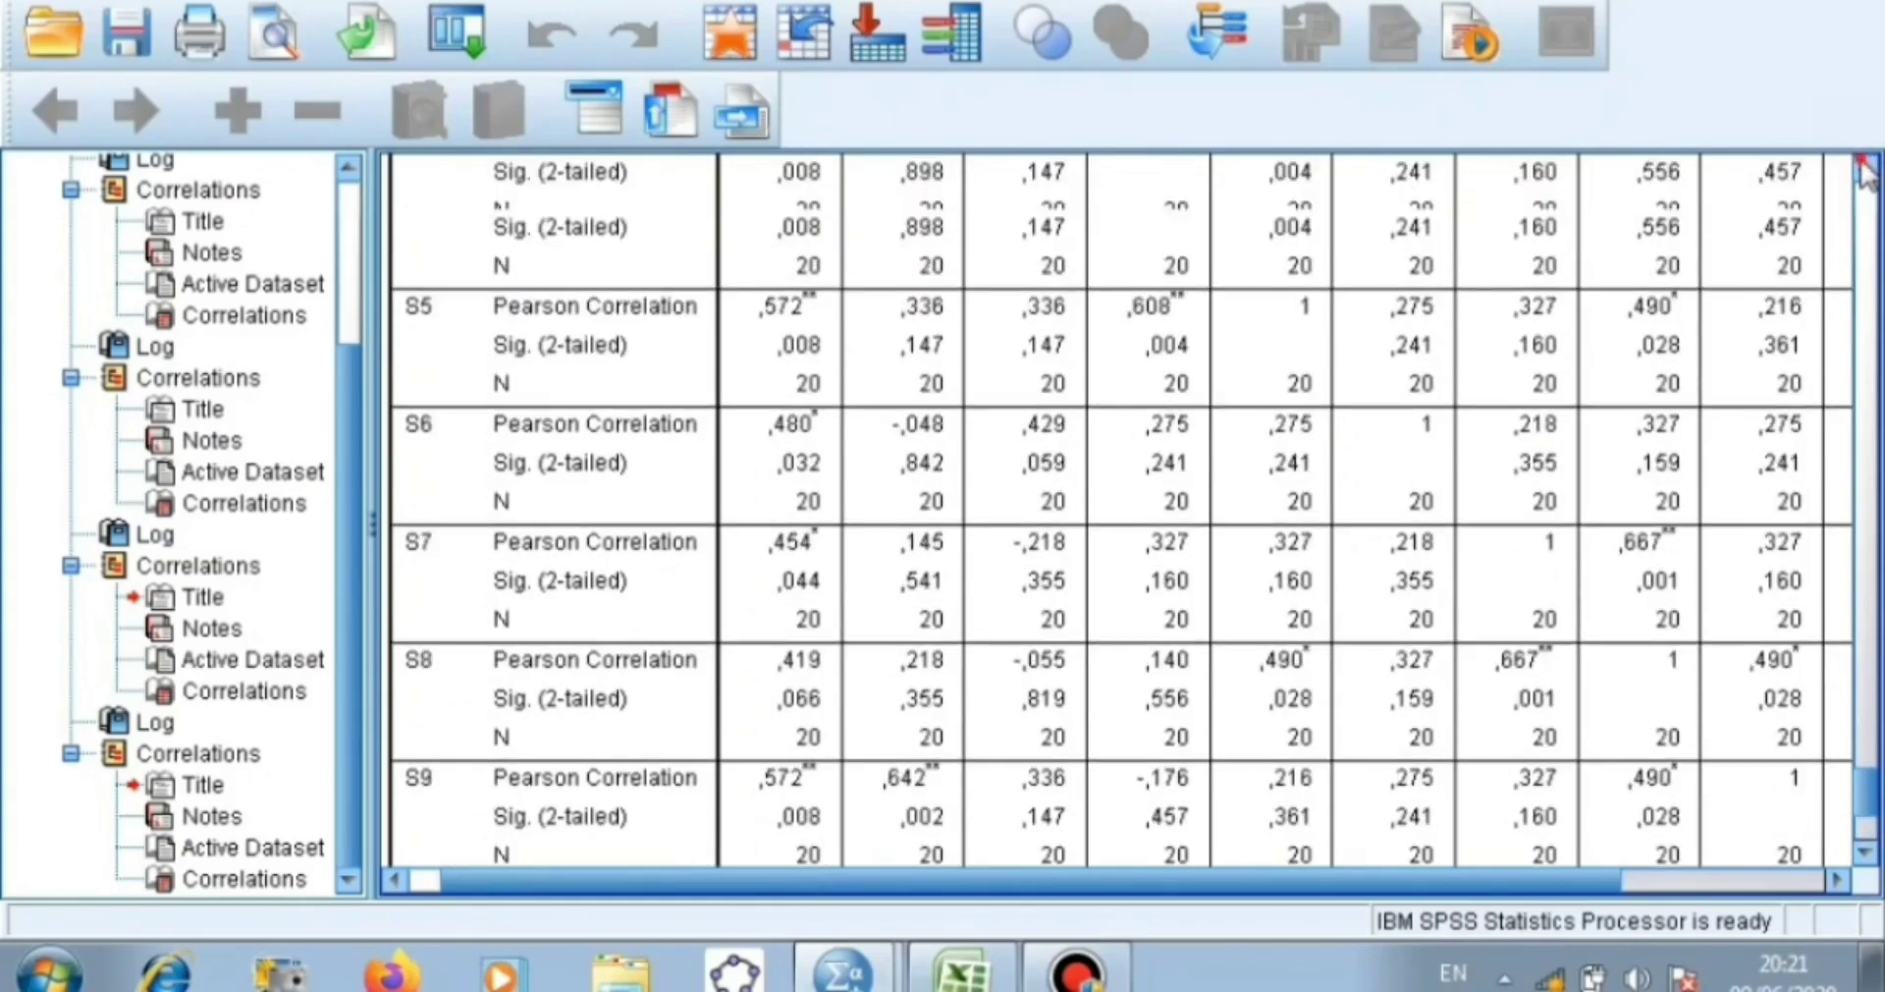
left_click(1863, 169)
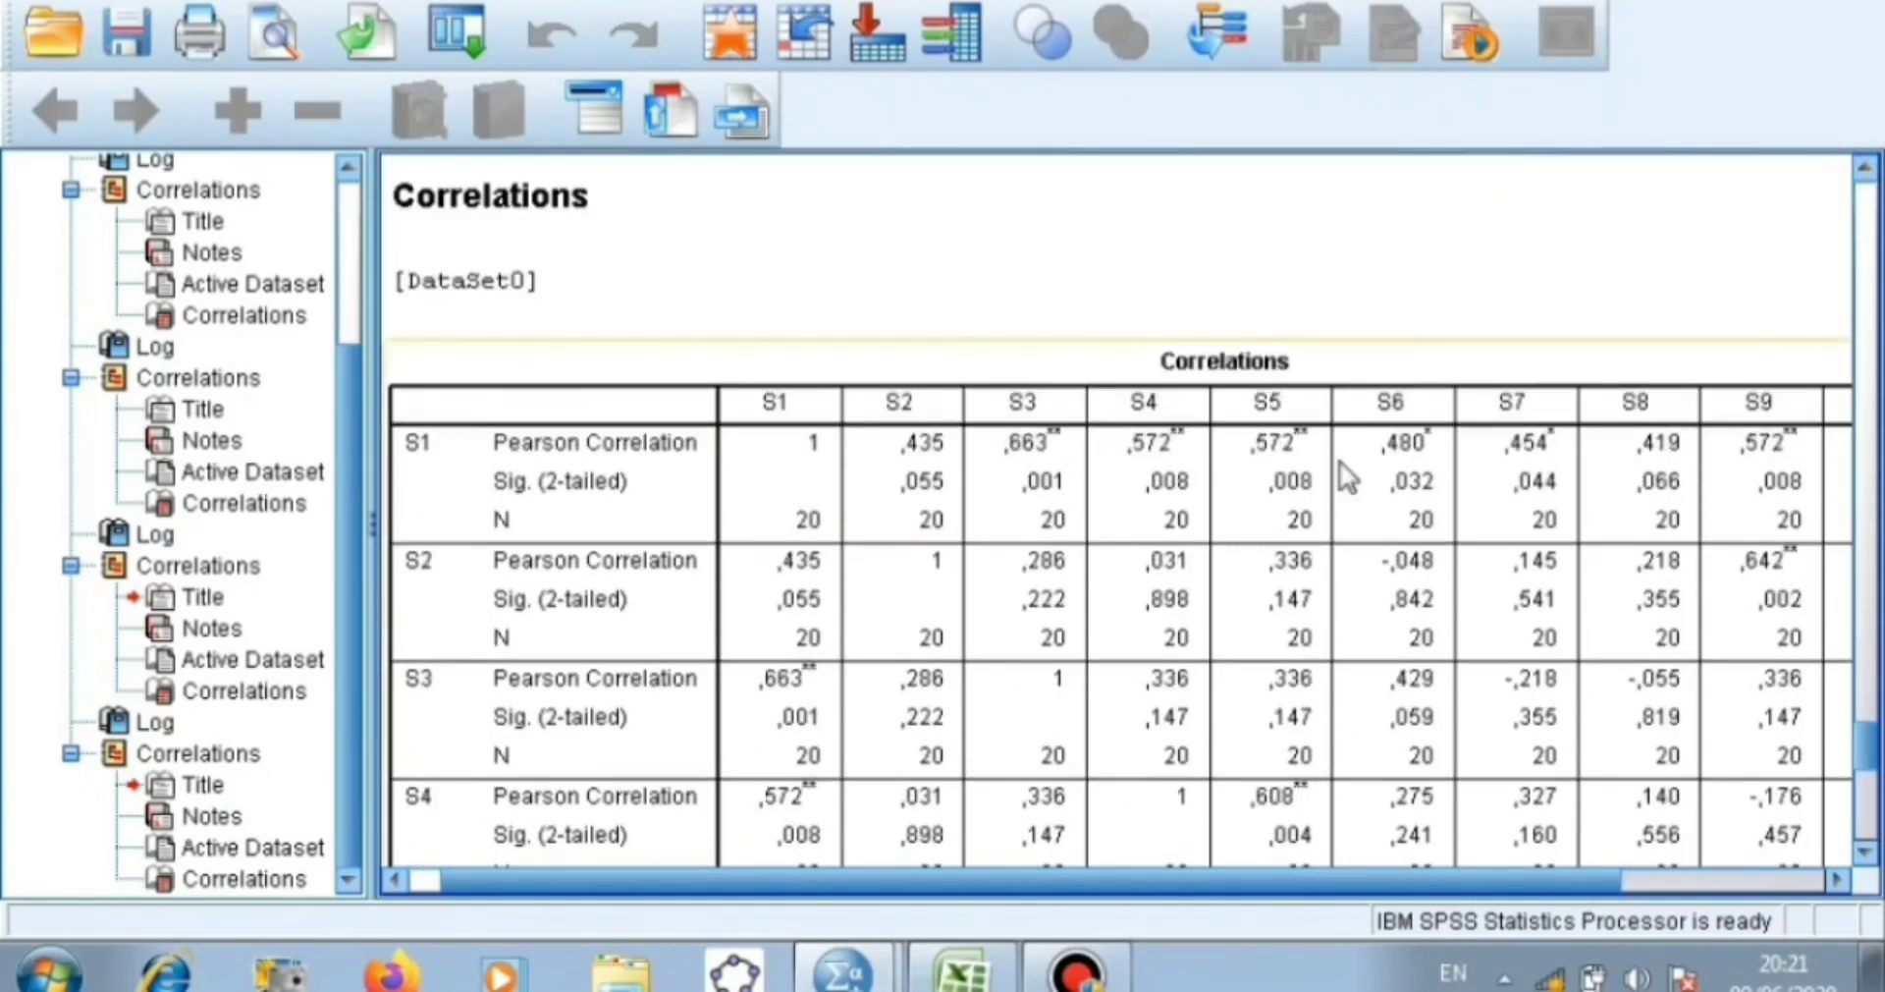
- Examine the Skor column of the Correlations table for each item from S1 to S10
left_click(1838, 881)
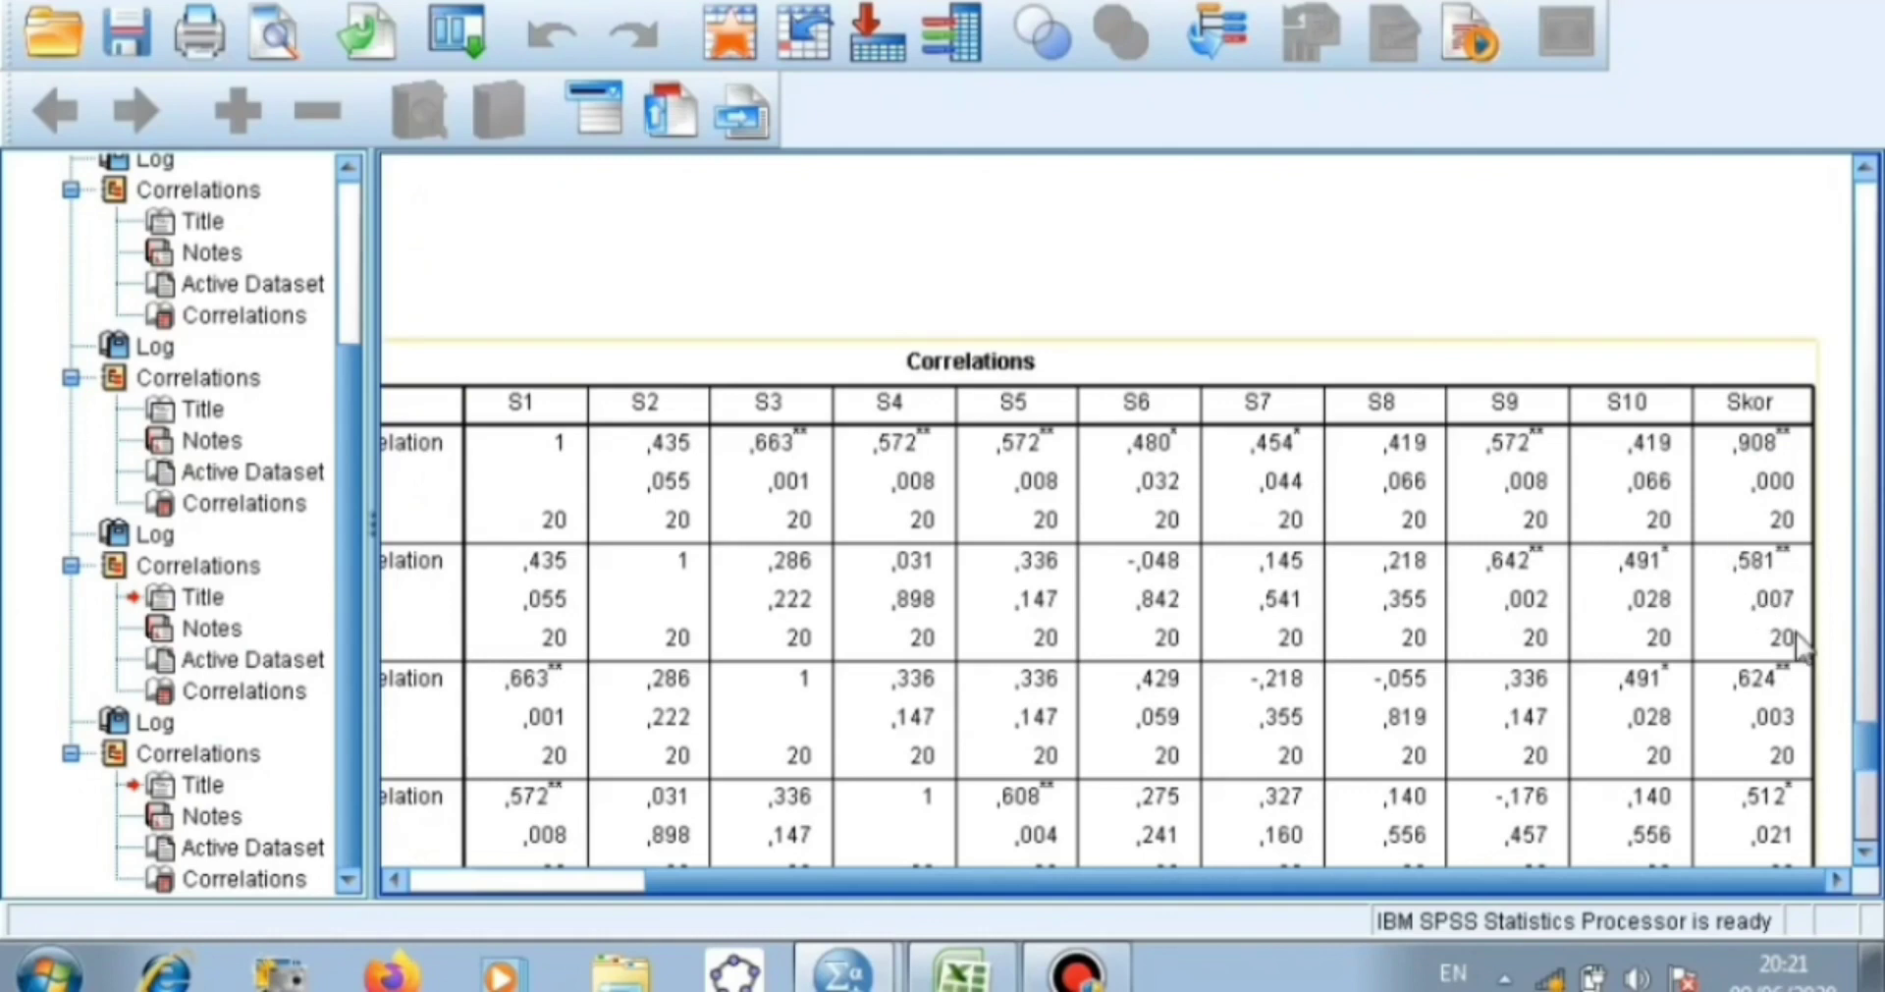
left_click(1864, 861)
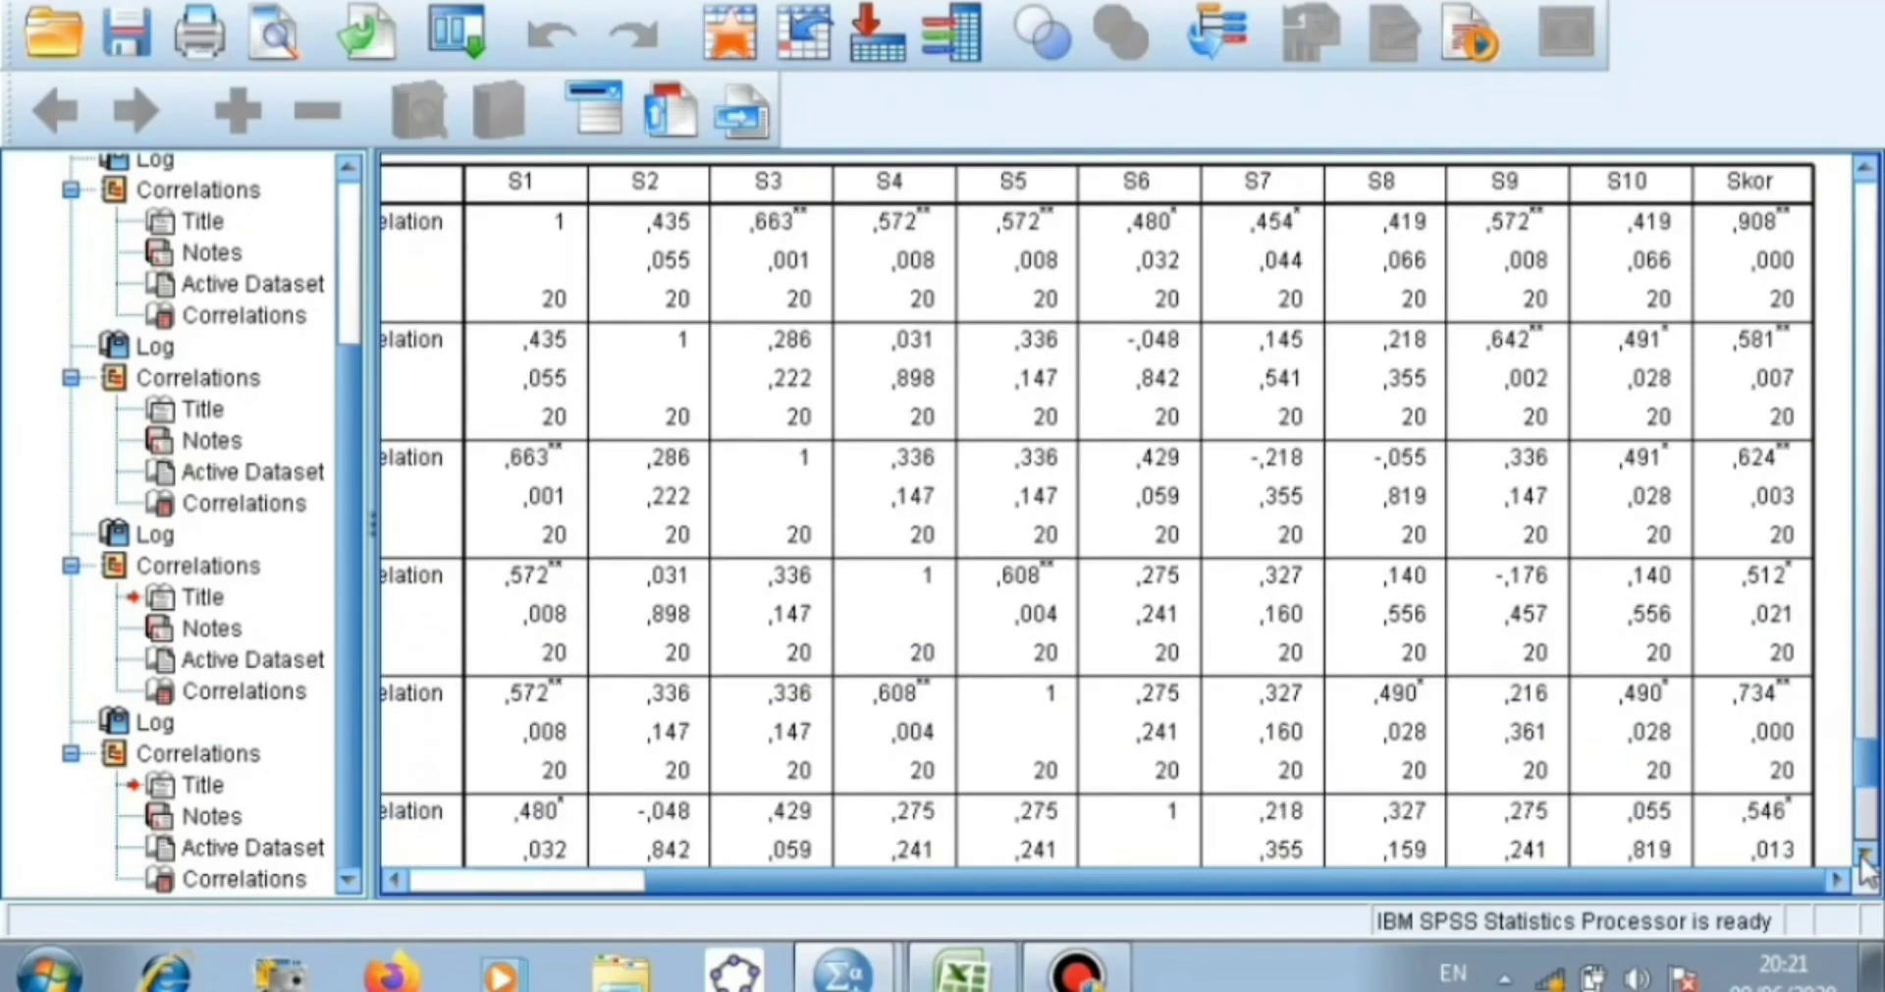
left_click(1864, 861)
left_click(1864, 861)
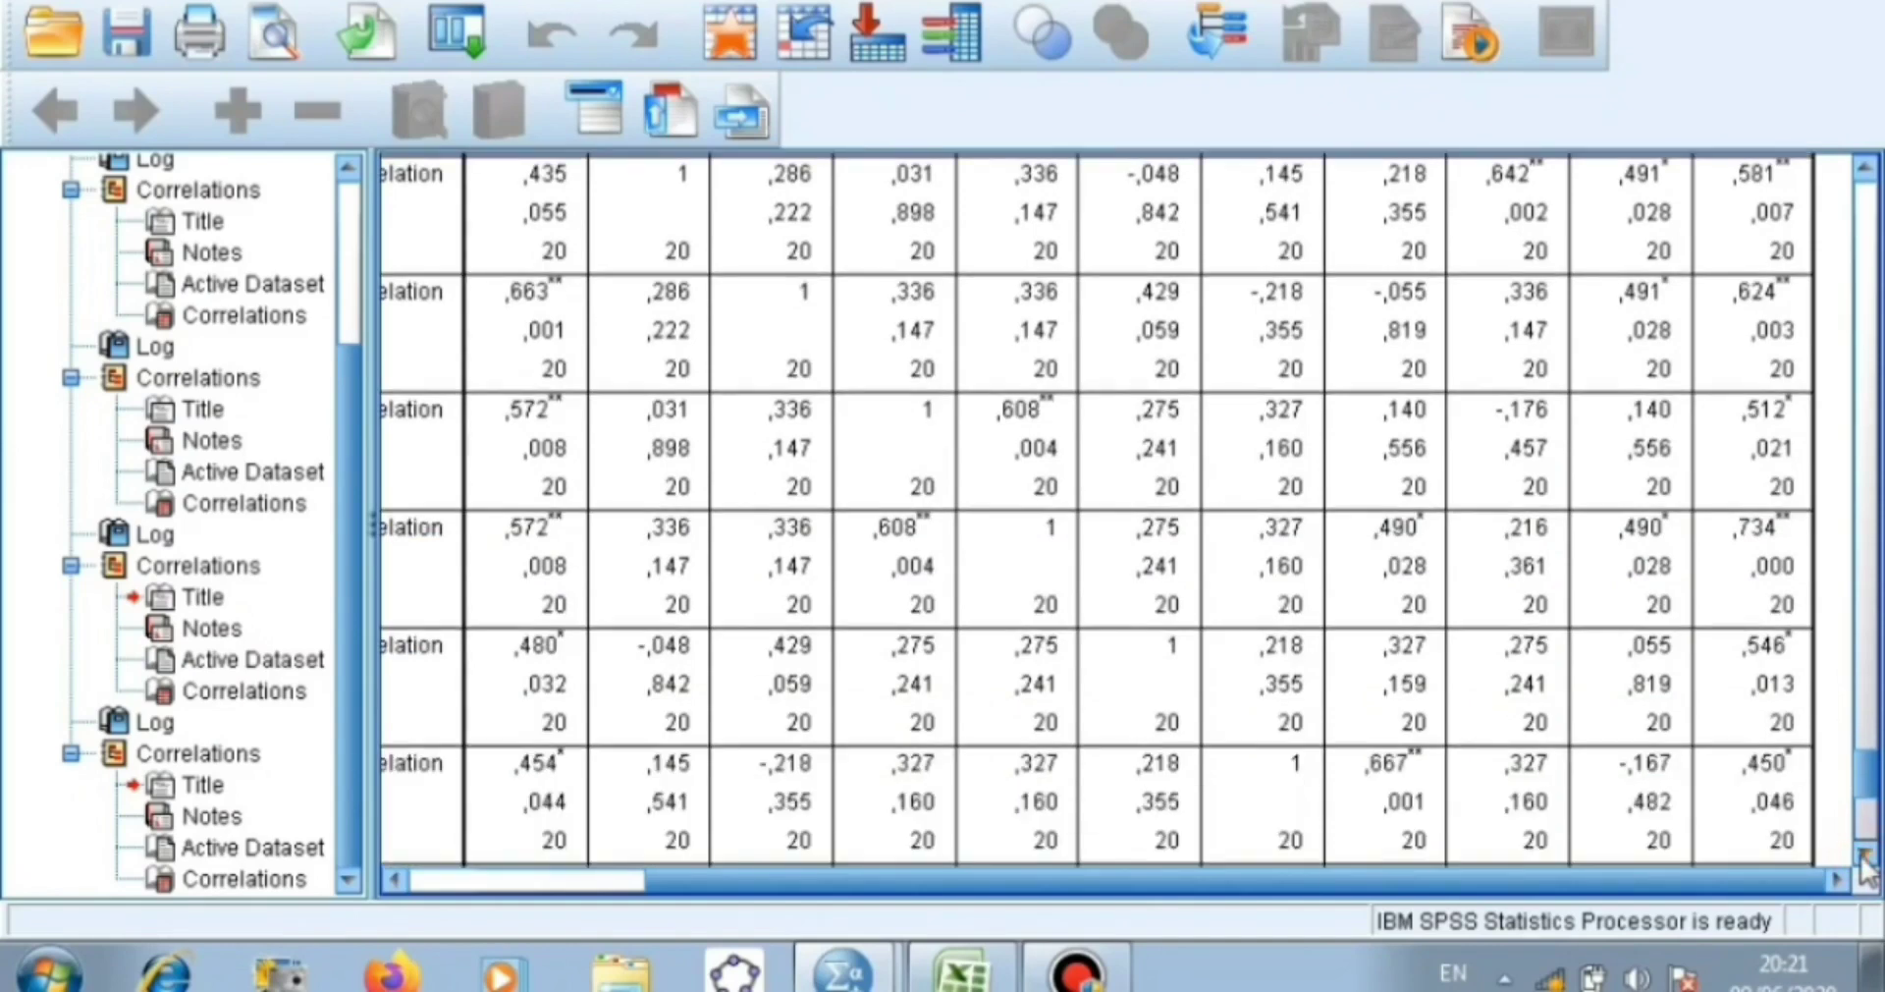
left_click(1864, 861)
left_click(1864, 861)
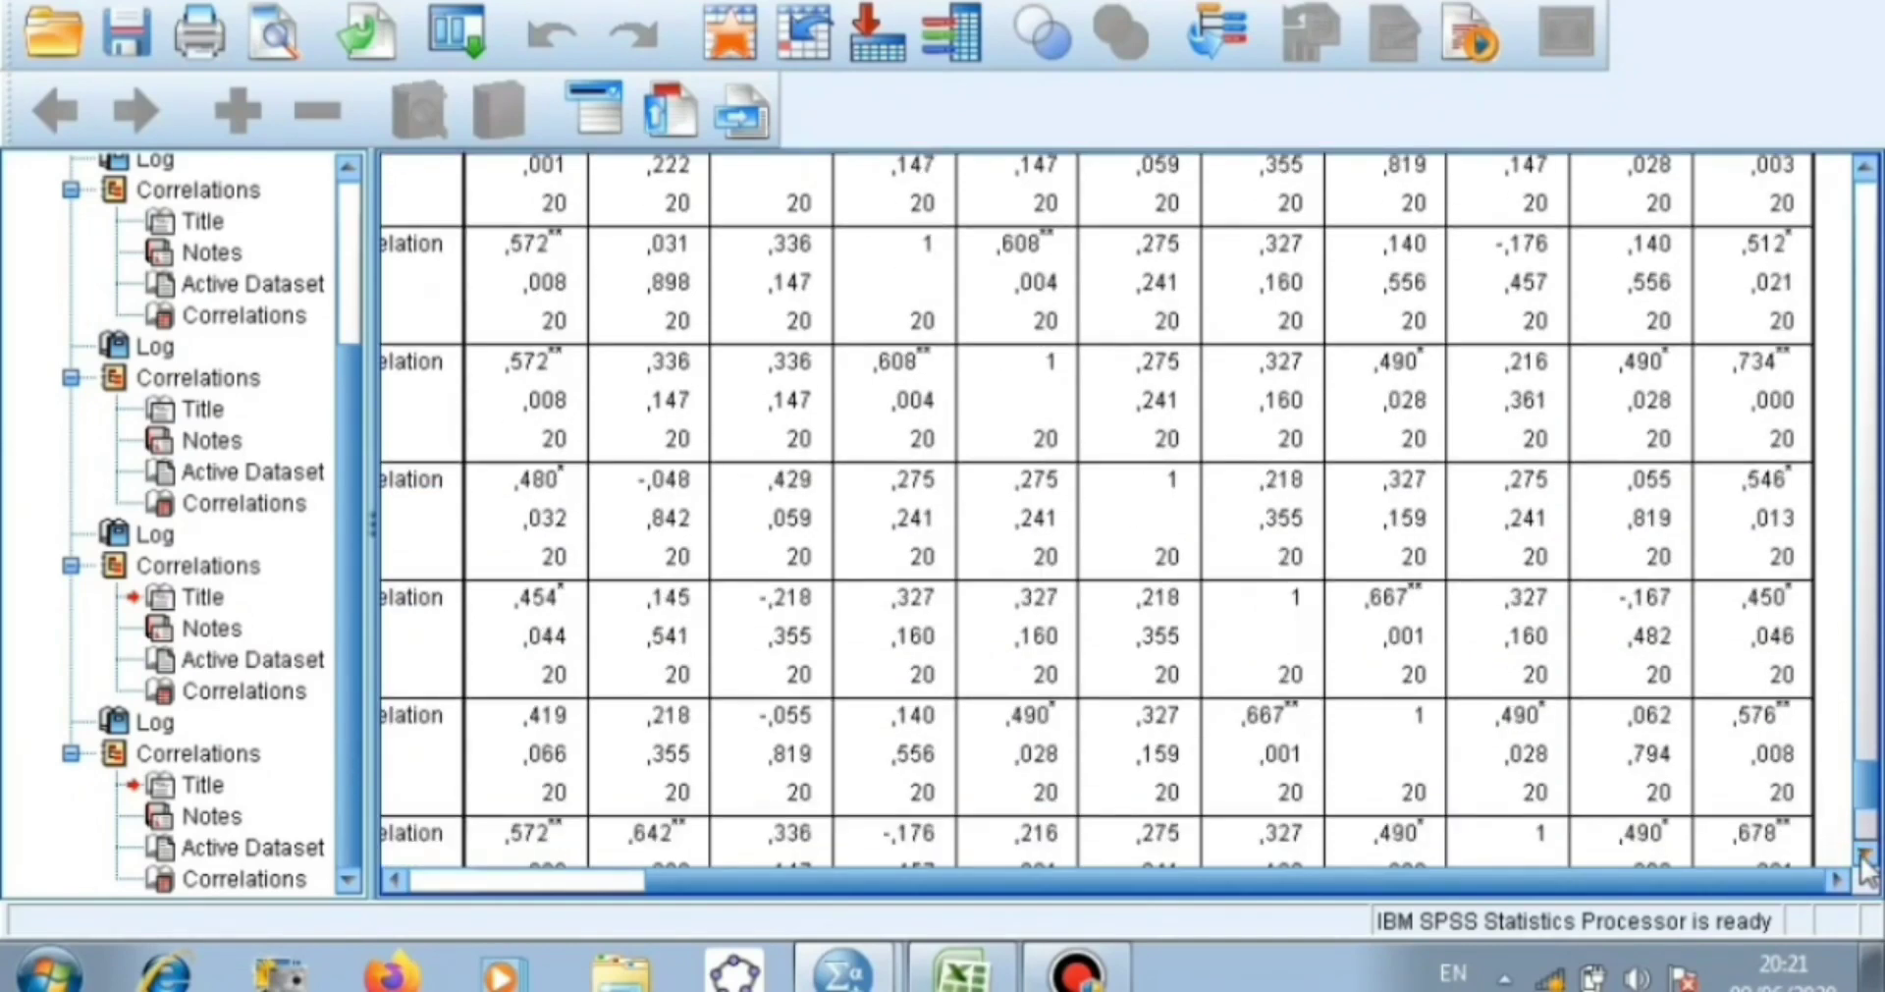
left_click(1863, 861)
left_click(1863, 862)
left_click(1863, 861)
left_click(1863, 861)
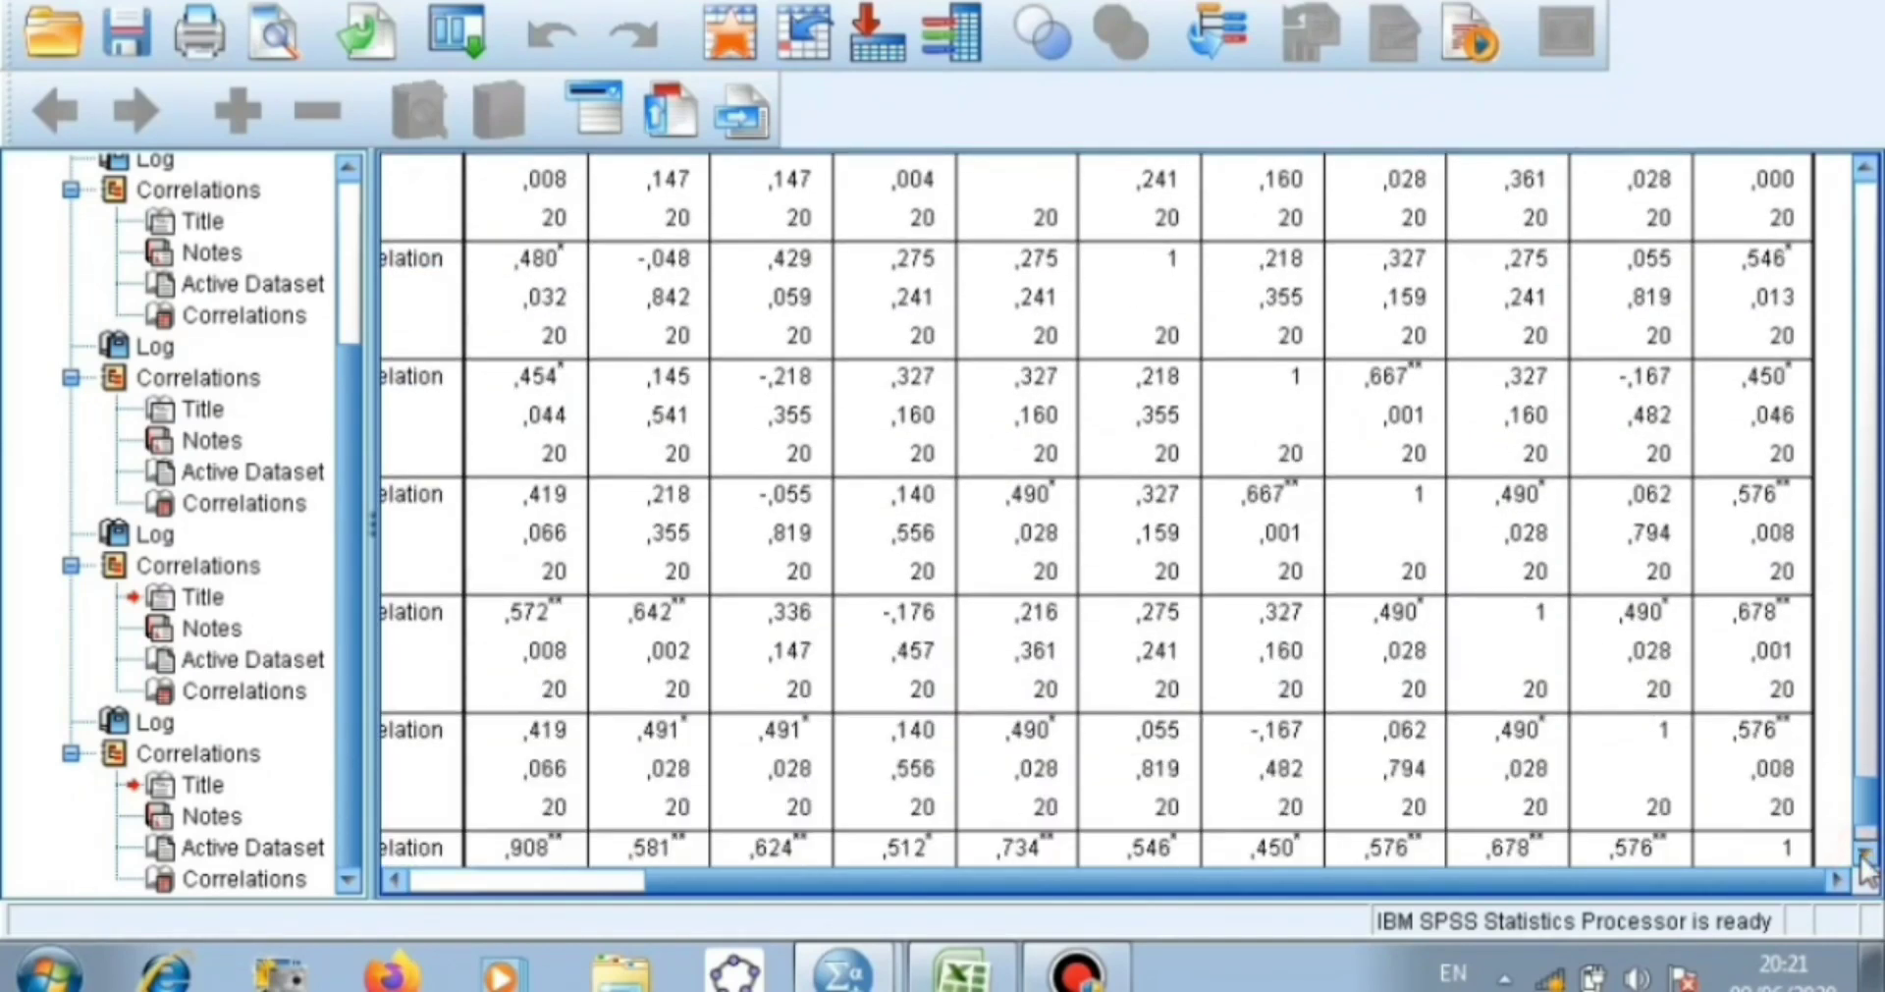
left_click(1863, 861)
left_click(1863, 861)
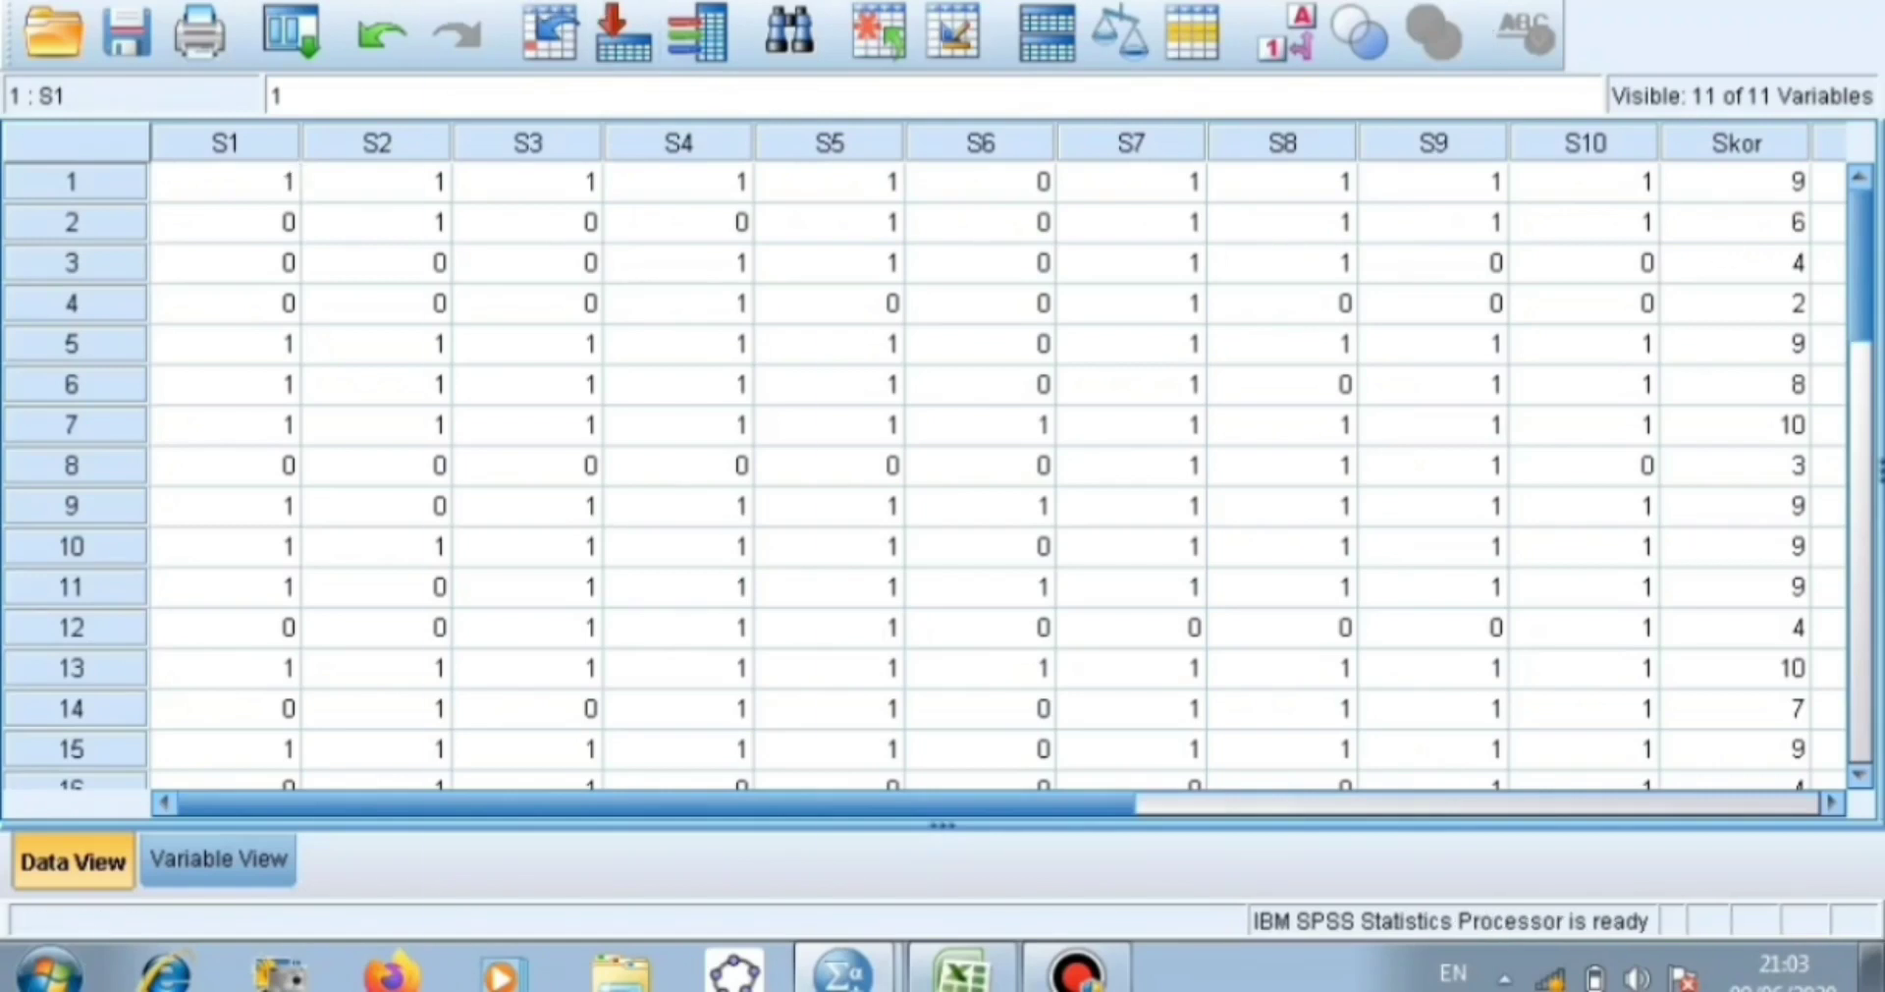
- Set up a Reliability Analysis with S1 through S10 as the items, leaving out Skor
left_click(461, 0)
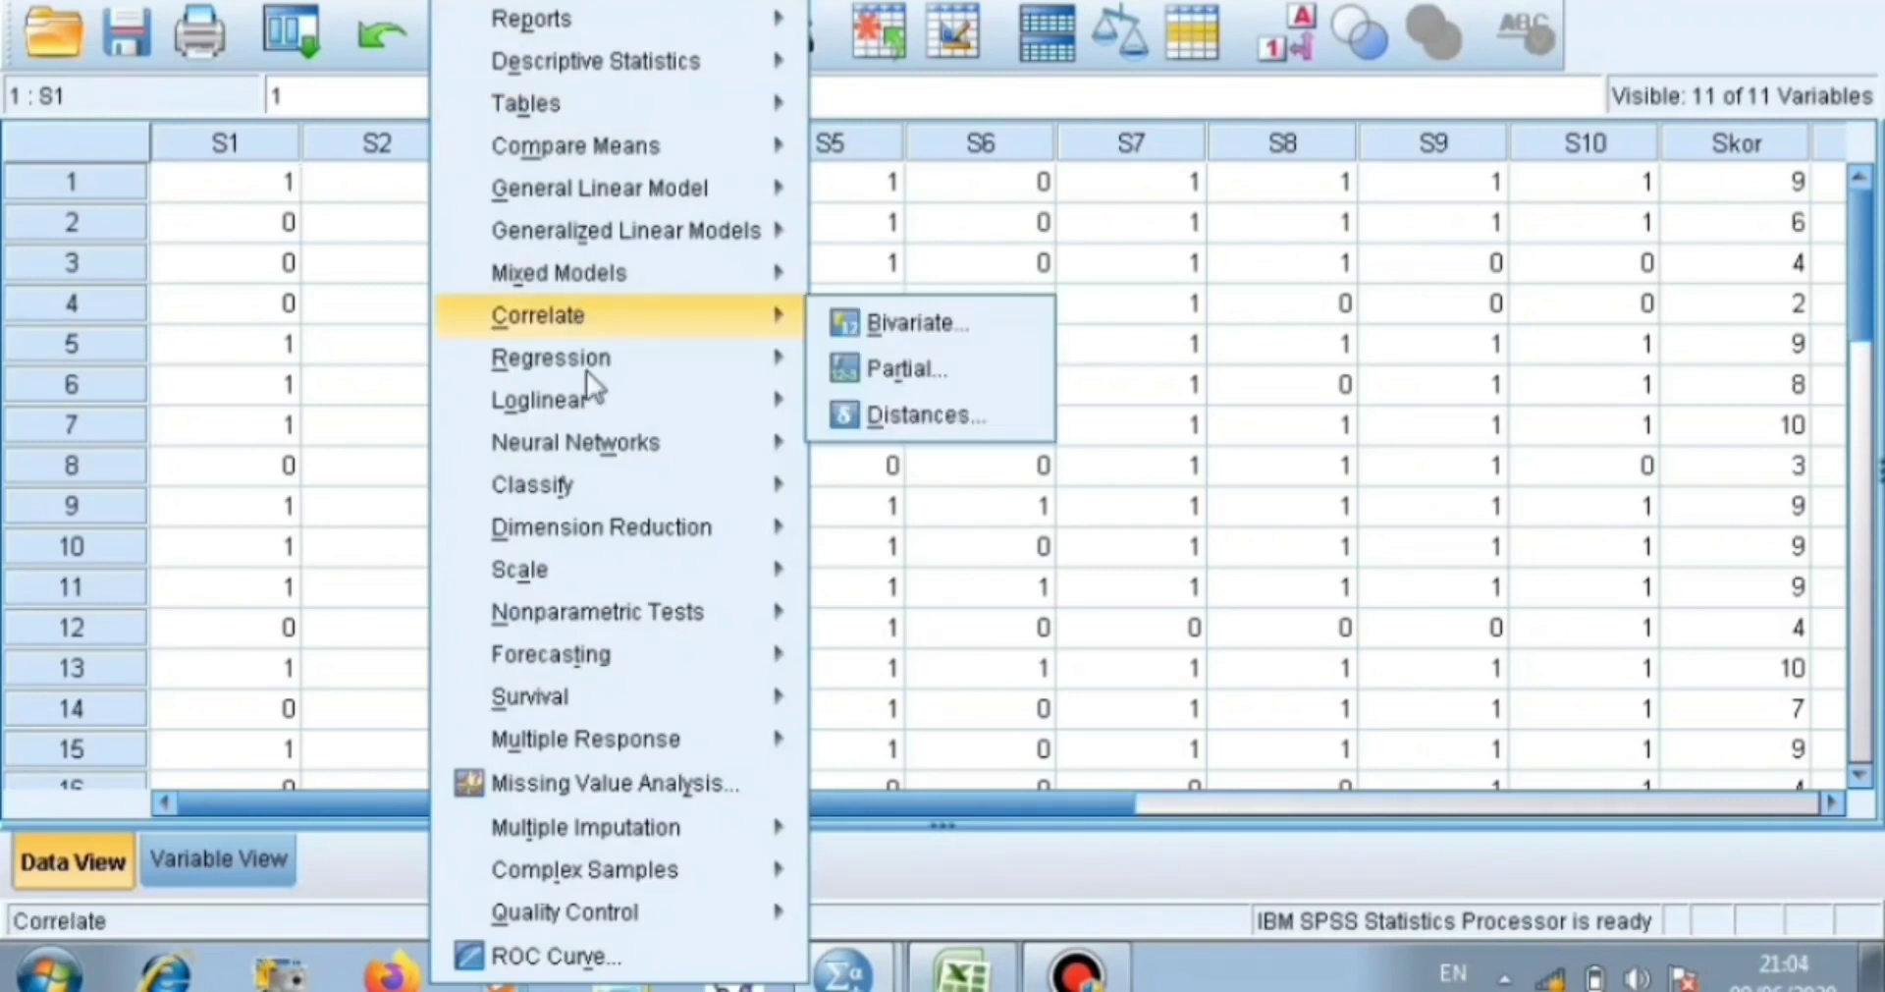
mouse_move(715, 560)
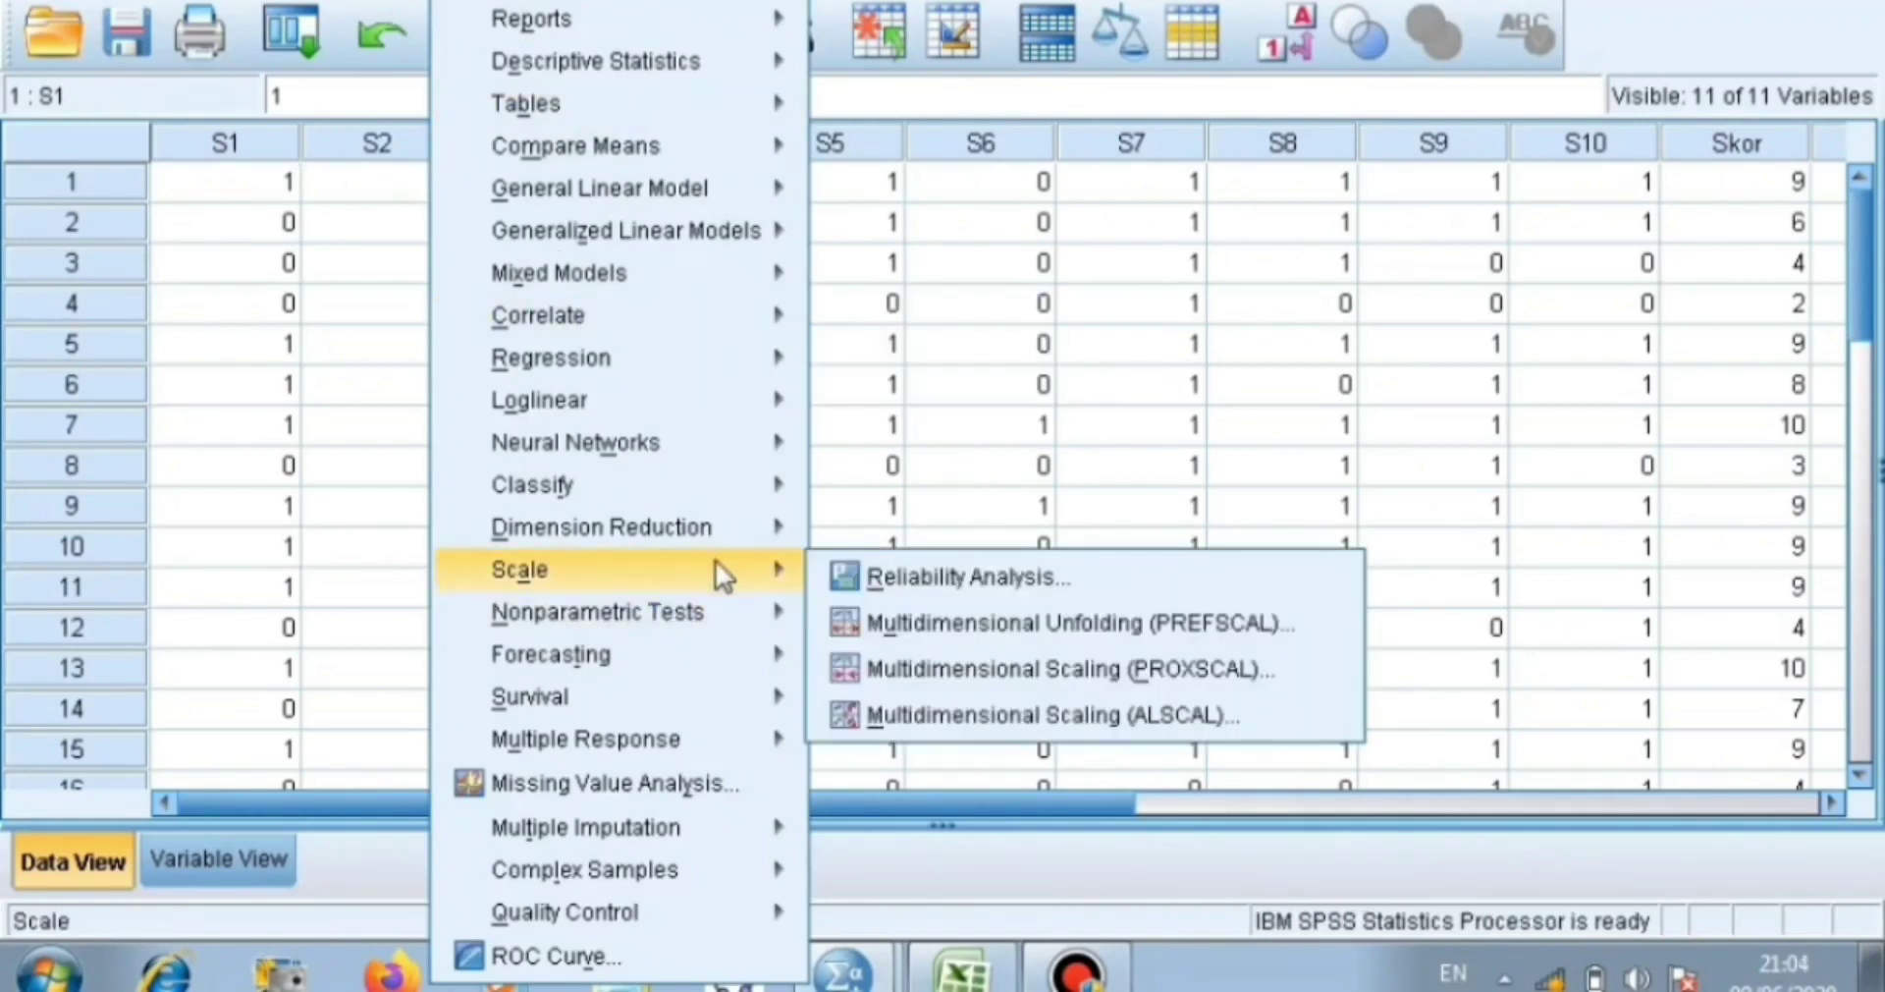
left_click(893, 580)
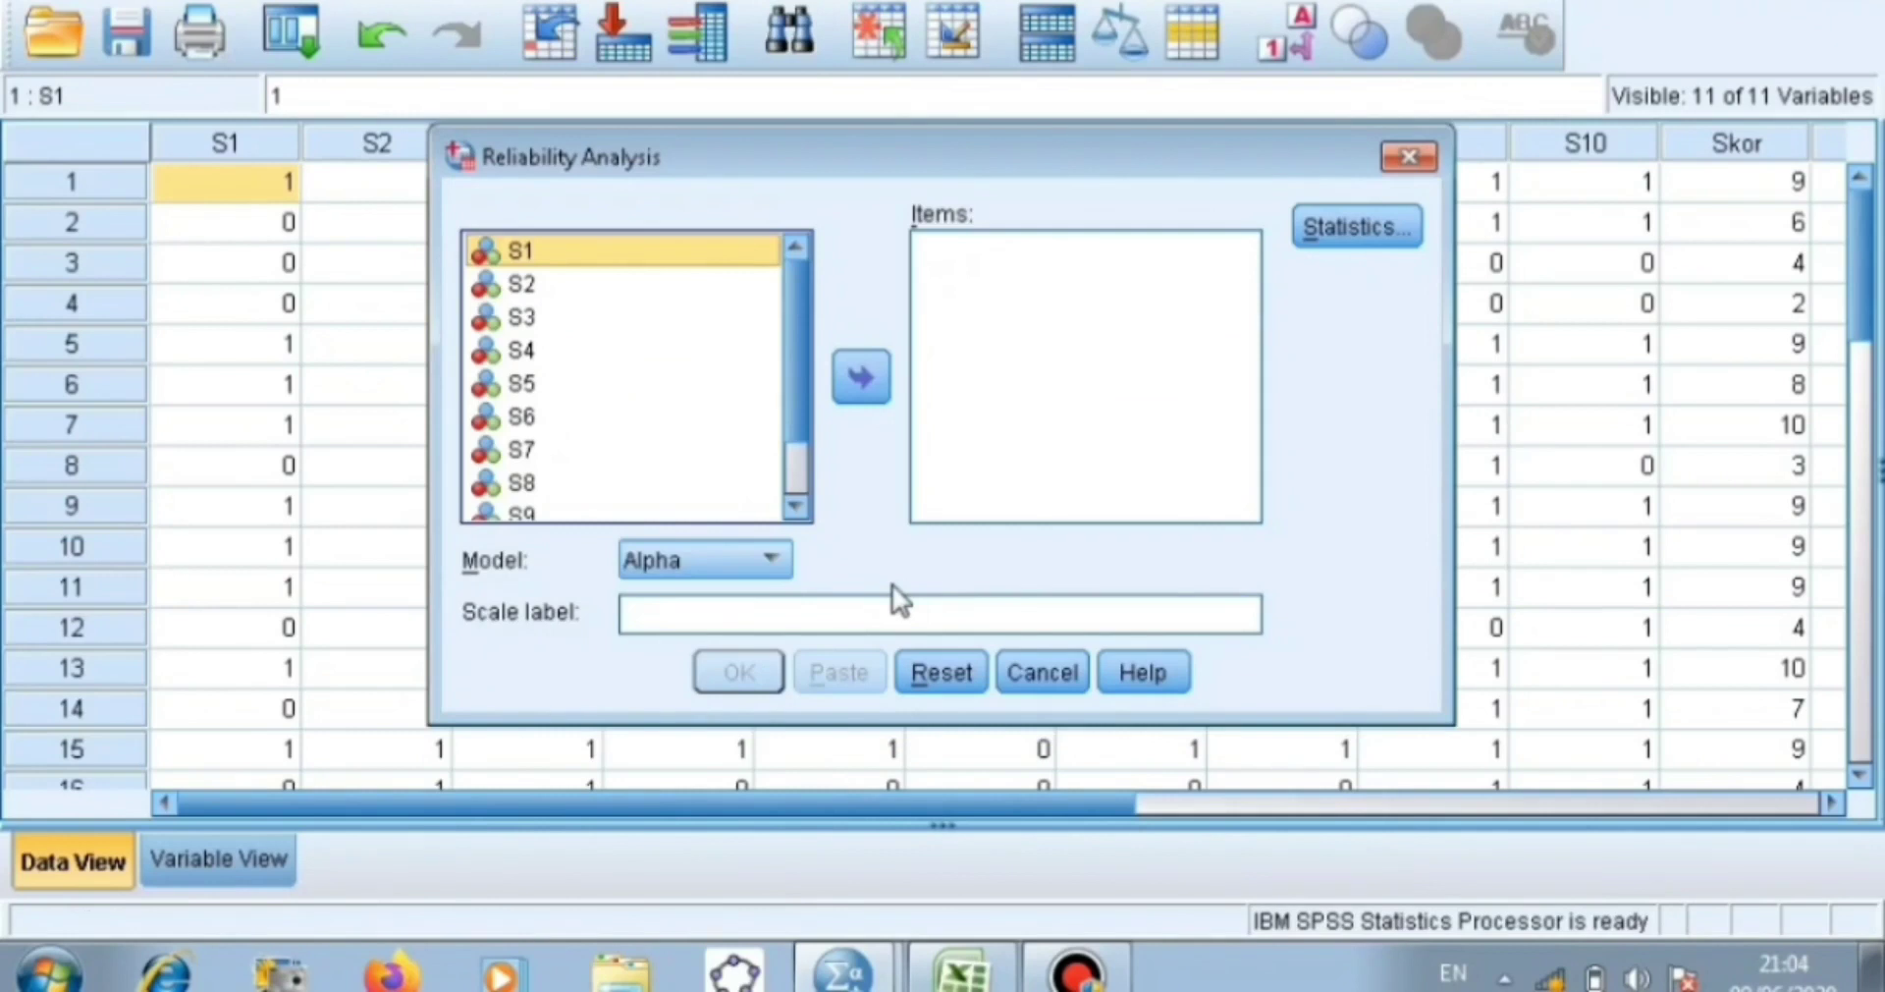
key("ctrl+a")
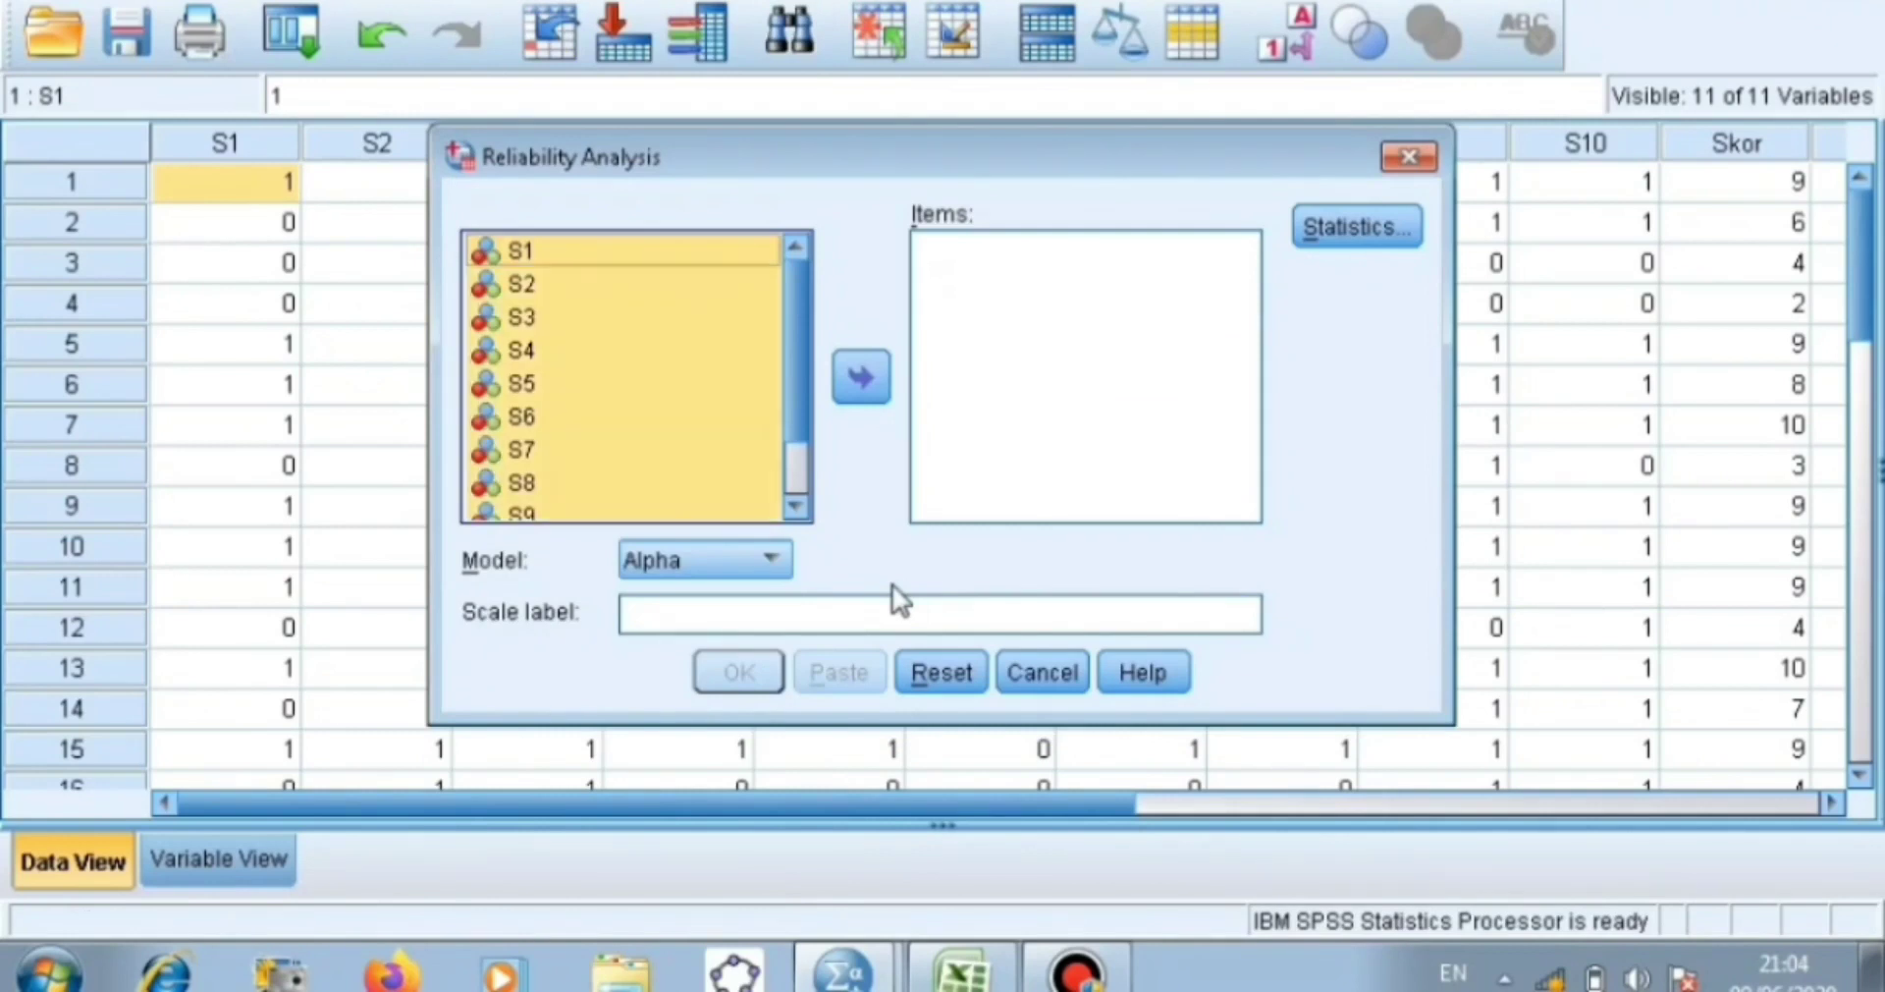
left_click(860, 377)
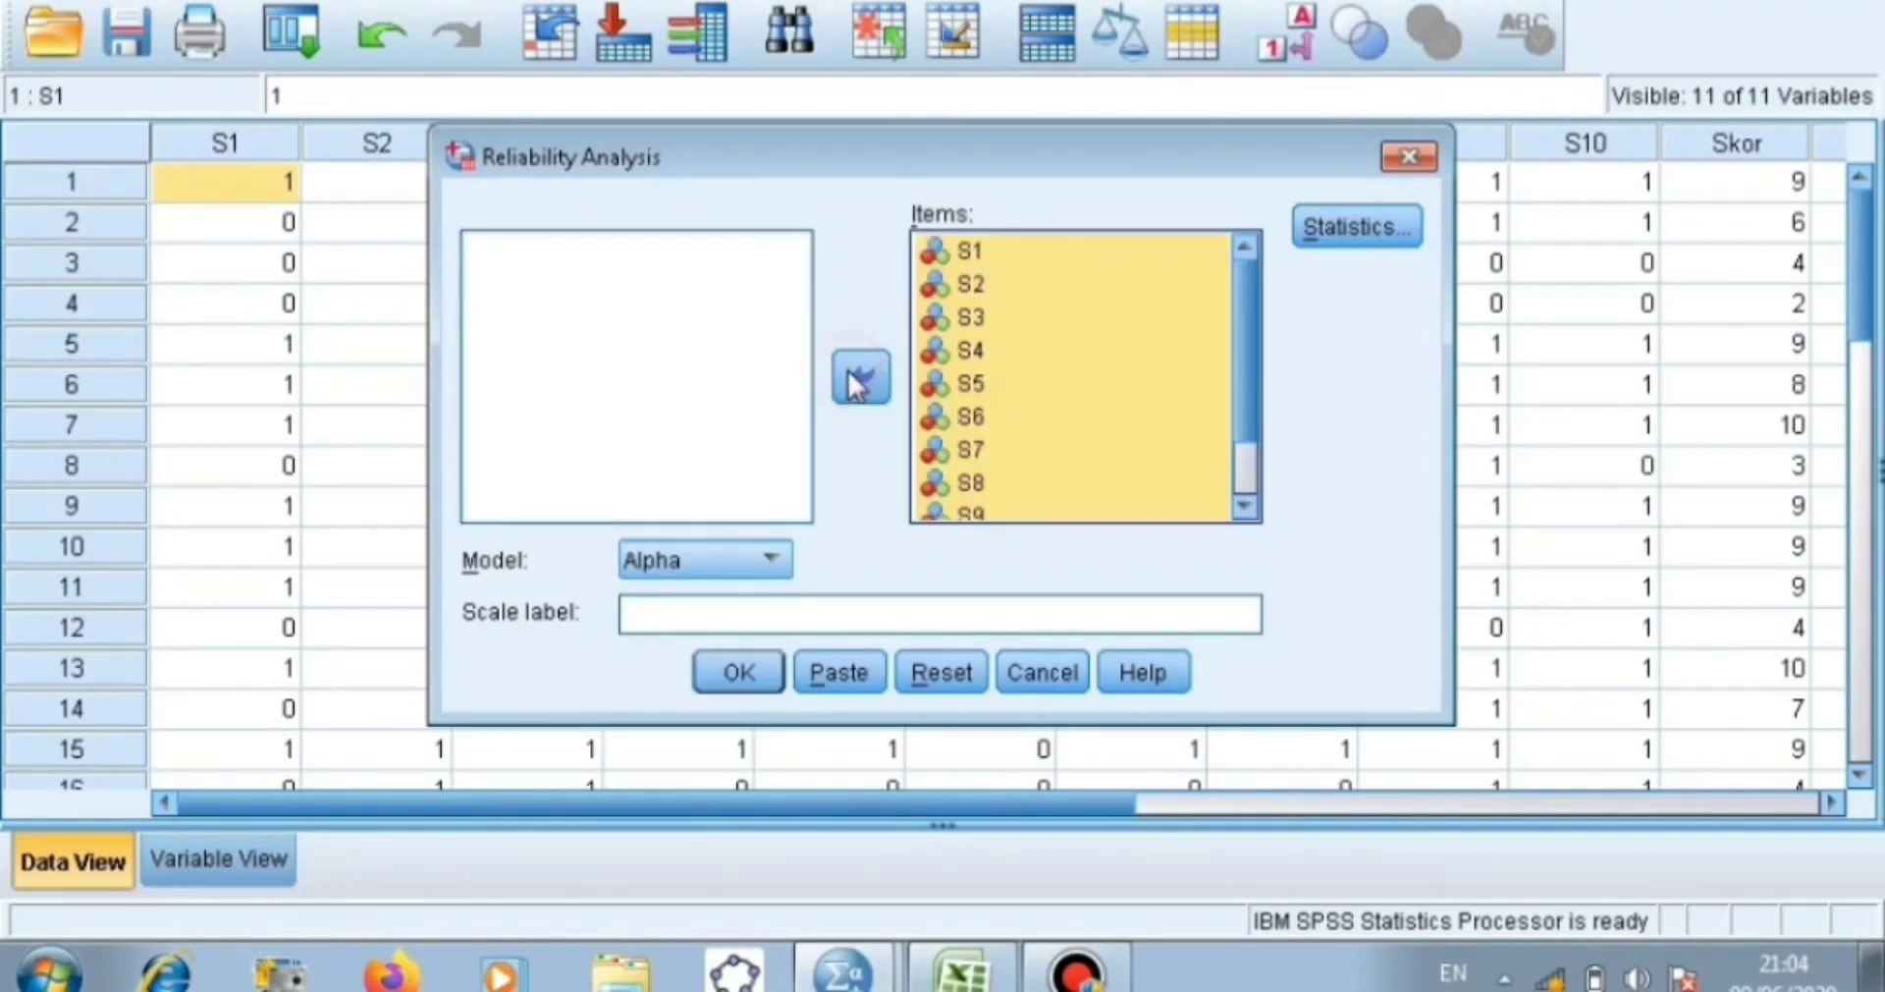
left_click(1247, 452)
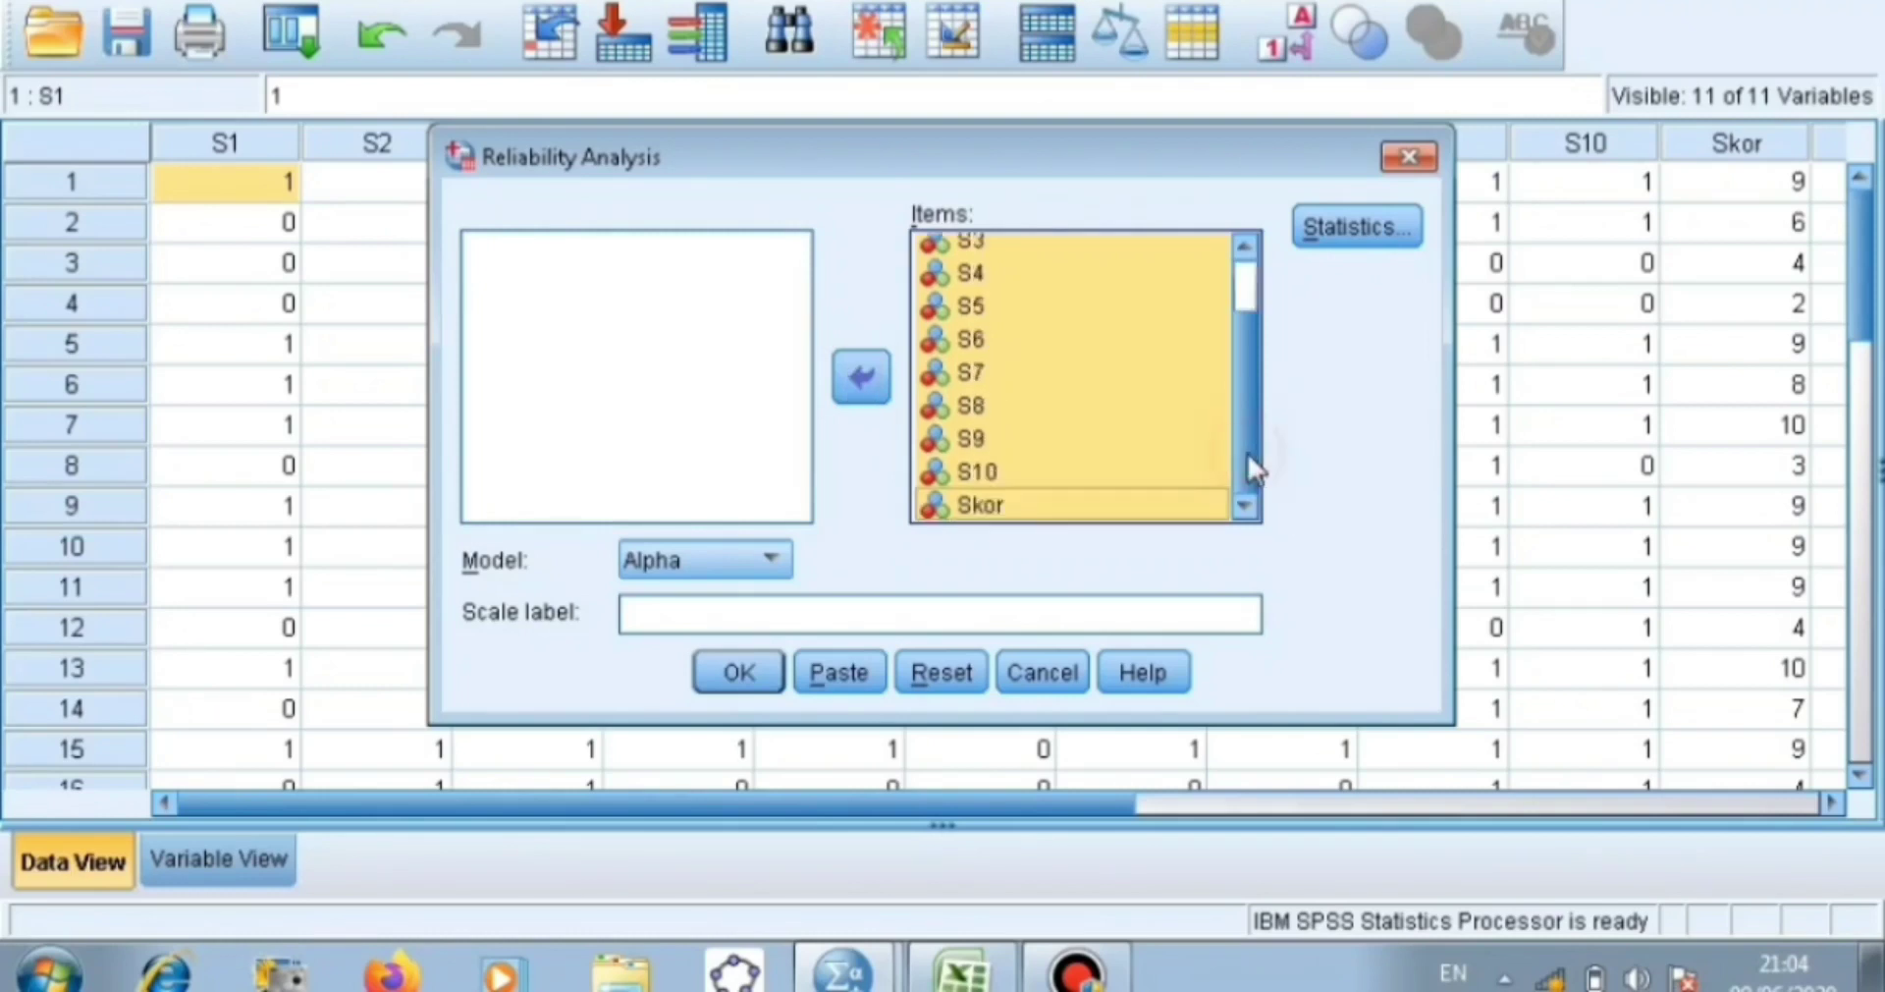
left_click(1044, 503)
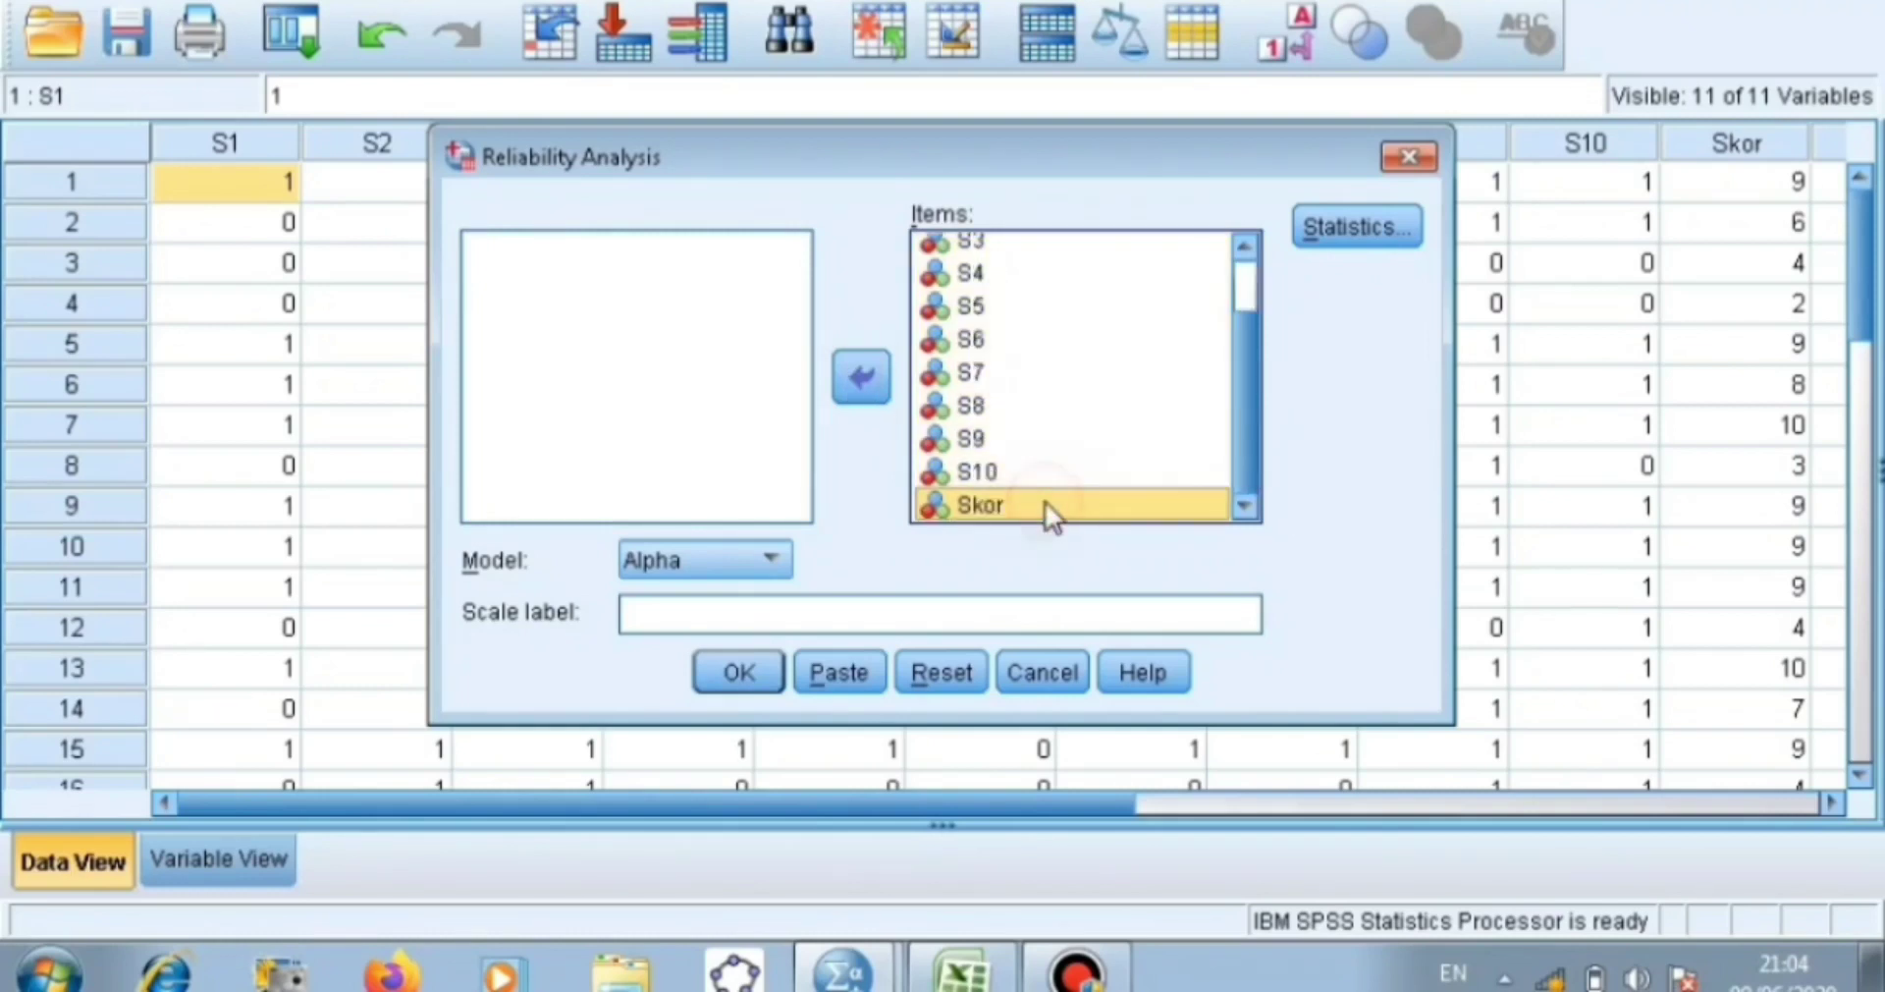
left_click(857, 392)
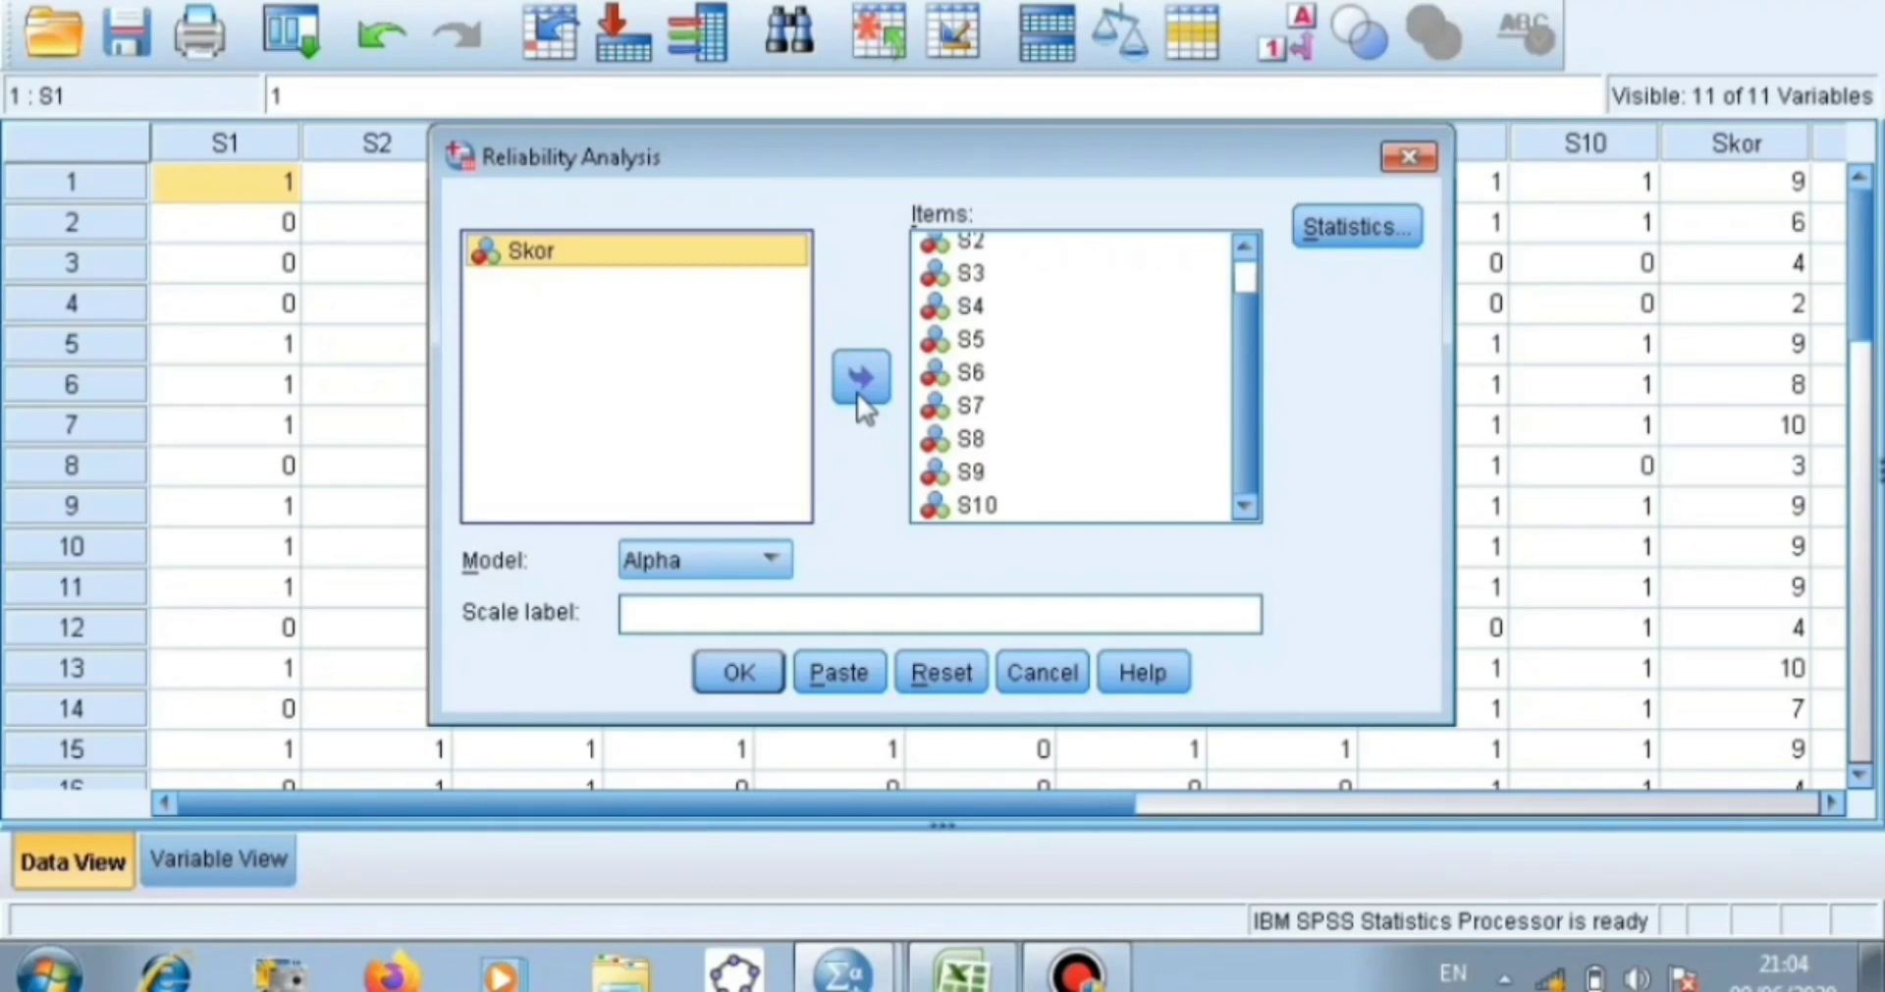
- Set the reliability model to Split-half and run the analysis
left_click(676, 551)
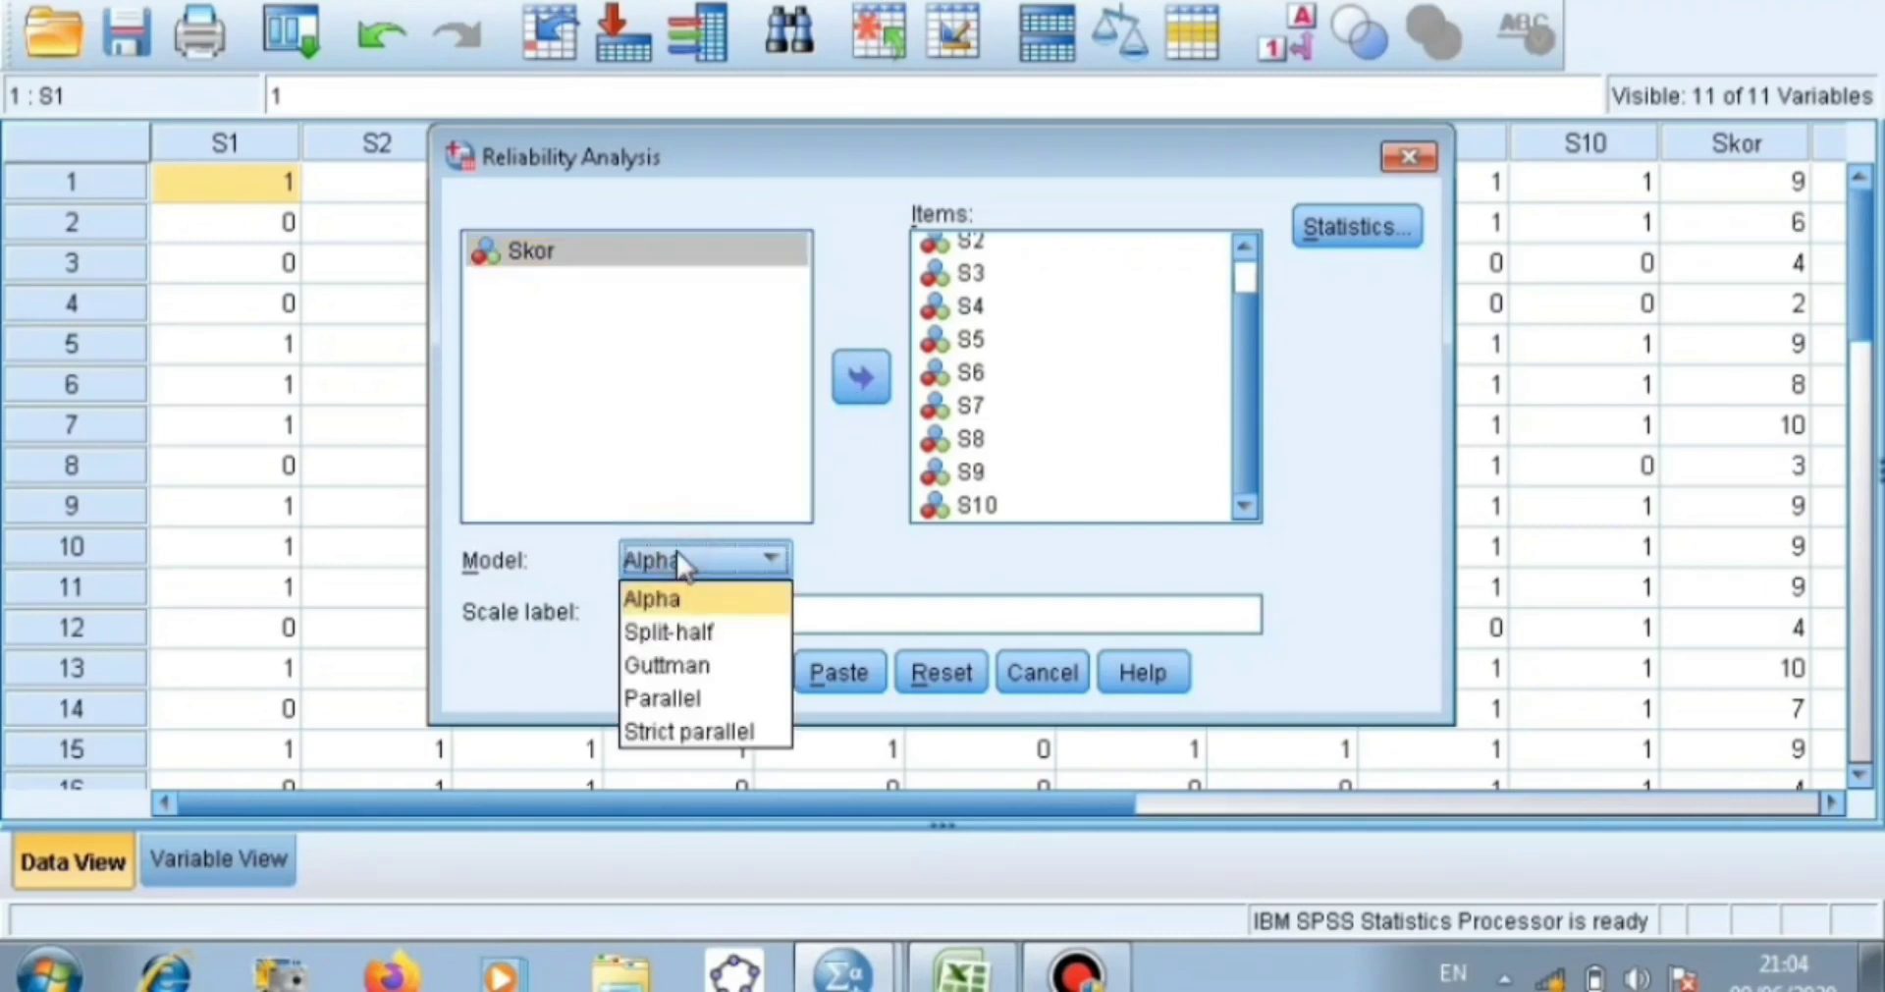
left_click(703, 633)
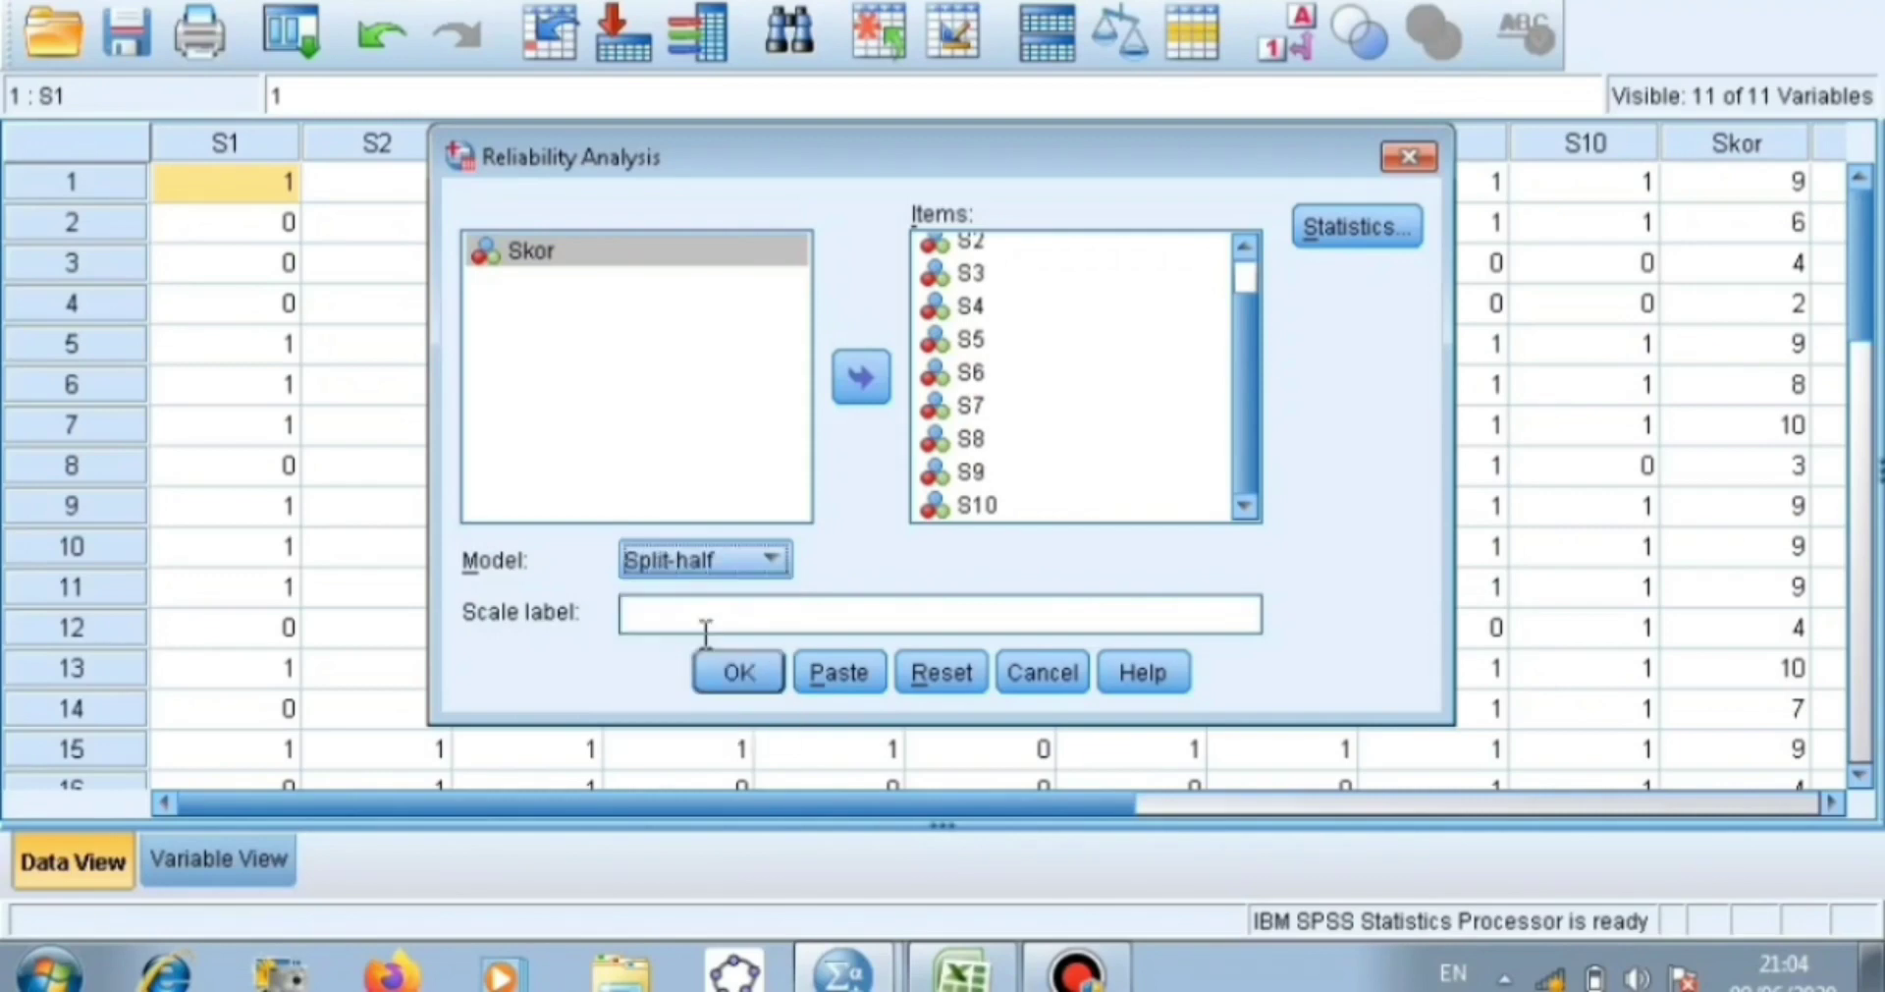
left_click(740, 674)
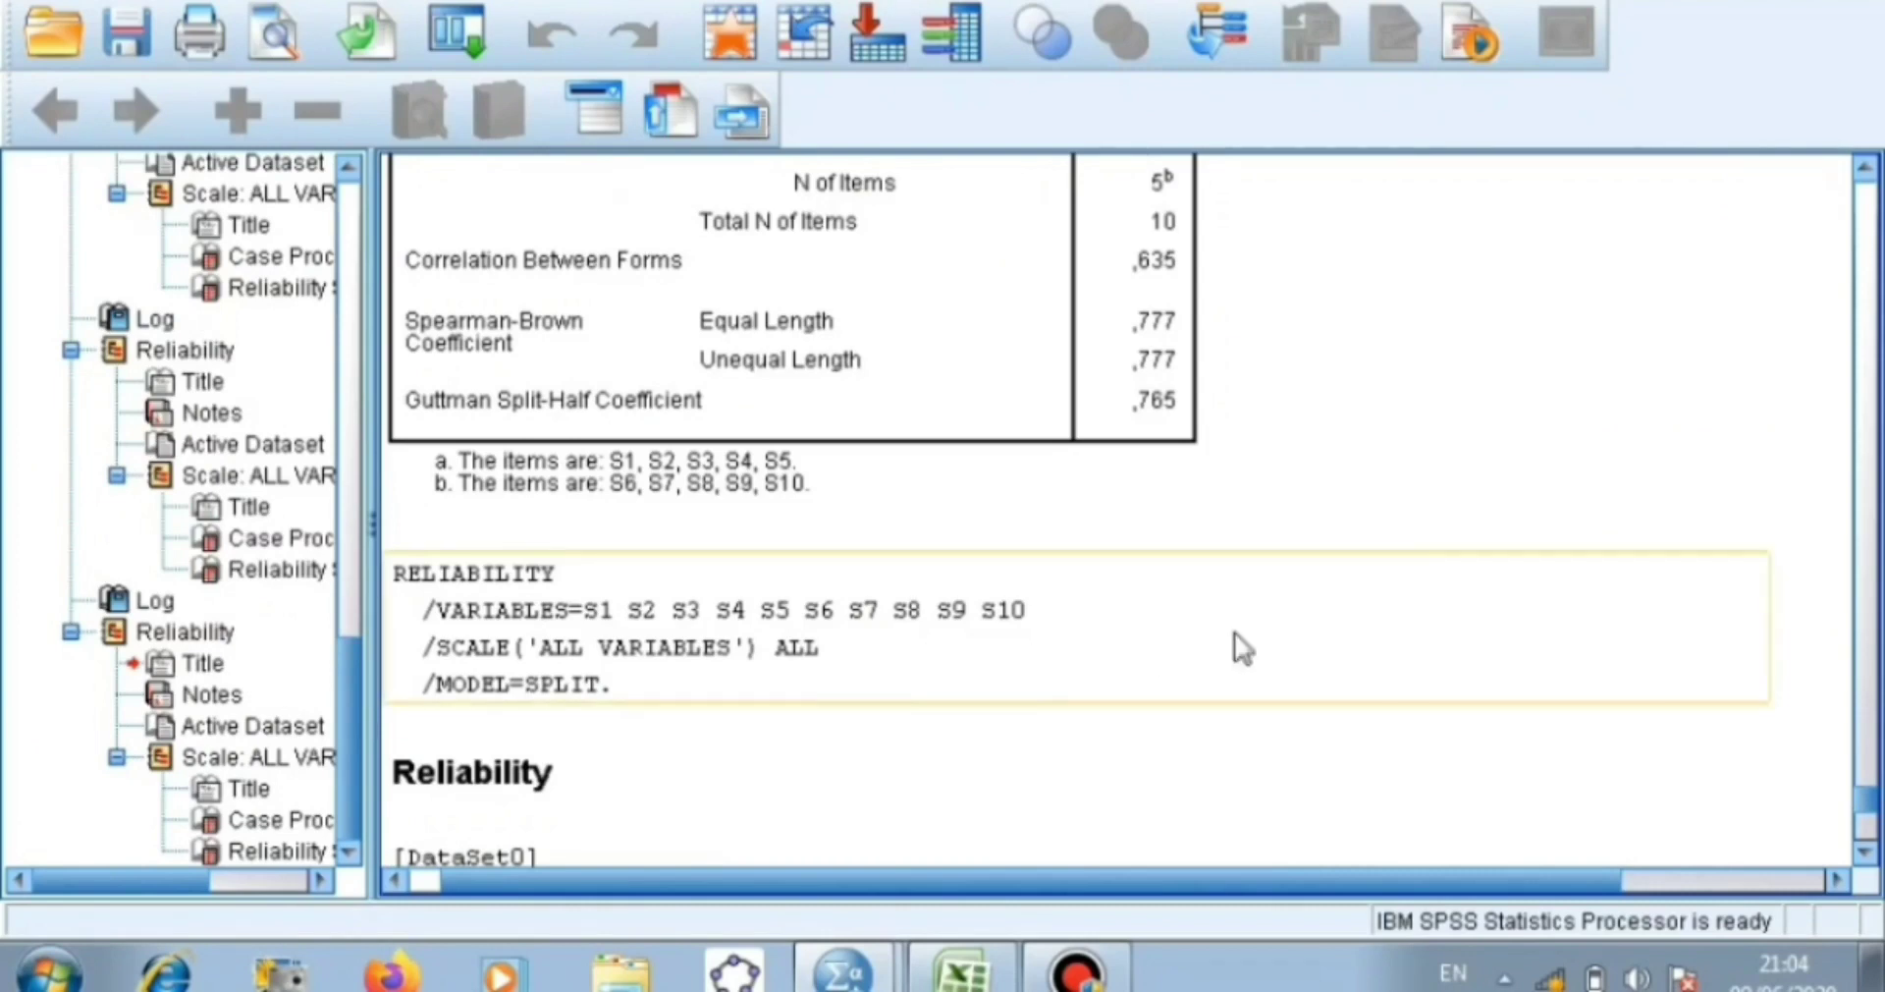
- Examine the split-half output, including the Case Processing Summary and the Cronbach's Alpha, Spearman-Brown and Guttman coefficients in Reliability Statistics
left_click(1872, 854)
left_click(1872, 854)
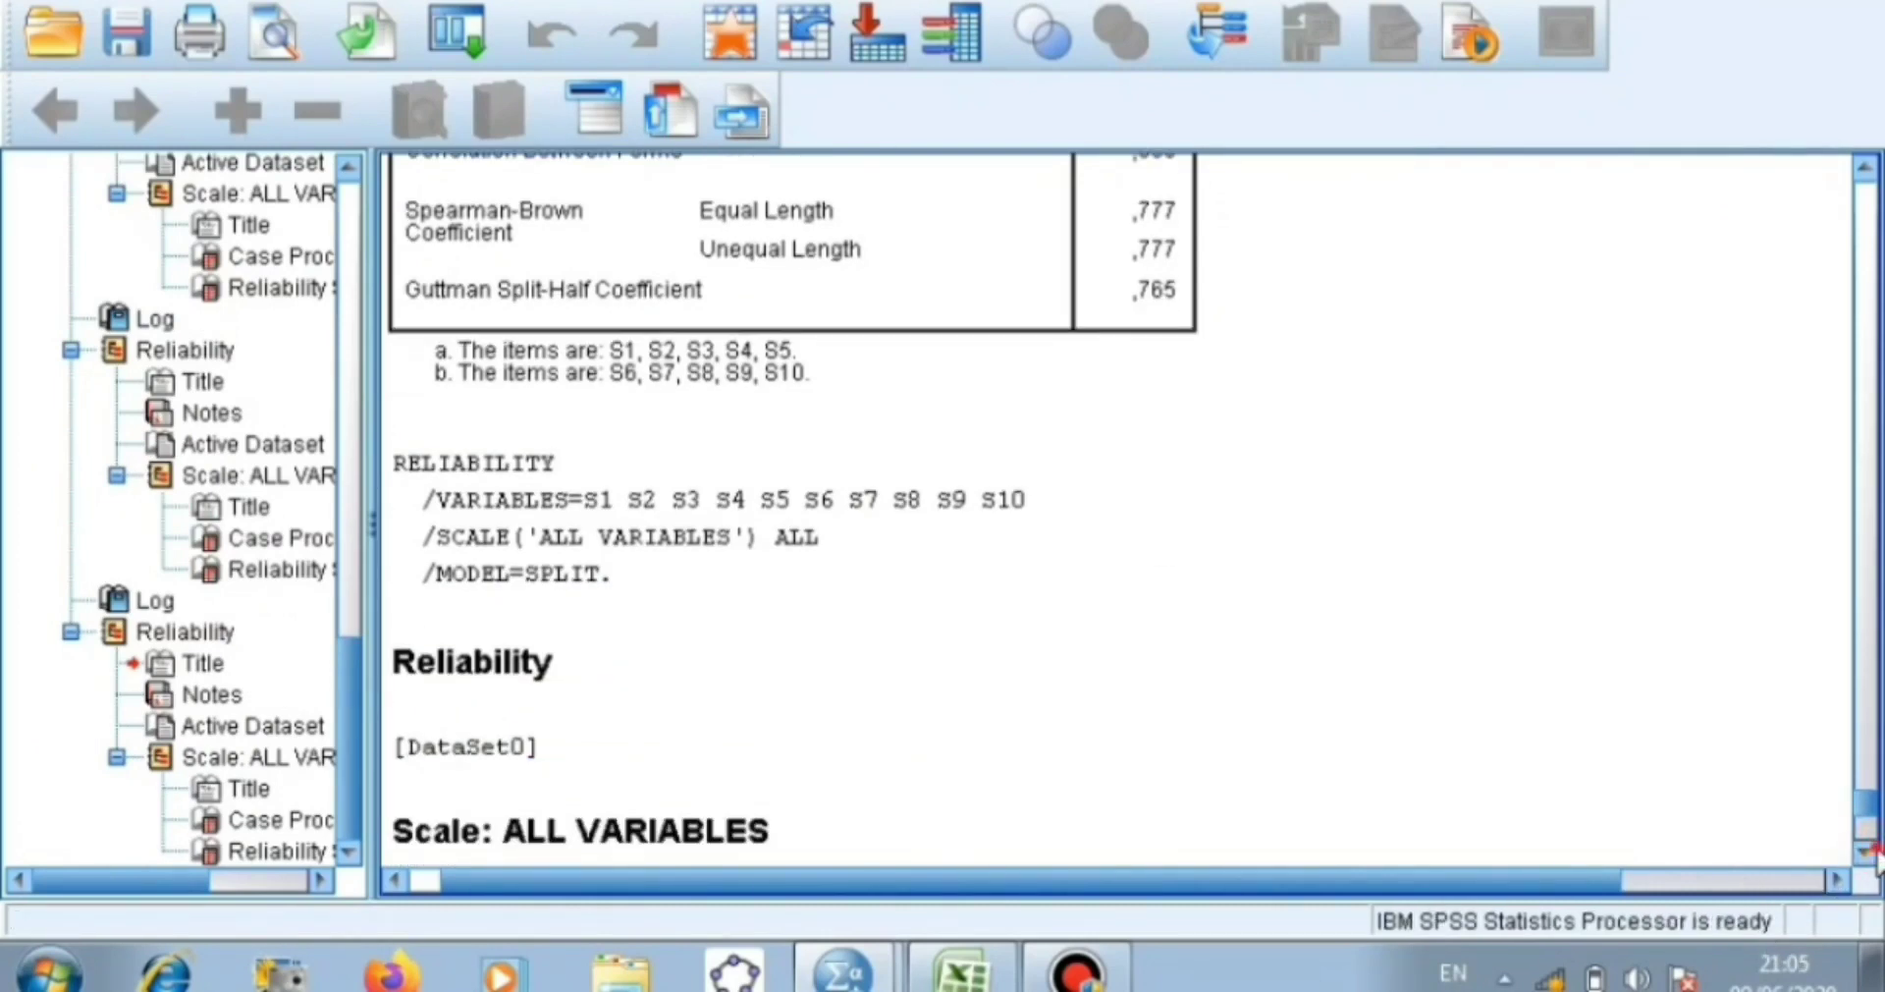
left_click(1871, 854)
left_click(1871, 853)
left_click(1871, 853)
left_click(1872, 854)
left_click(1871, 853)
left_click(1871, 853)
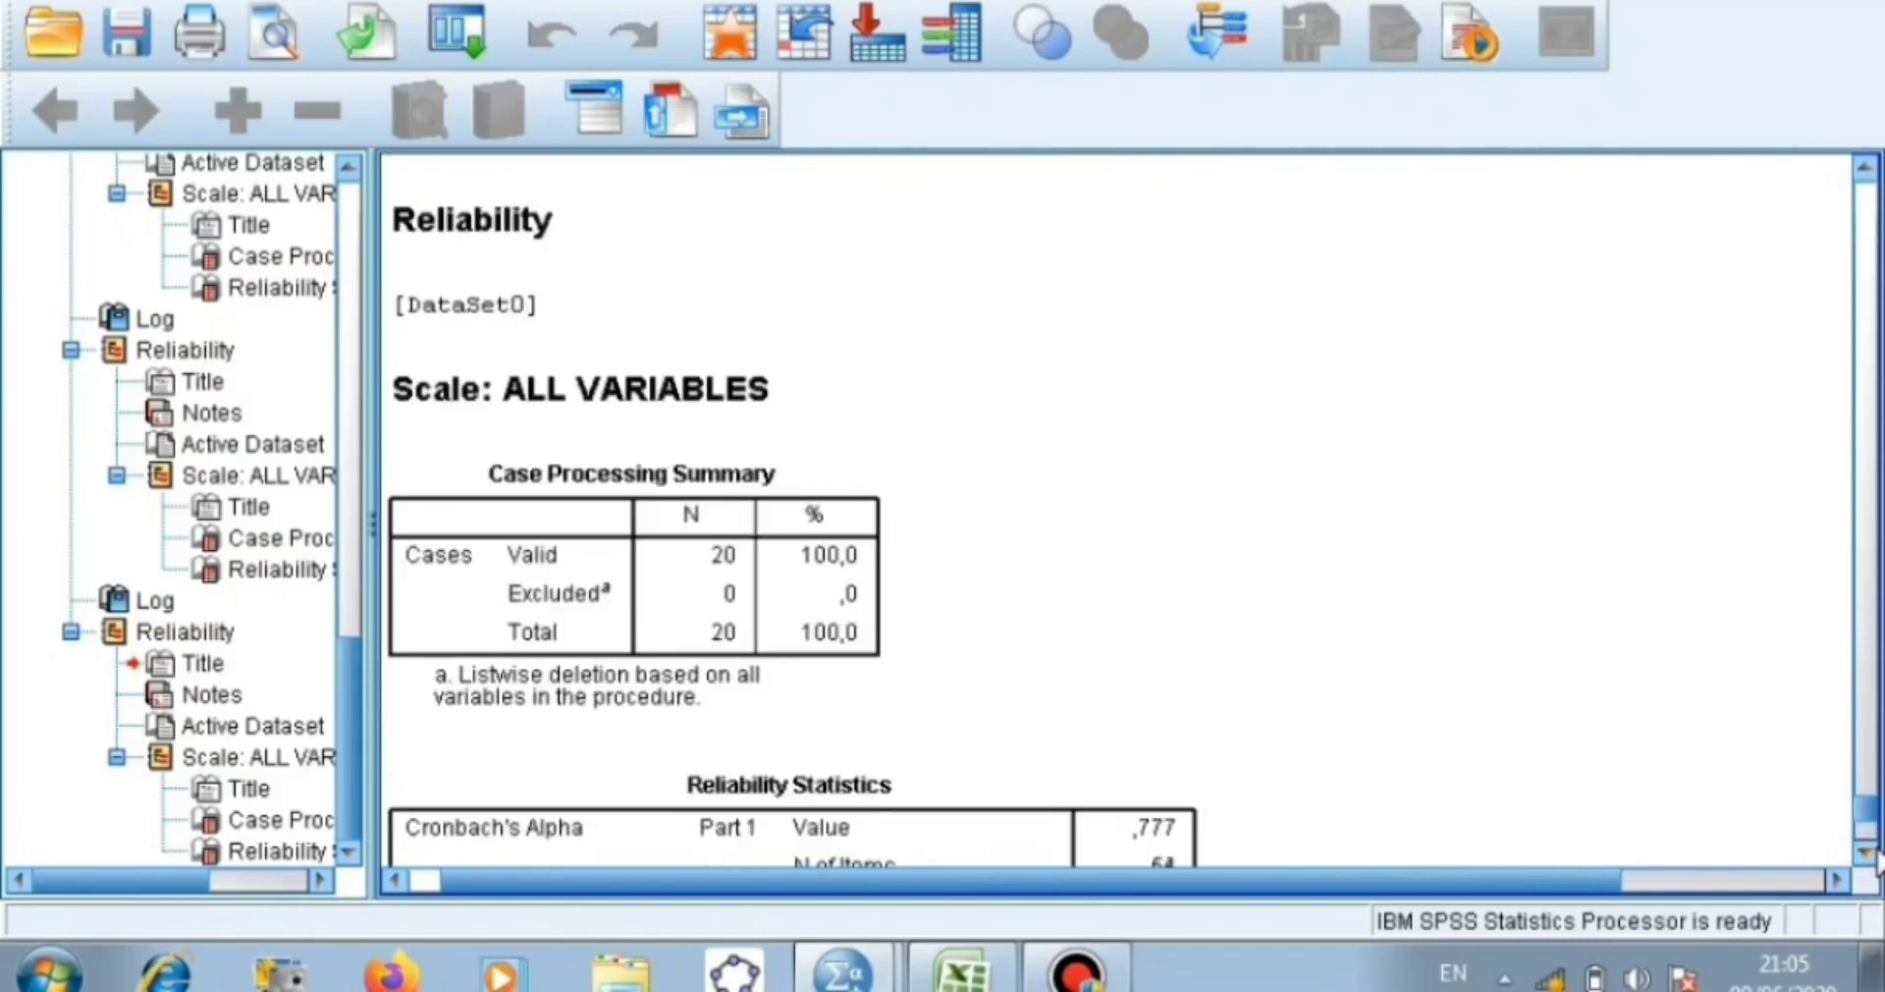
left_click(1871, 853)
left_click(1872, 853)
left_click(1872, 854)
left_click(1872, 853)
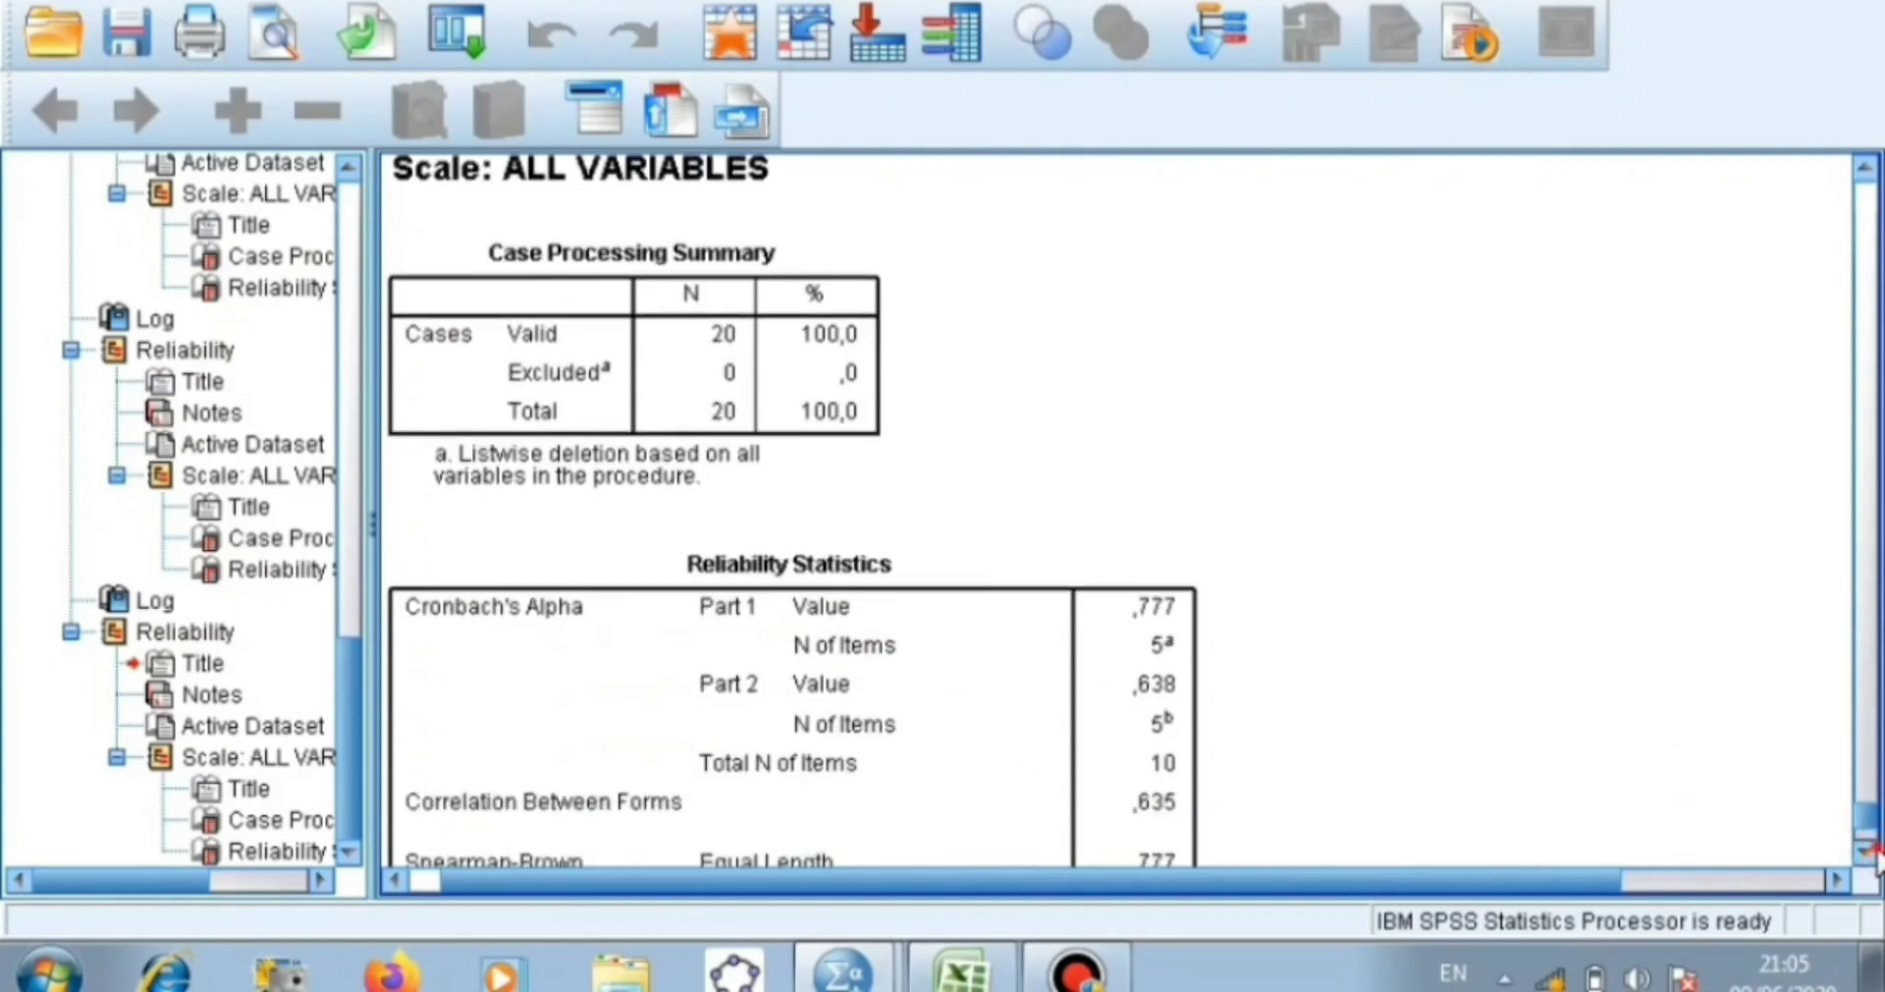
left_click(1871, 853)
left_click(1871, 853)
left_click(1872, 853)
left_click(1871, 853)
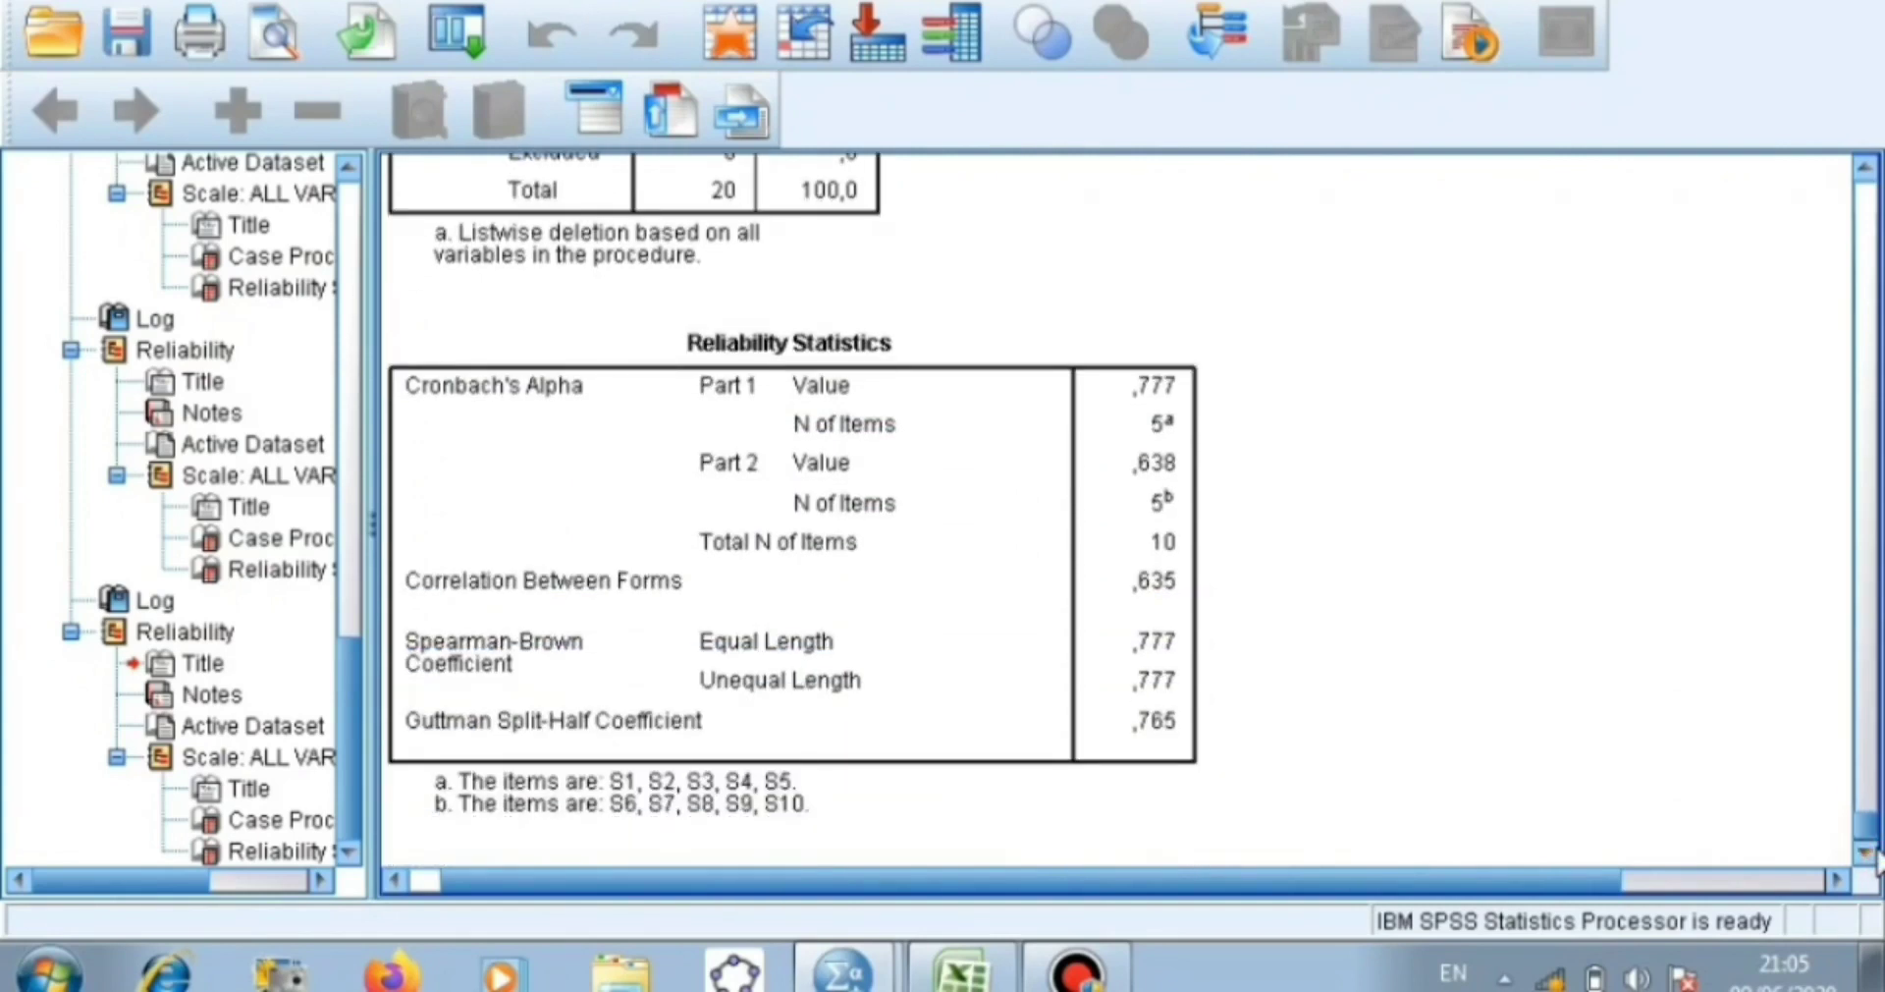
left_click(1871, 854)
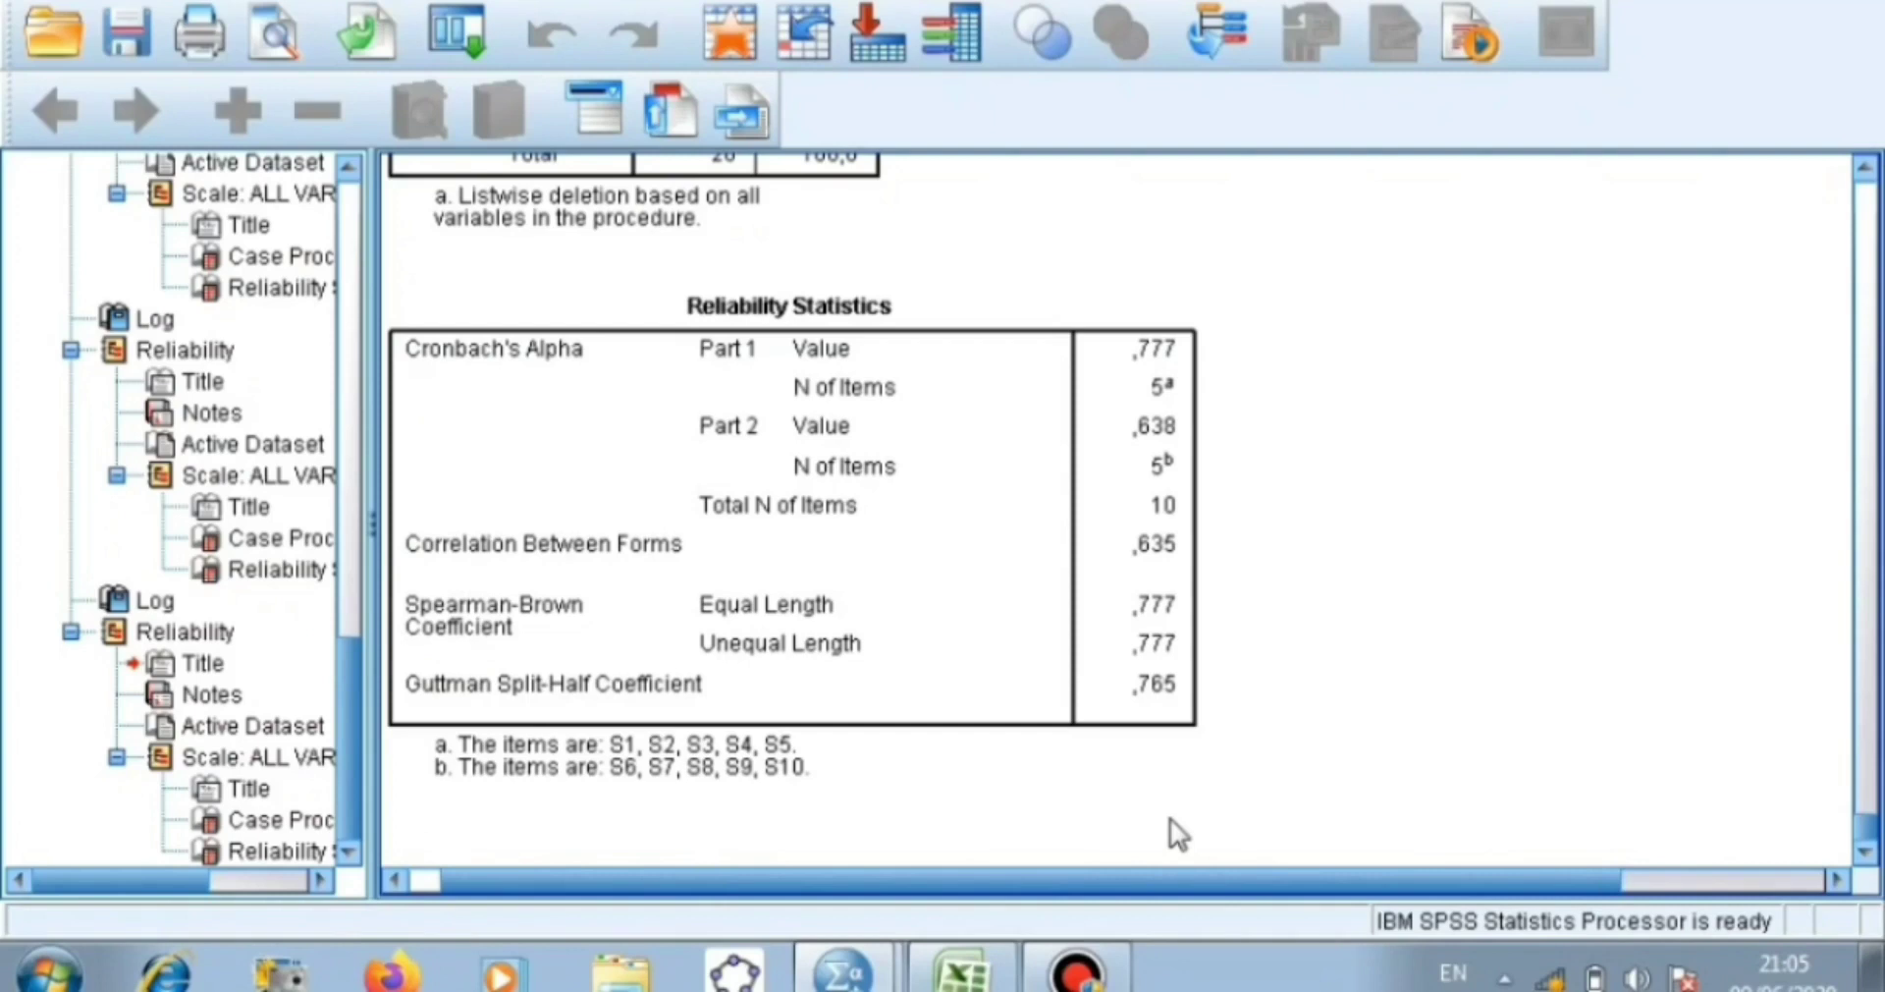
left_click(1133, 810)
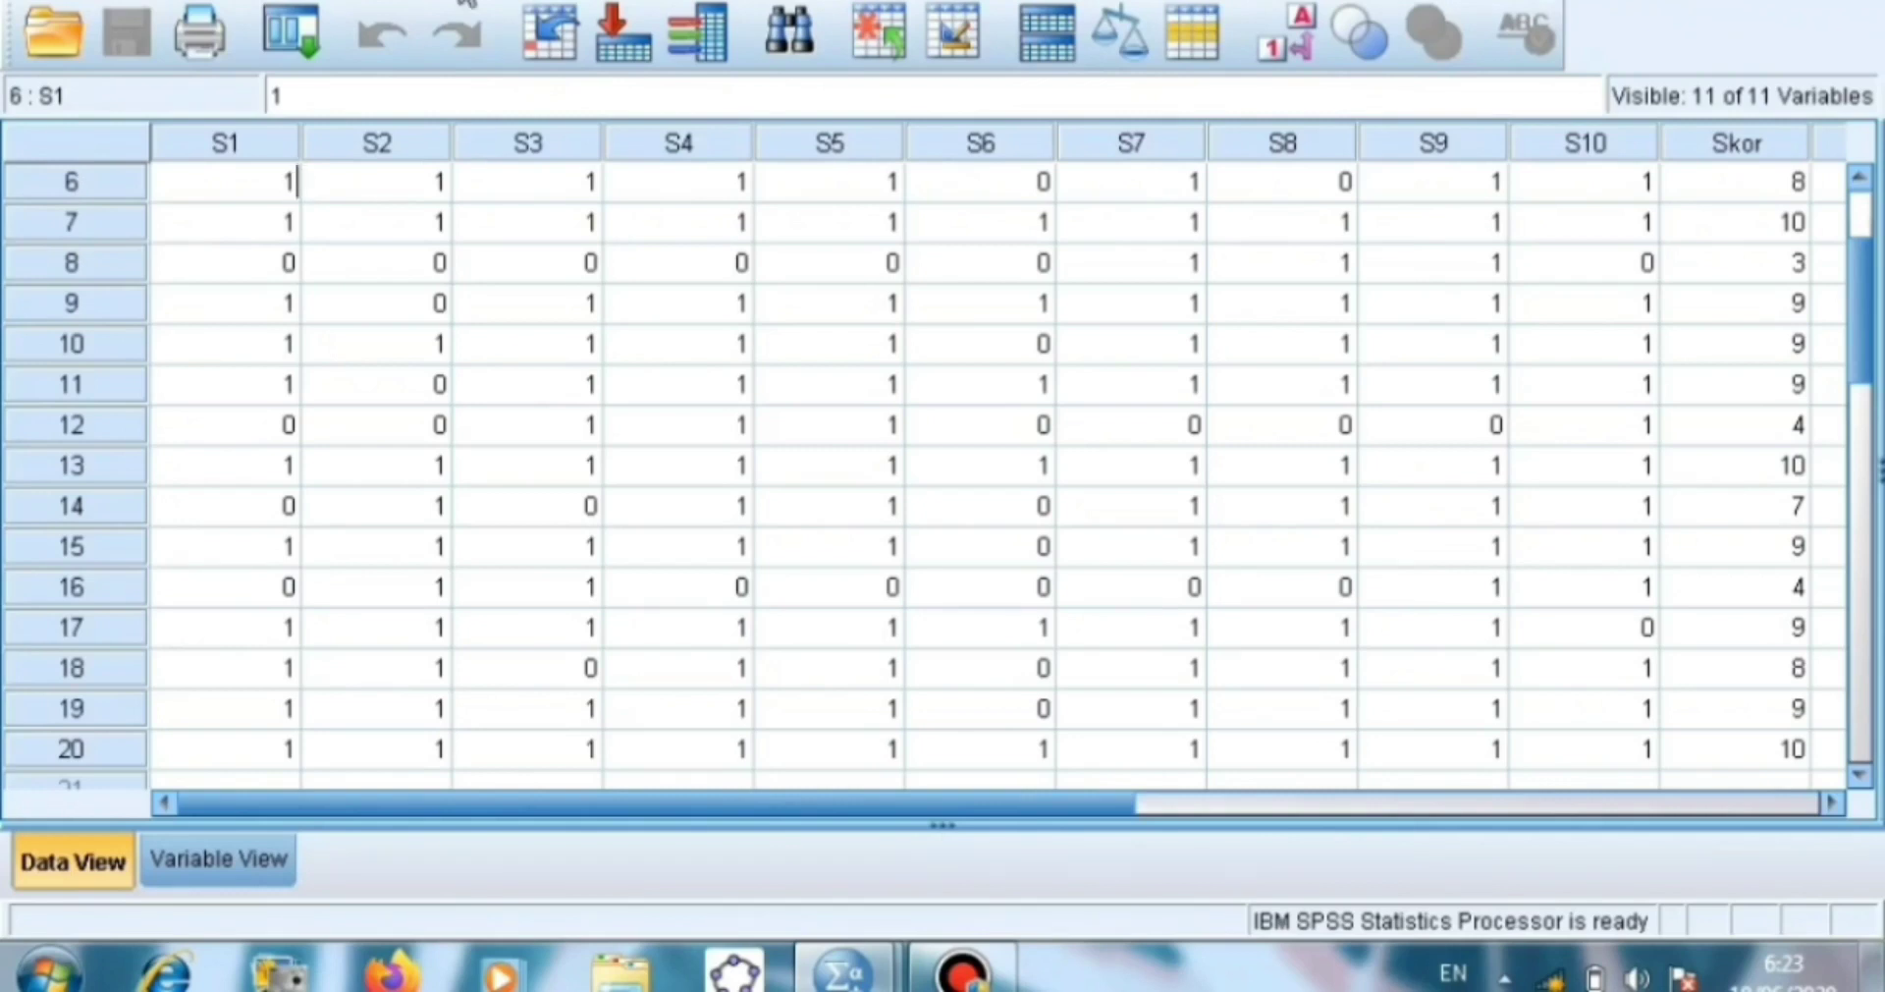
- Set up a Frequencies analysis with S1 through S10 as the variables, leaving out Skor
left_click(467, 3)
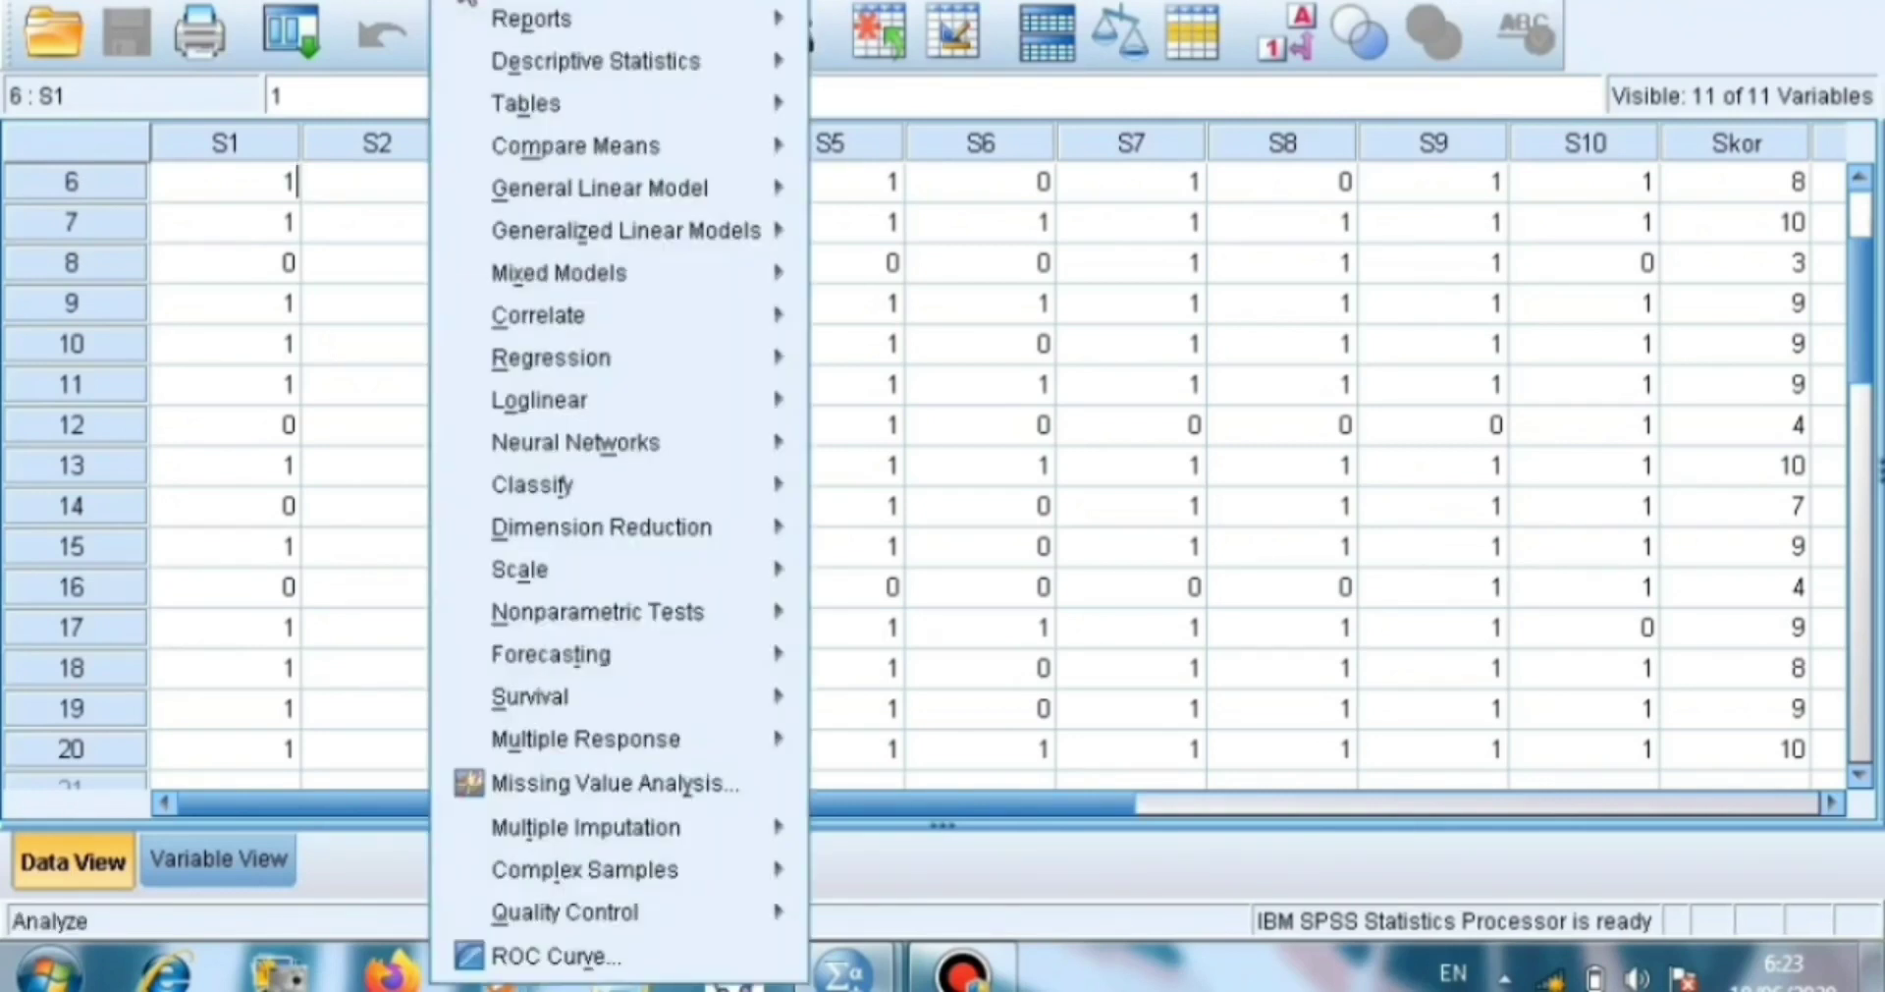
mouse_move(535, 62)
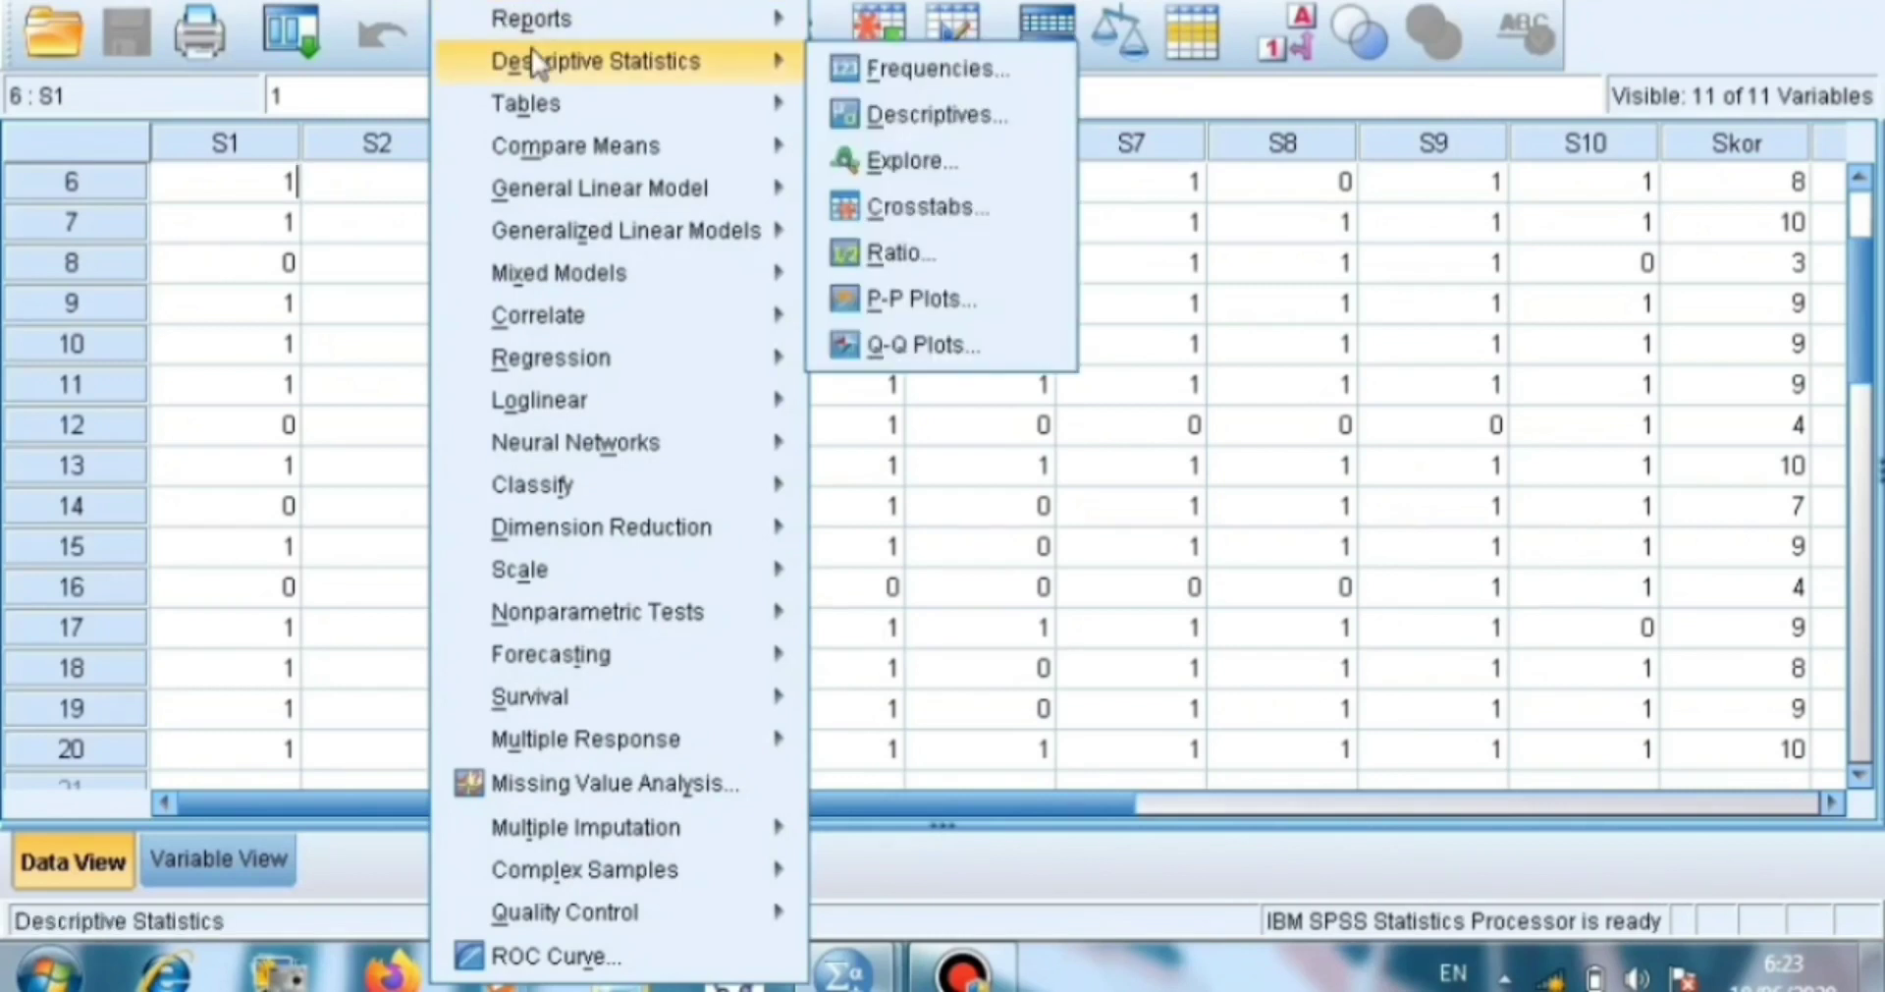
left_click(852, 65)
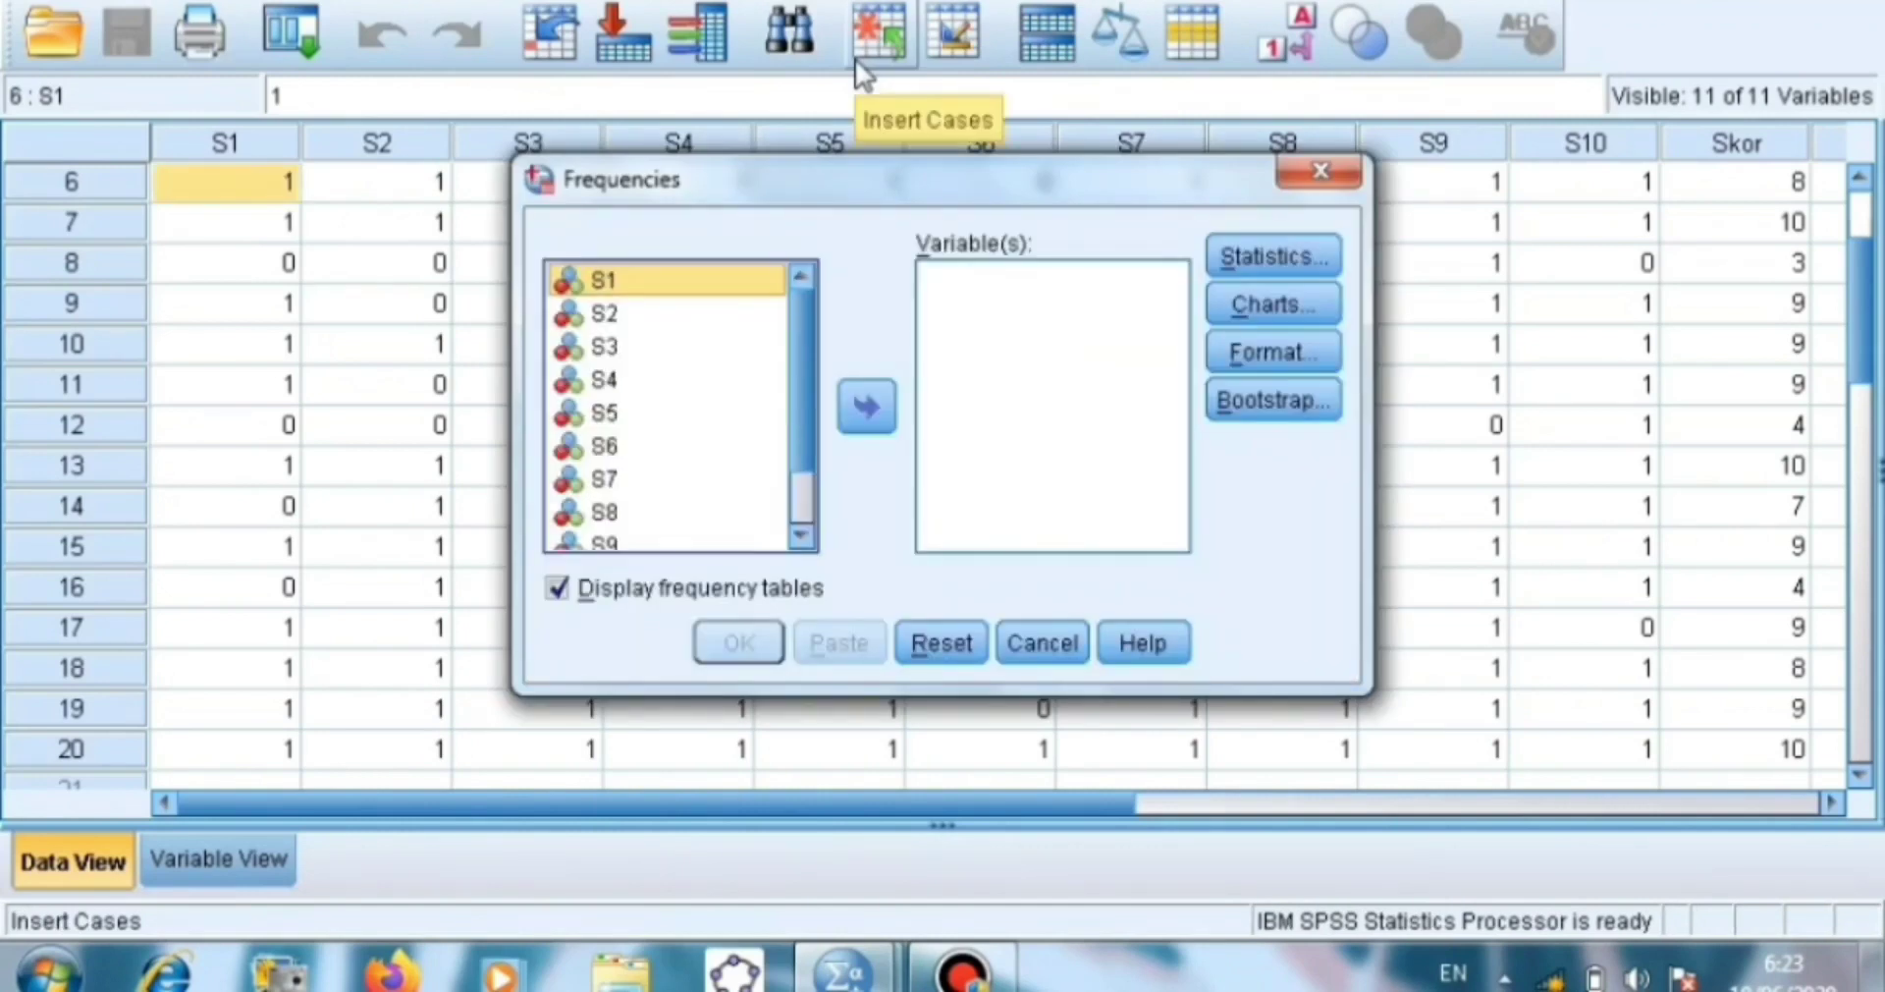
key("ctrl+a")
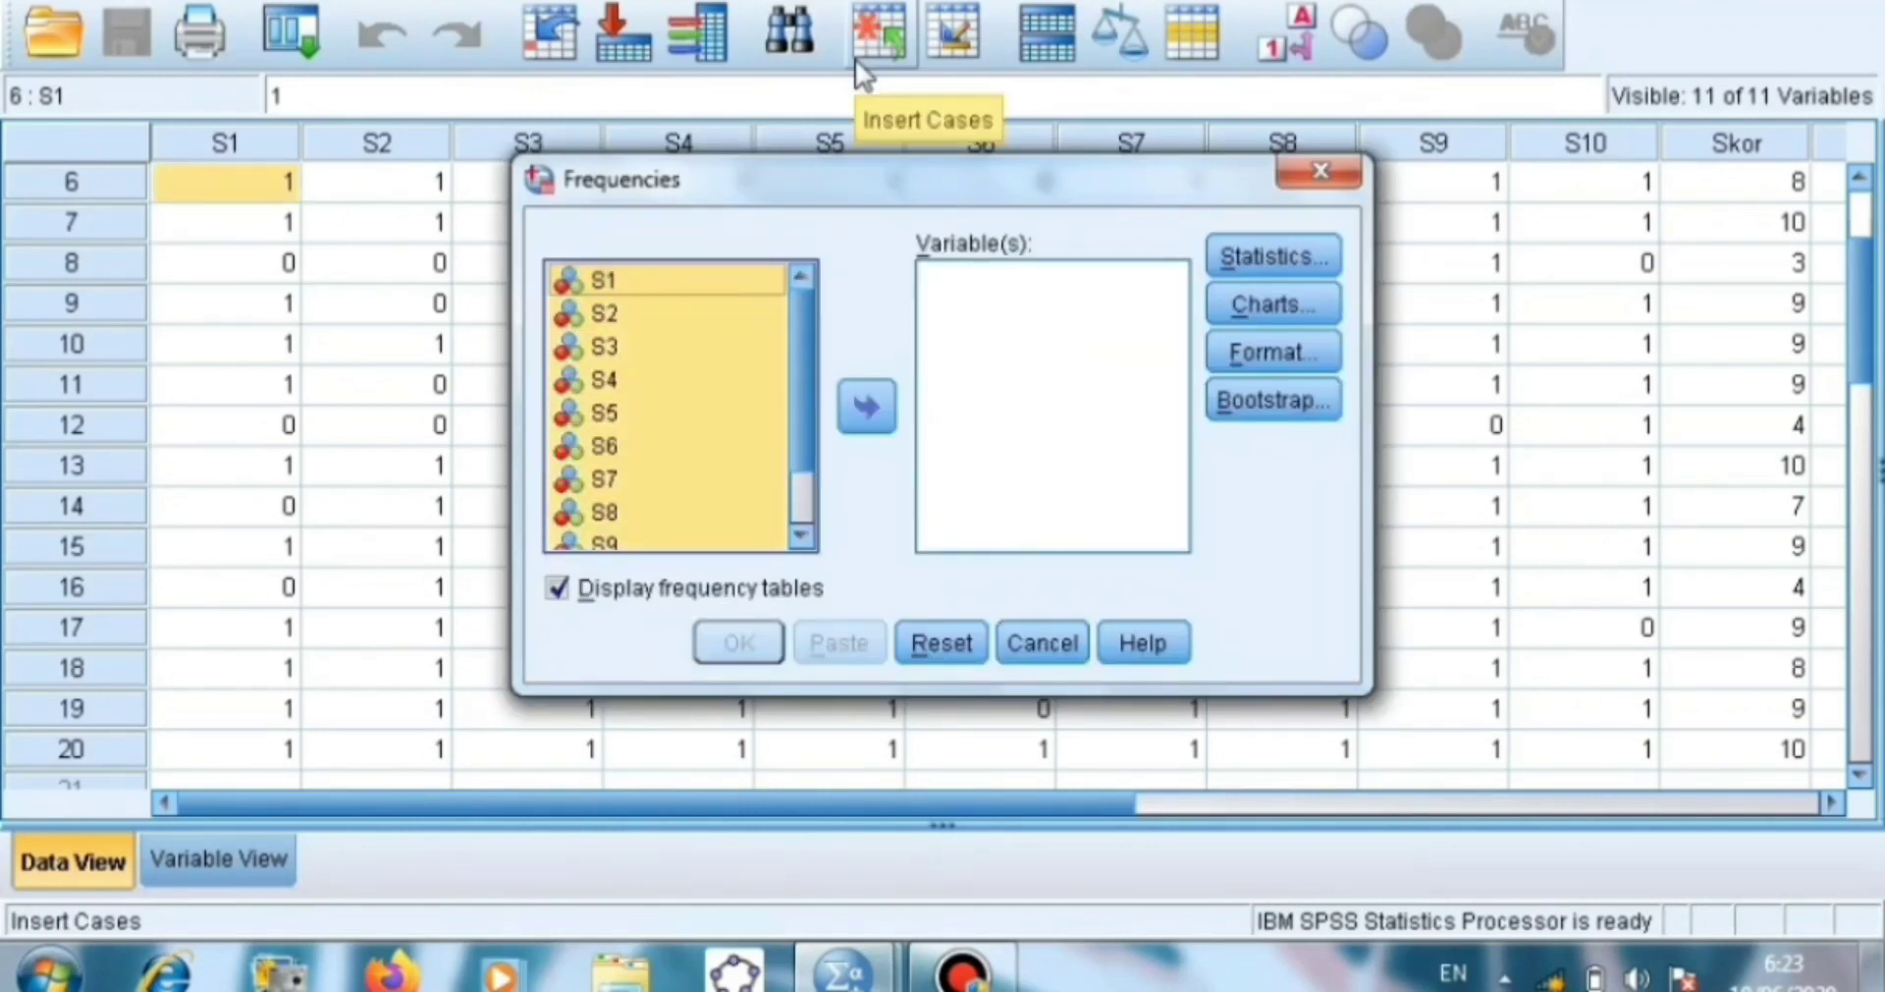
left_click(868, 406)
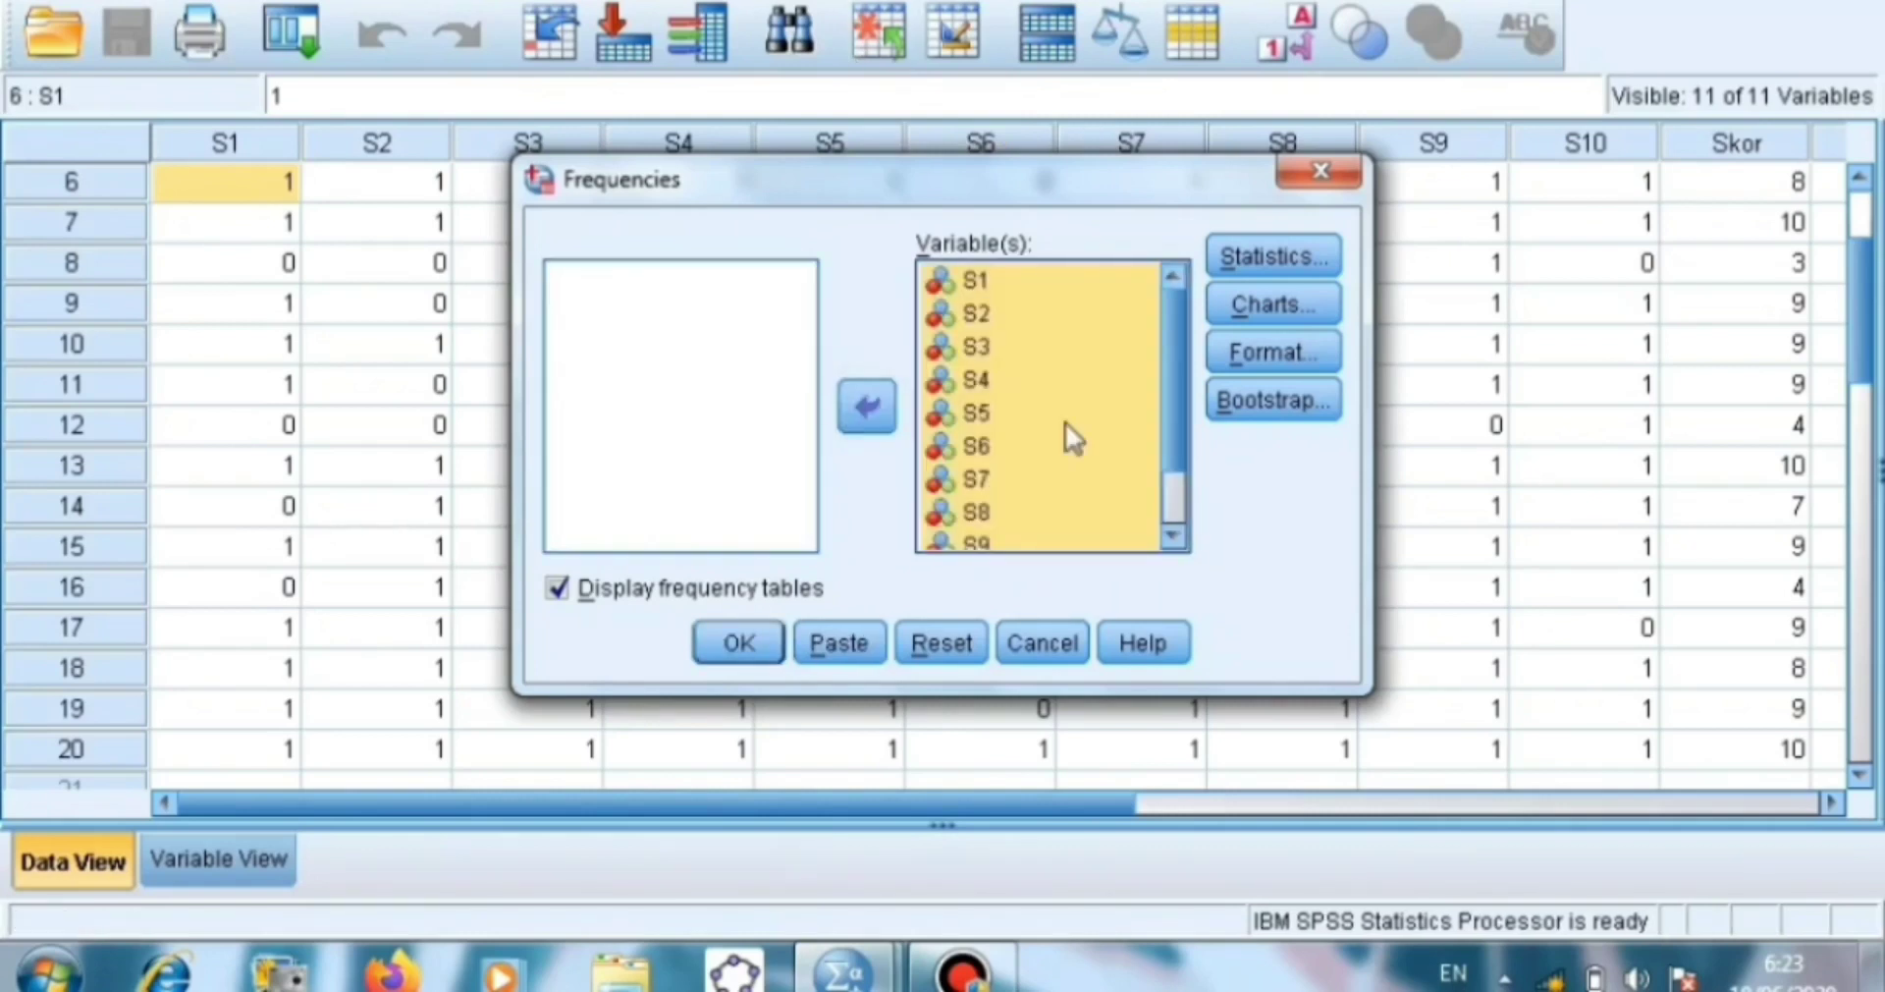
scroll(1170, 492, "down", 1)
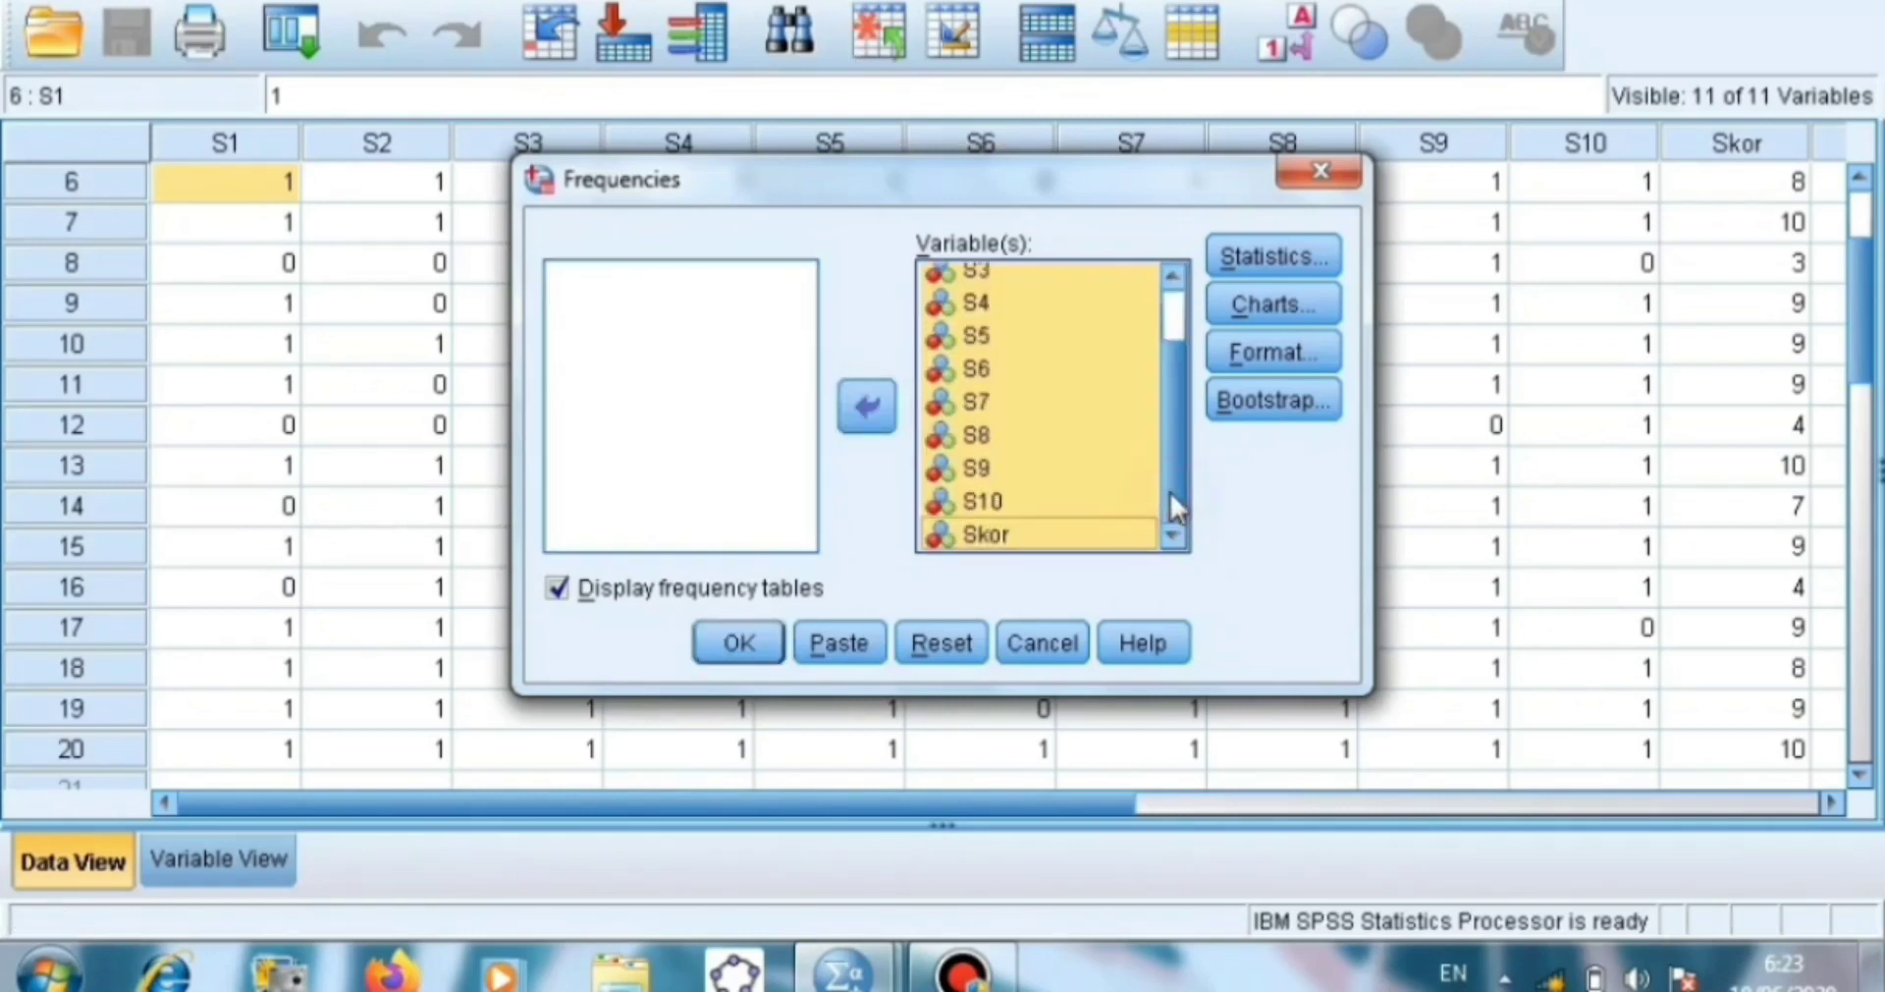
left_click(1045, 536)
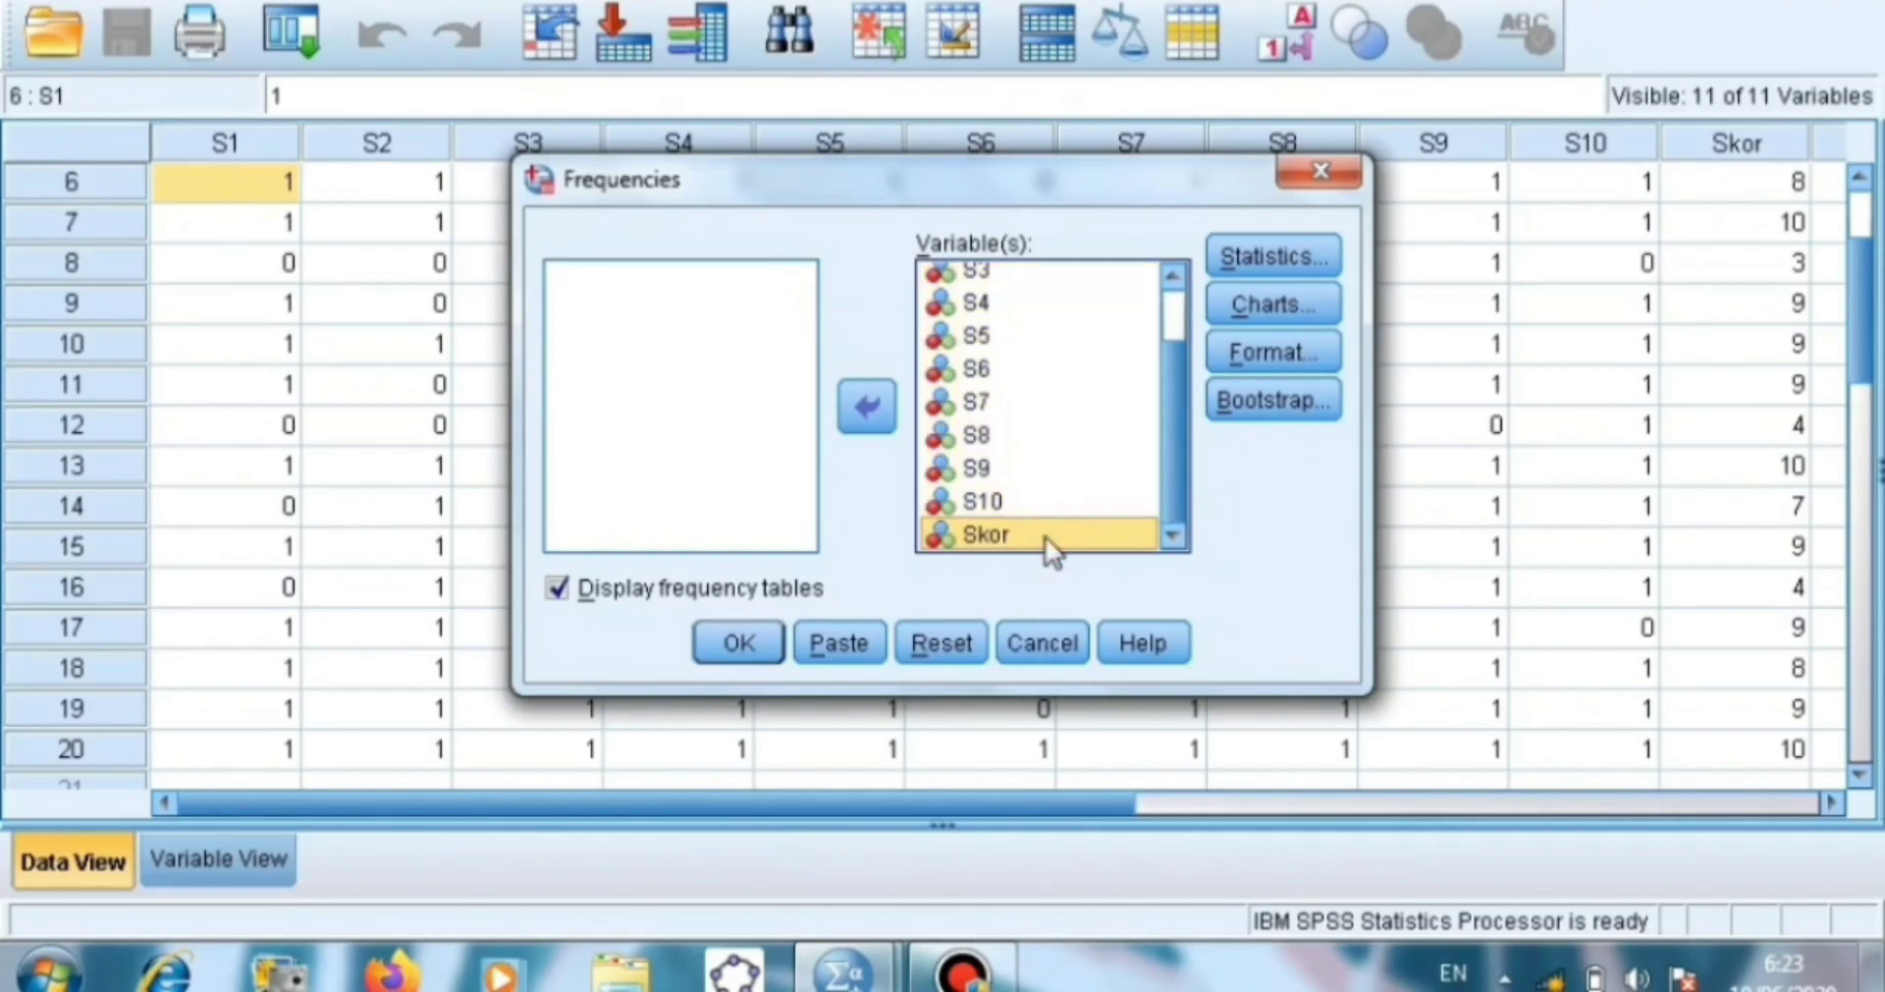
left_click(868, 410)
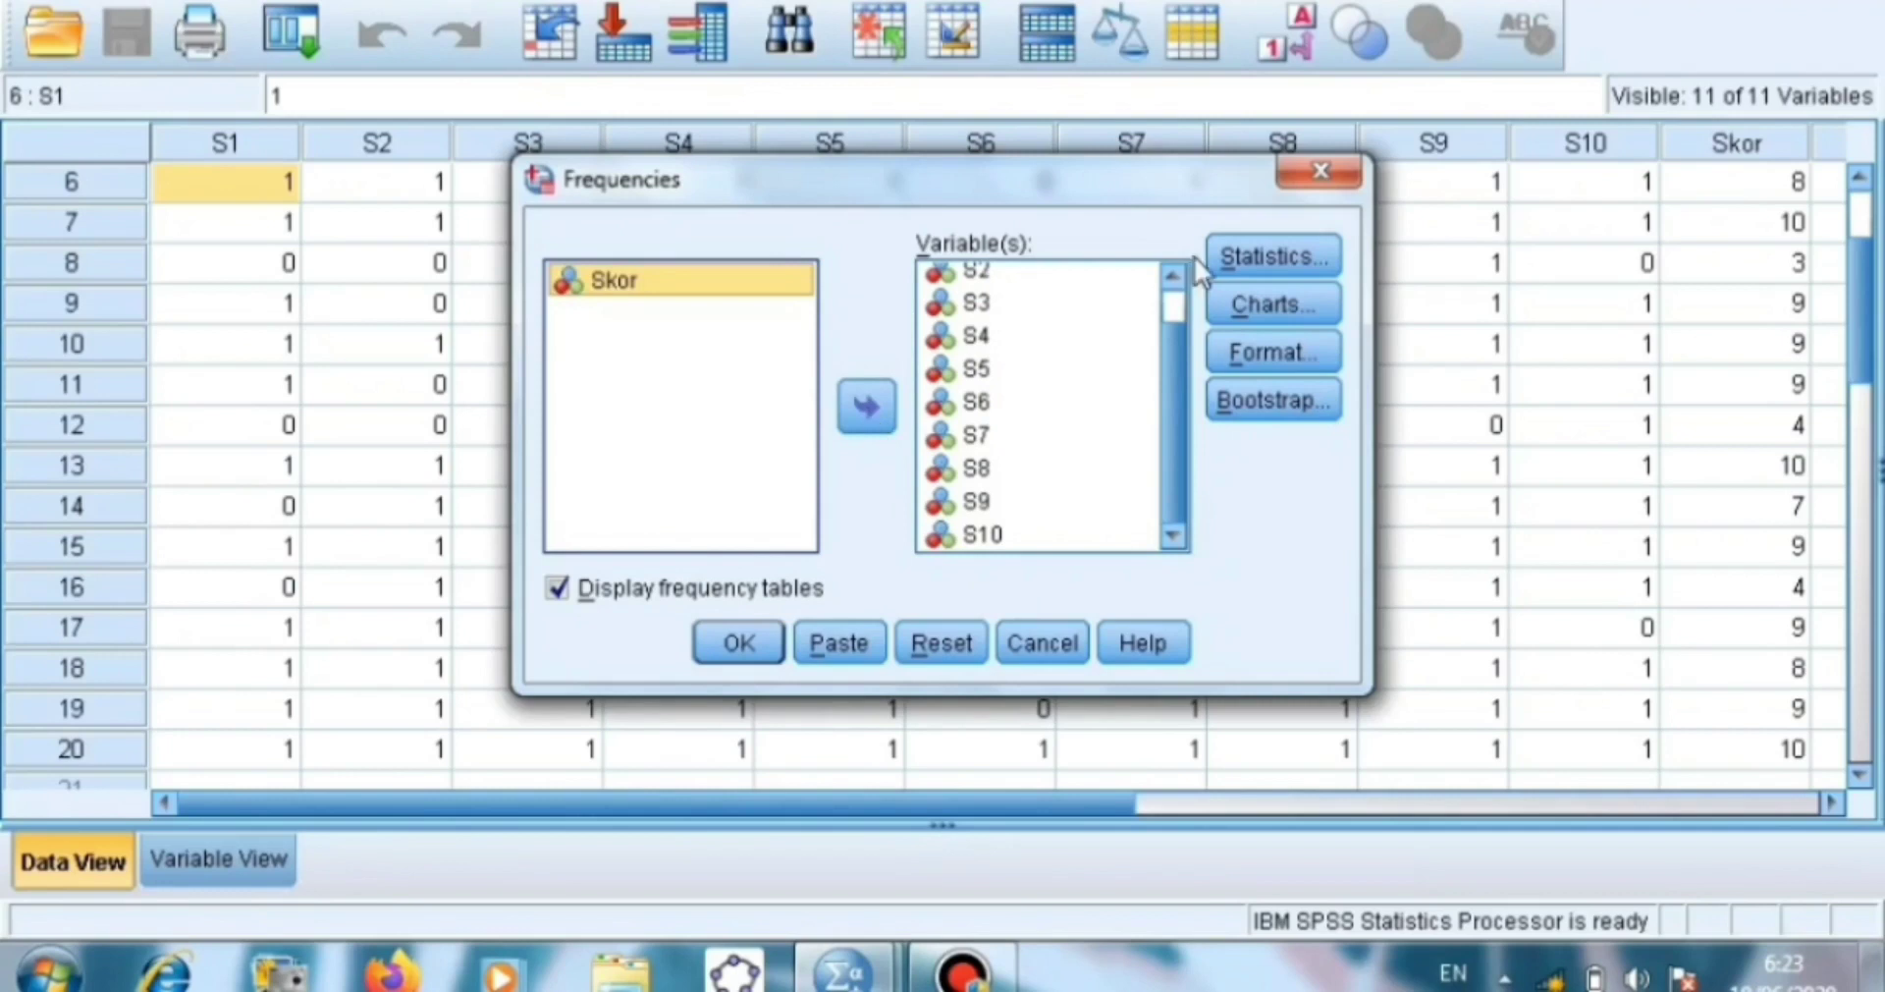
- Request the mean as the Frequencies statistic and run the analysis with frequency tables for the ten items
left_click(1326, 254)
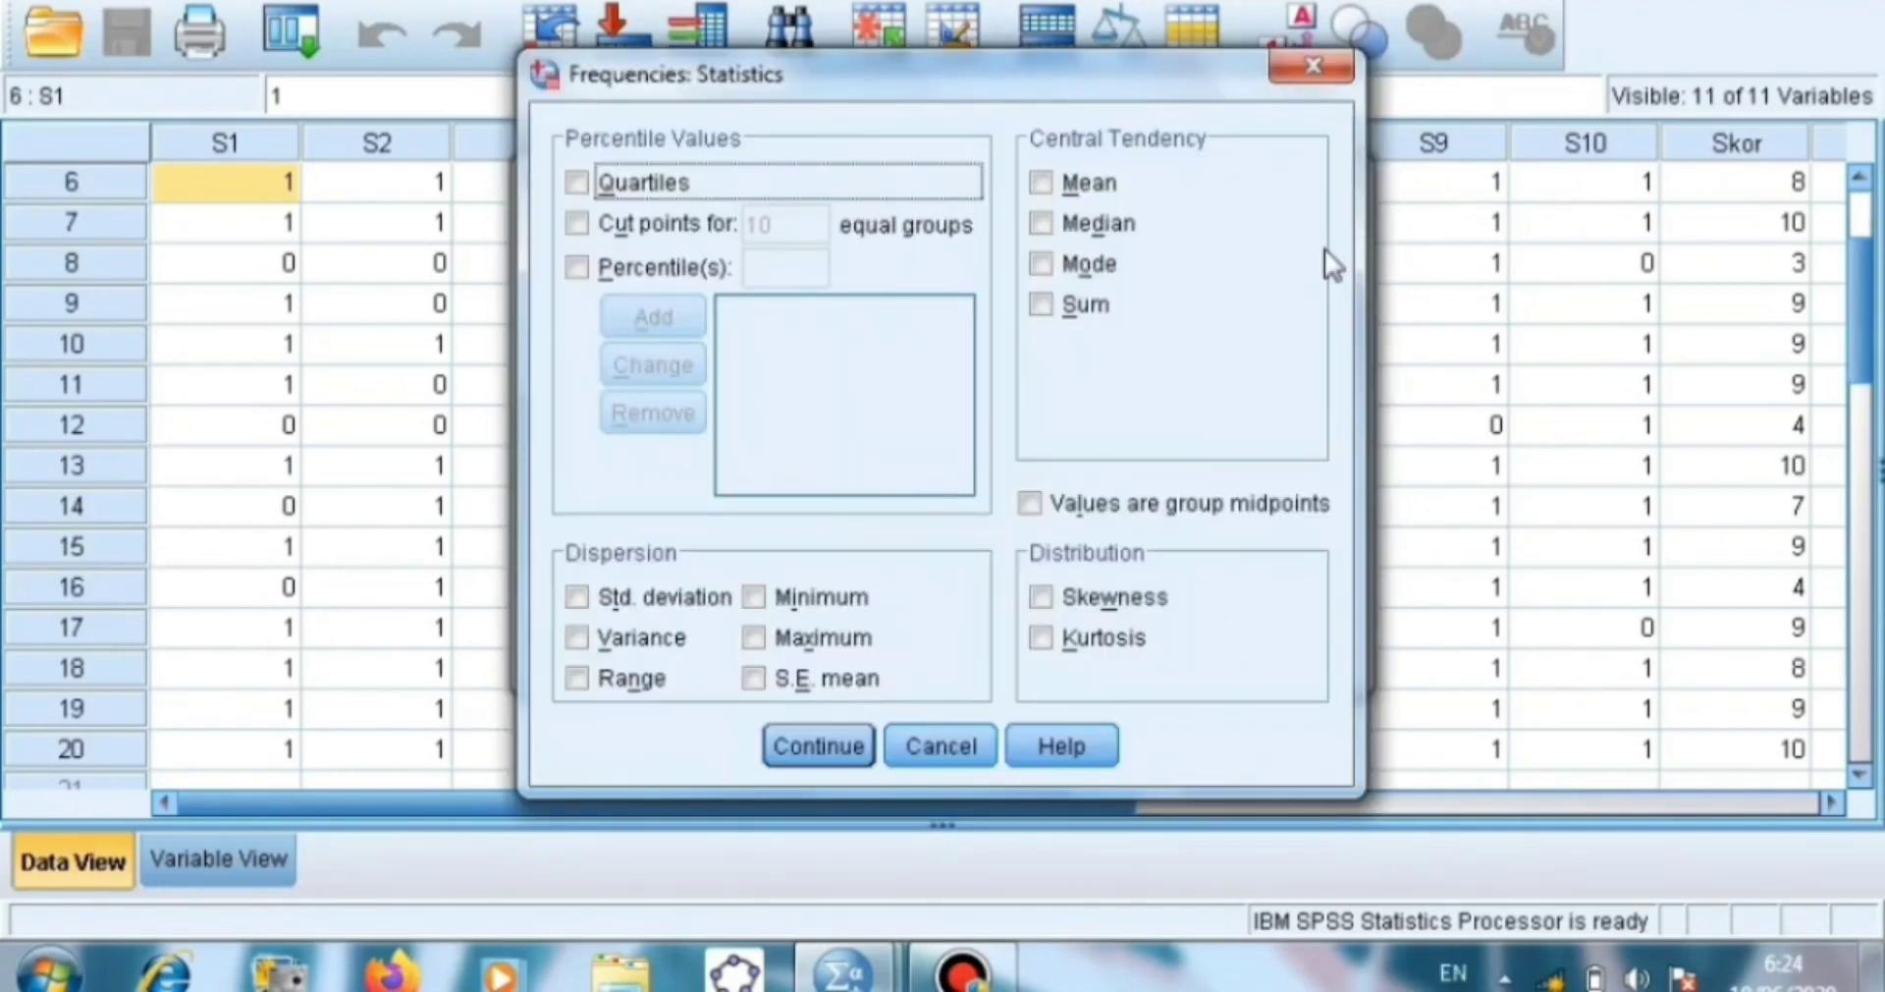
left_click(1106, 183)
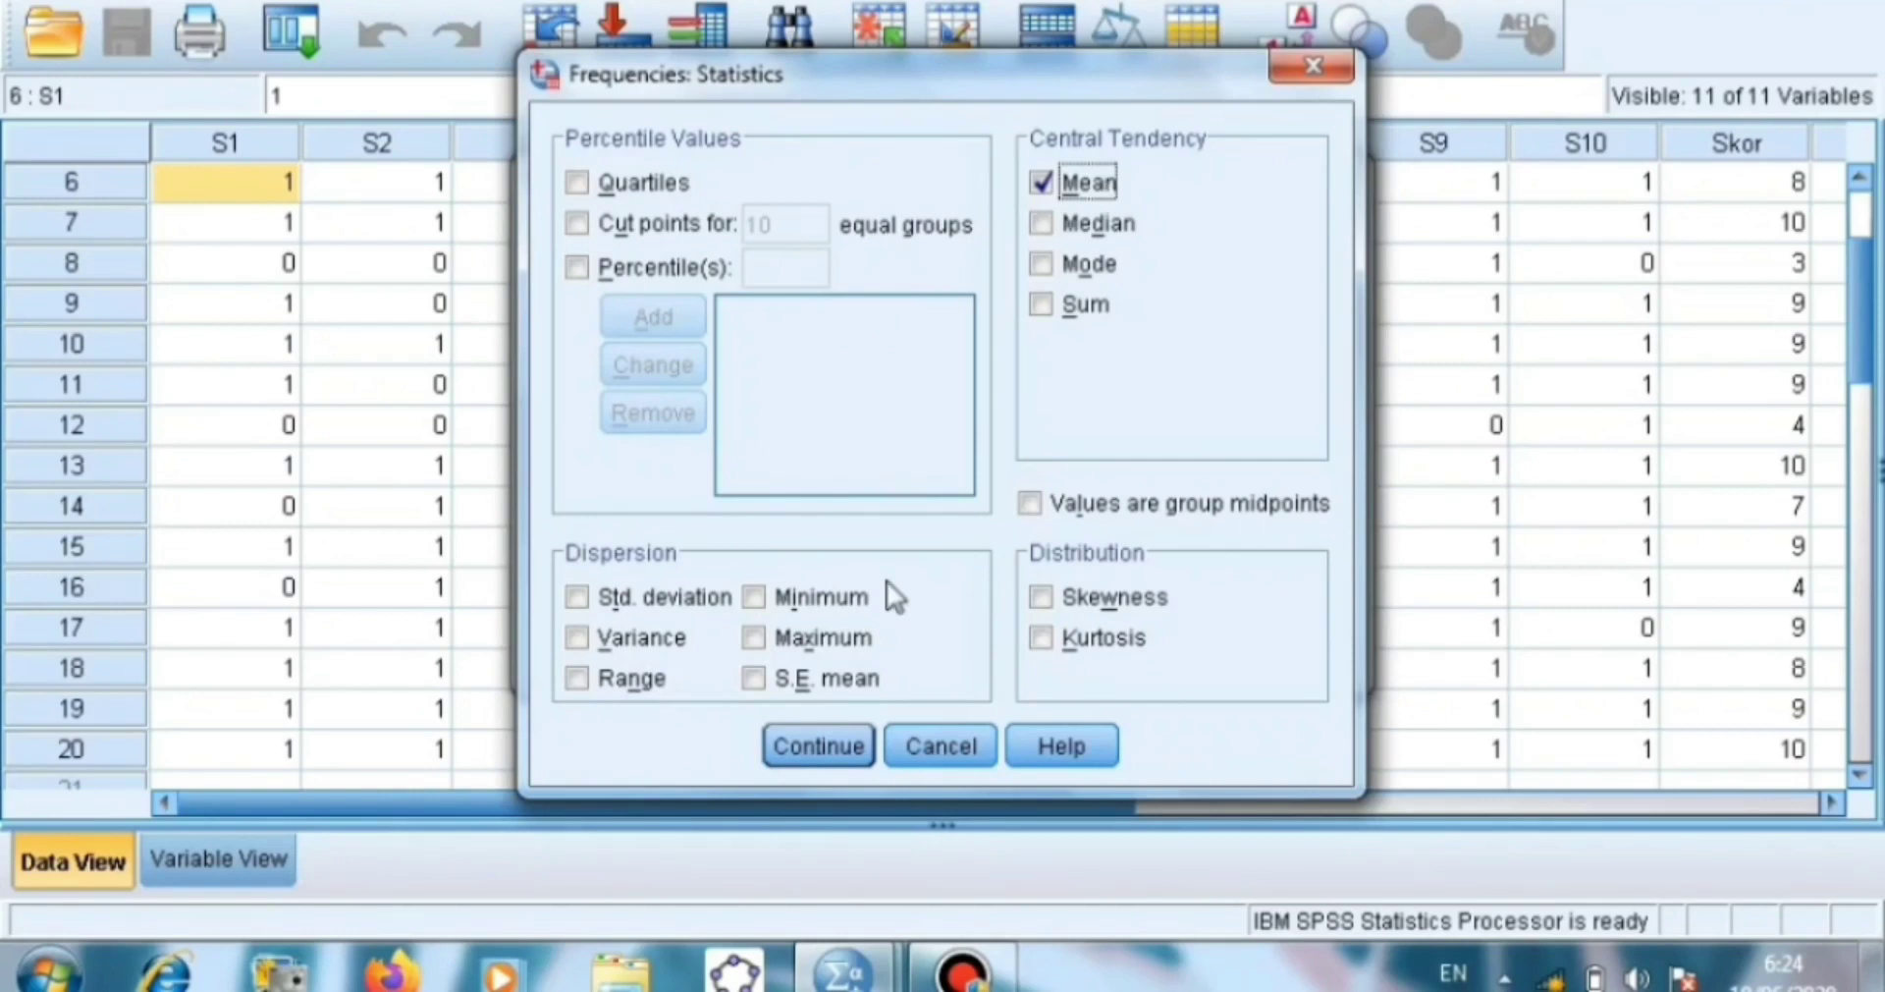
left_click(847, 748)
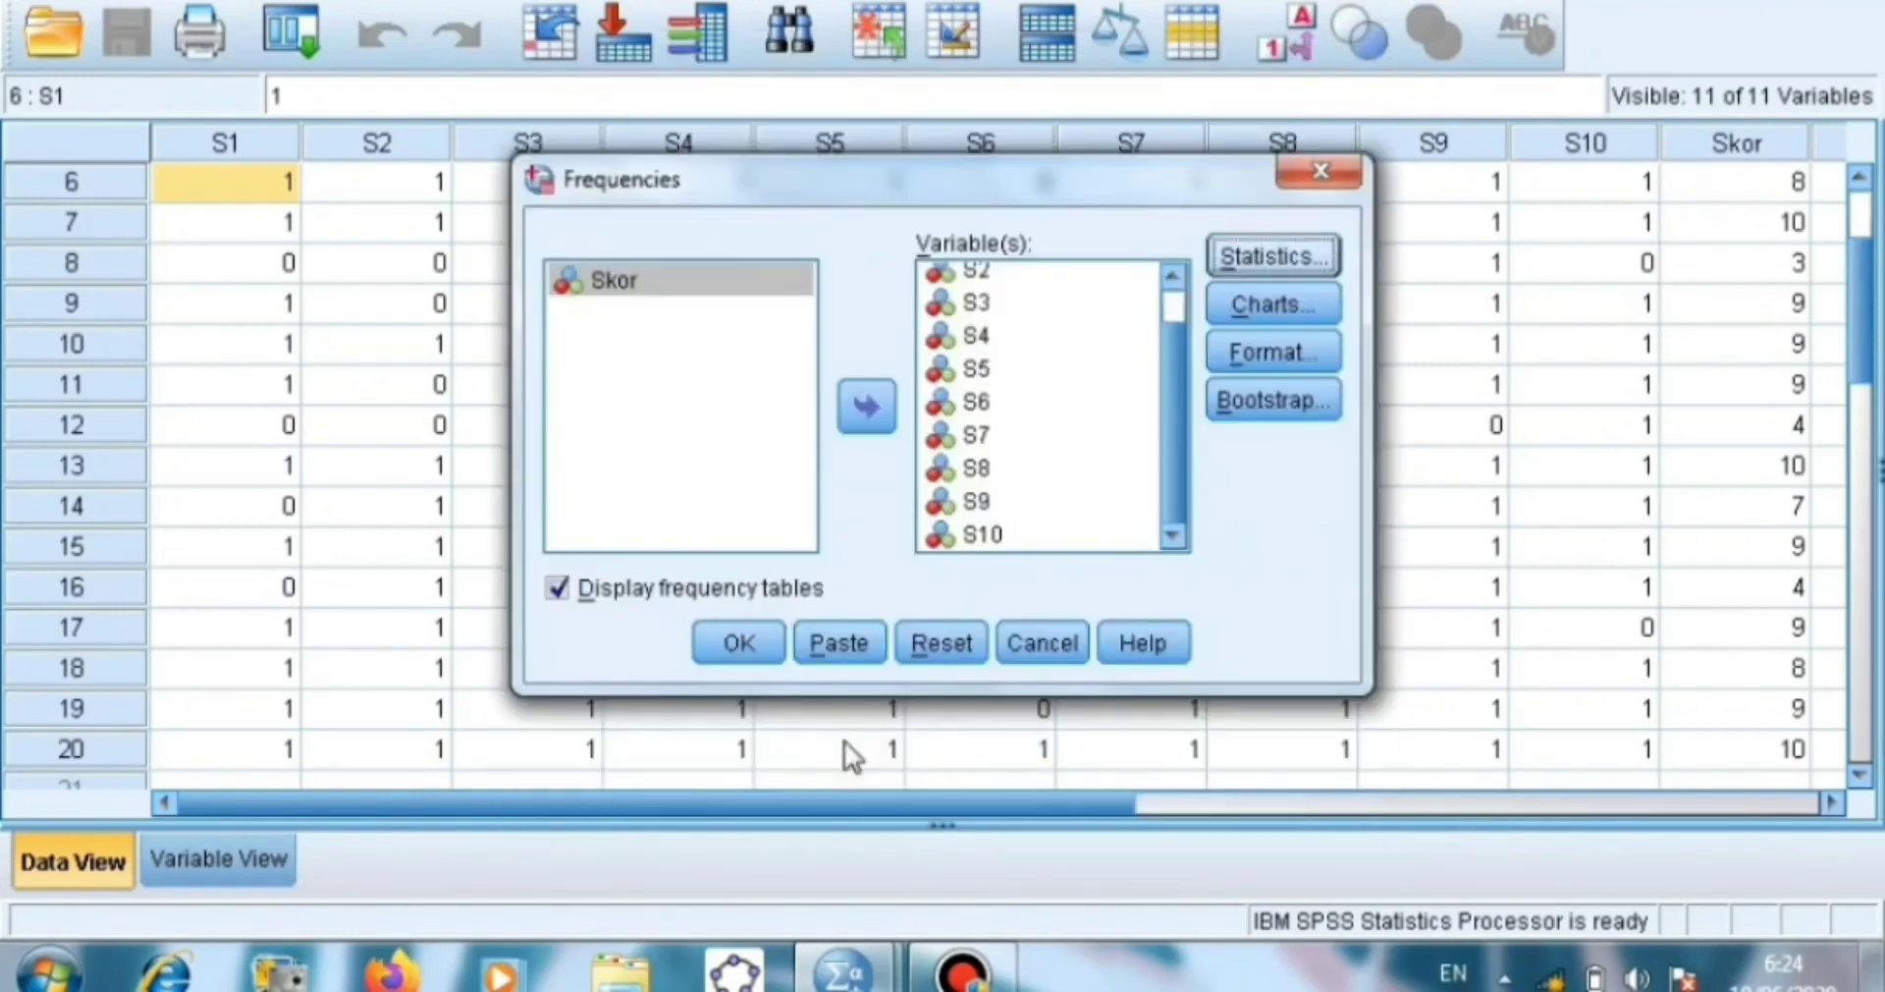
left_click(738, 643)
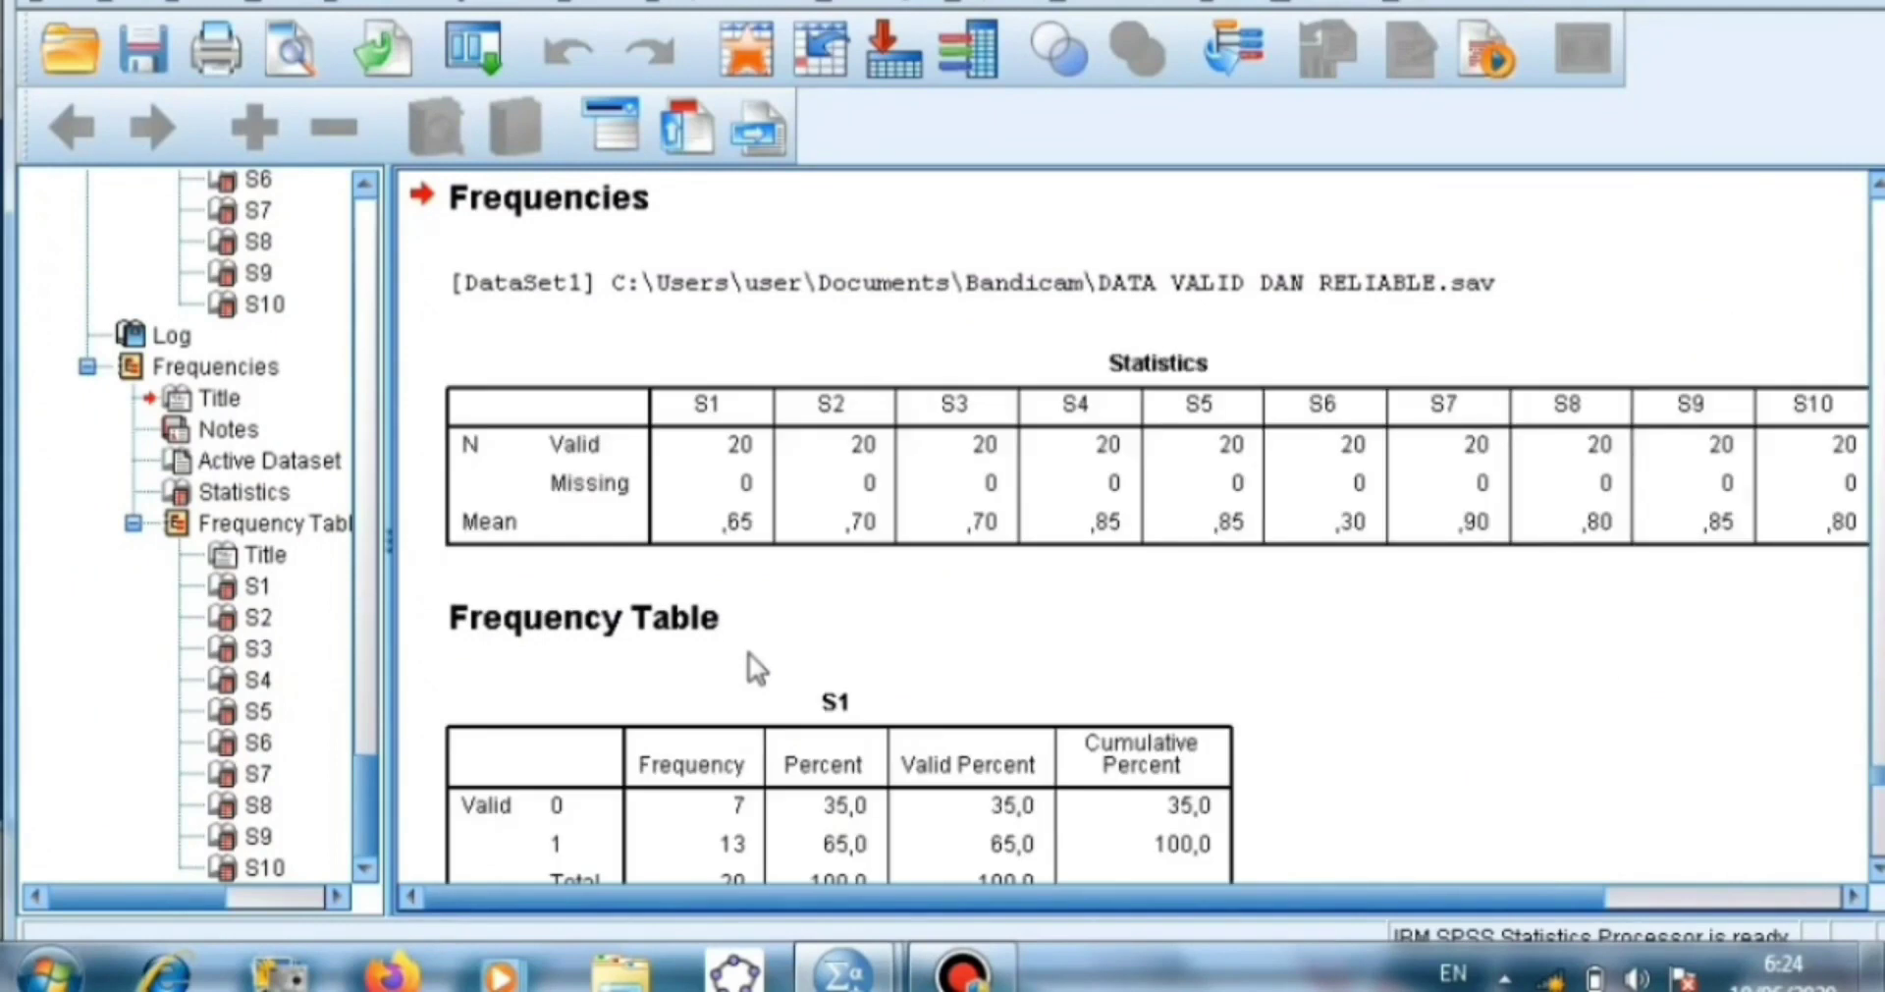
left_click(1137, 534)
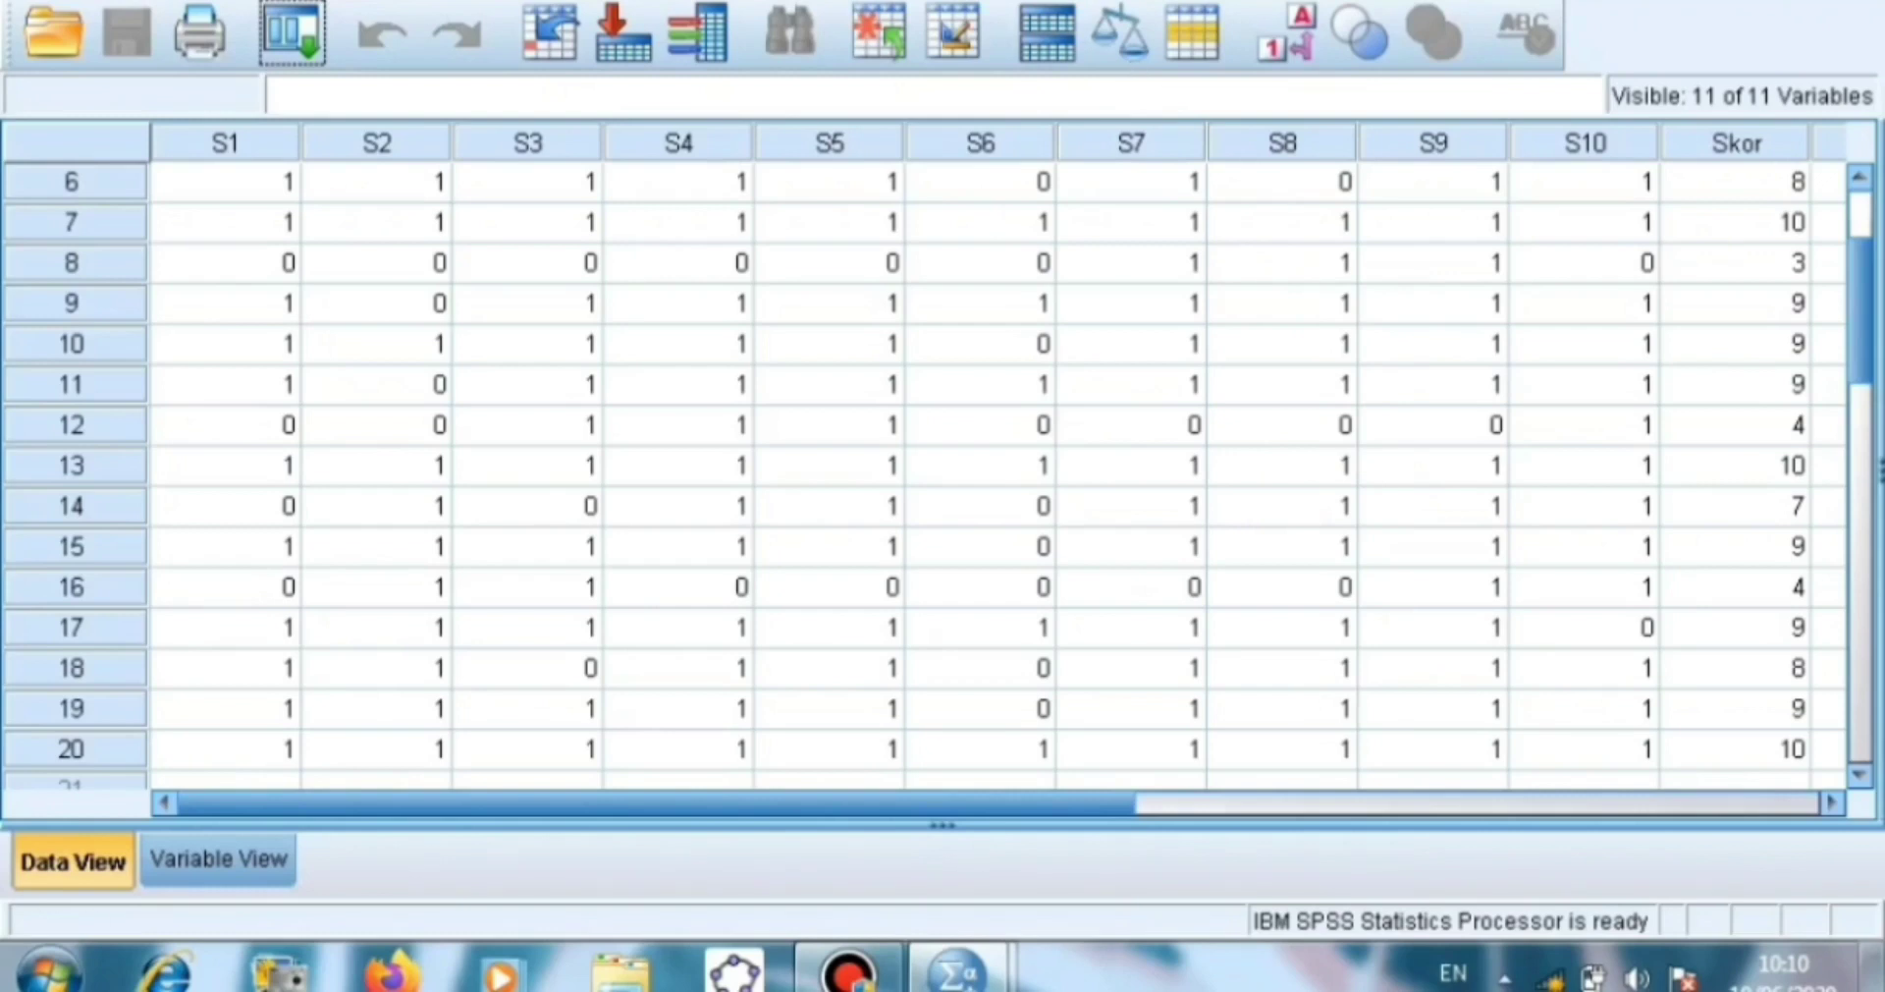
- Set up a new Reliability Analysis with items S1 through S10, excluding Skor and keeping the Alpha model
key("alt+a")
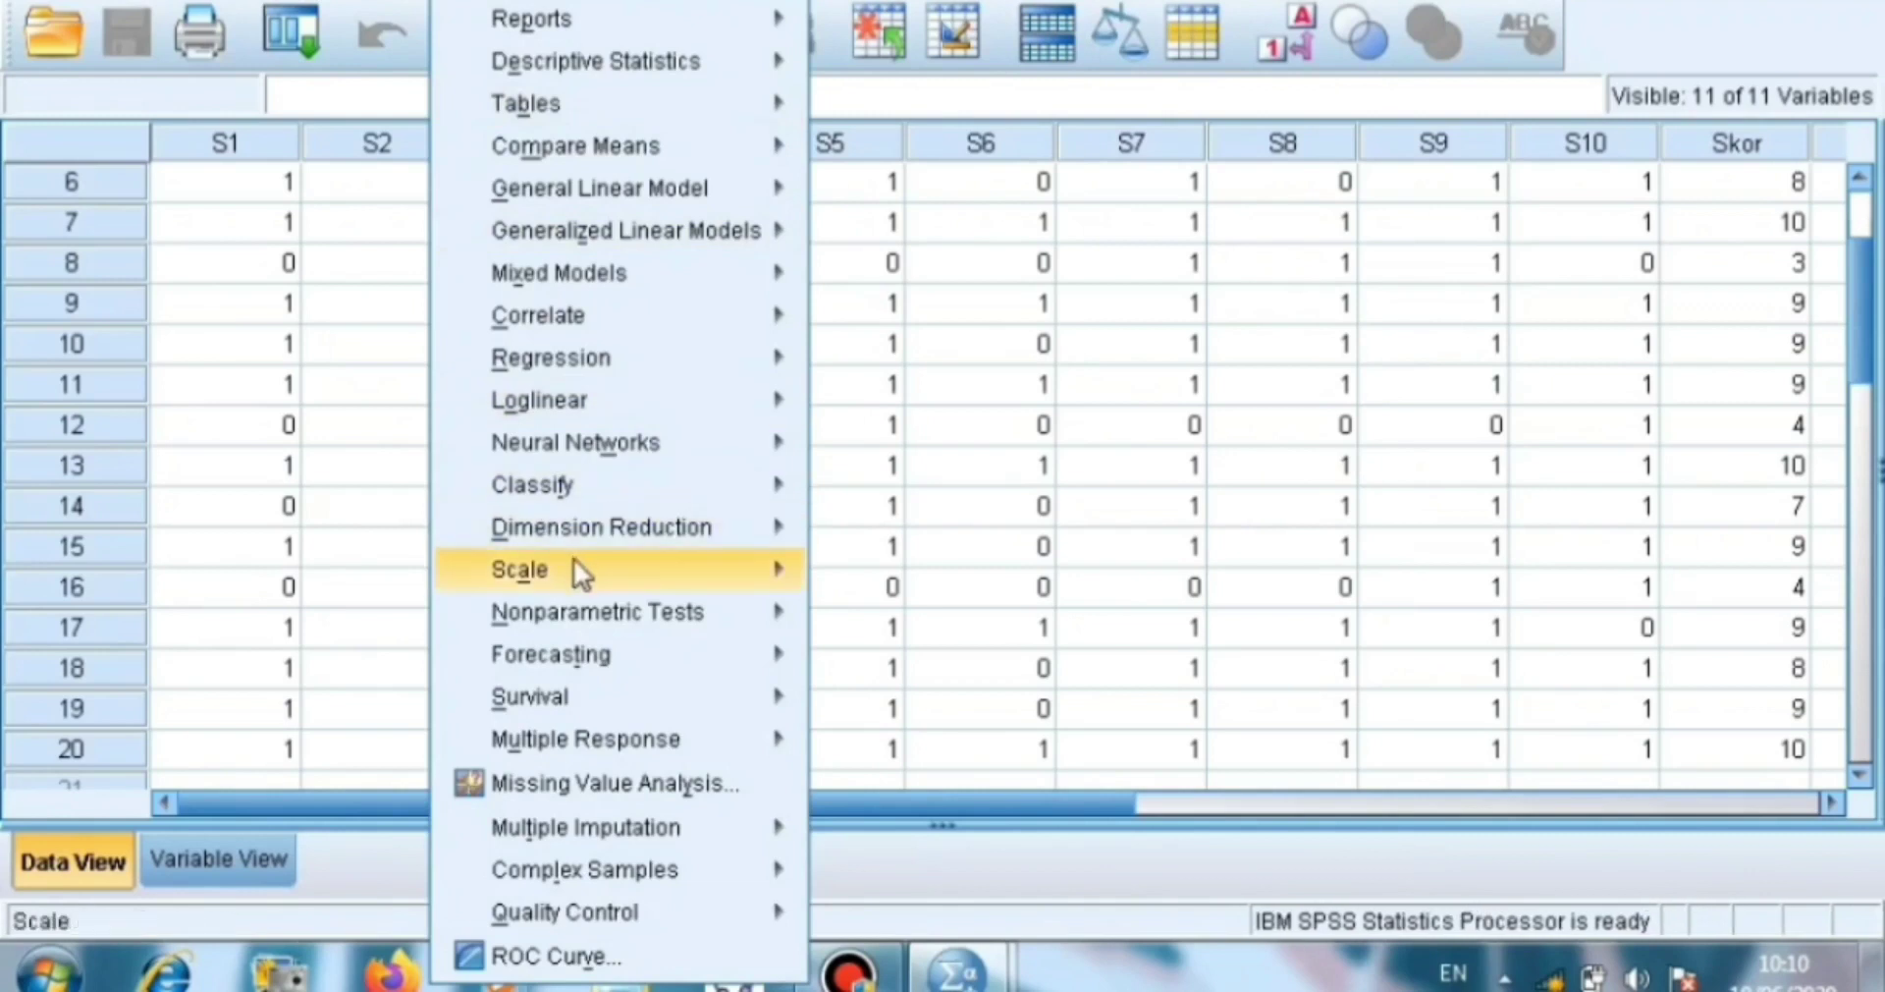
mouse_move(572, 567)
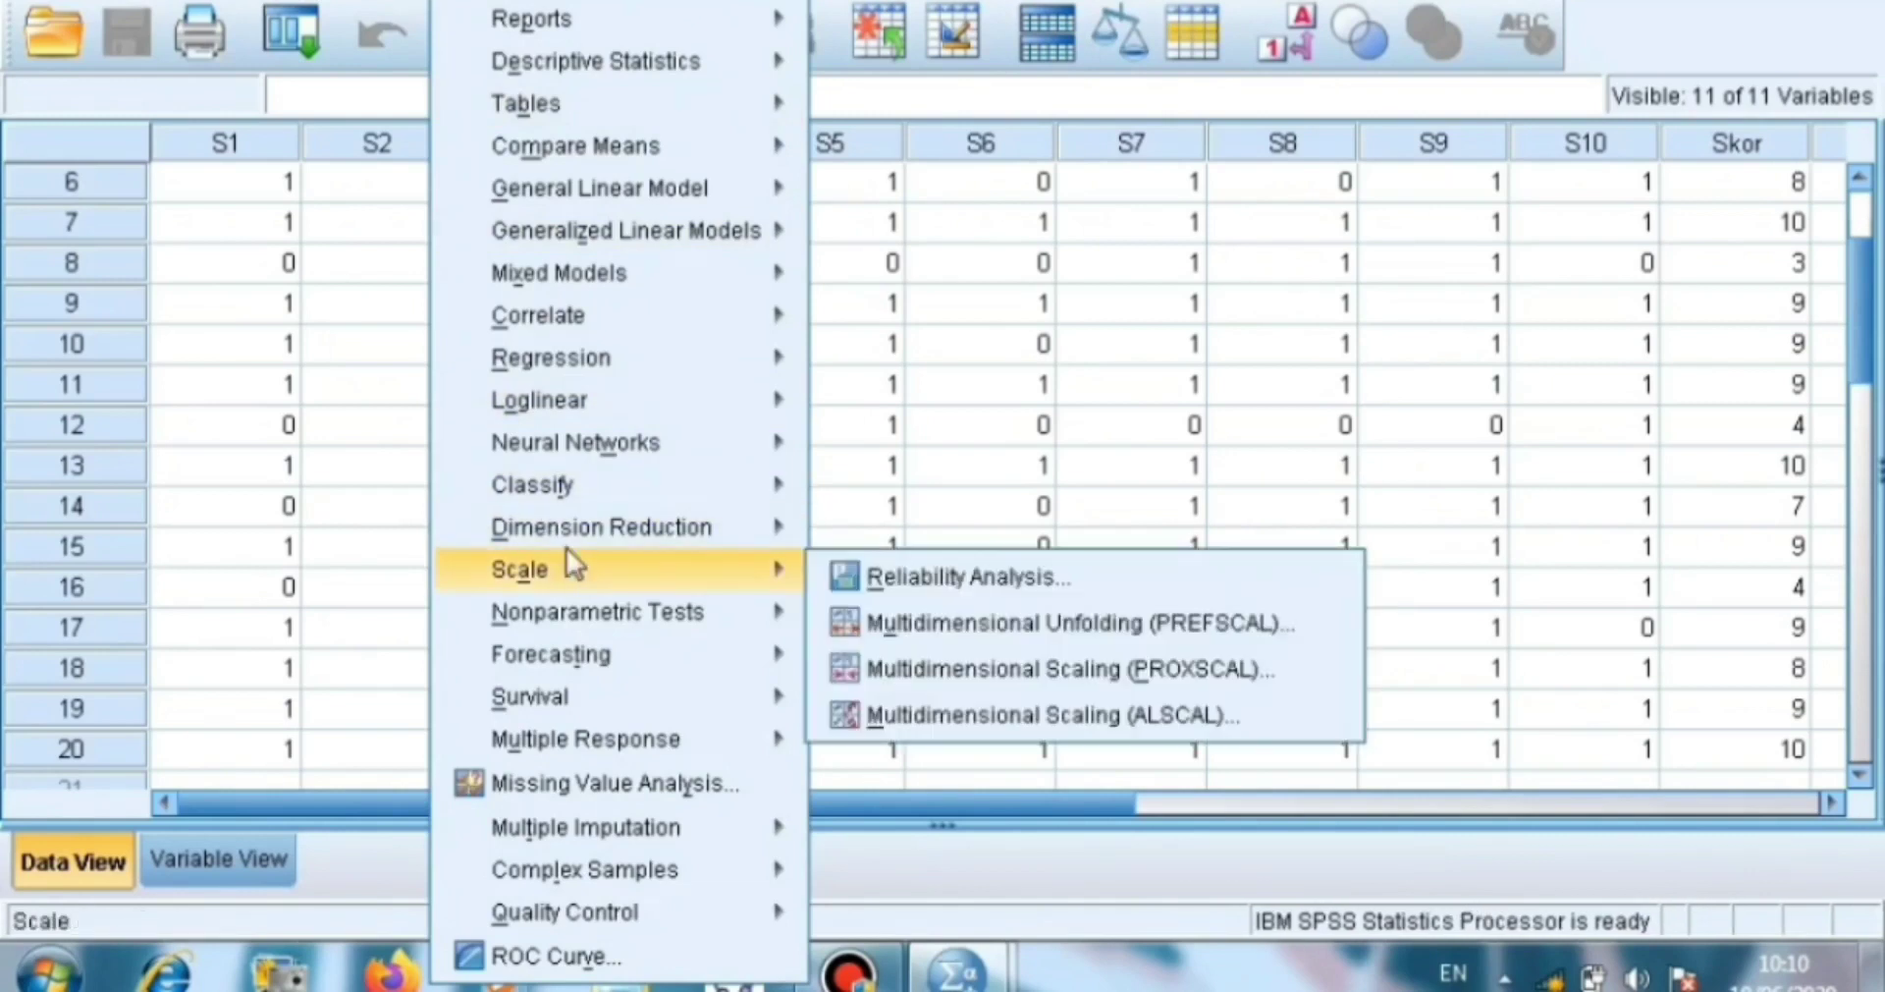
left_click(835, 580)
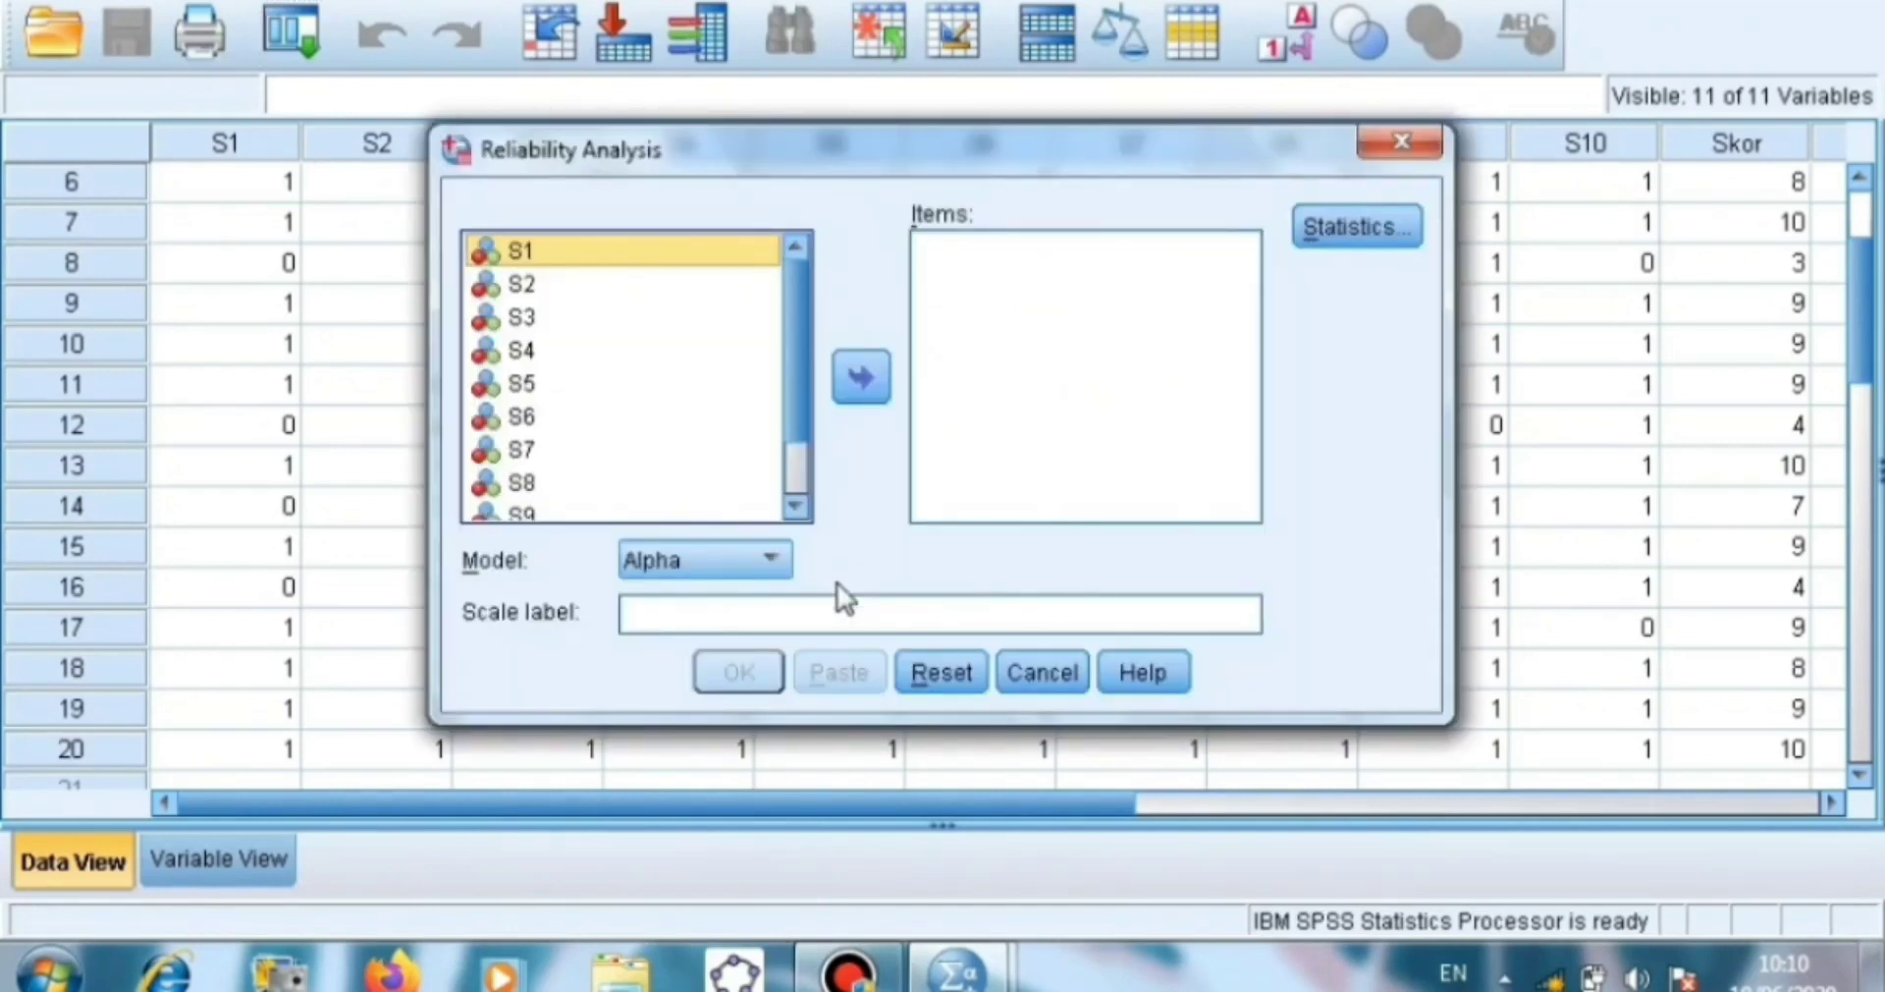
key("ctrl+a")
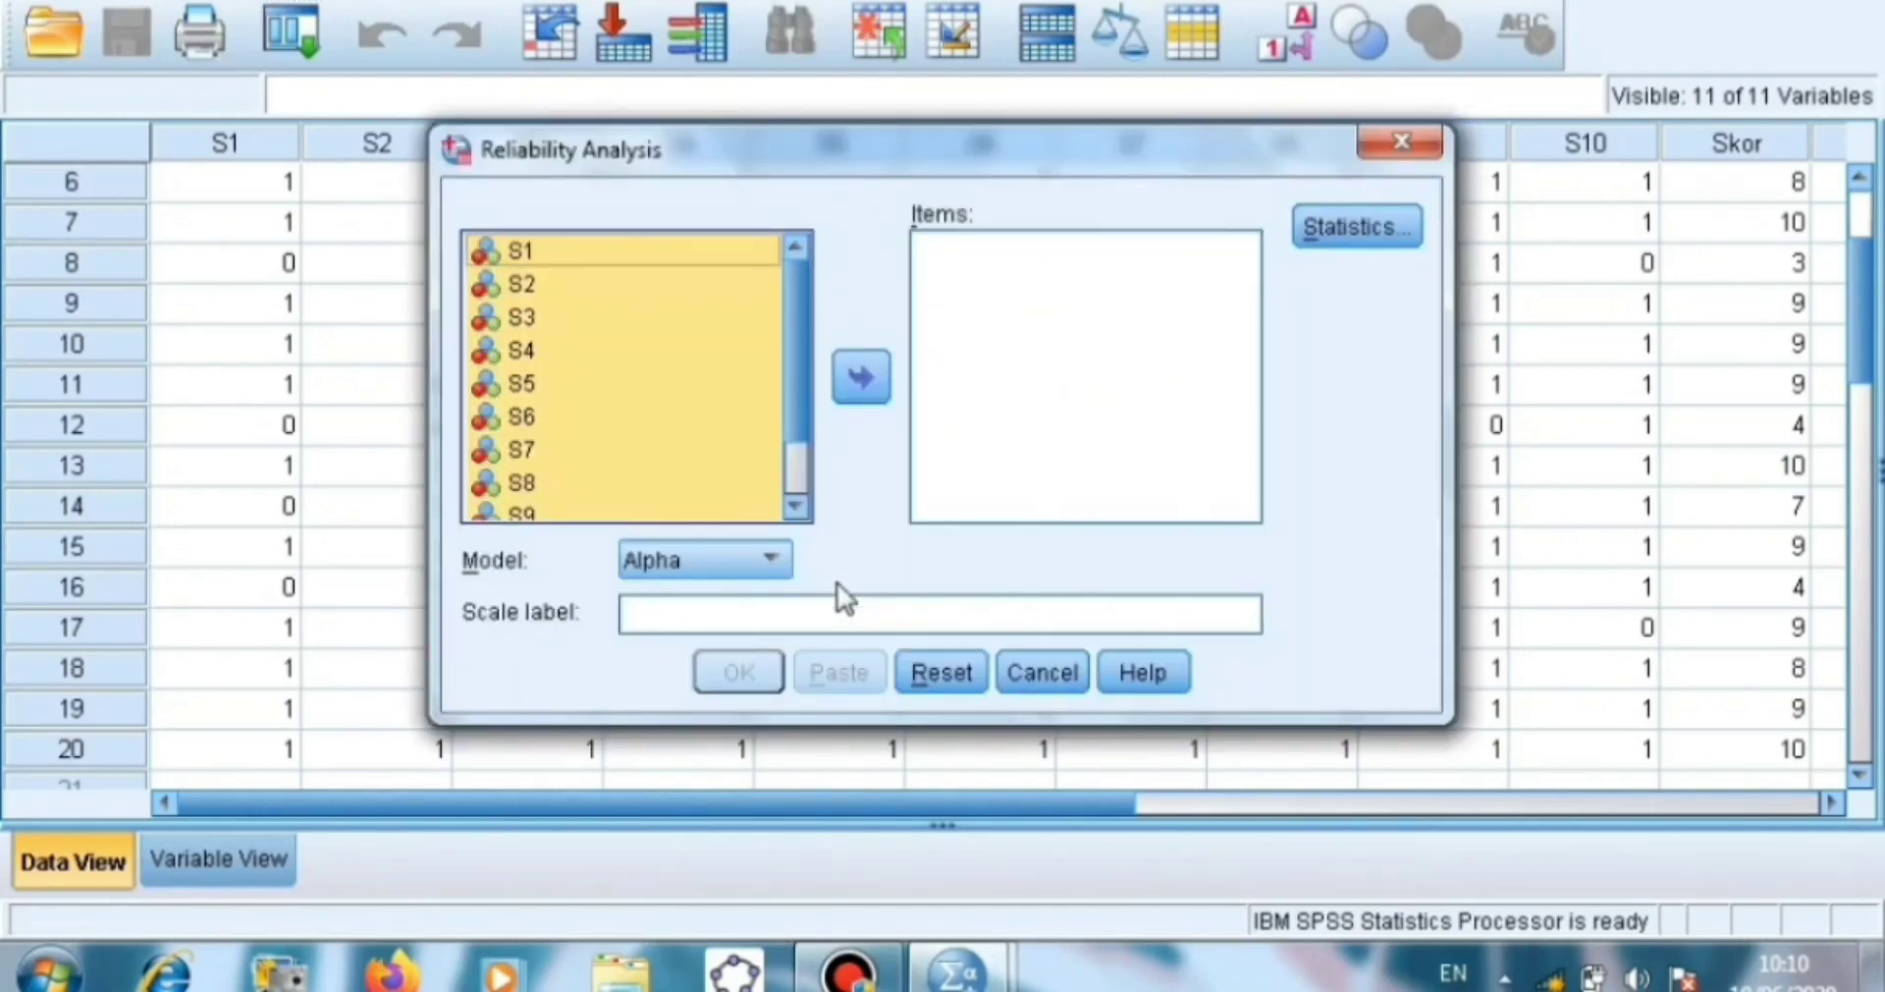
left_click(862, 379)
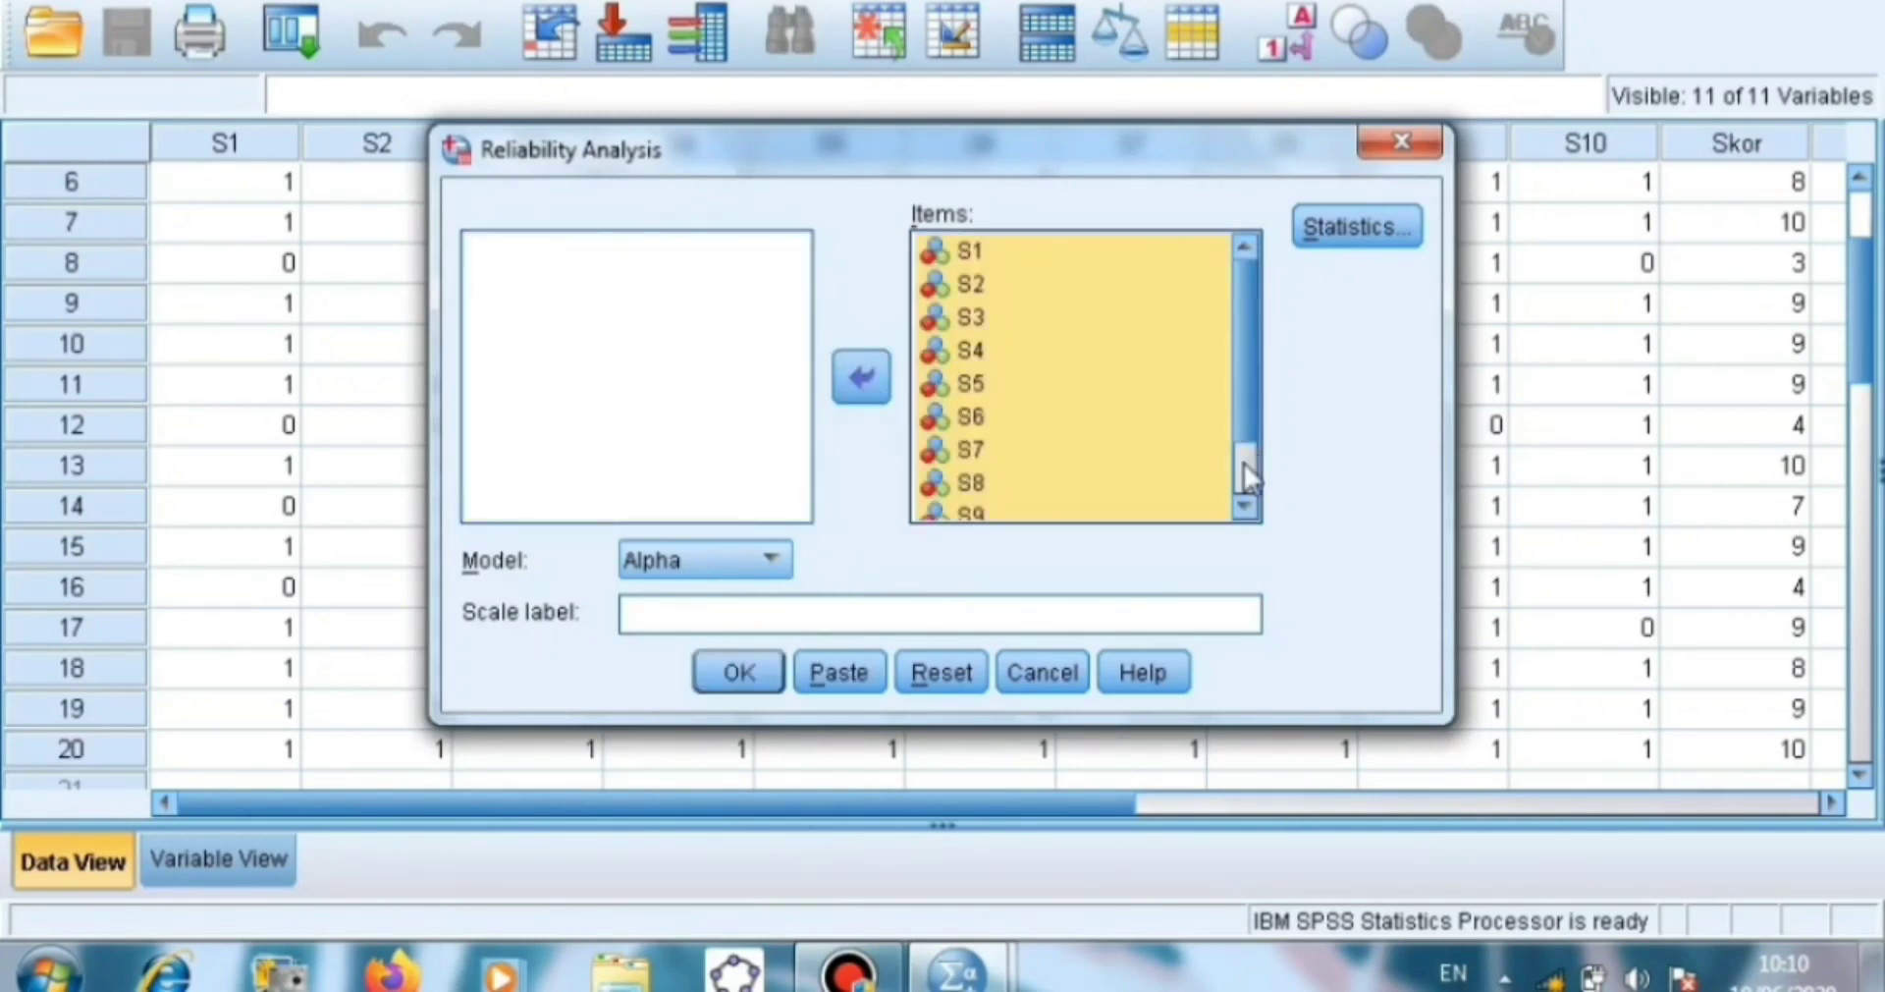
left_click(1241, 468)
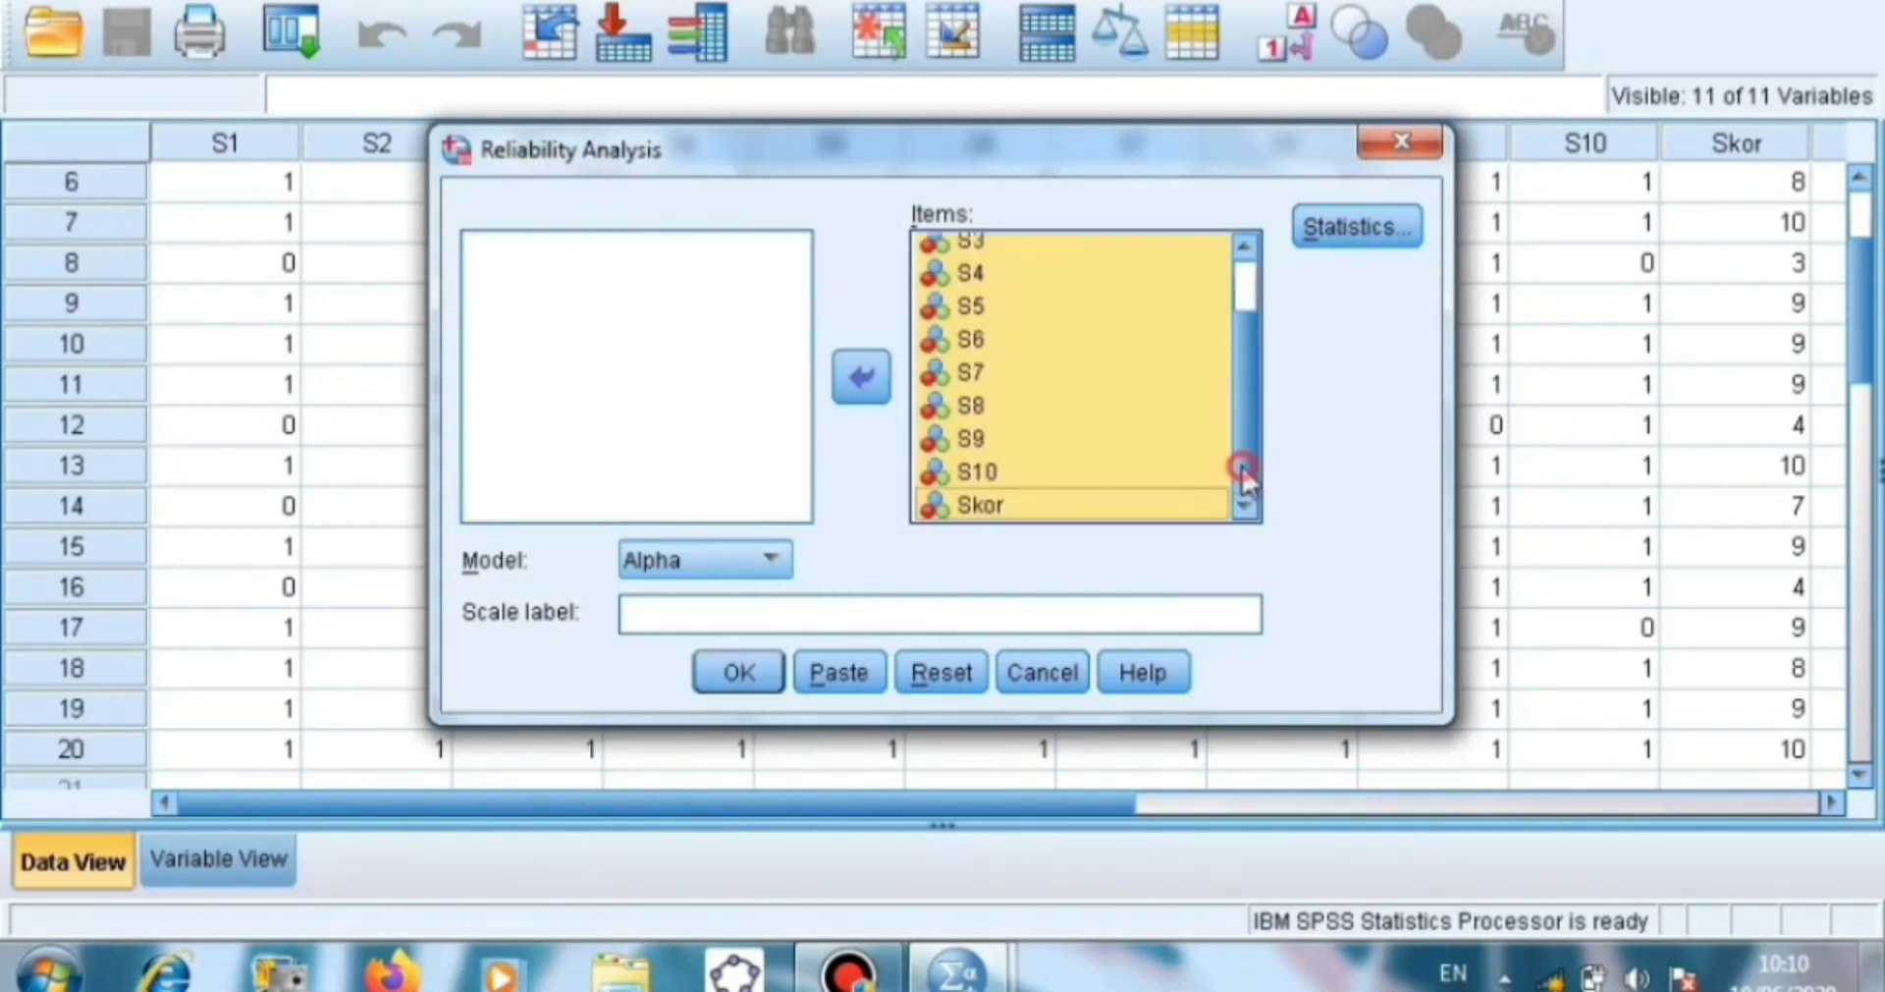
left_click(1150, 510)
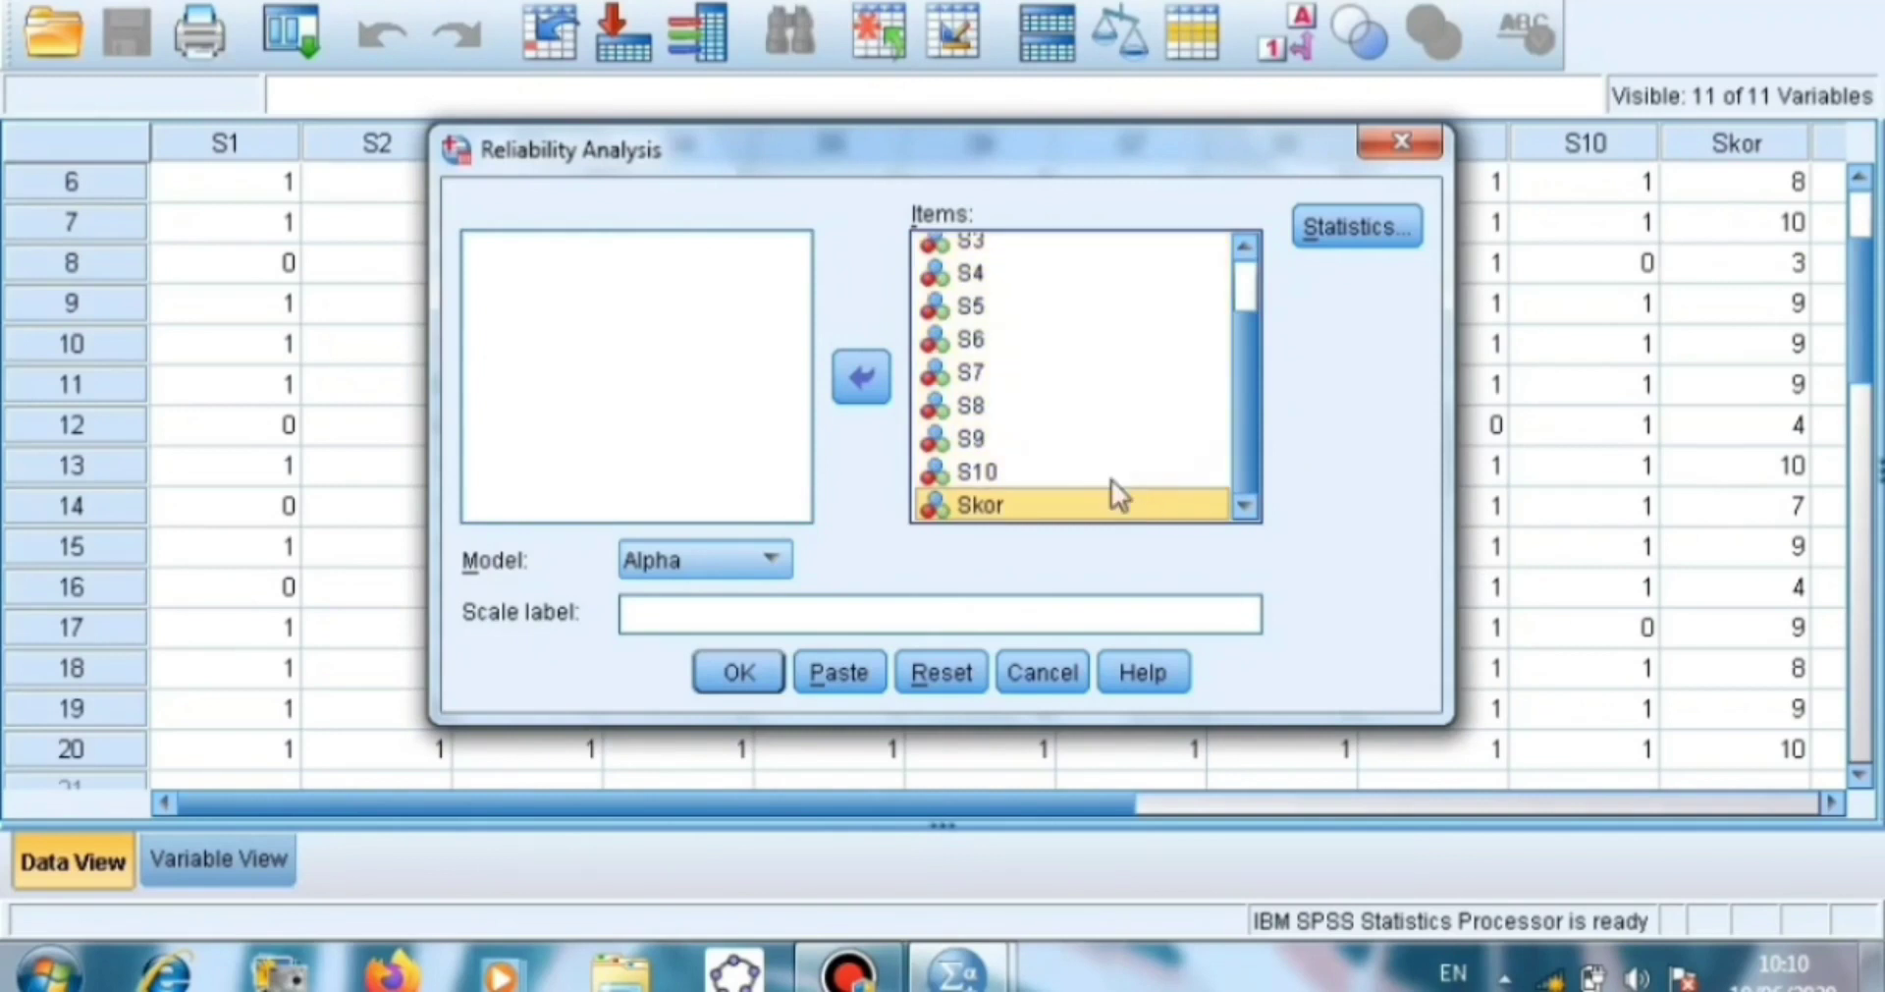
left_click(862, 380)
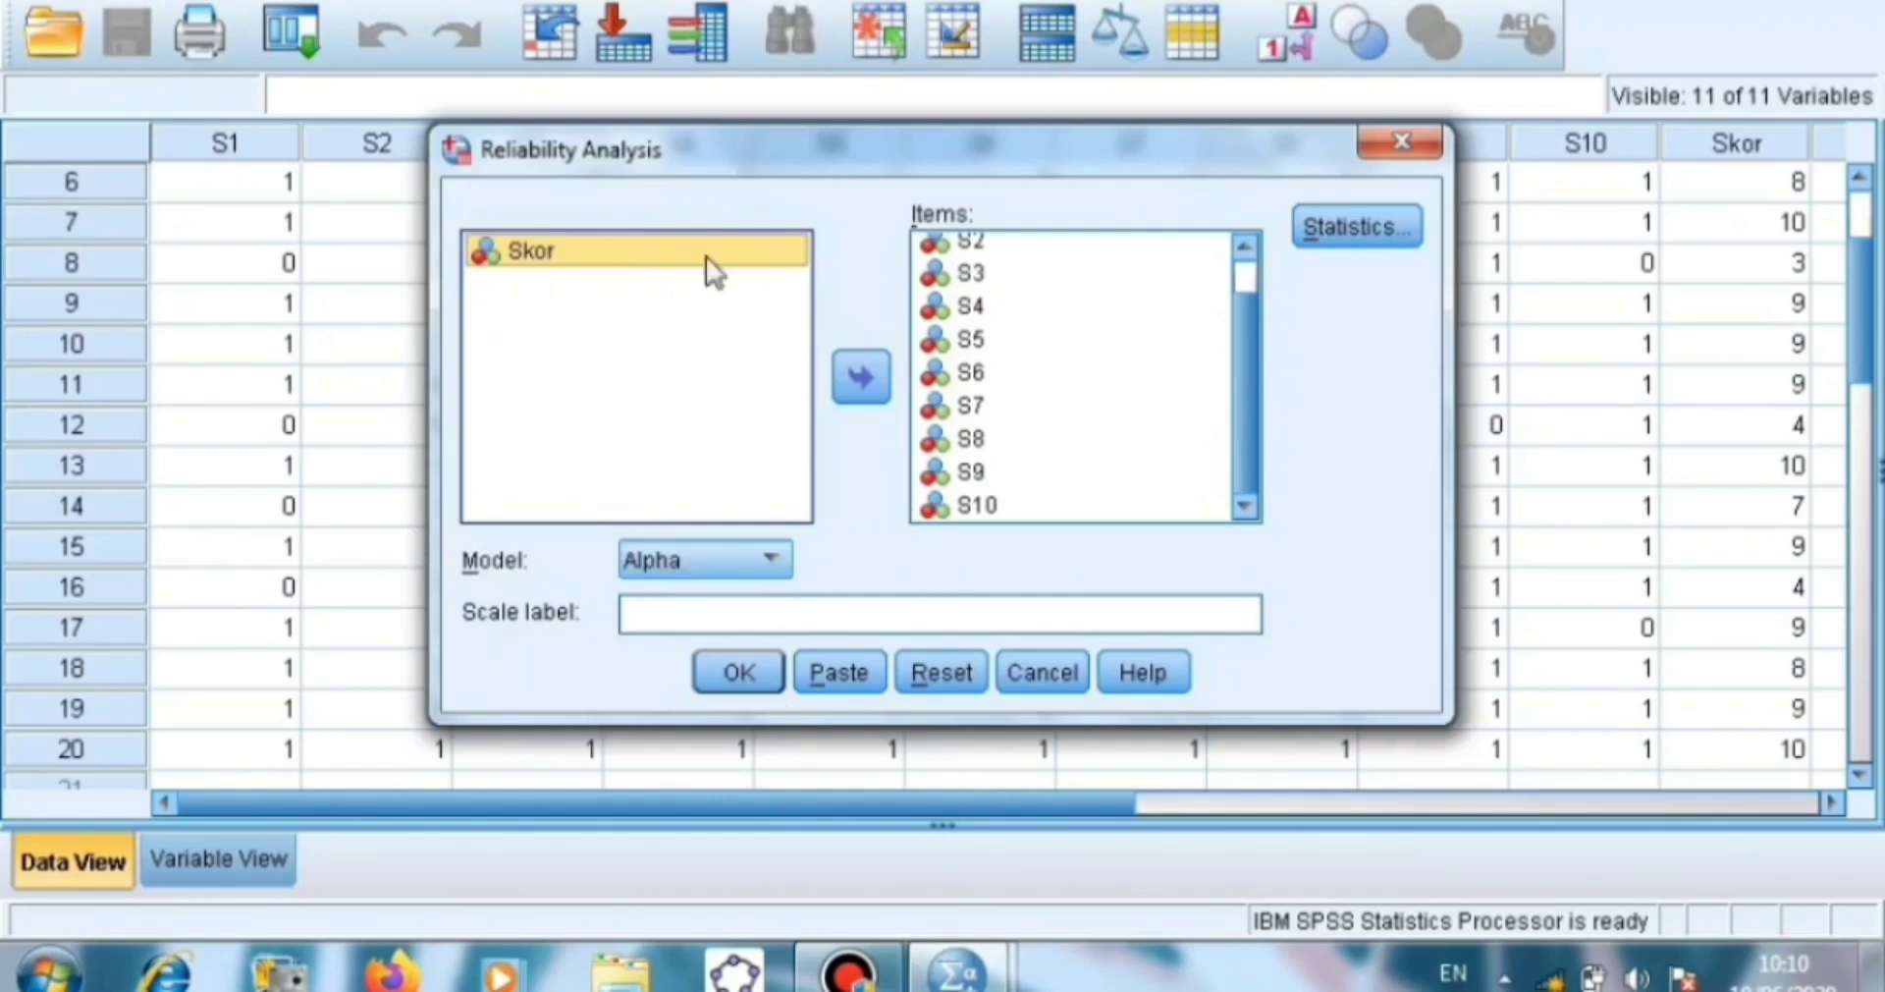
- Request descriptives for Item, Scale and Scale if item deleted, and run the reliability analysis
left_click(1386, 226)
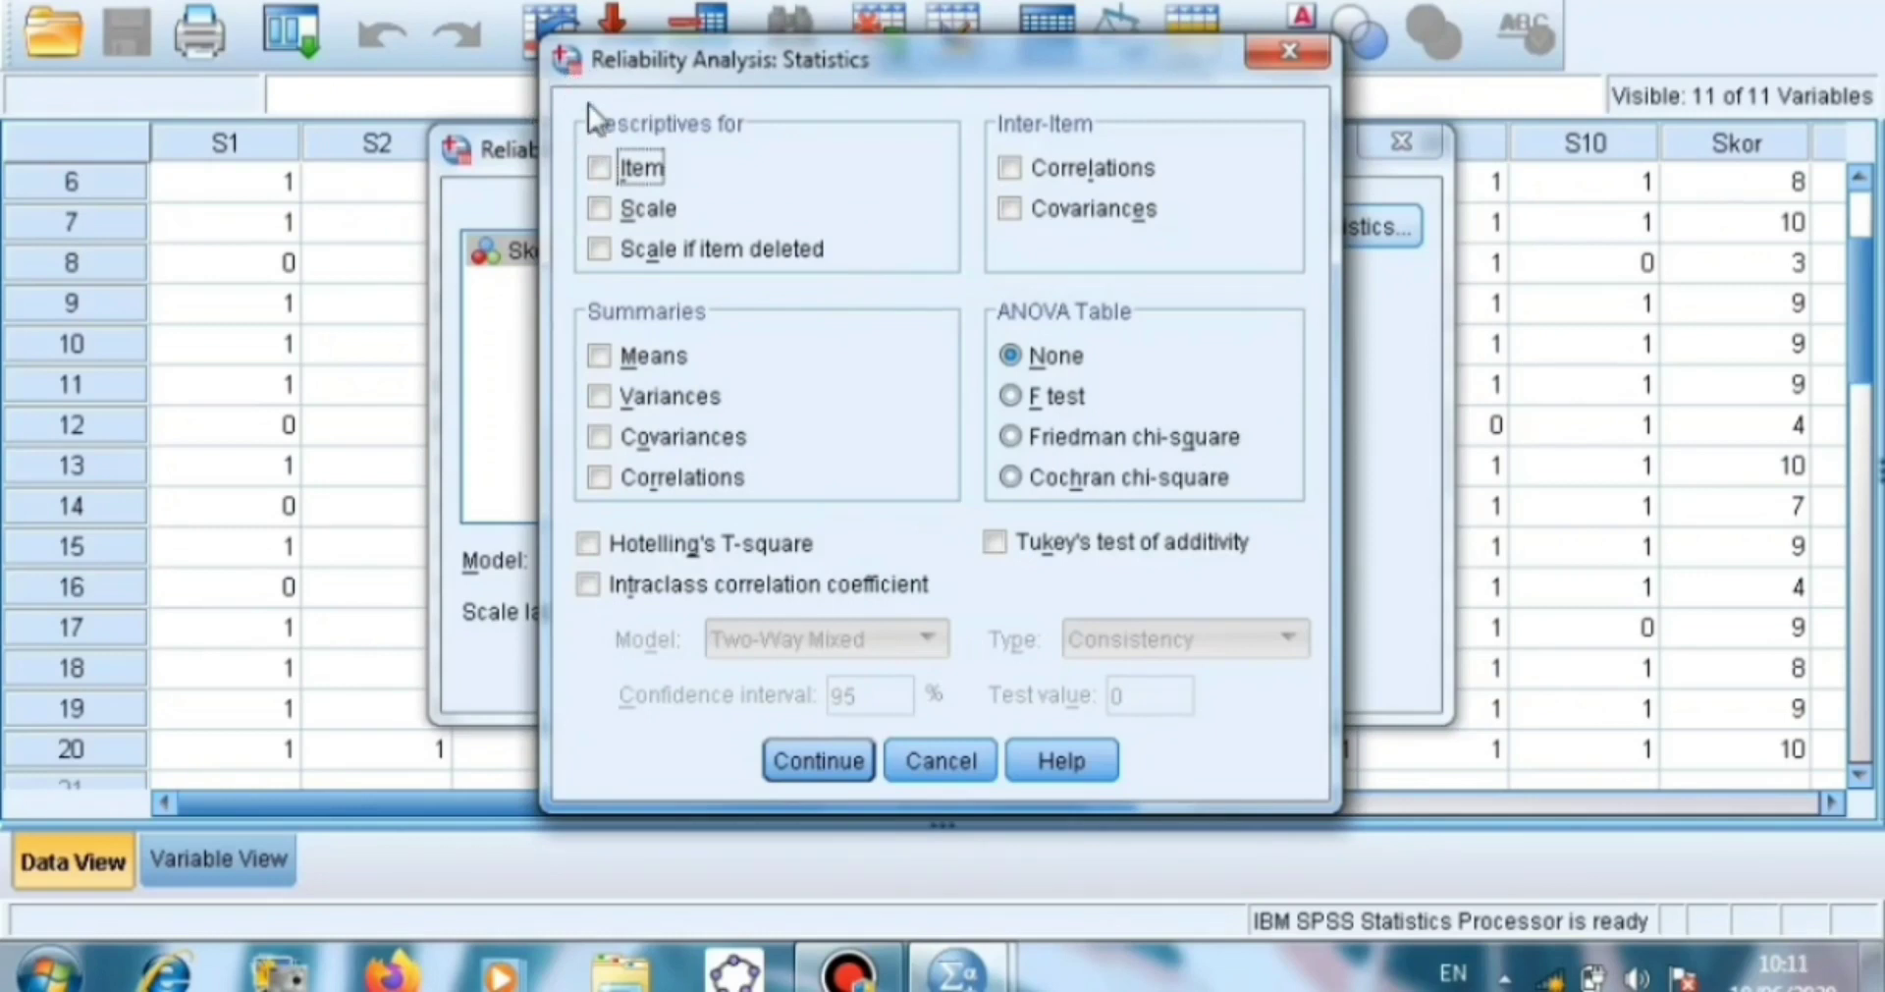
left_click(611, 169)
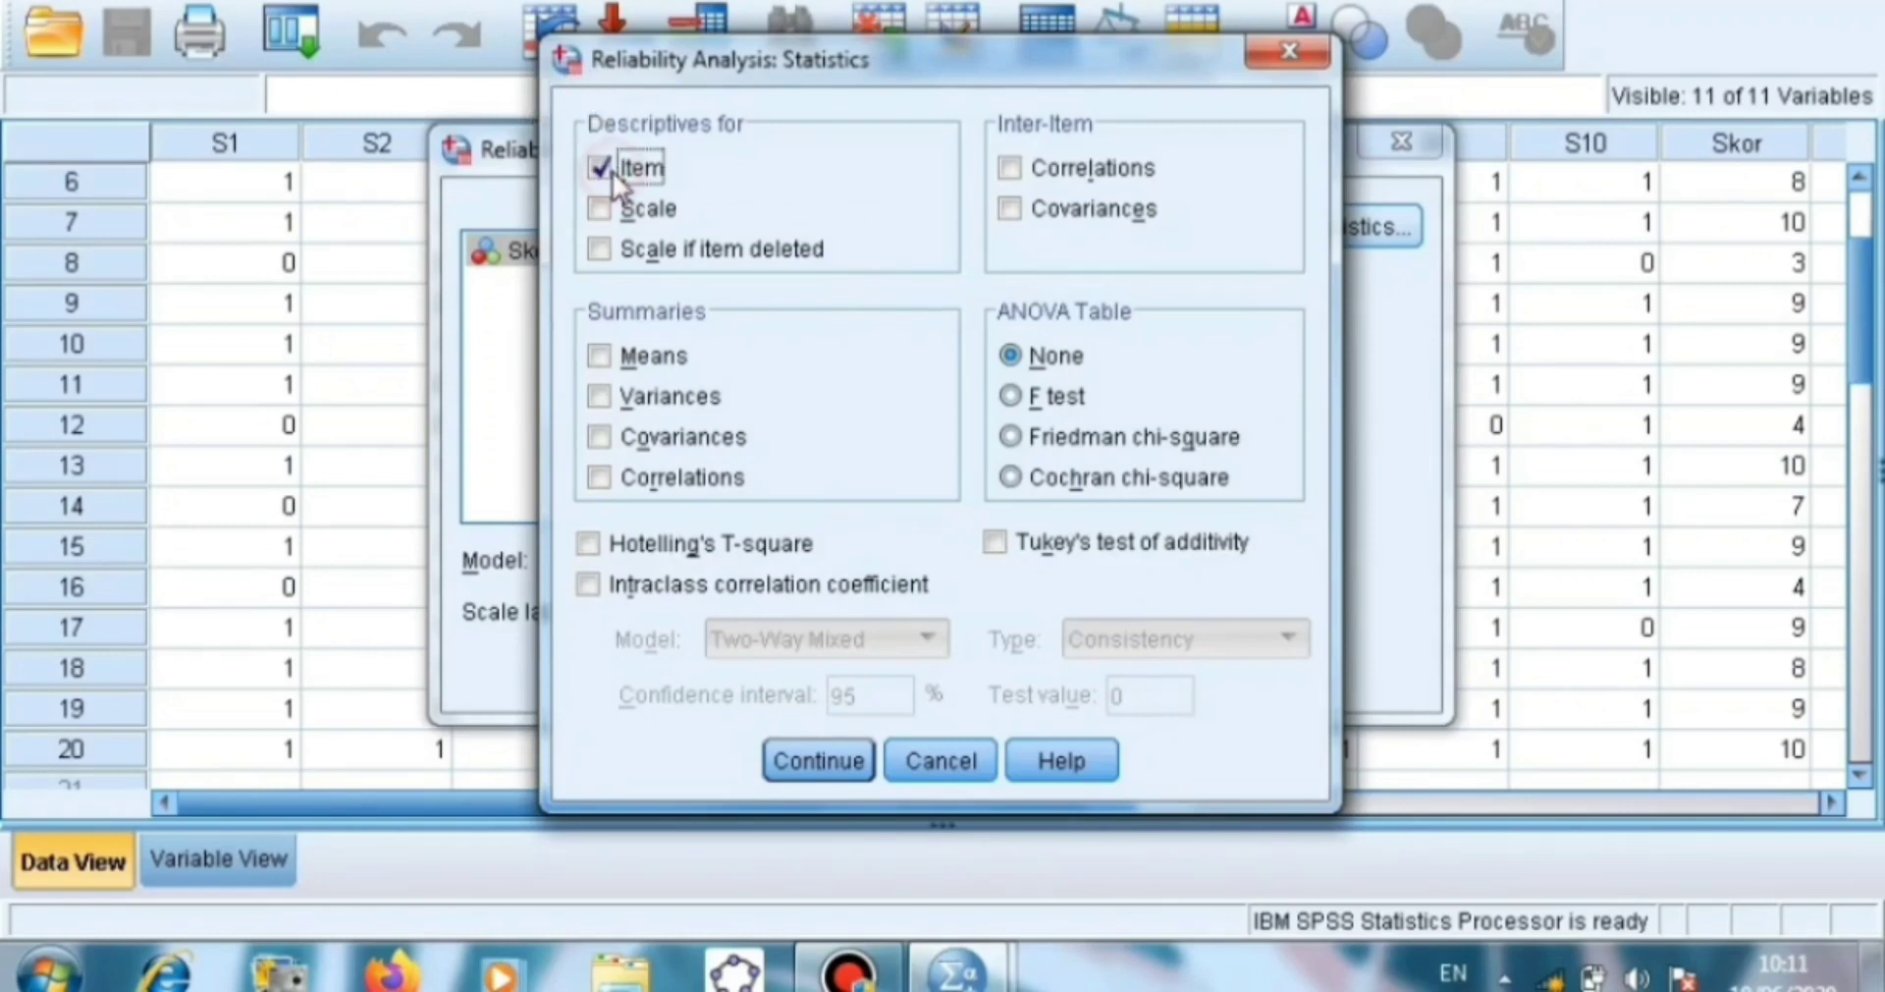
left_click(654, 211)
left_click(678, 246)
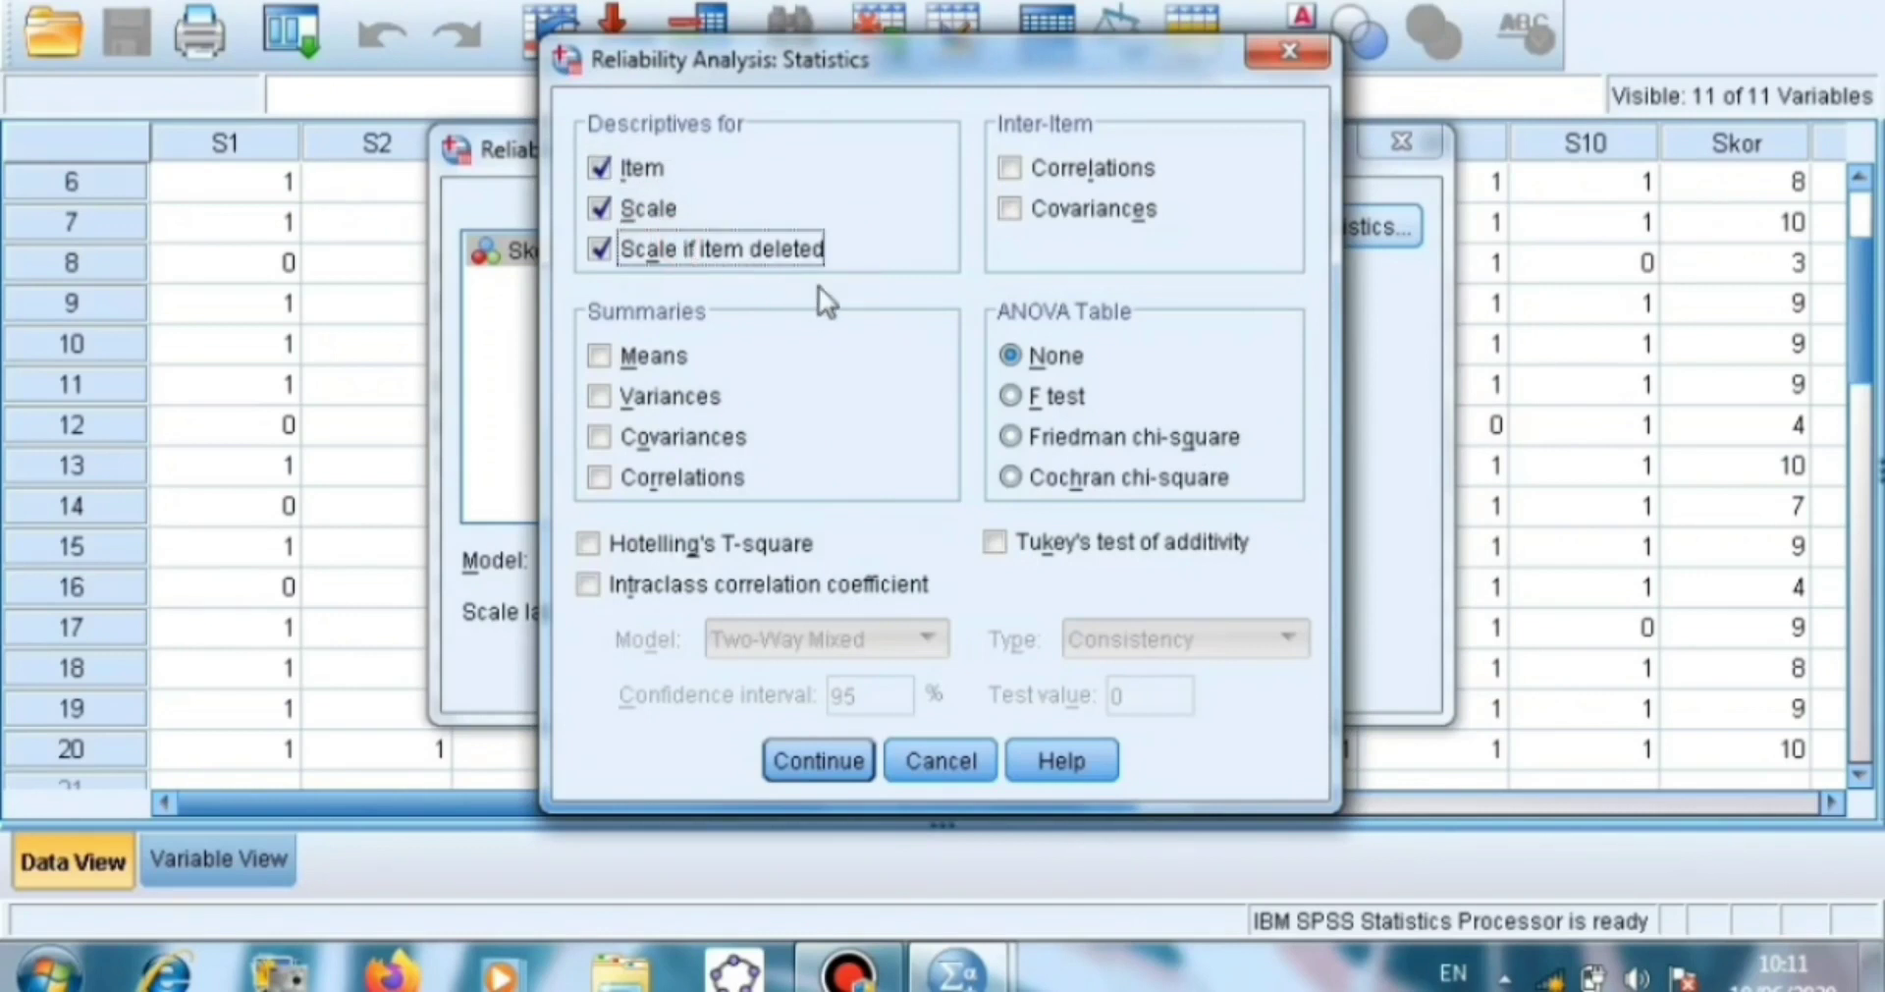
left_click(817, 762)
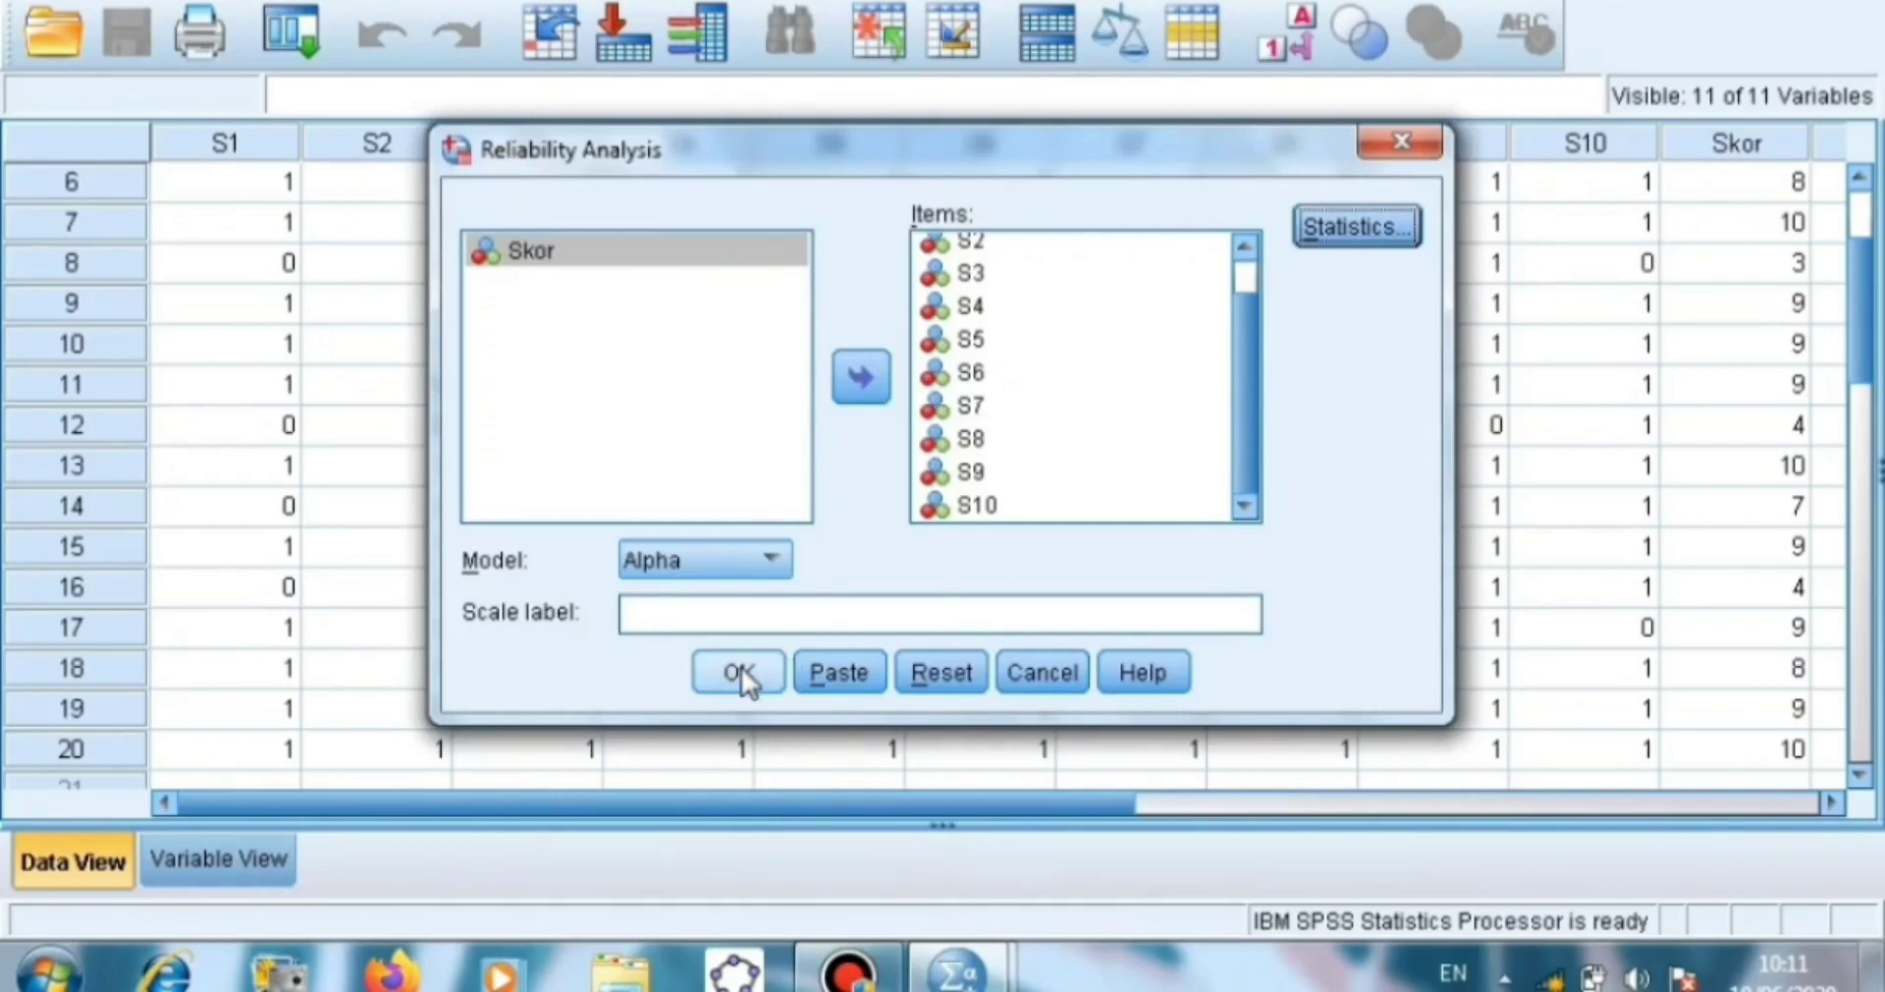
left_click(740, 670)
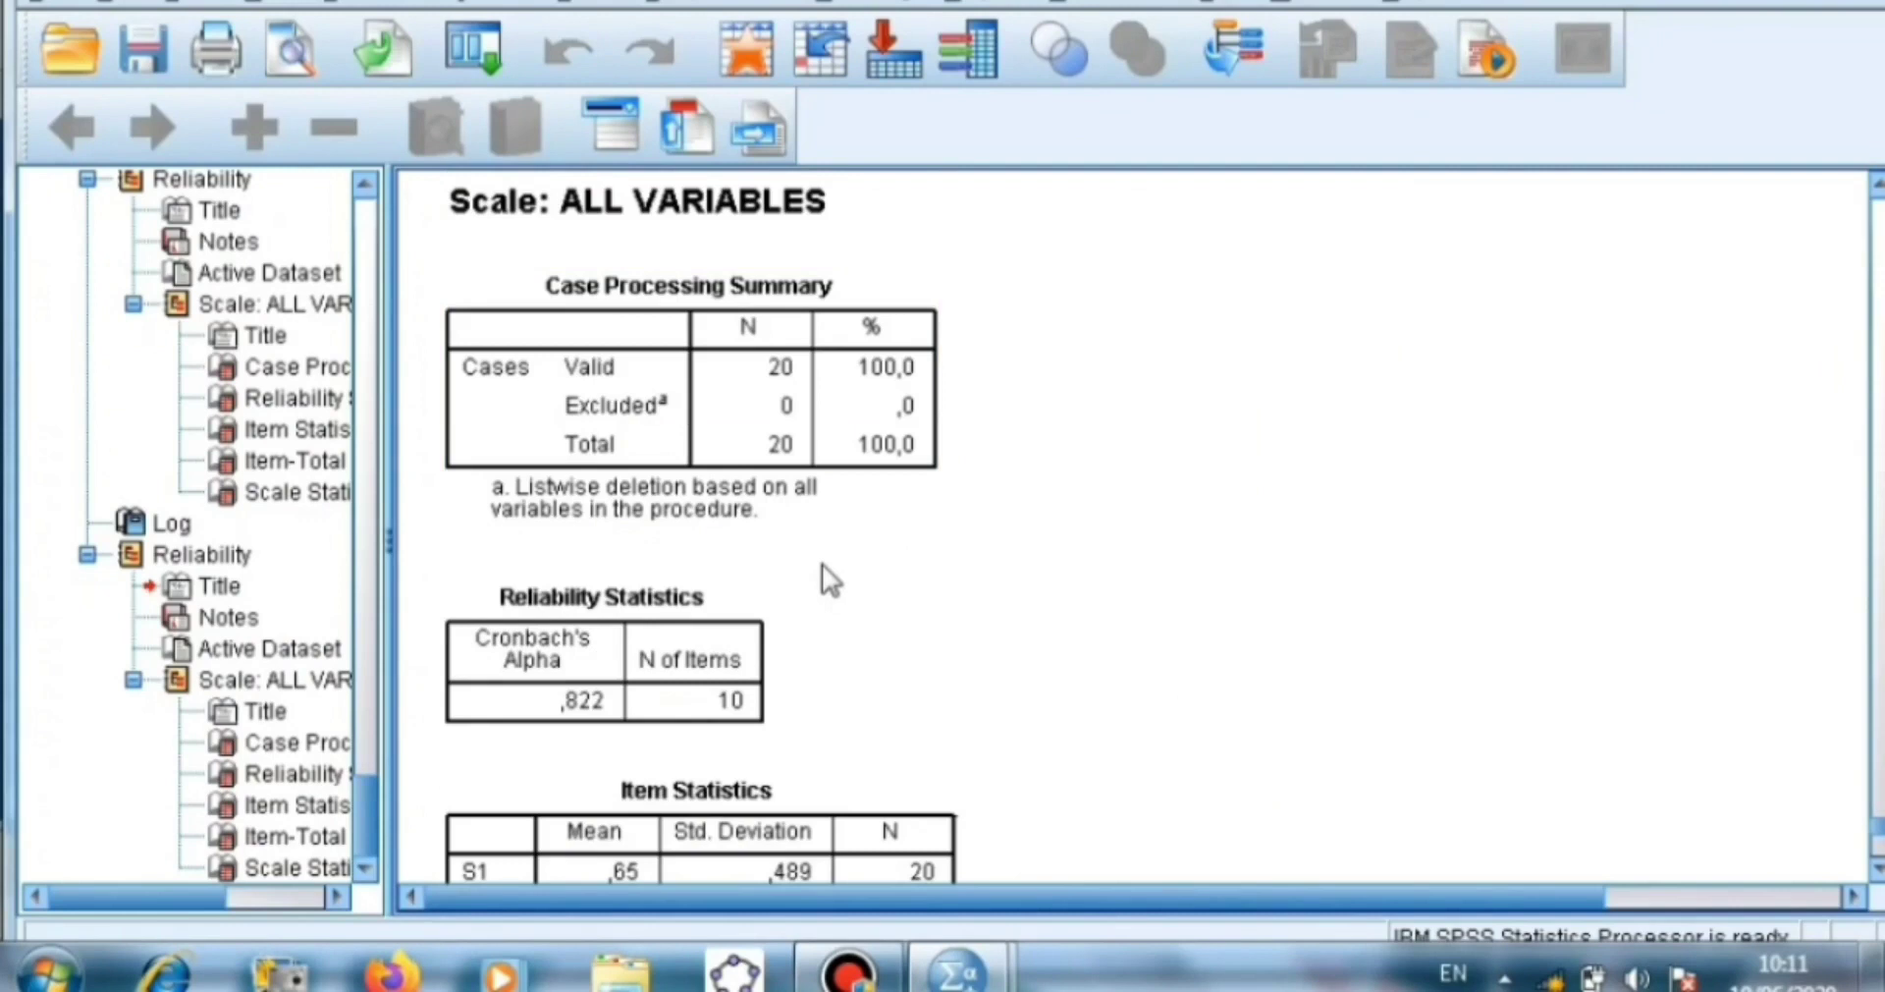
- Examine the reliability output, from the Cronbach's Alpha and Item Statistics to the Corrected Item-Total Correlation column of Item-Total Statistics
scroll(822, 564, "down", 3)
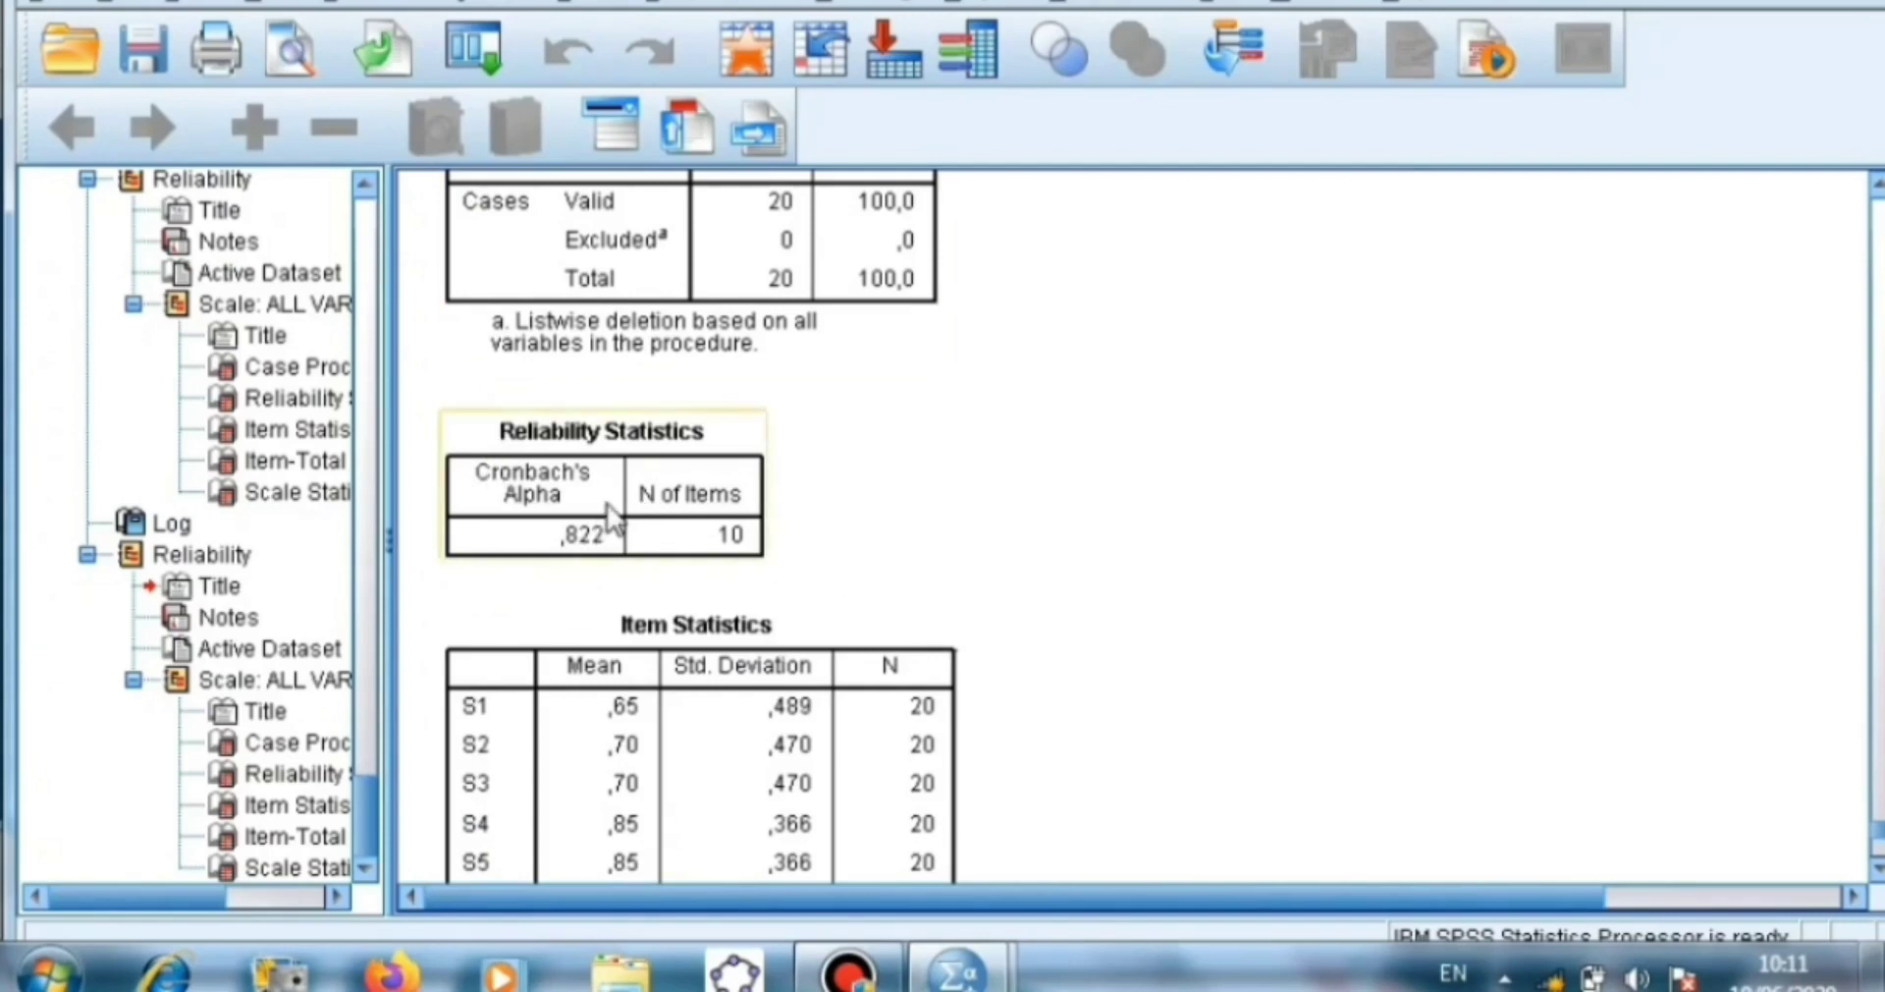
scroll(589, 496, "down", 3)
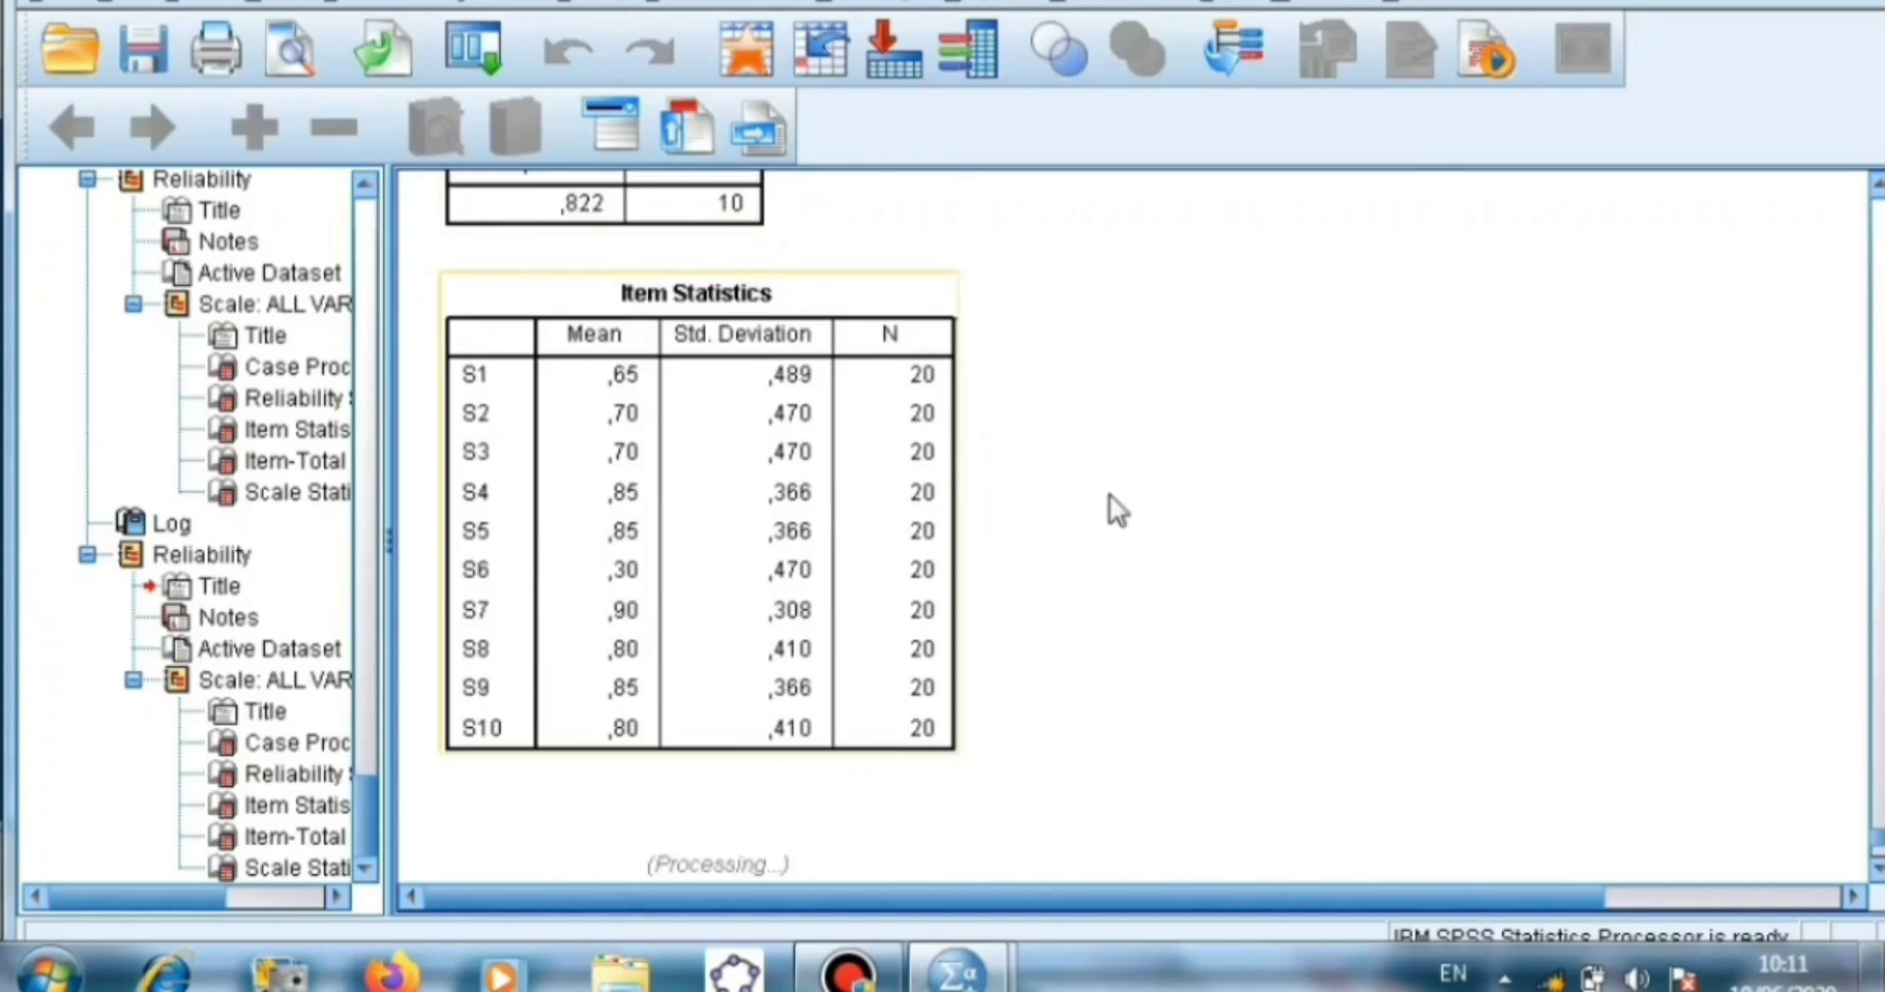
scroll(1109, 493, "down", 4)
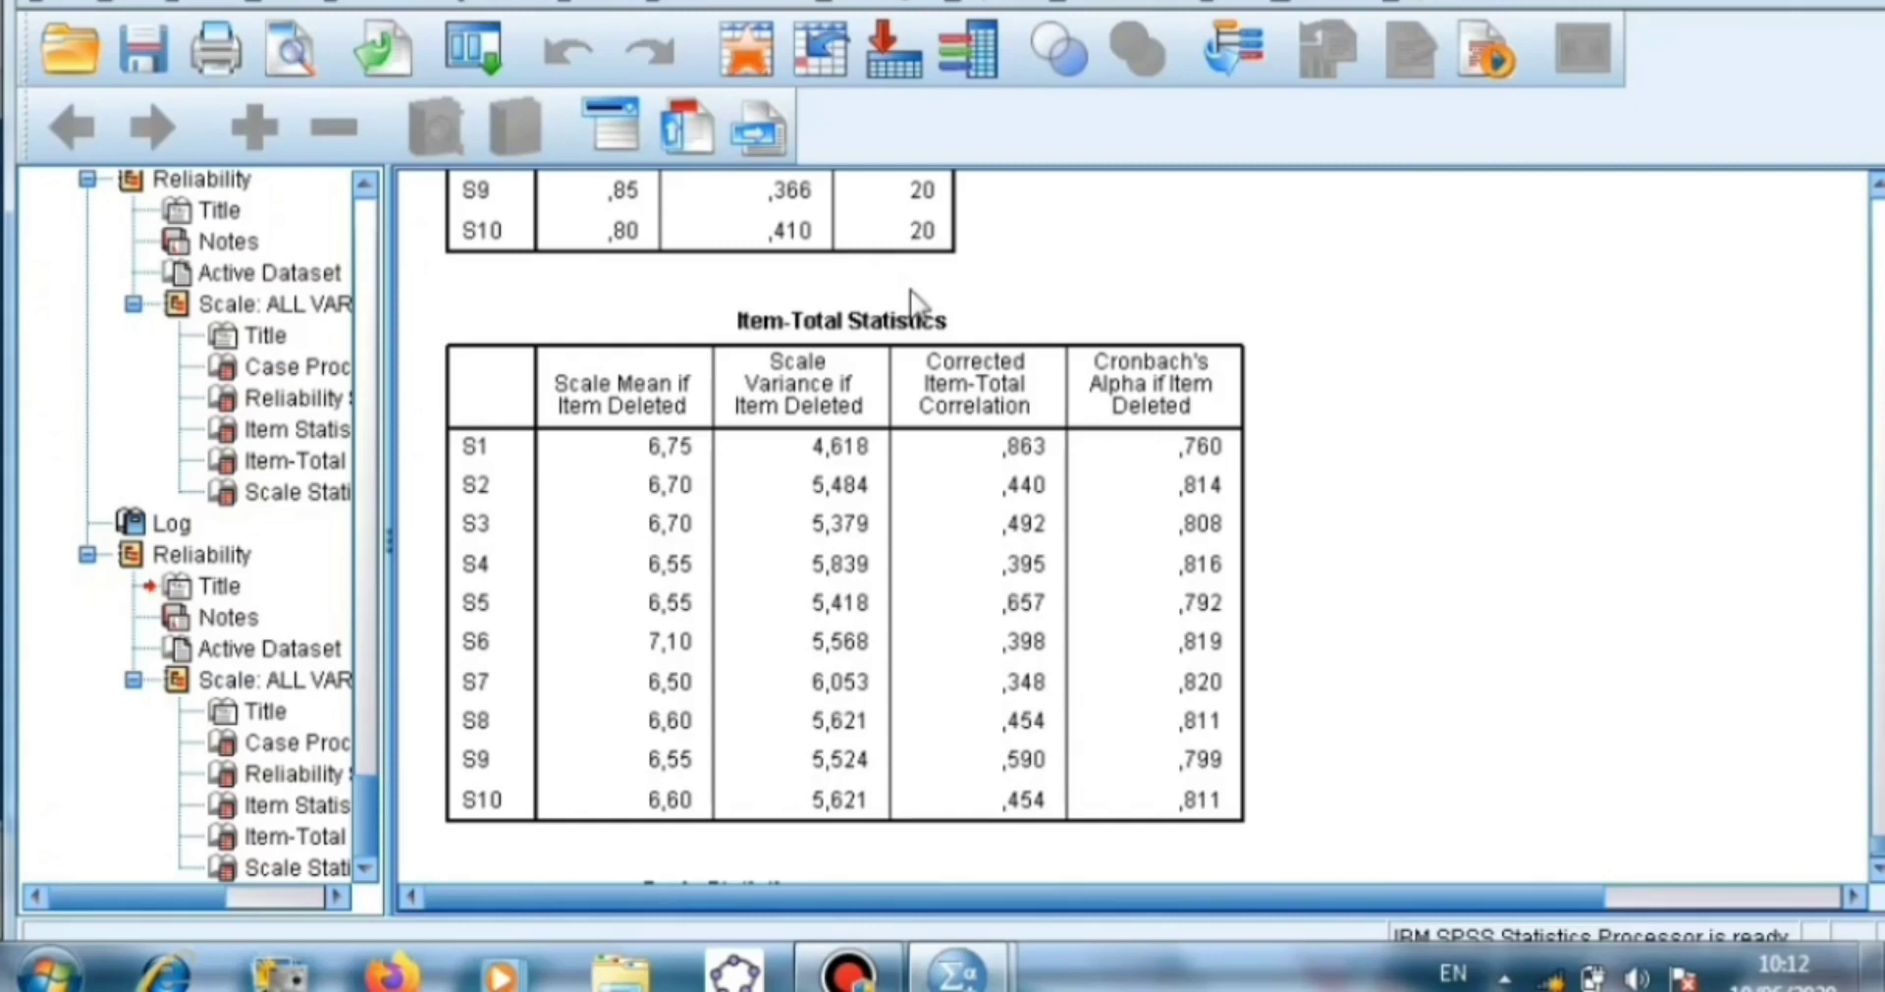
left_click(1110, 514)
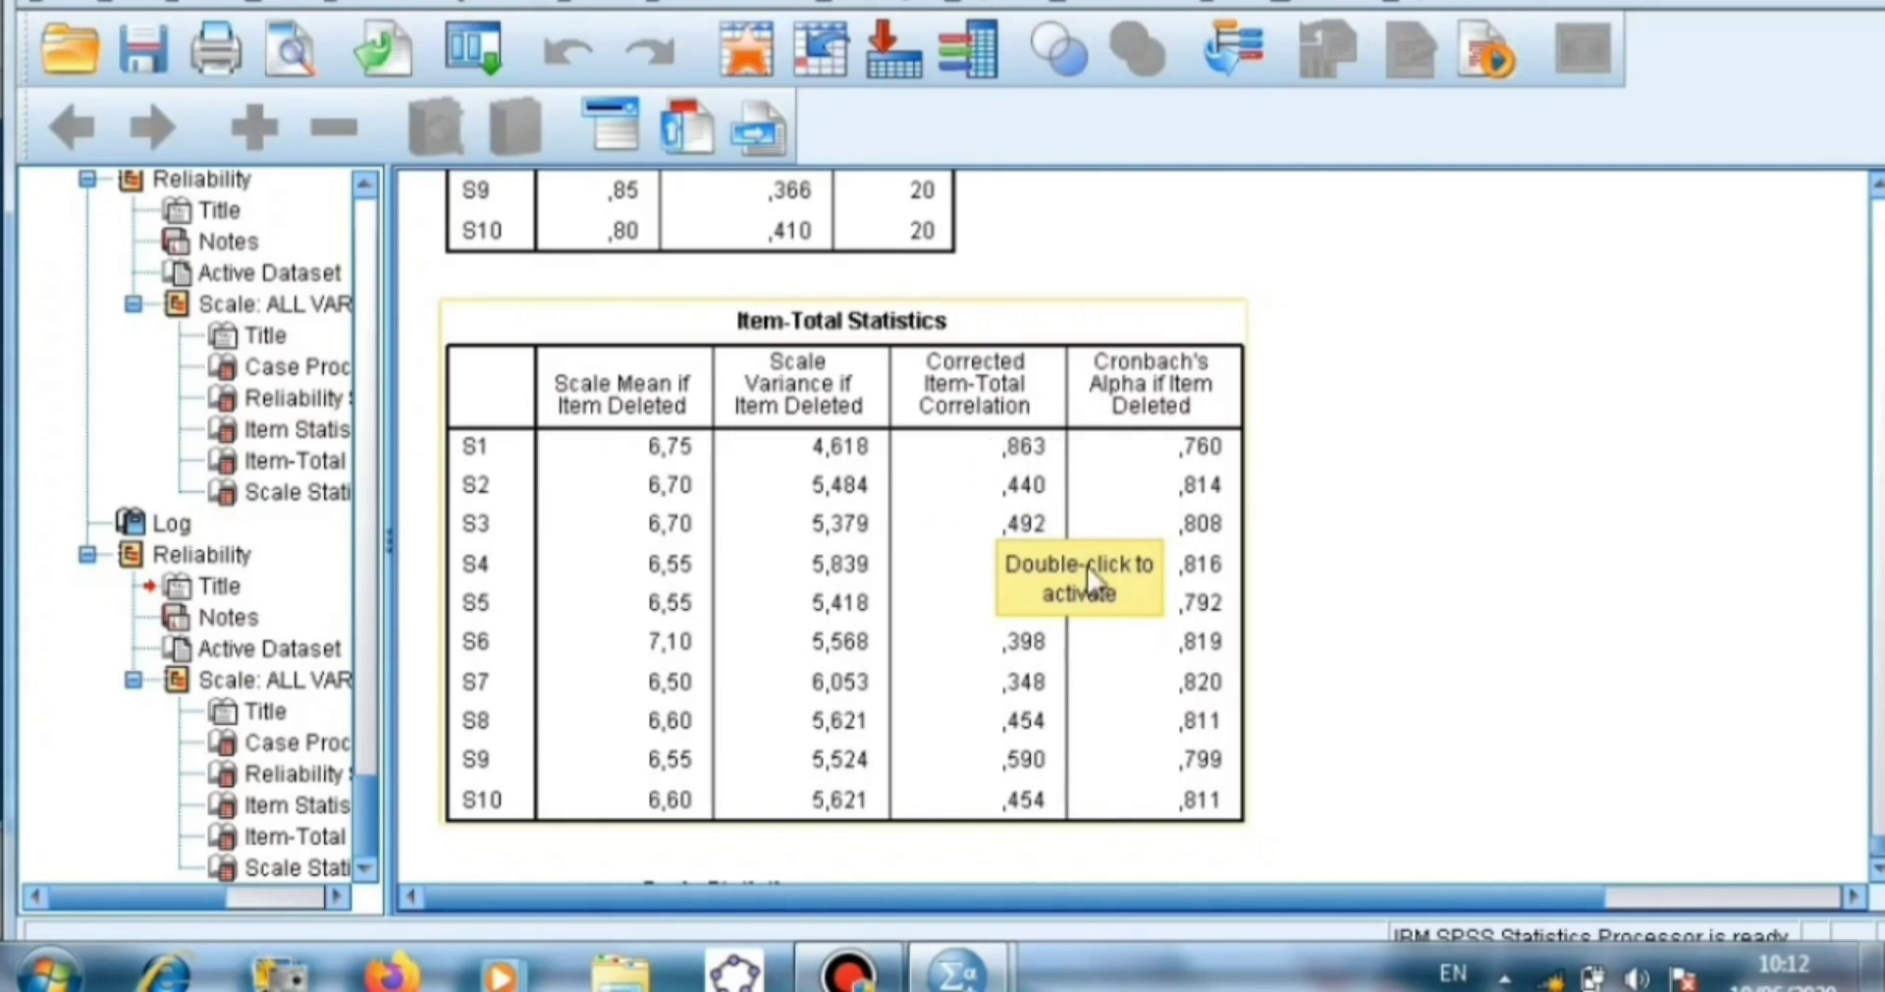
left_click(1430, 756)
left_click(1080, 480)
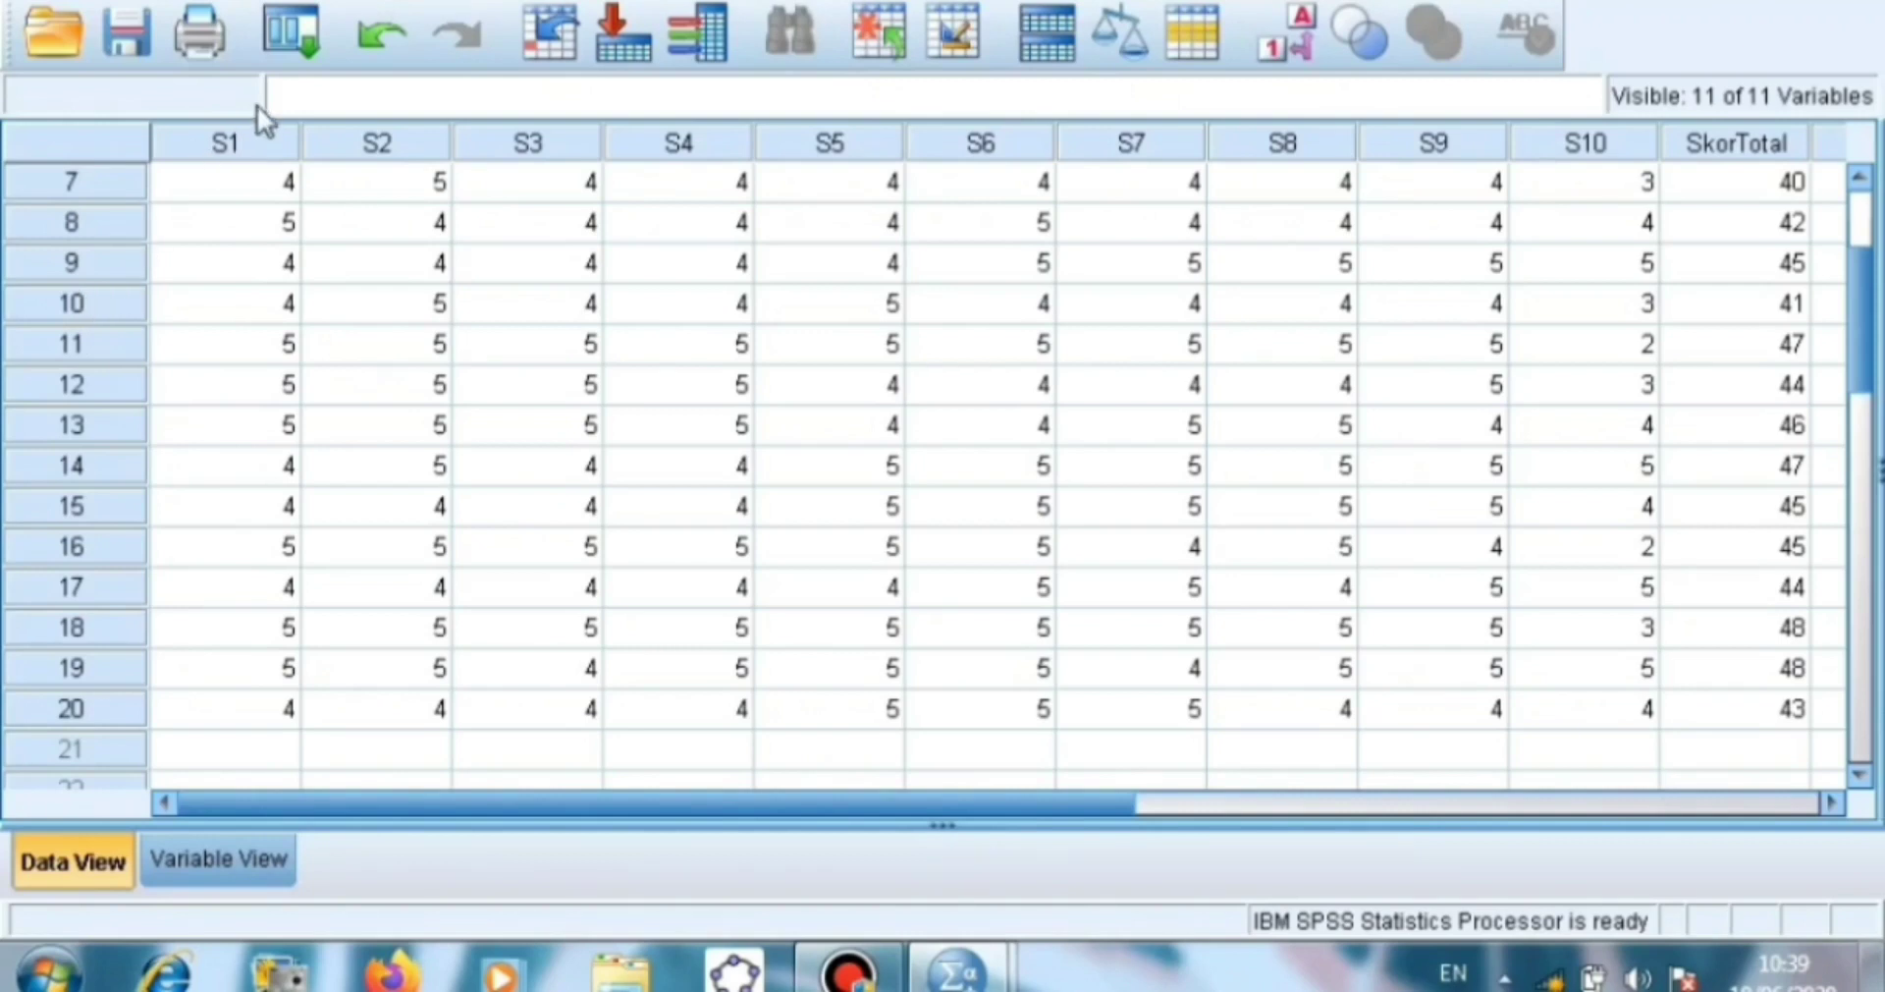
- Run a two-tailed Pearson bivariate correlation on S1 through S10 and SkorTotal, with significant correlations flagged
left_click(488, 3)
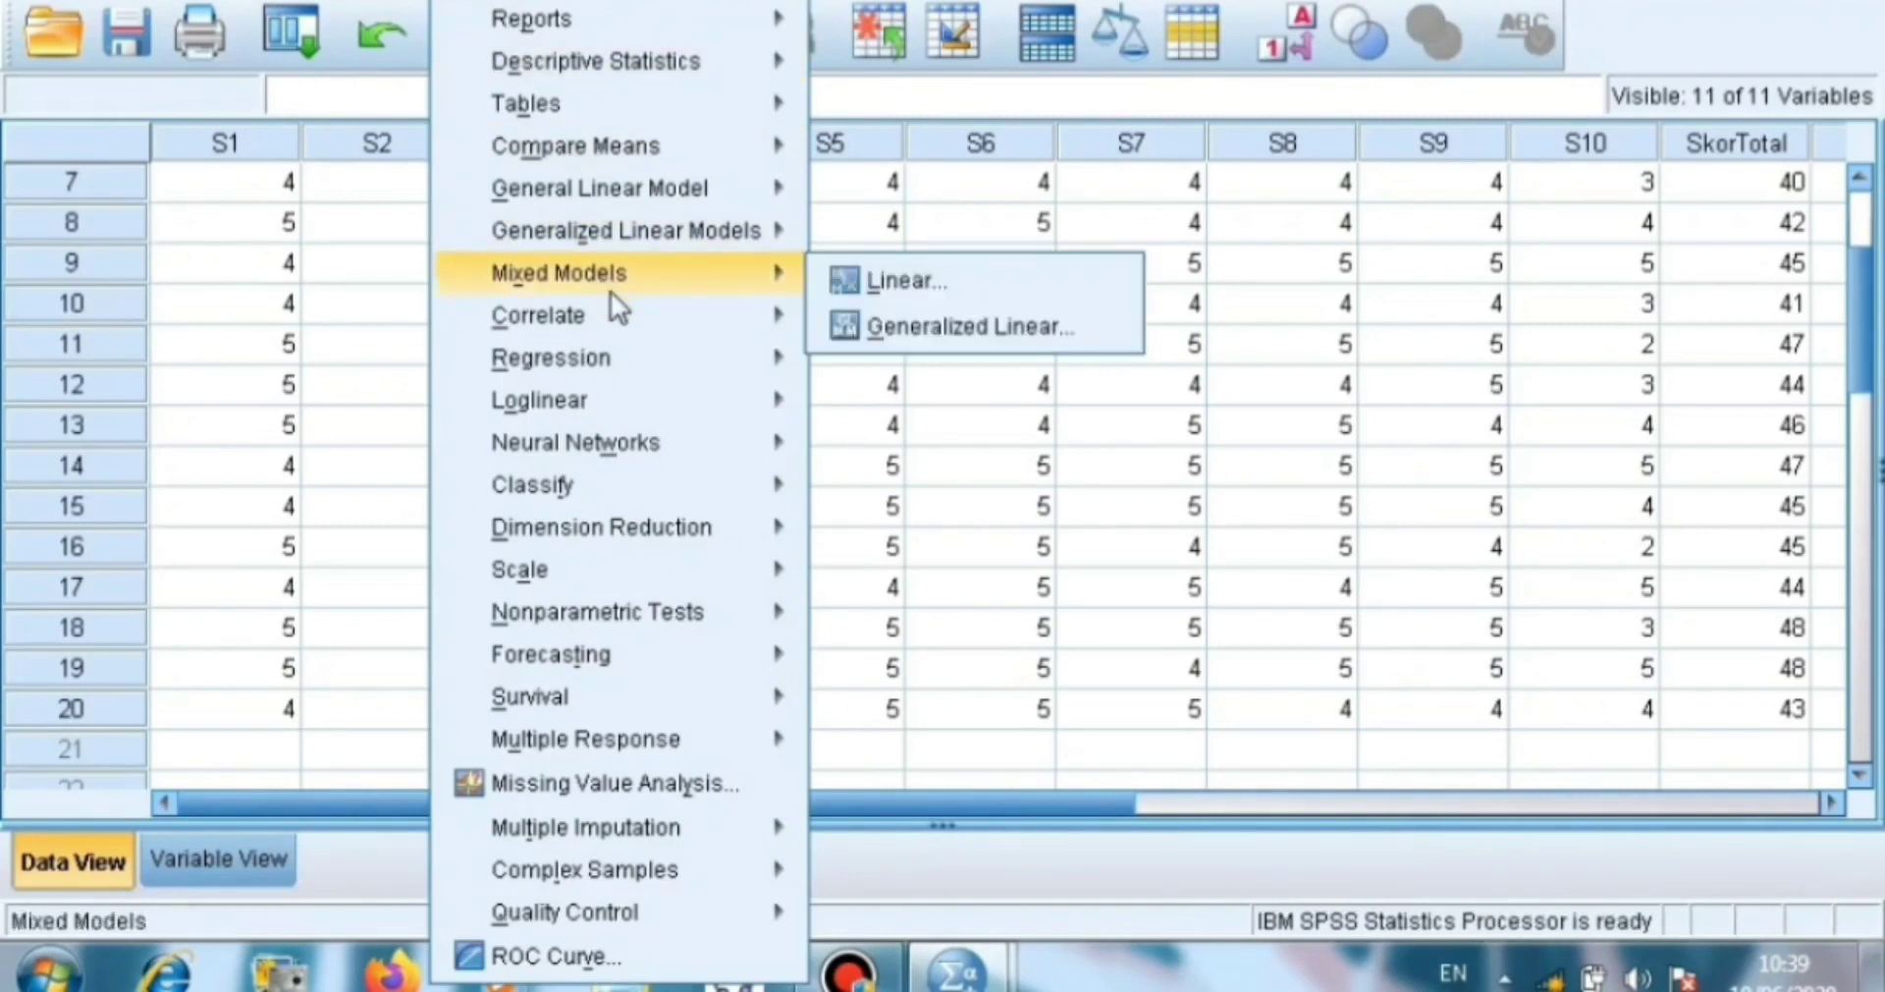
mouse_move(681, 317)
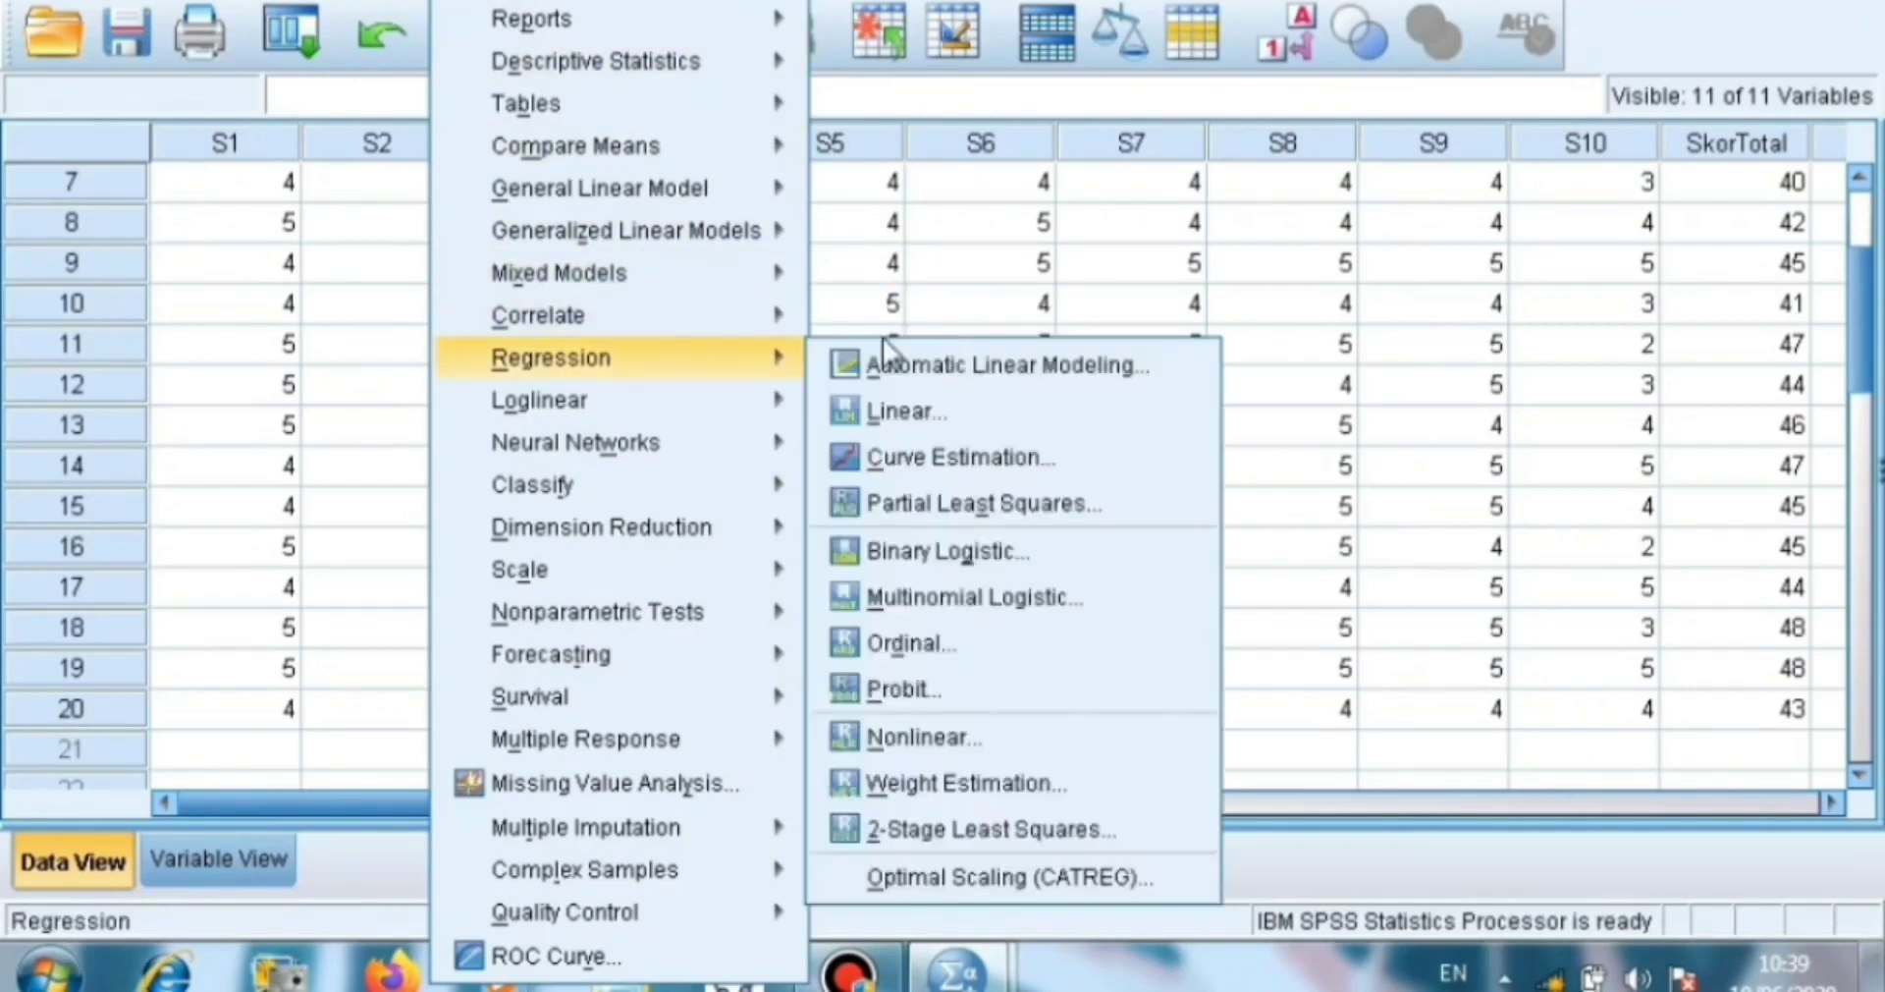
left_click(903, 323)
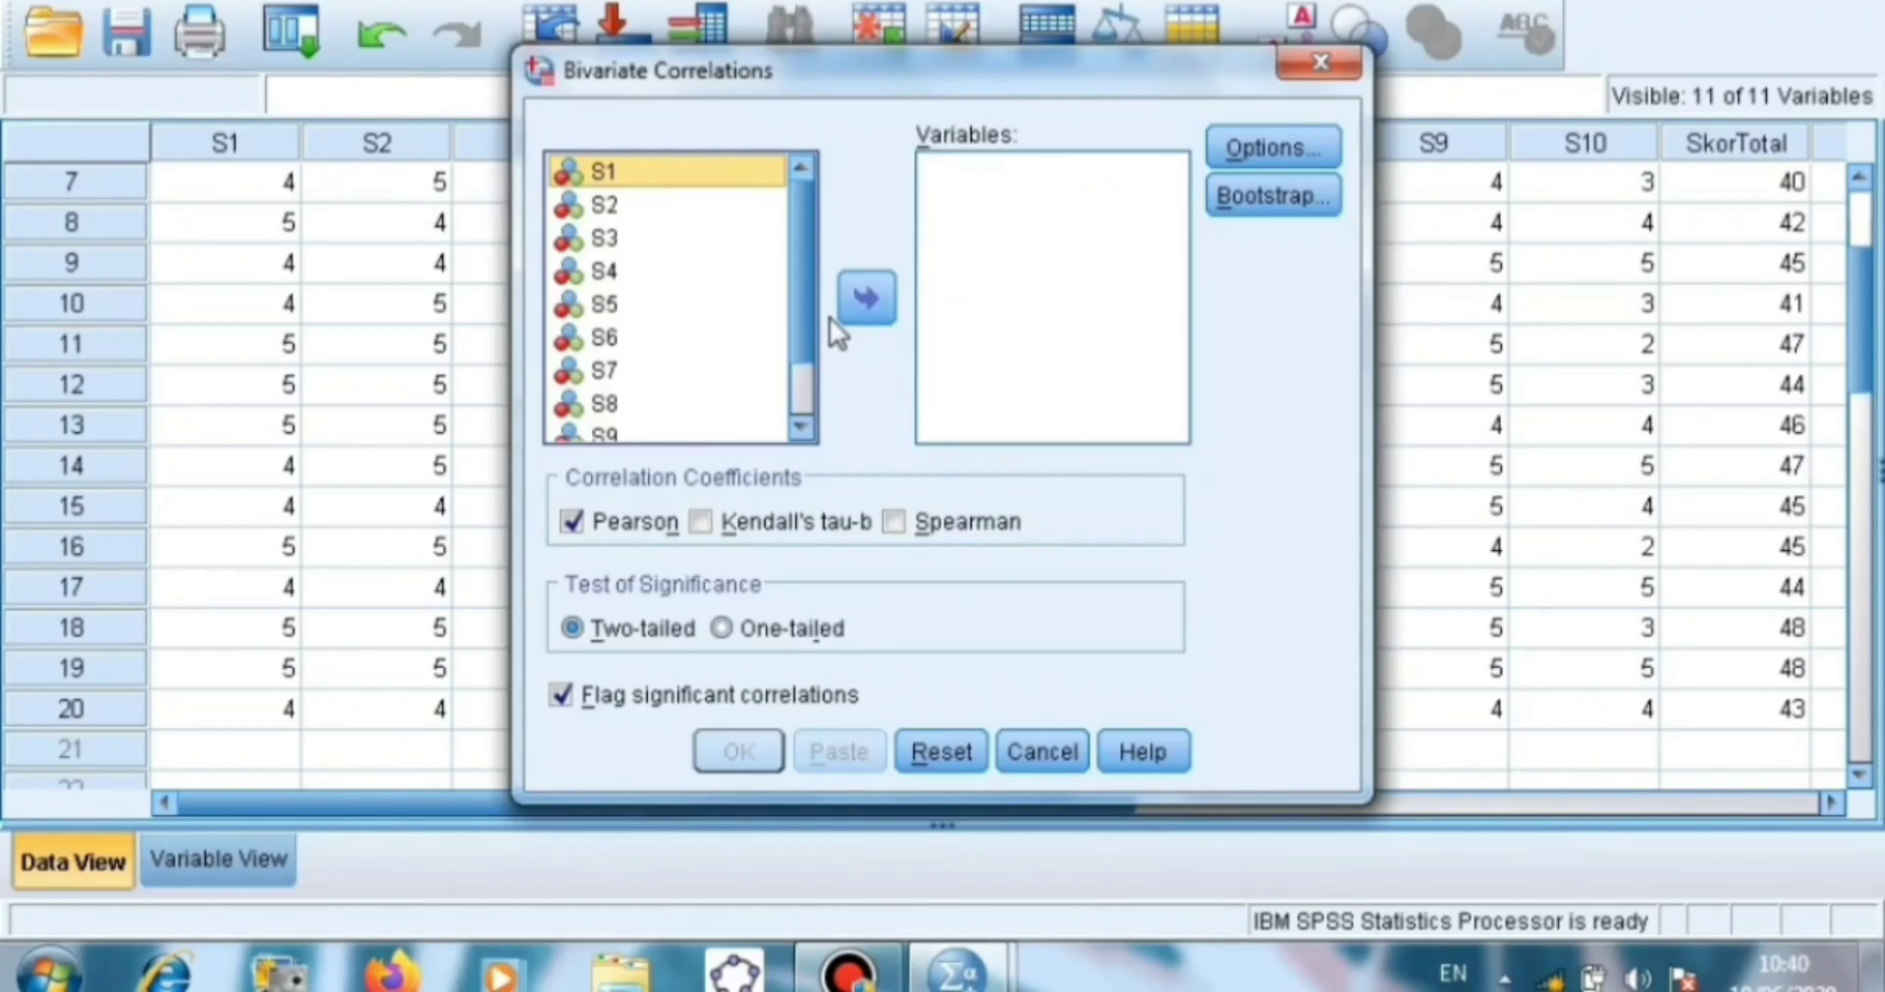
key("shift+End")
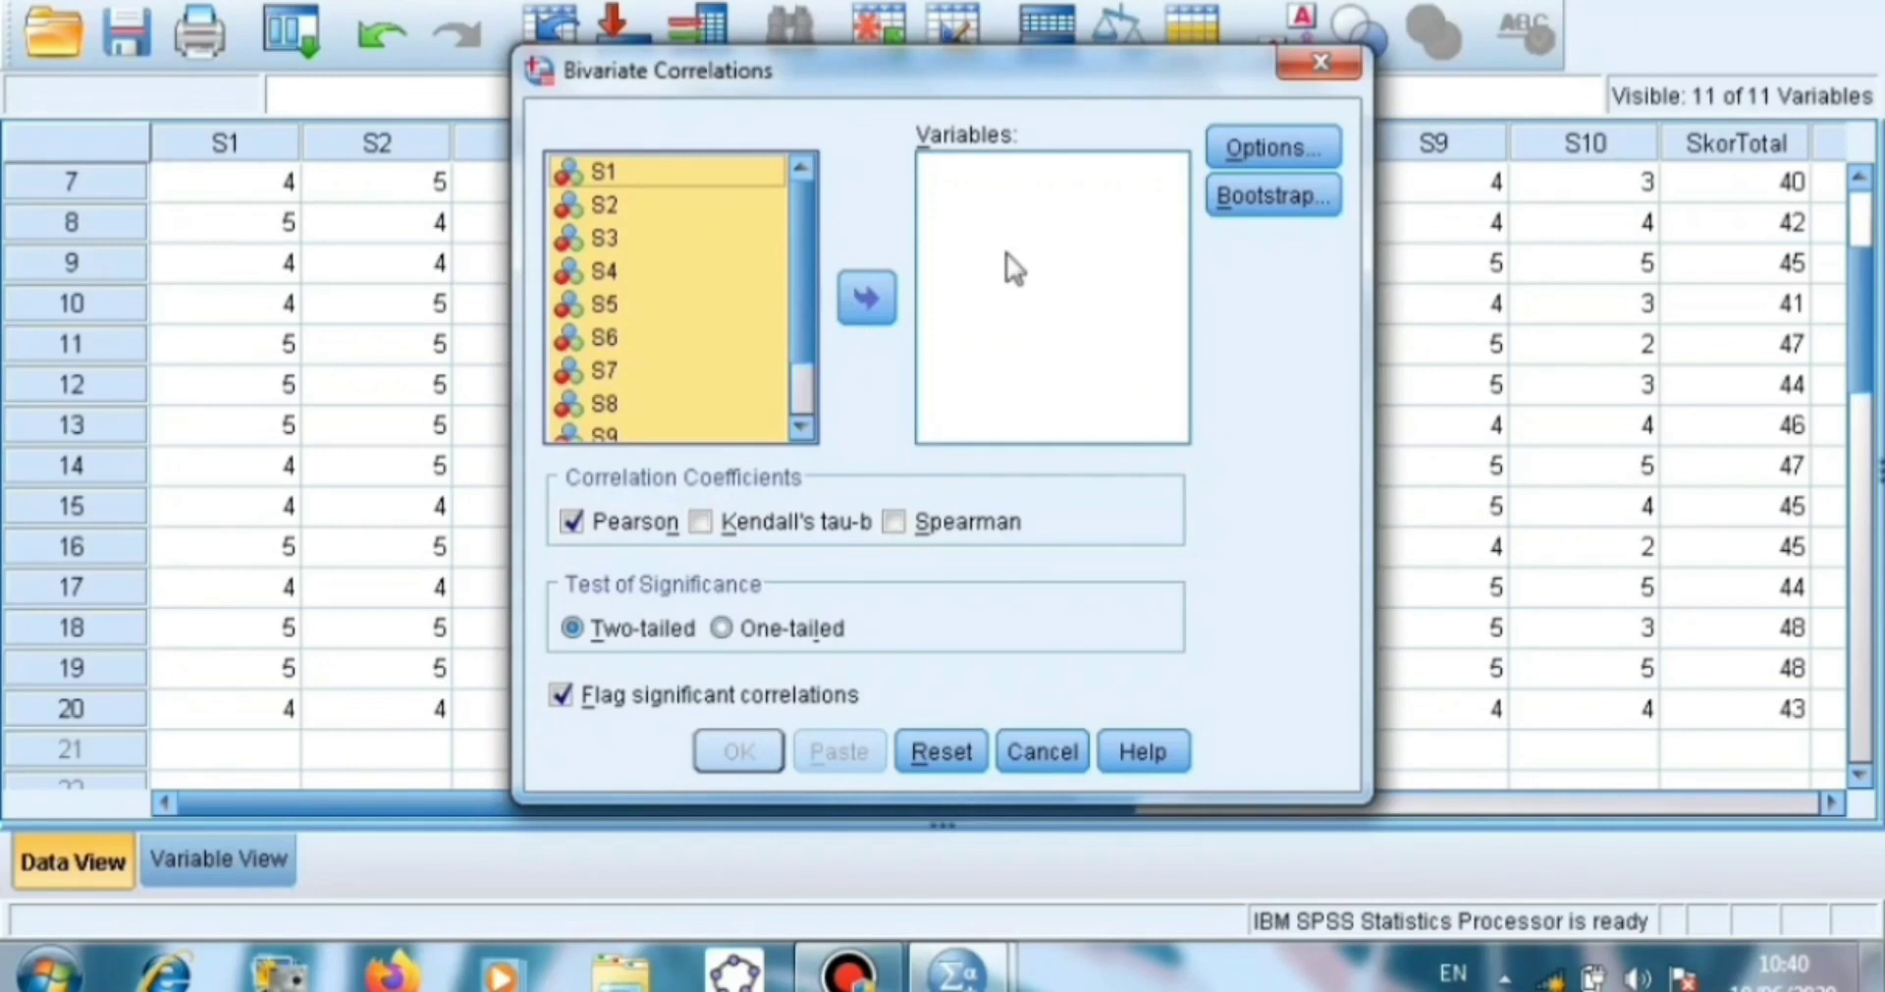
left_click(868, 299)
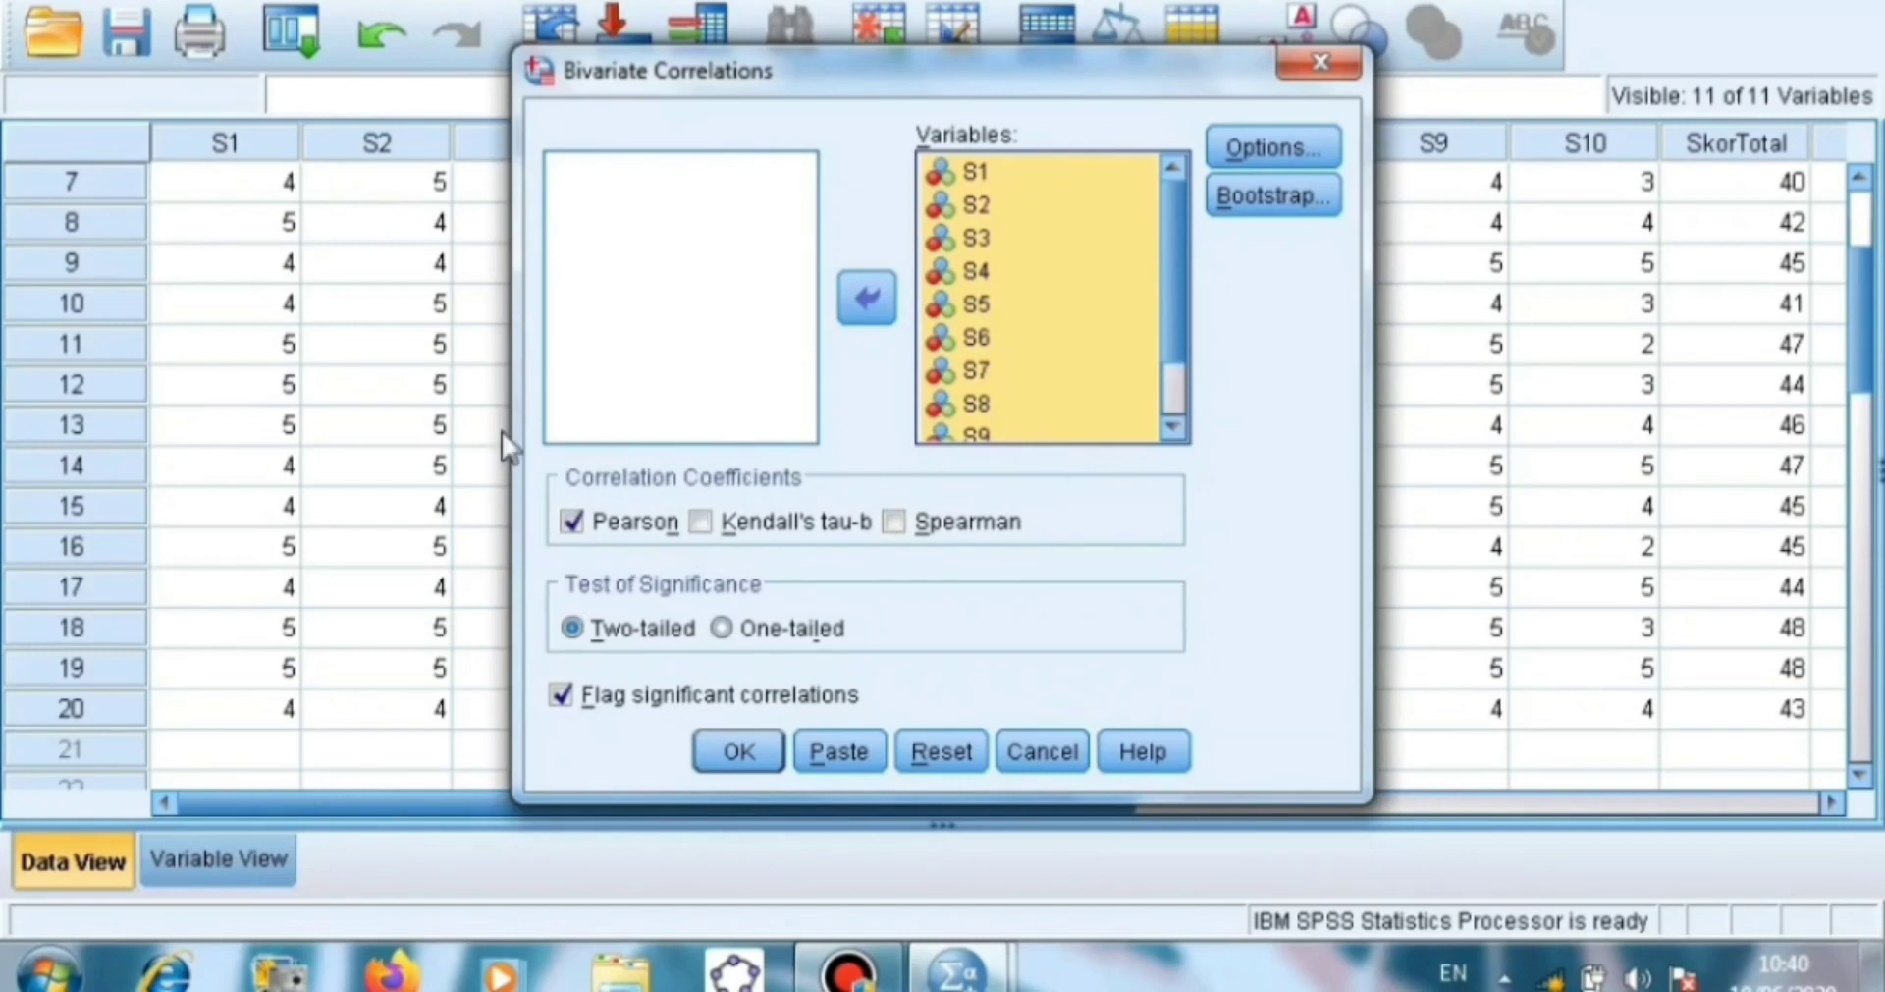
left_click(739, 755)
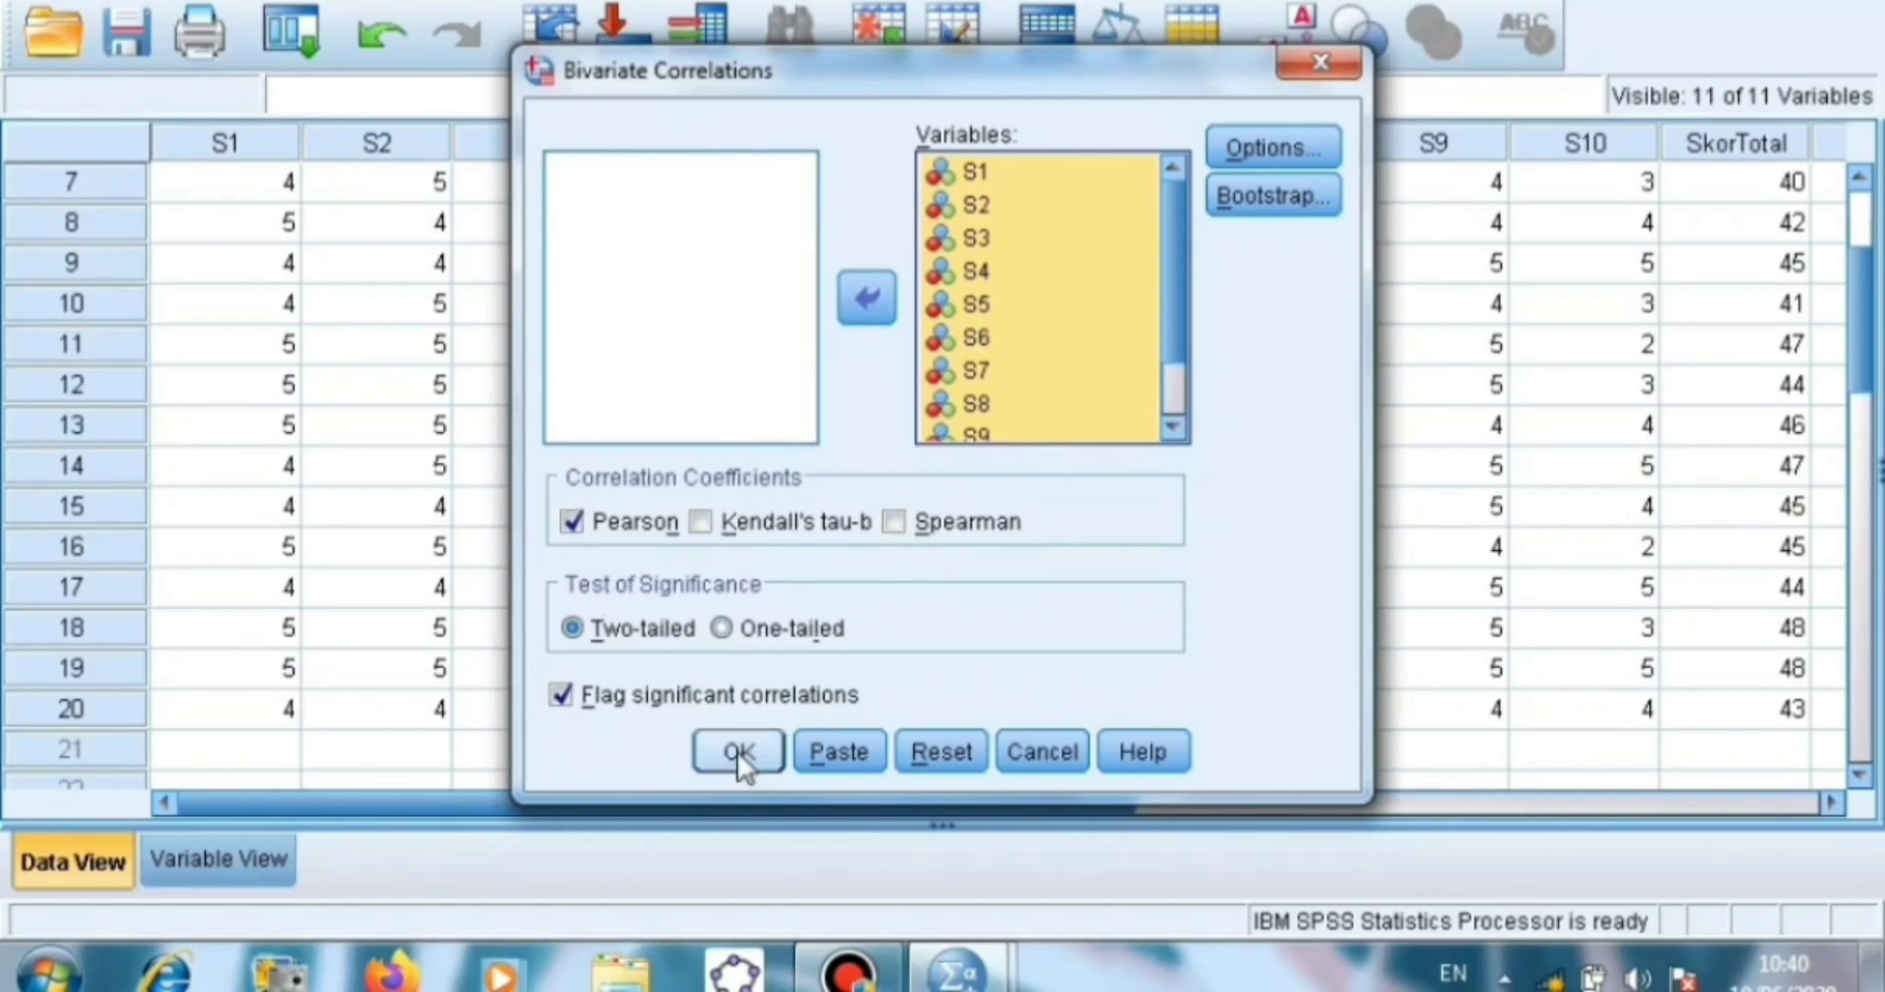
left_click(738, 754)
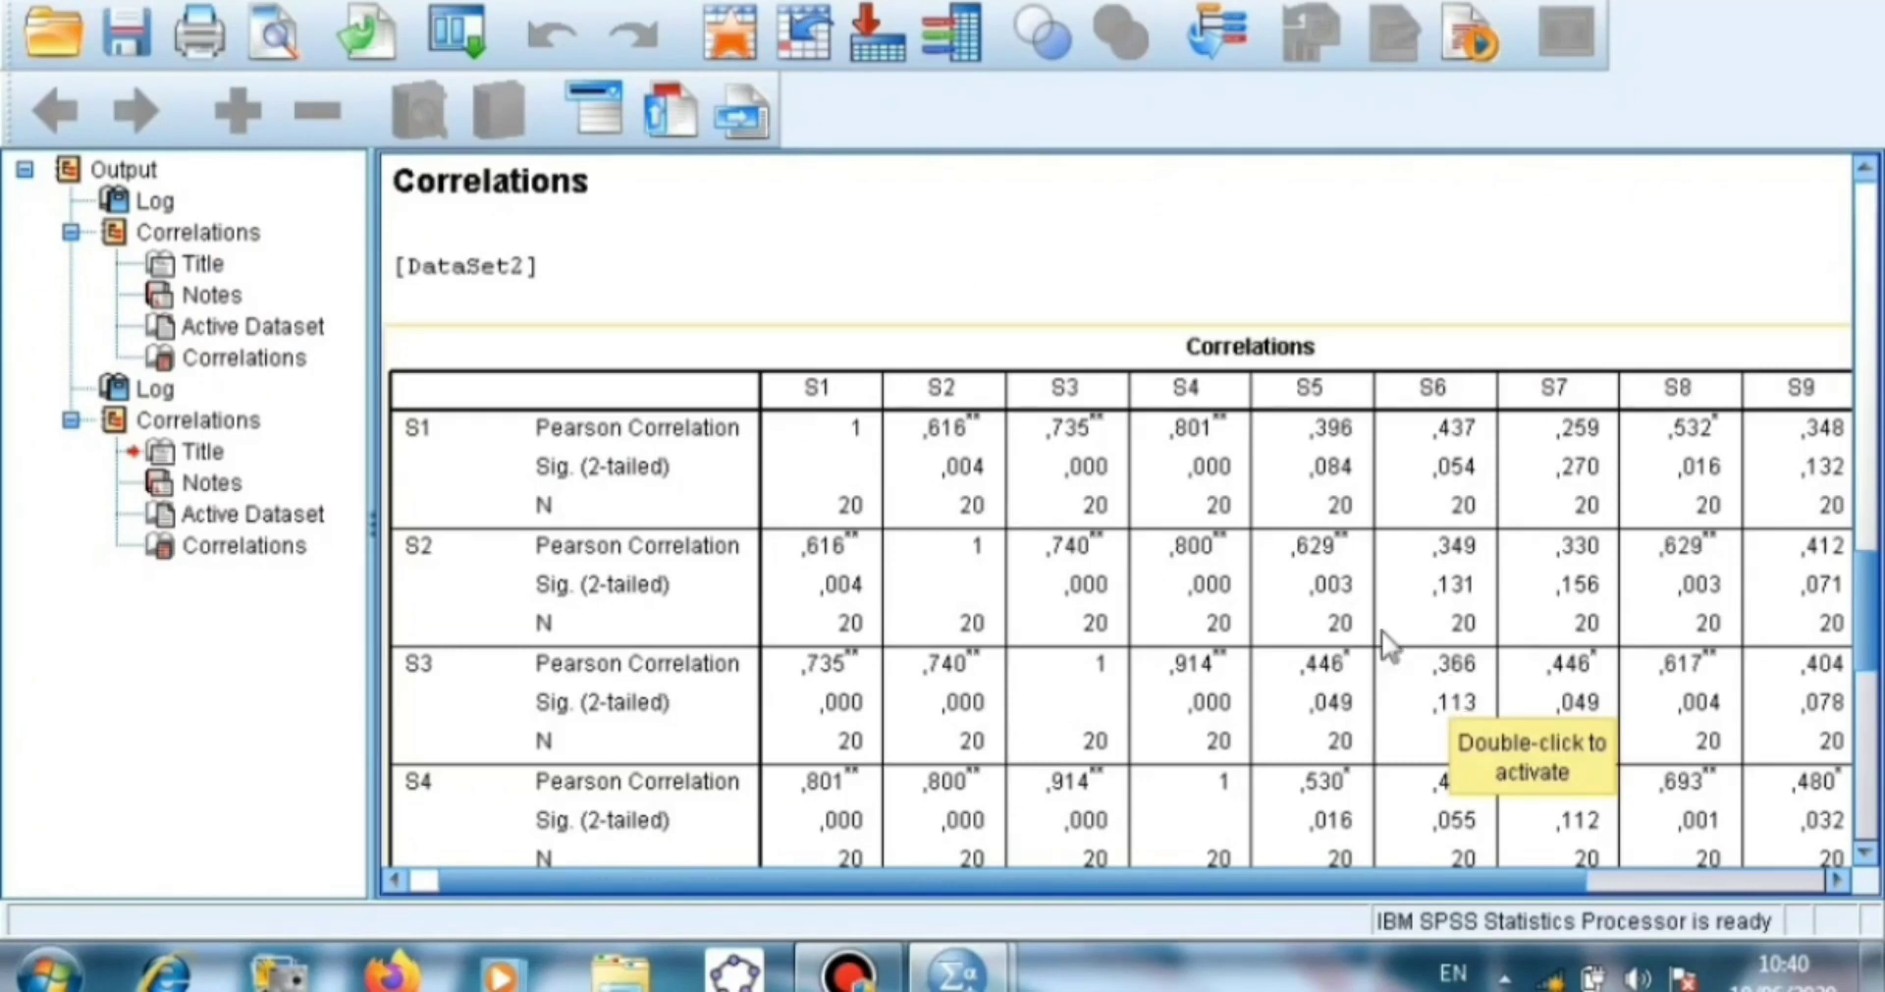
- Examine the Correlations table across to the SkorTotal column and down to the significance-level footnotes
scroll(1393, 447, "down", 3)
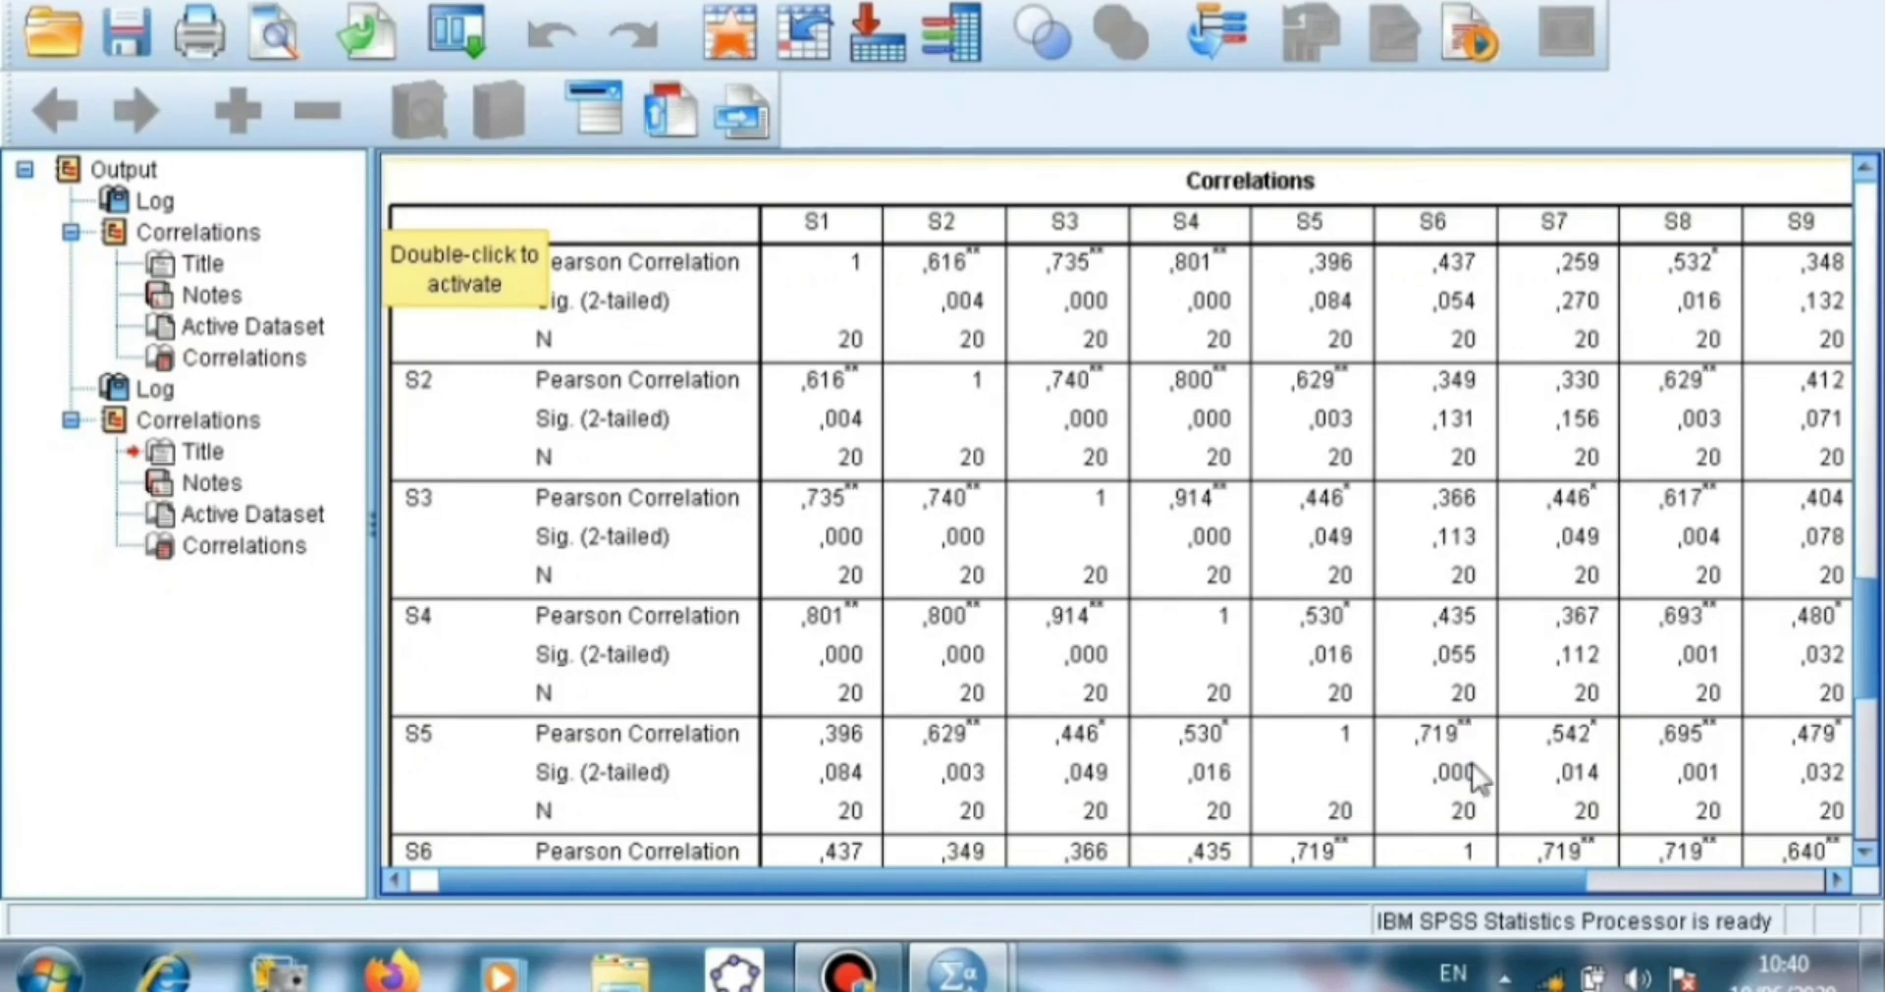
left_click(1835, 881)
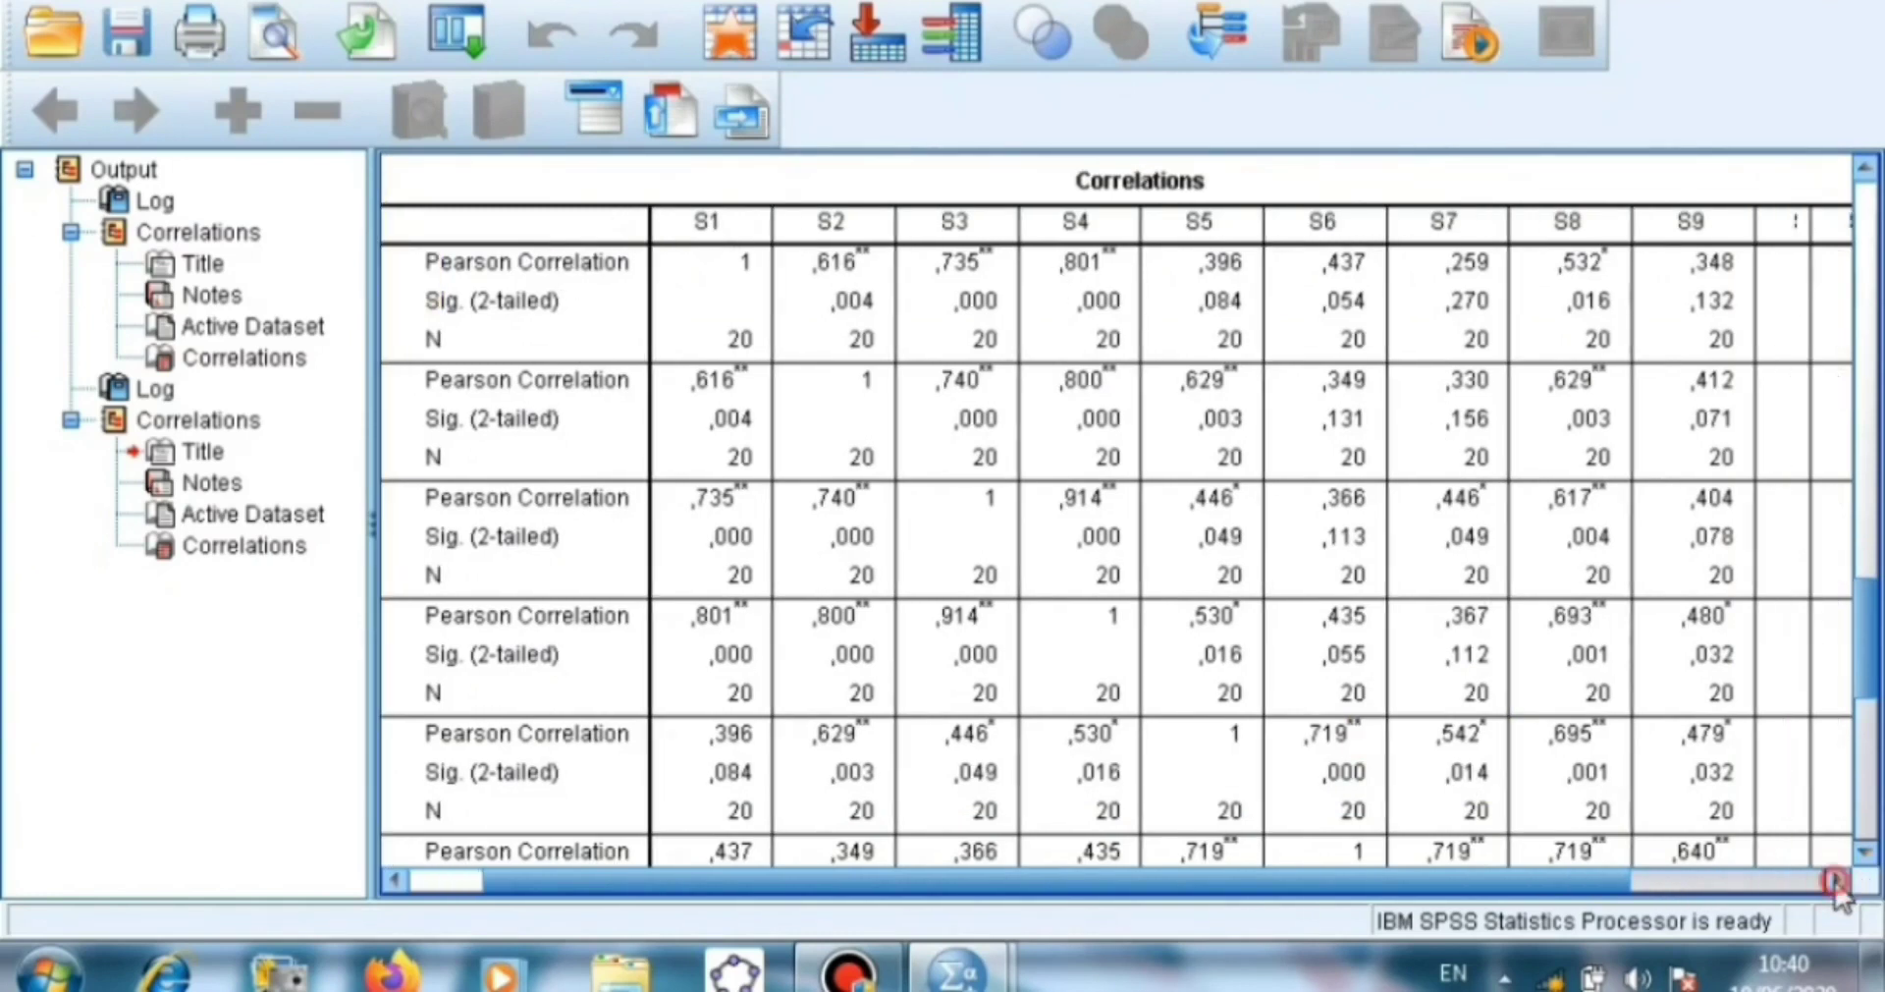
left_click(1835, 880)
left_click(1835, 881)
left_click(1835, 881)
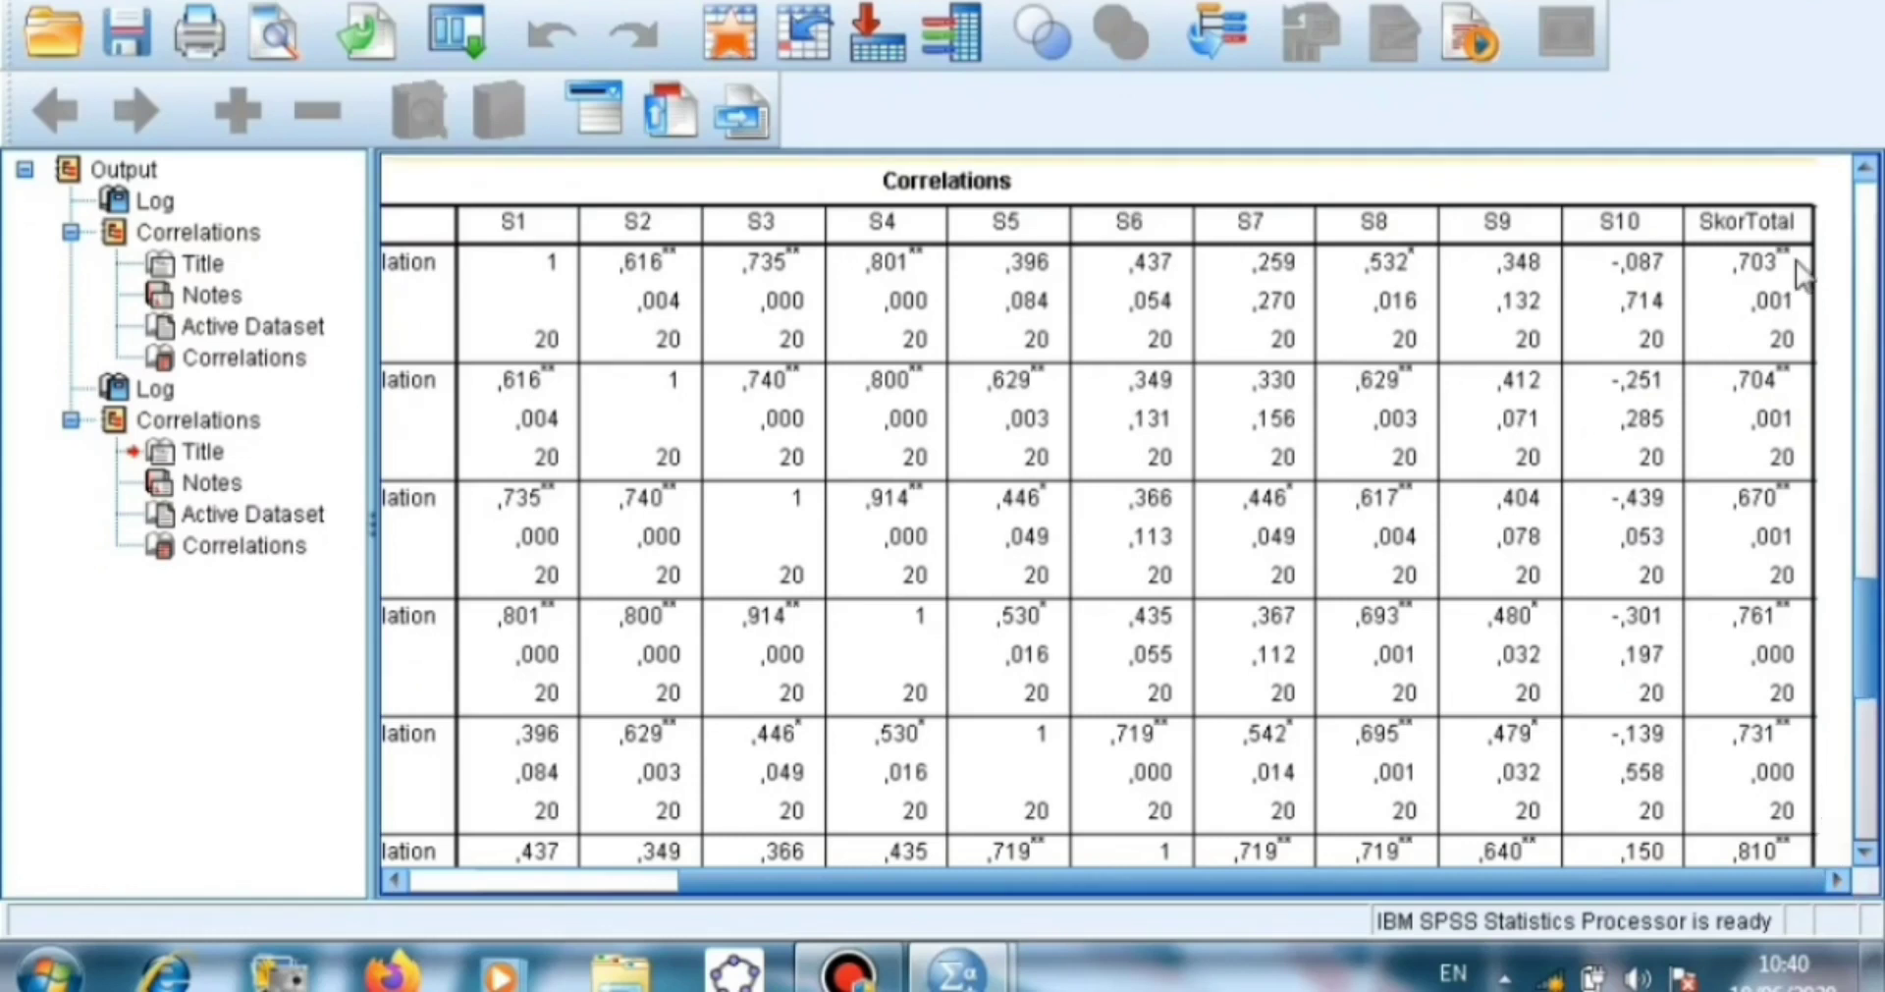
scroll(1809, 688, "down", 3)
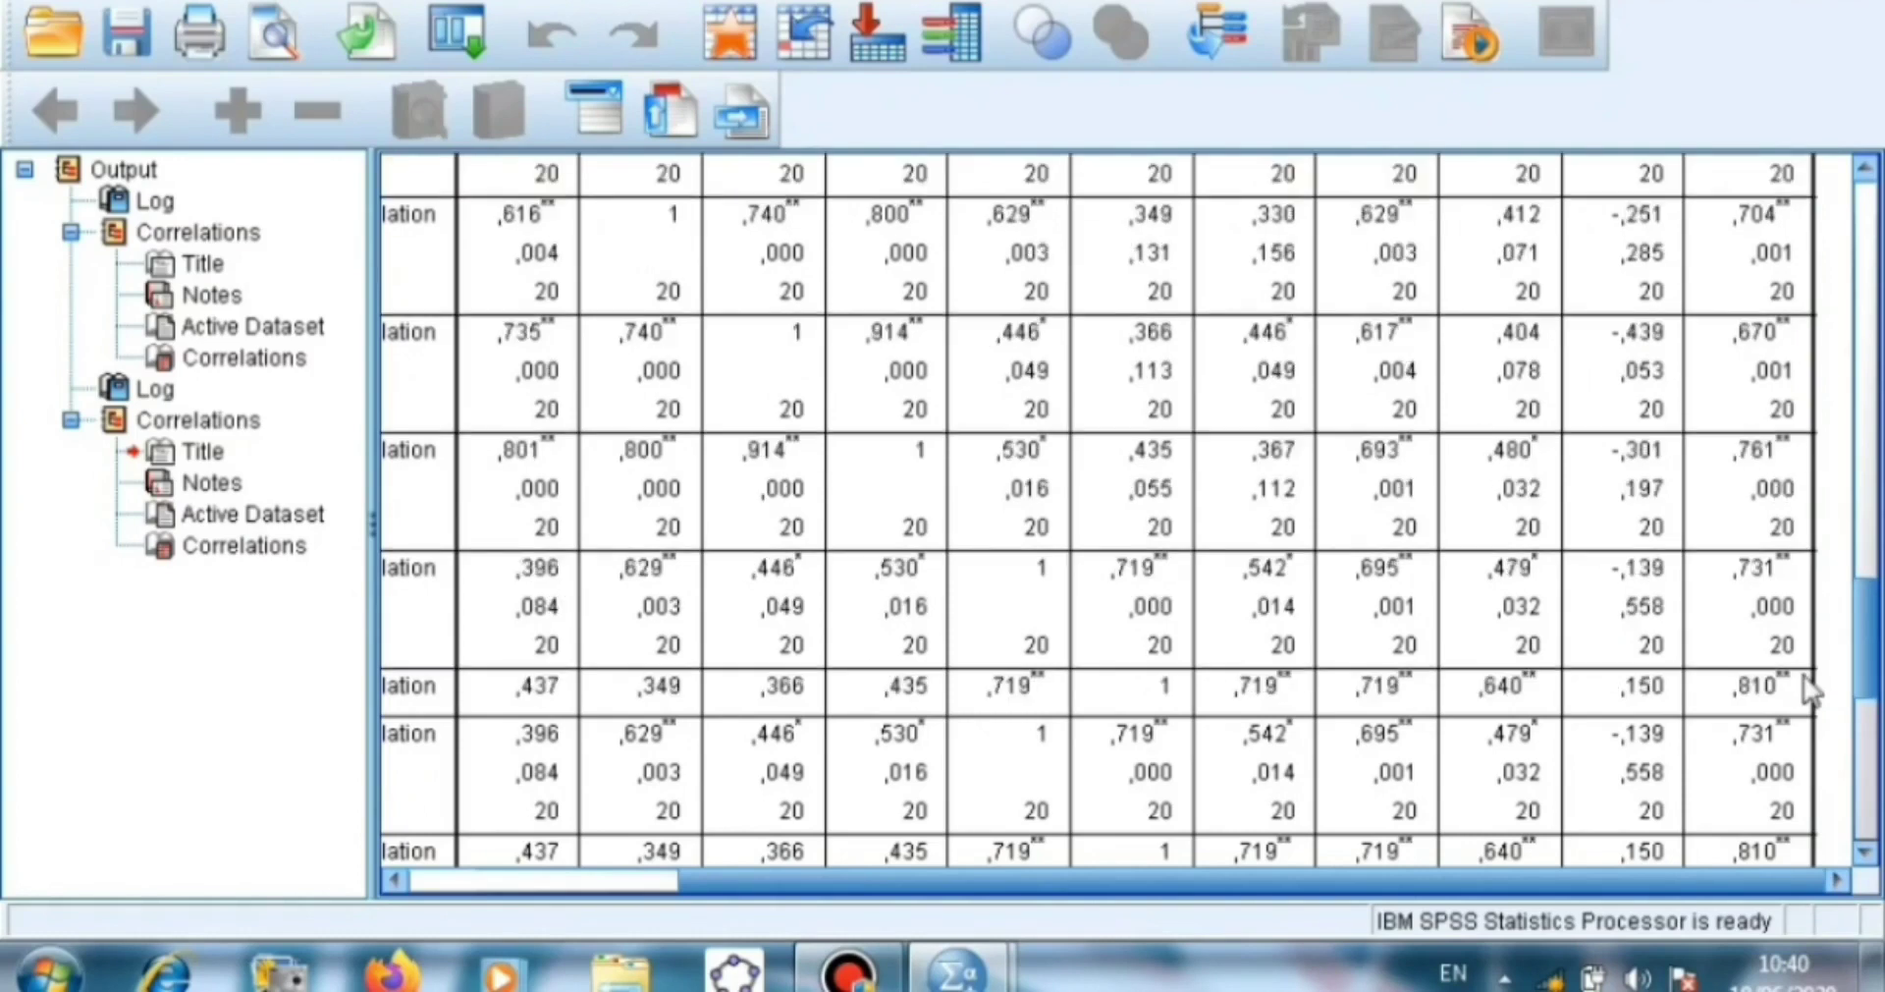
scroll(1810, 687, "down", 5)
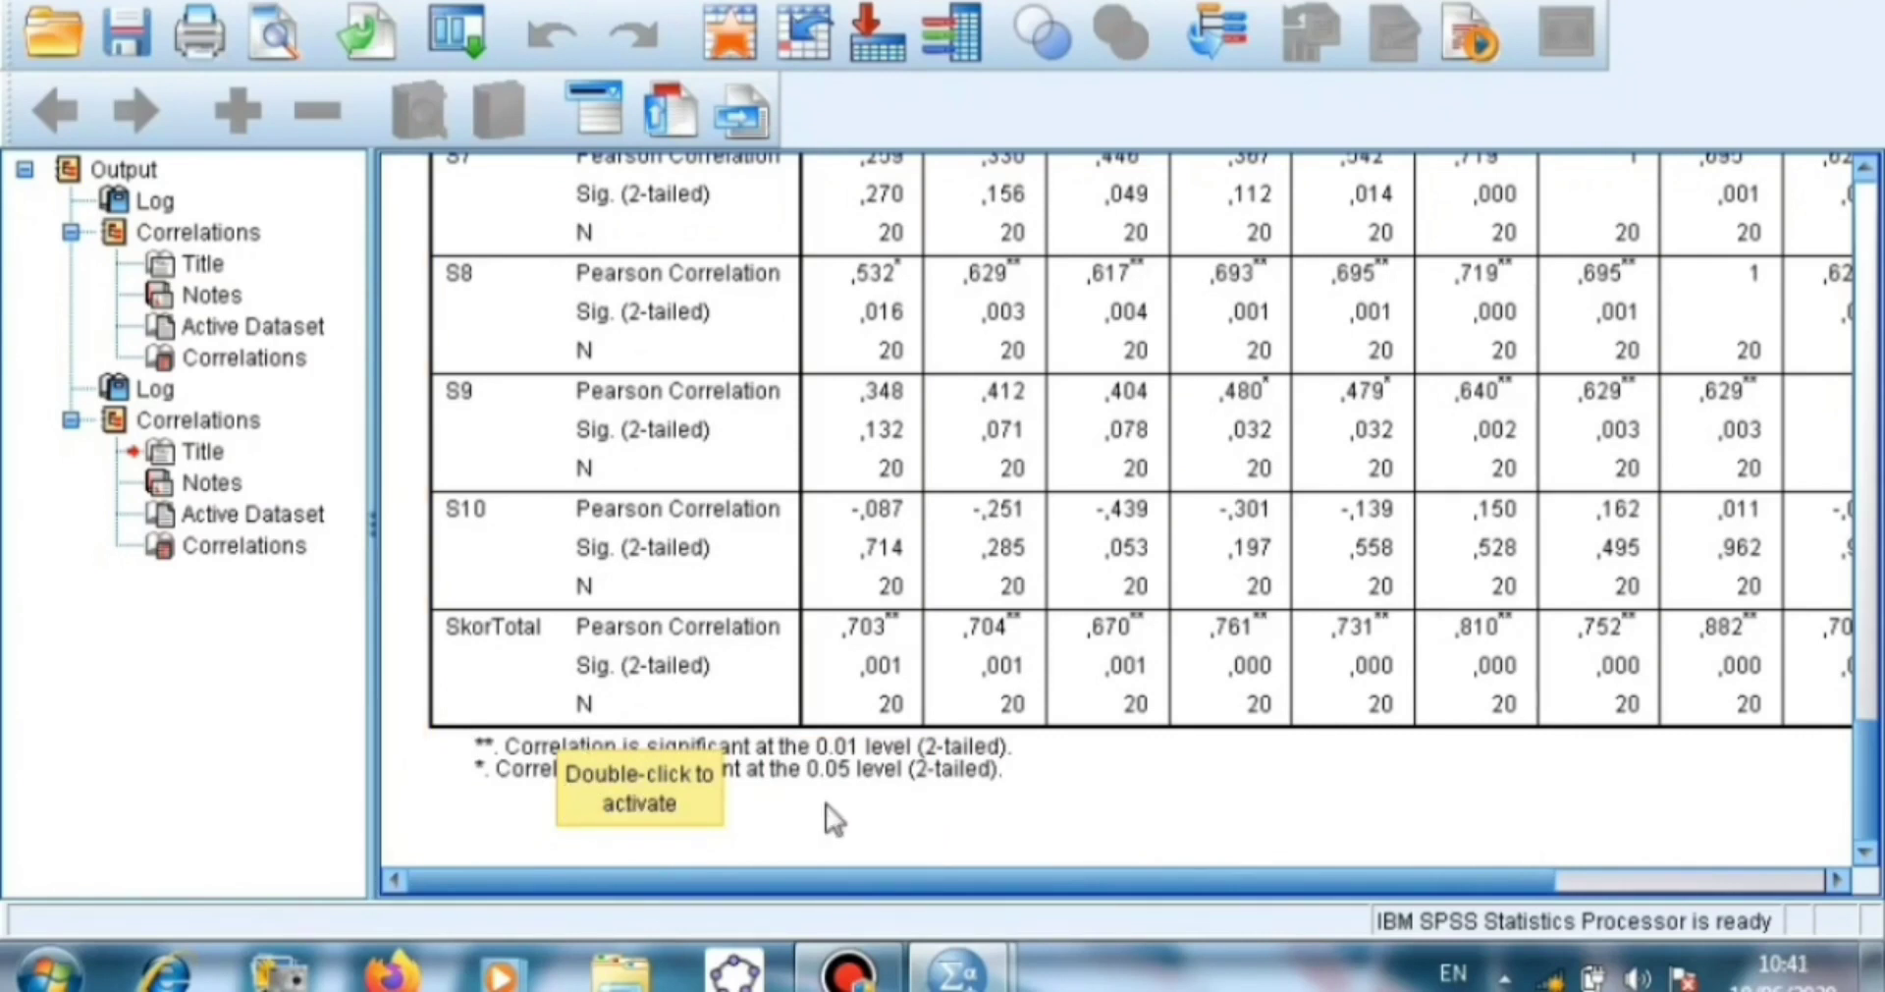
left_click(803, 791)
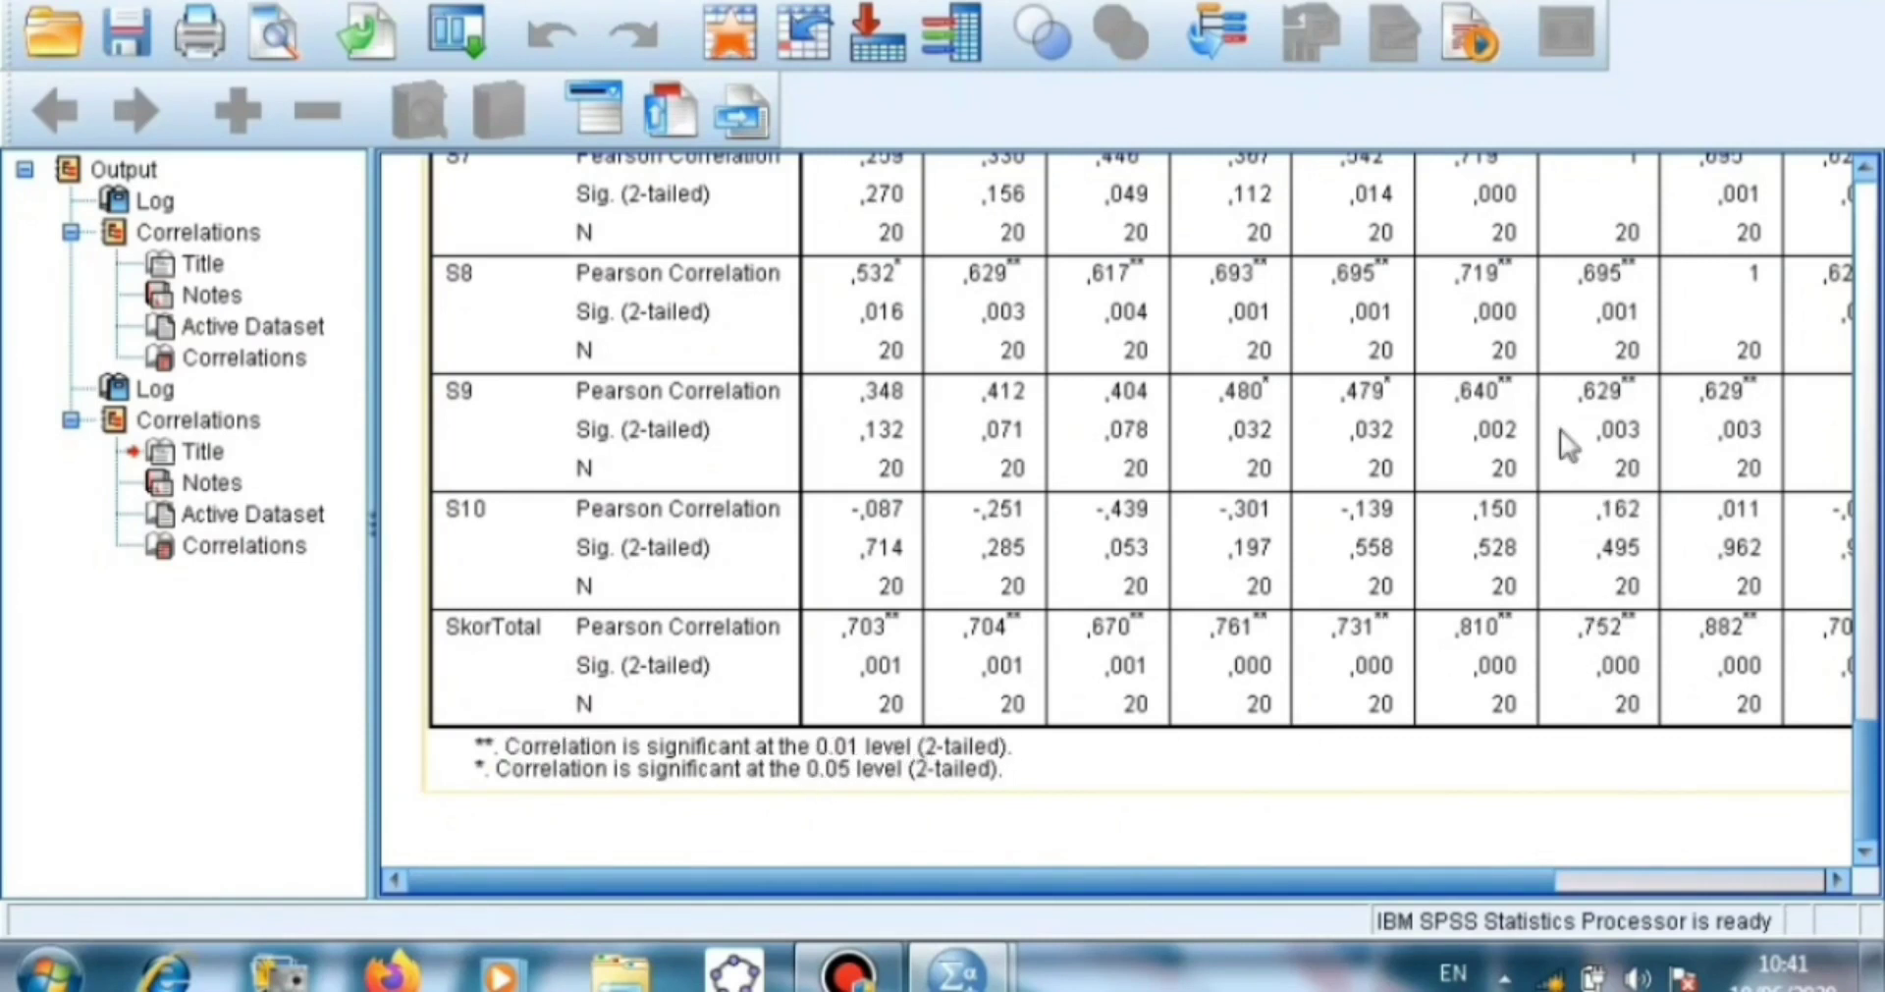
- Compare each item's Pearson correlation and significance against SkorTotal, reading the SkorTotal column from S1 to S10
scroll(1424, 432, "up", 1)
scroll(1337, 440, "up", 5)
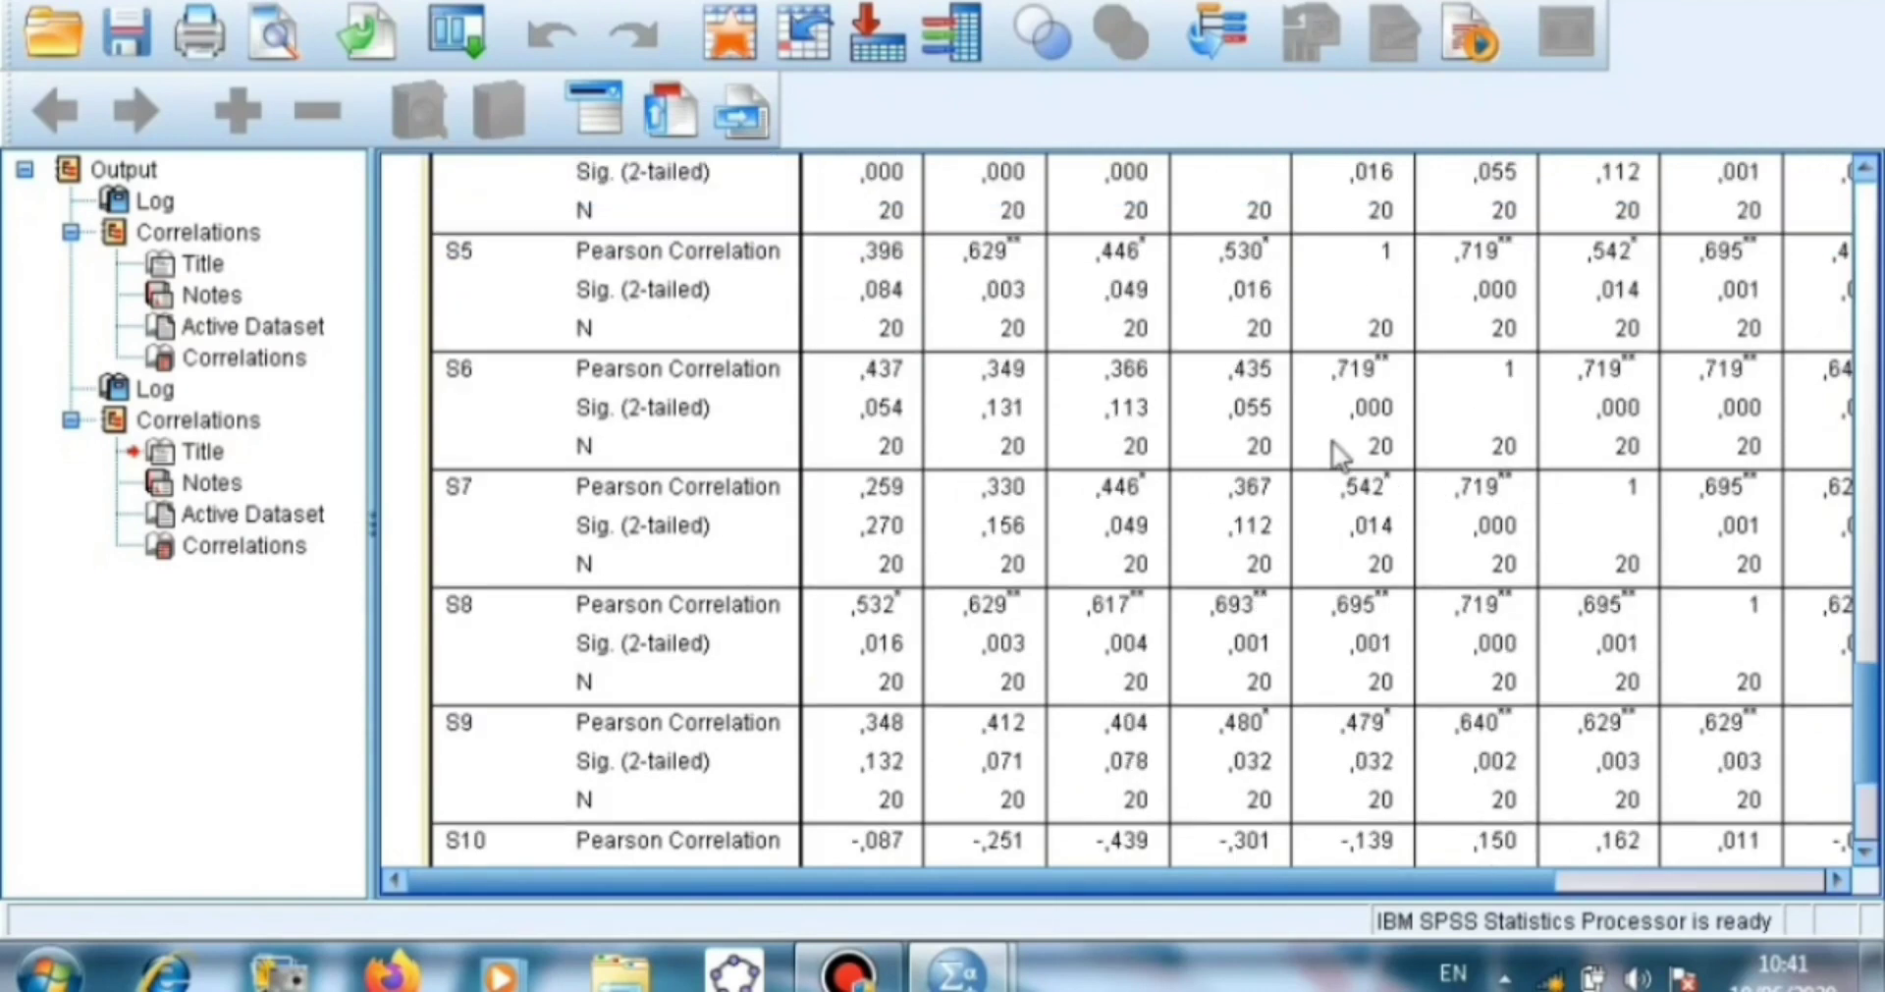
scroll(1306, 442, "up", 5)
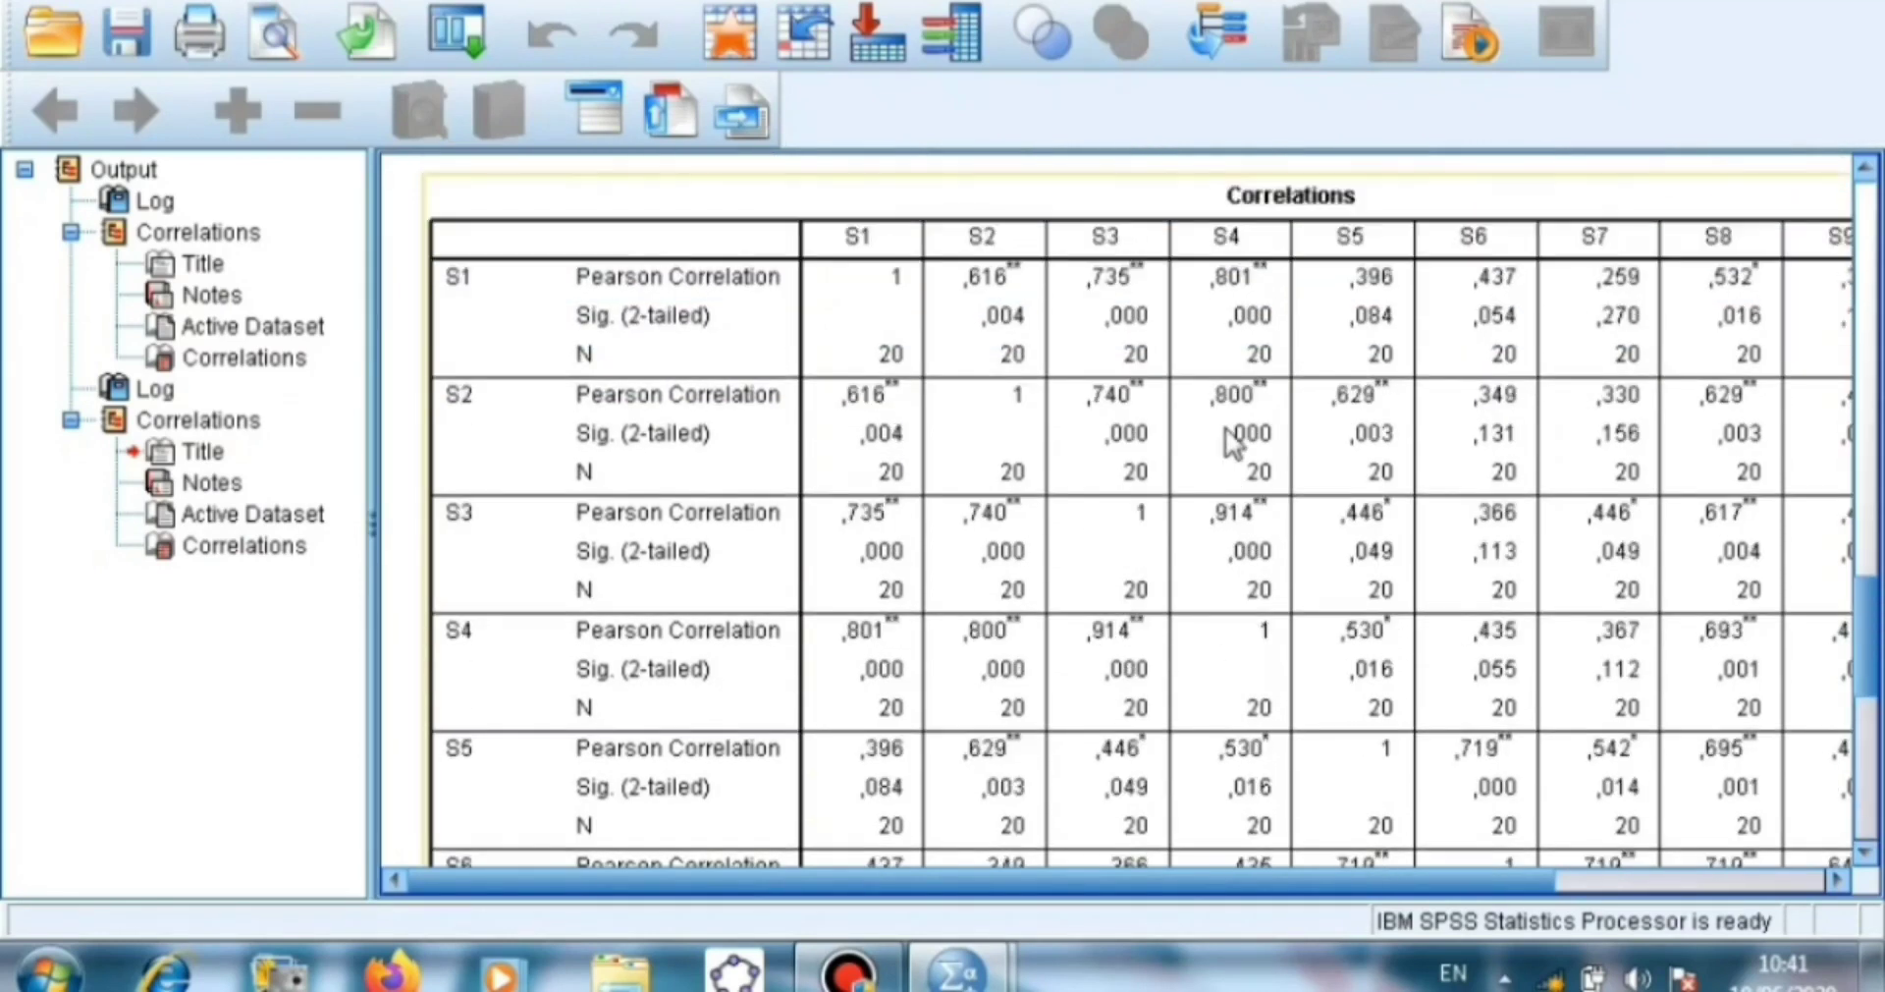
left_click(1837, 878)
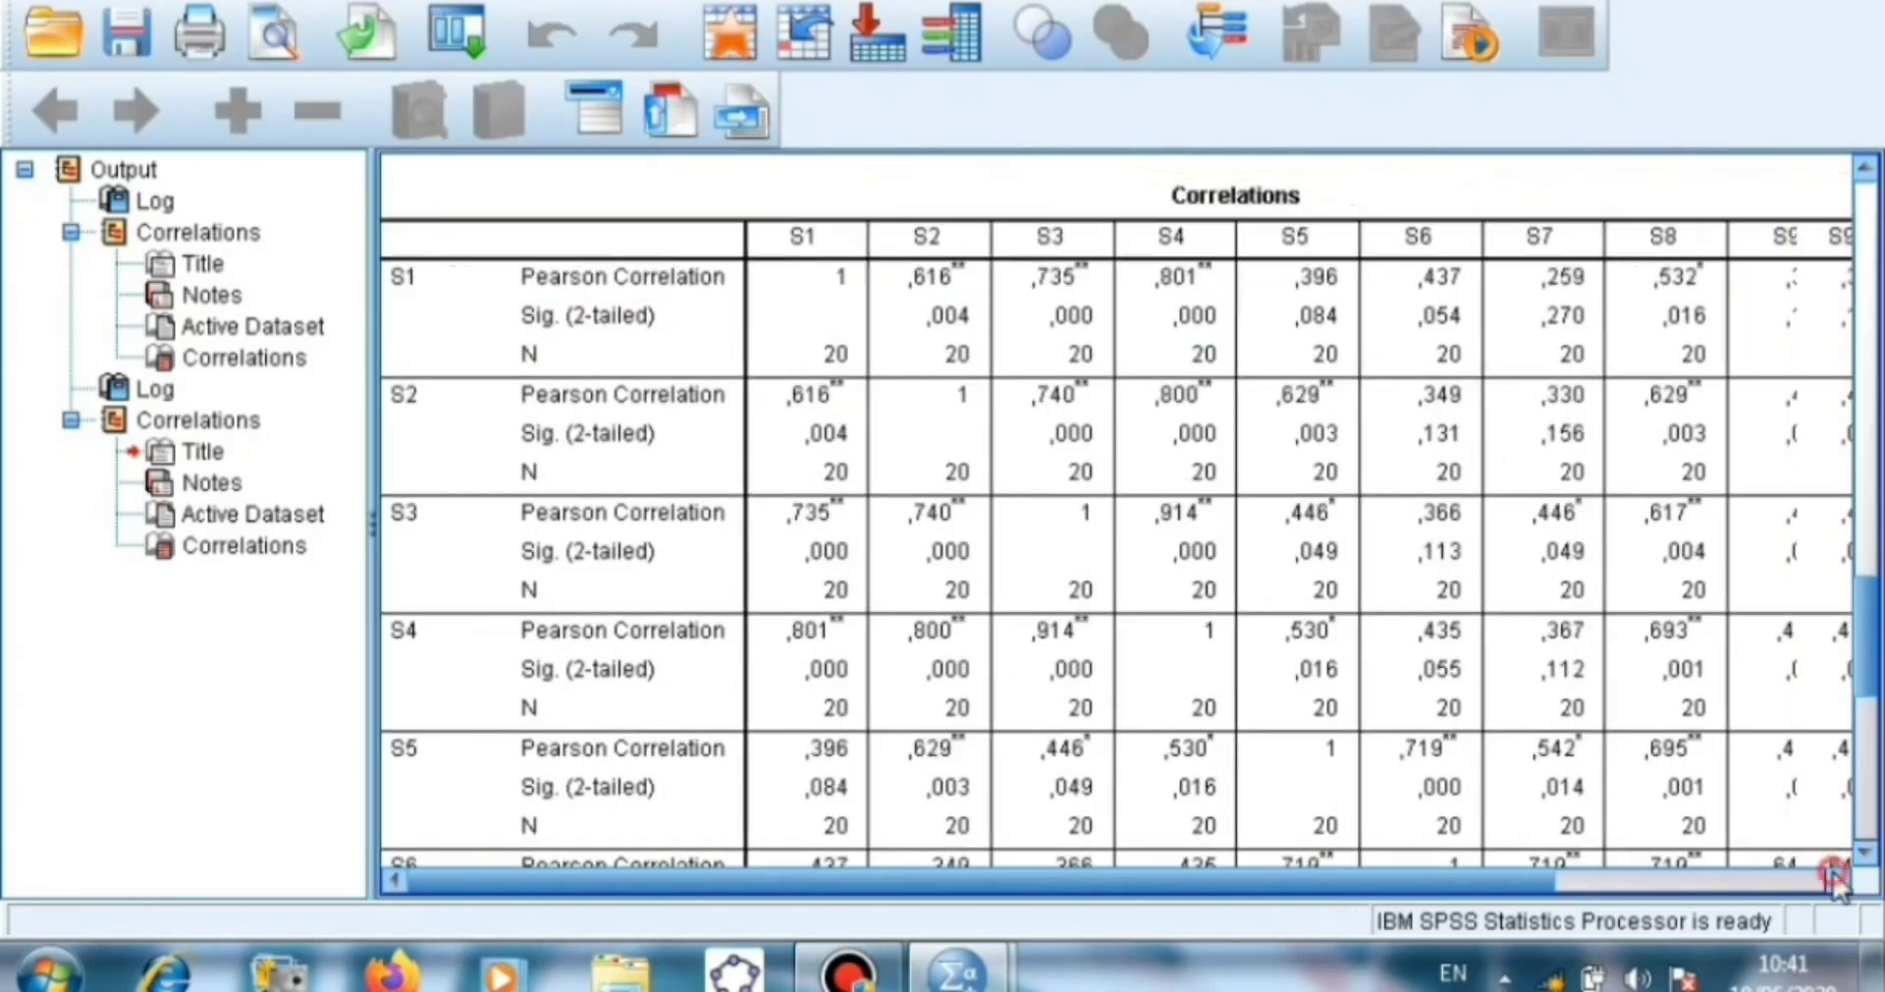
left_click(1838, 878)
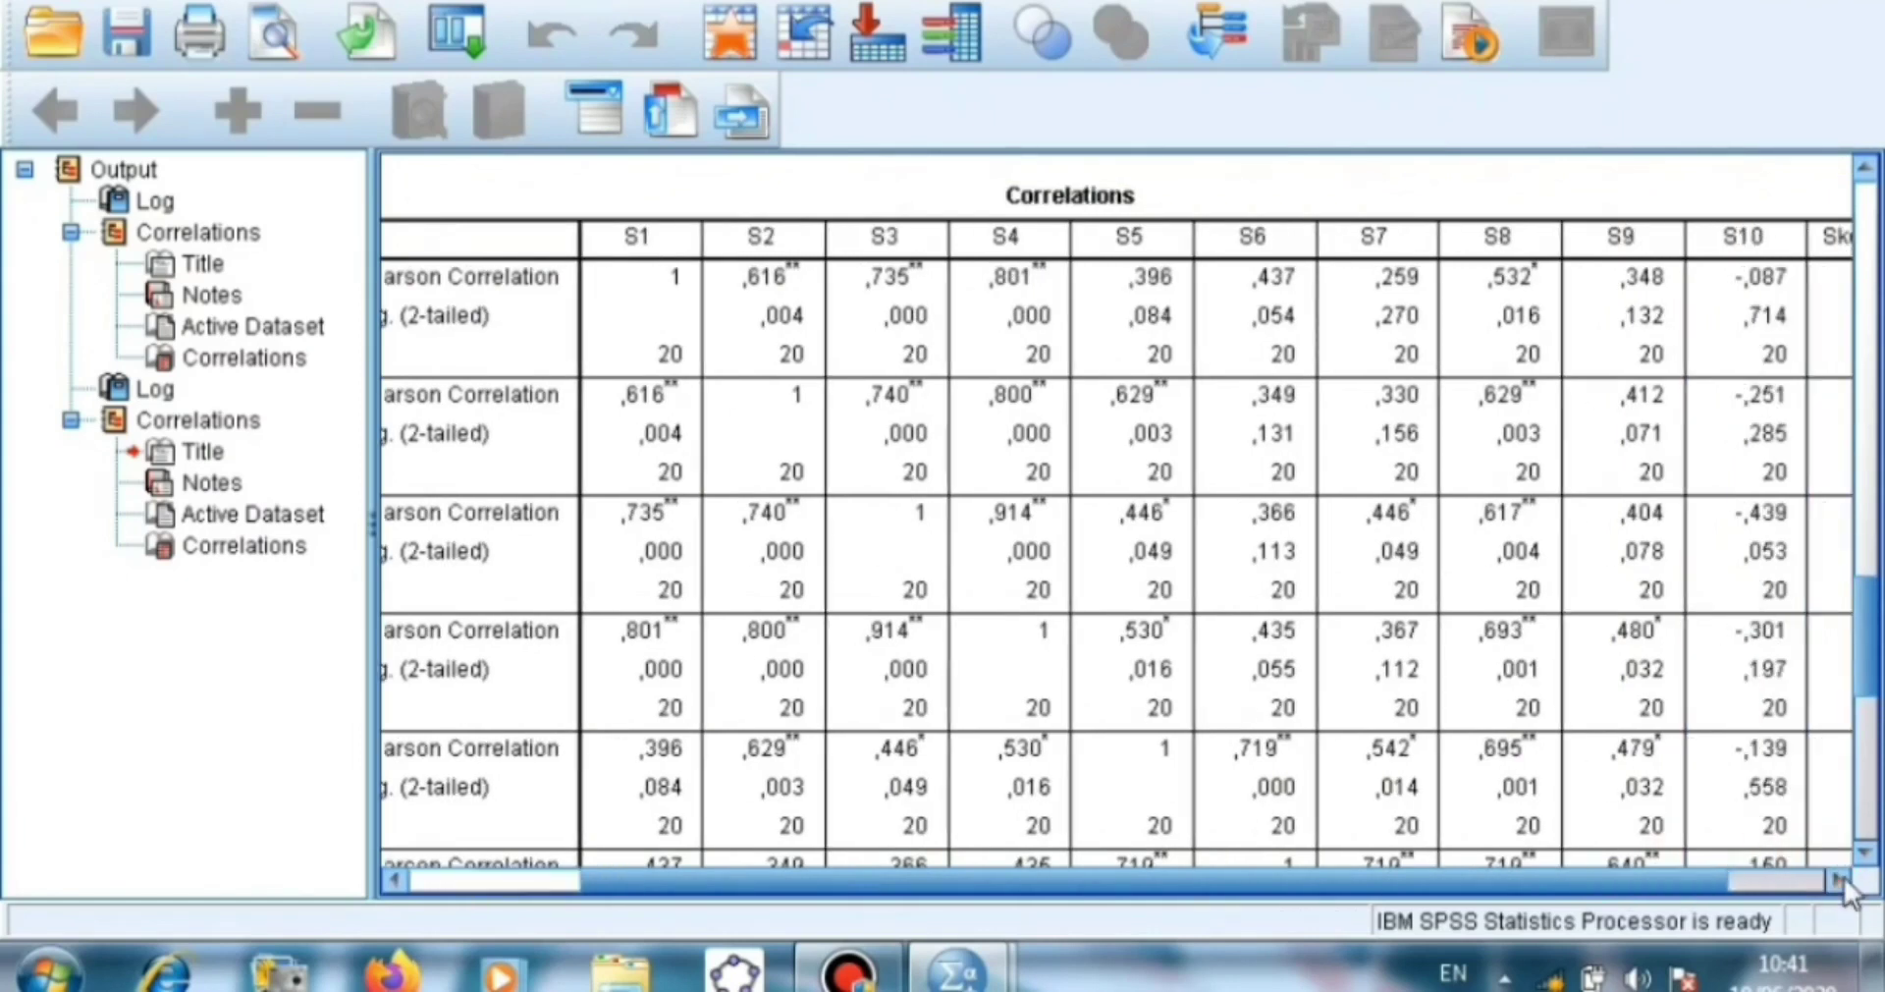
left_click(1838, 879)
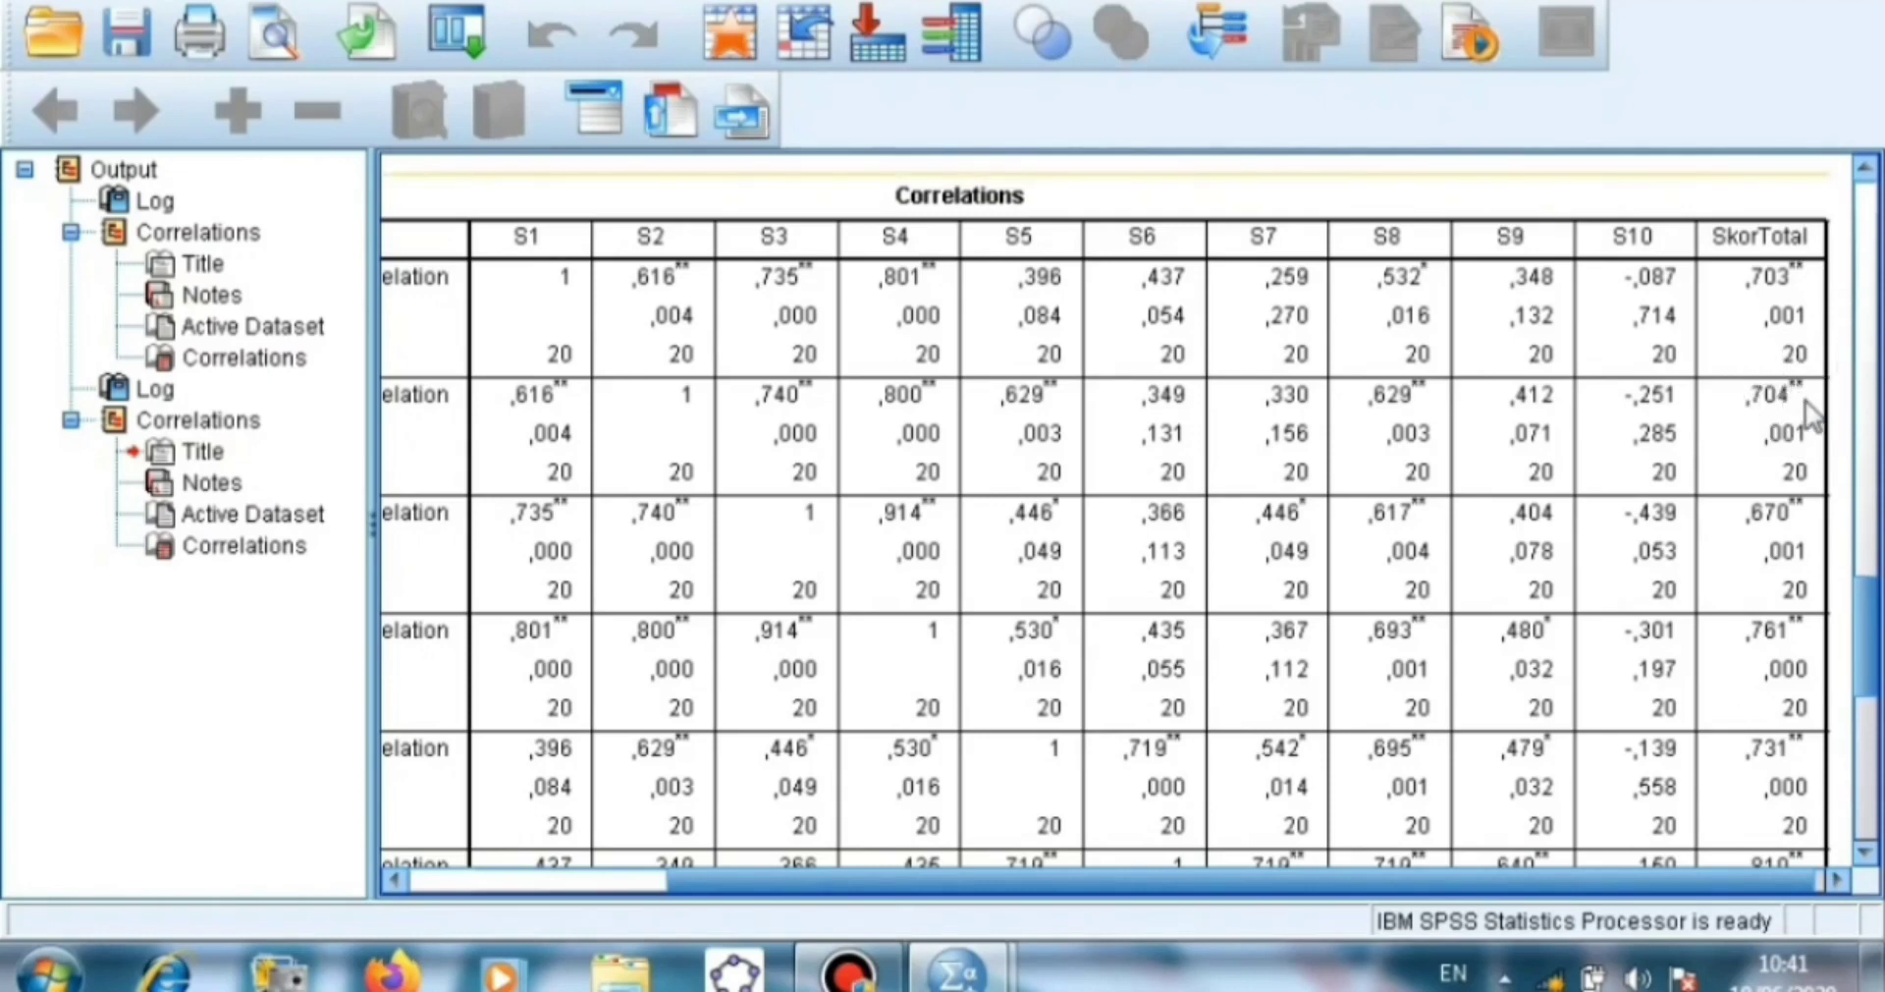
scroll(1797, 412, "down", 3)
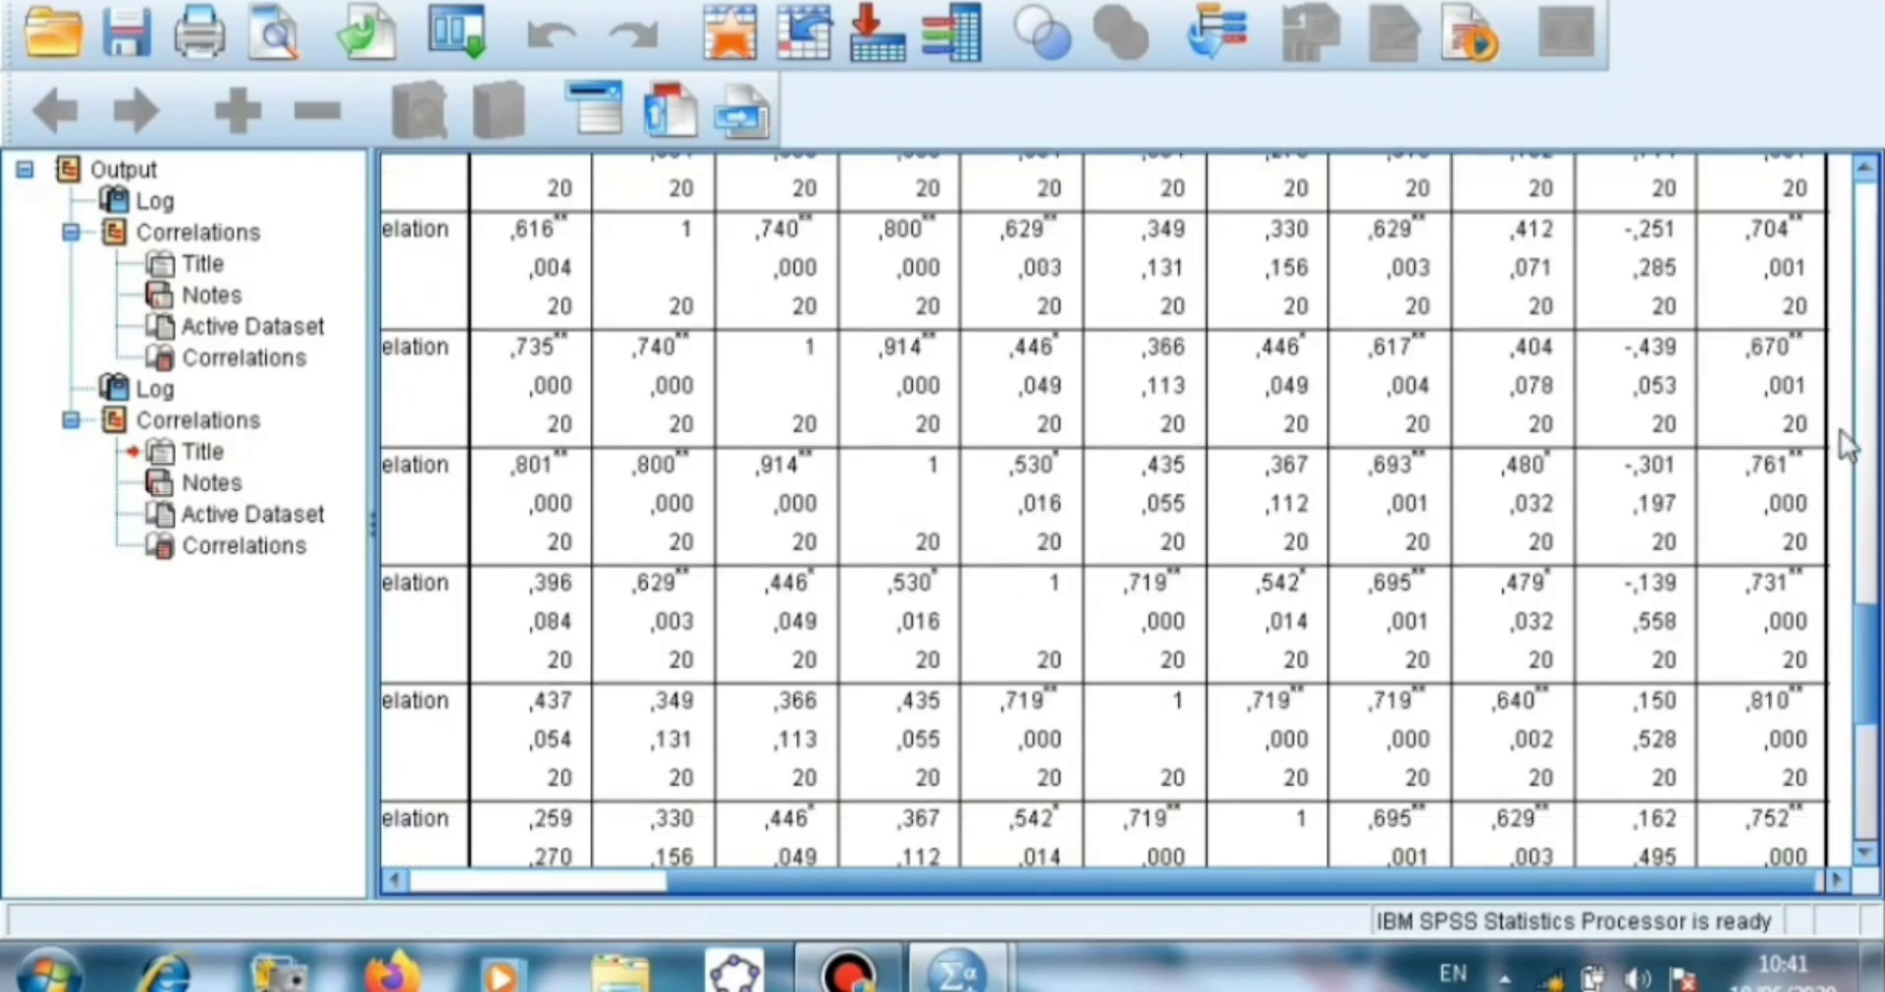
scroll(1846, 447, "down", 3)
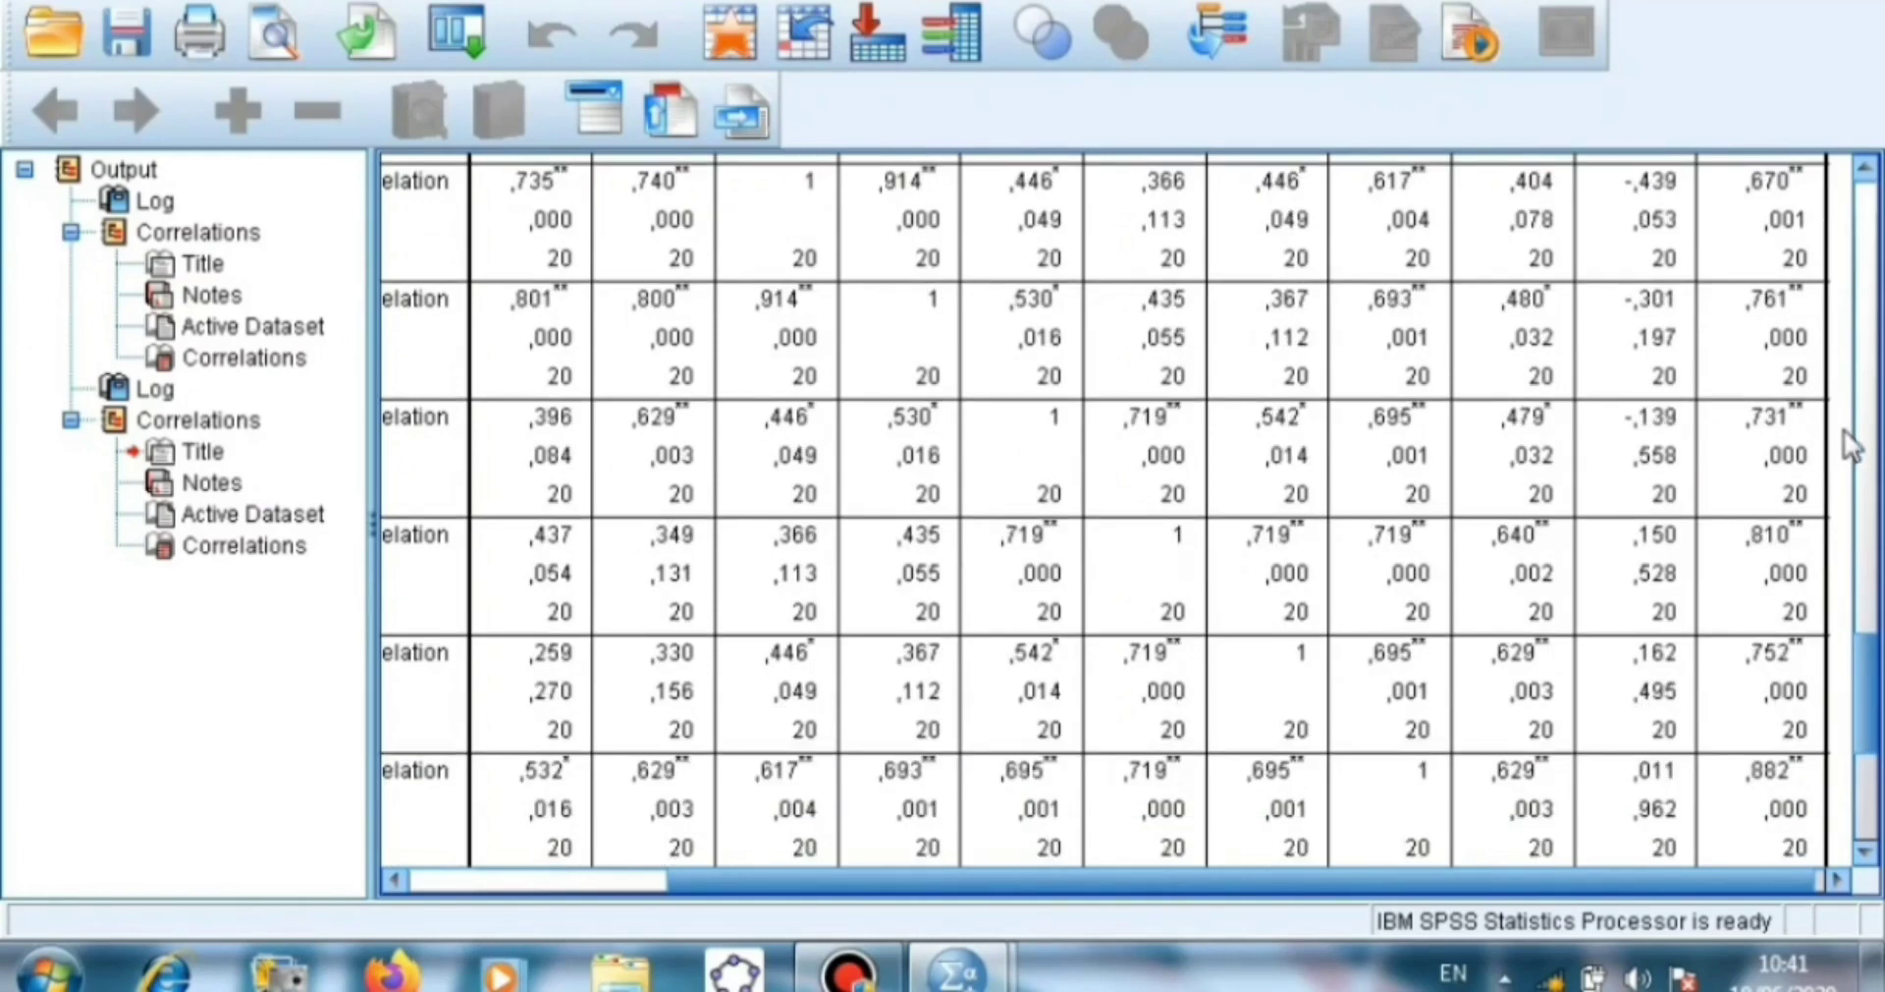
scroll(1846, 447, "down", 5)
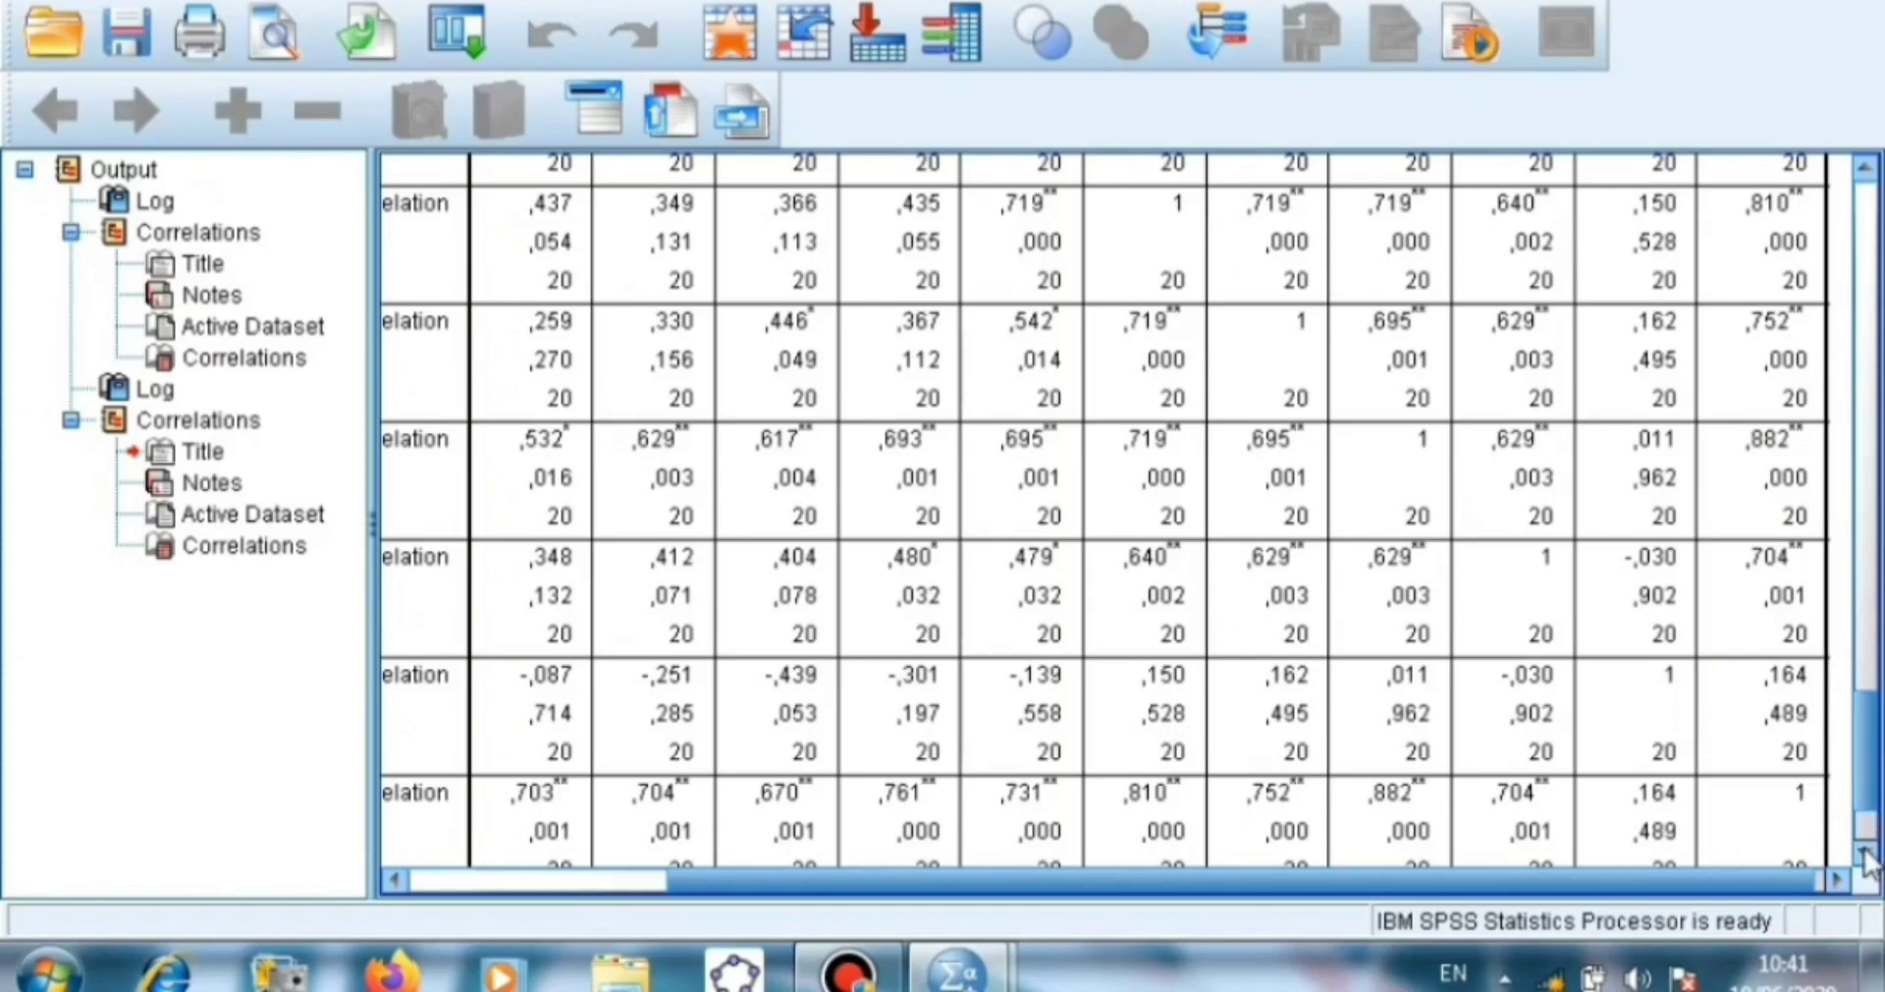
scroll(1866, 859, "down", 3)
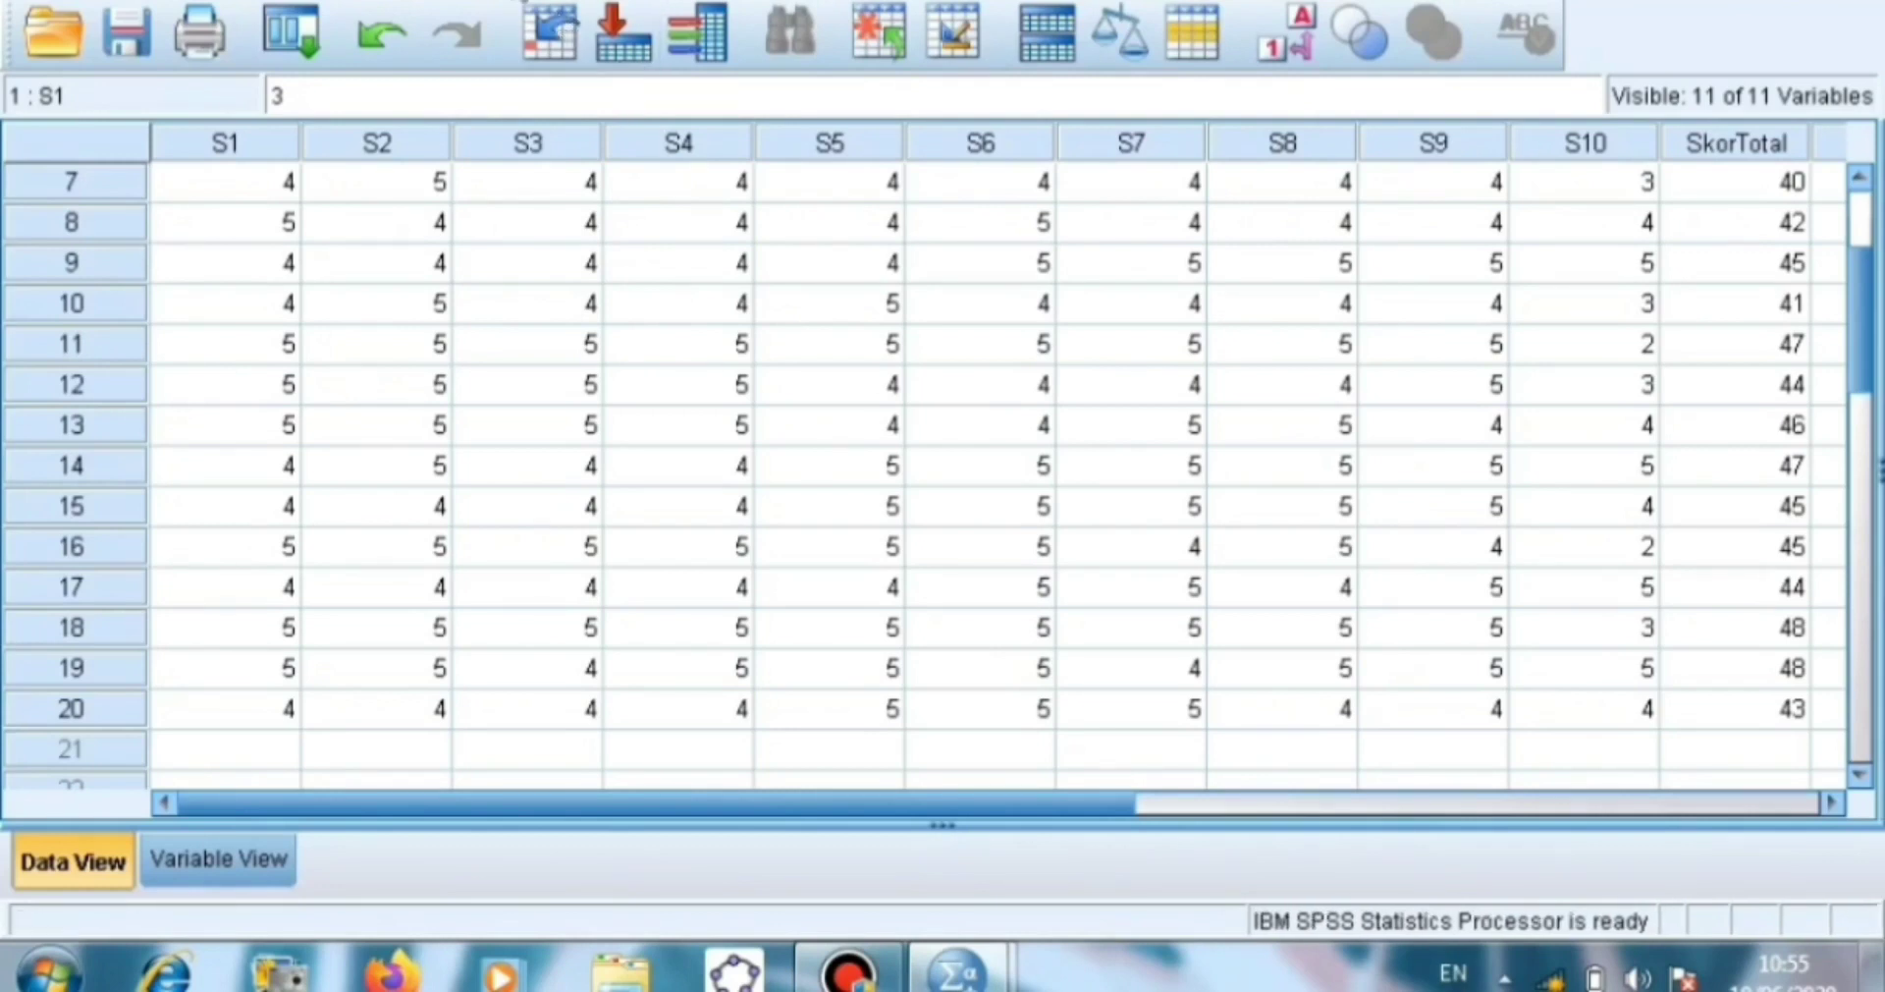
- Set up a Reliability Analysis with items S1 through S9, excluding S10 and SkorTotal and keeping the Alpha model
key("alt+a")
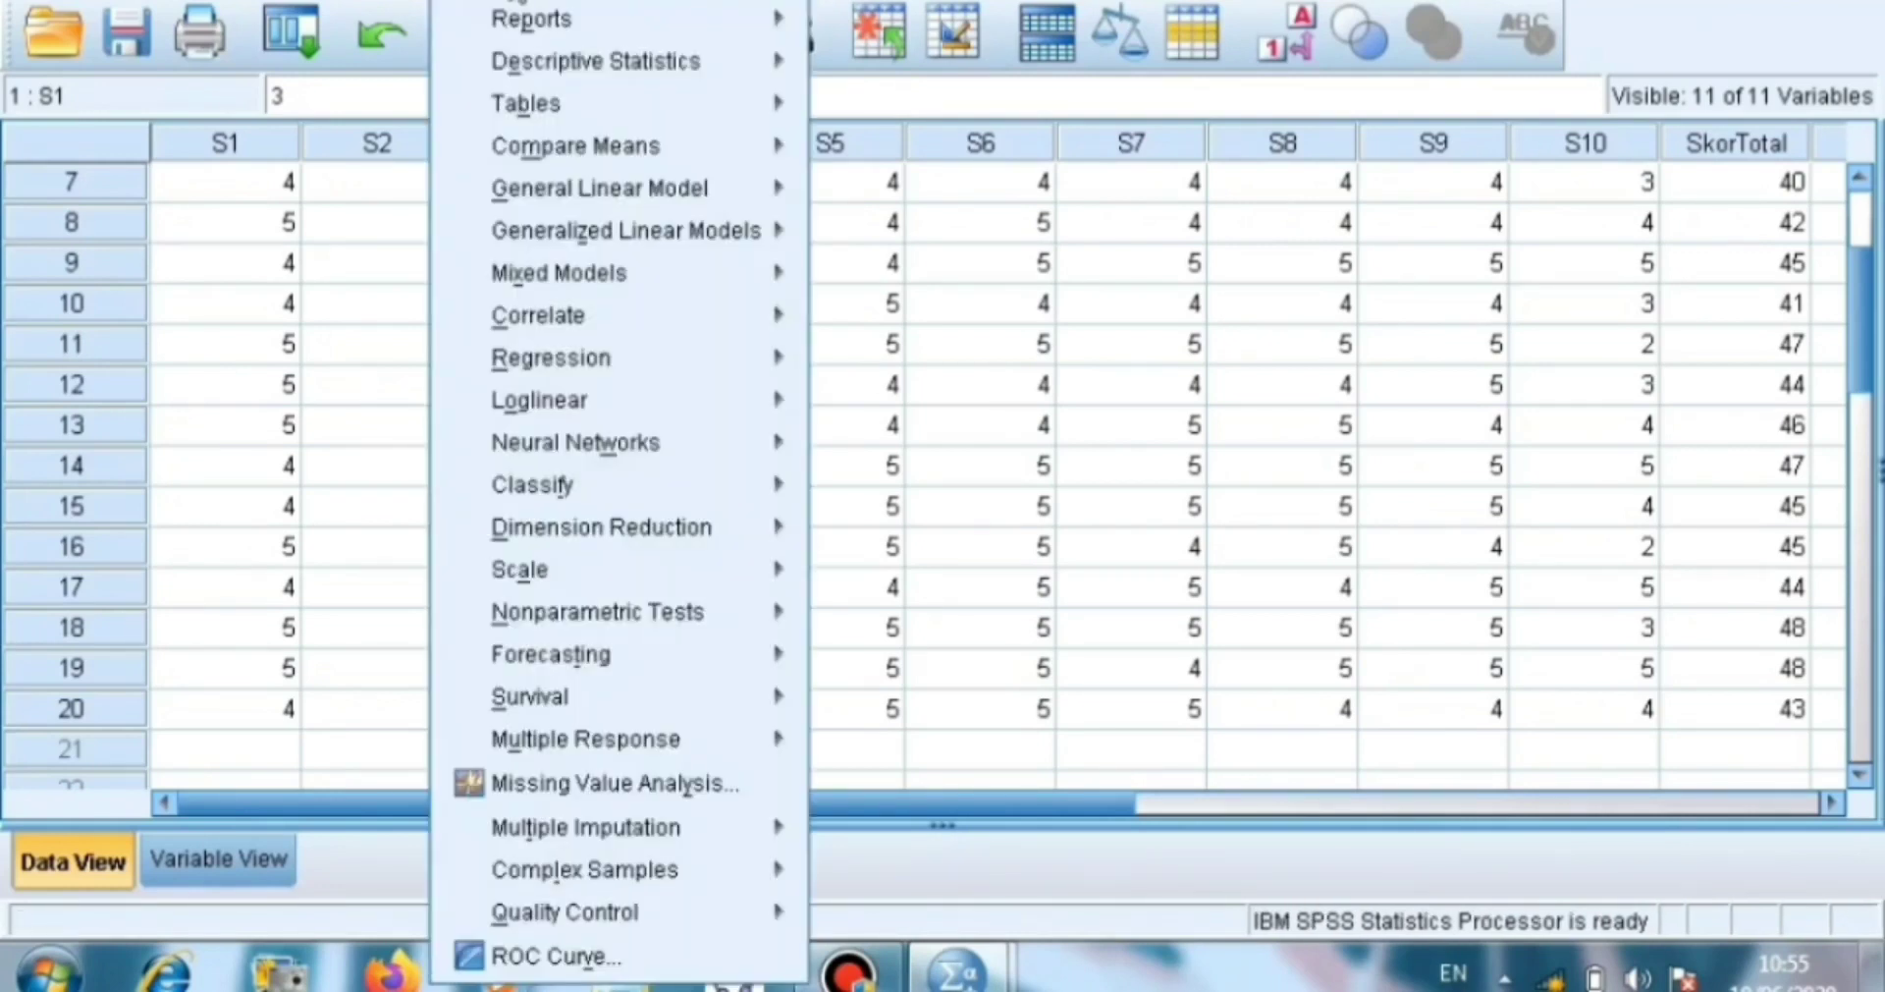
mouse_move(623, 571)
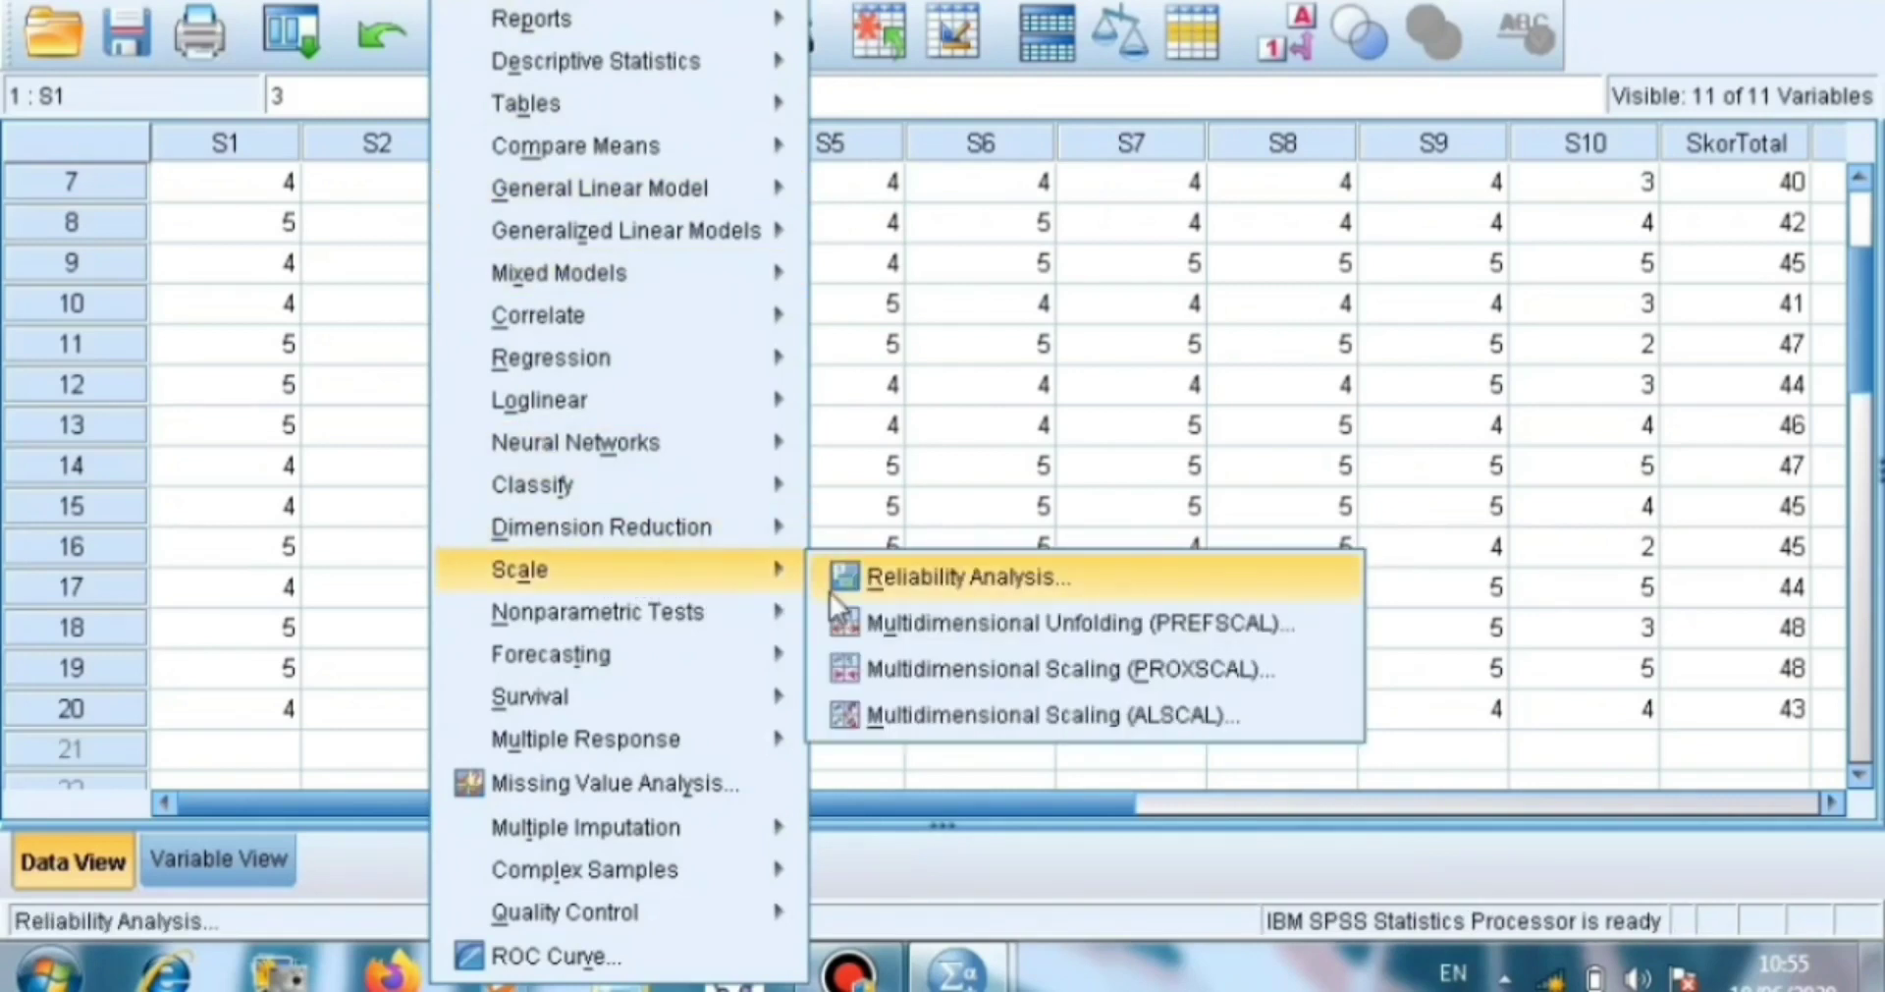
left_click(862, 589)
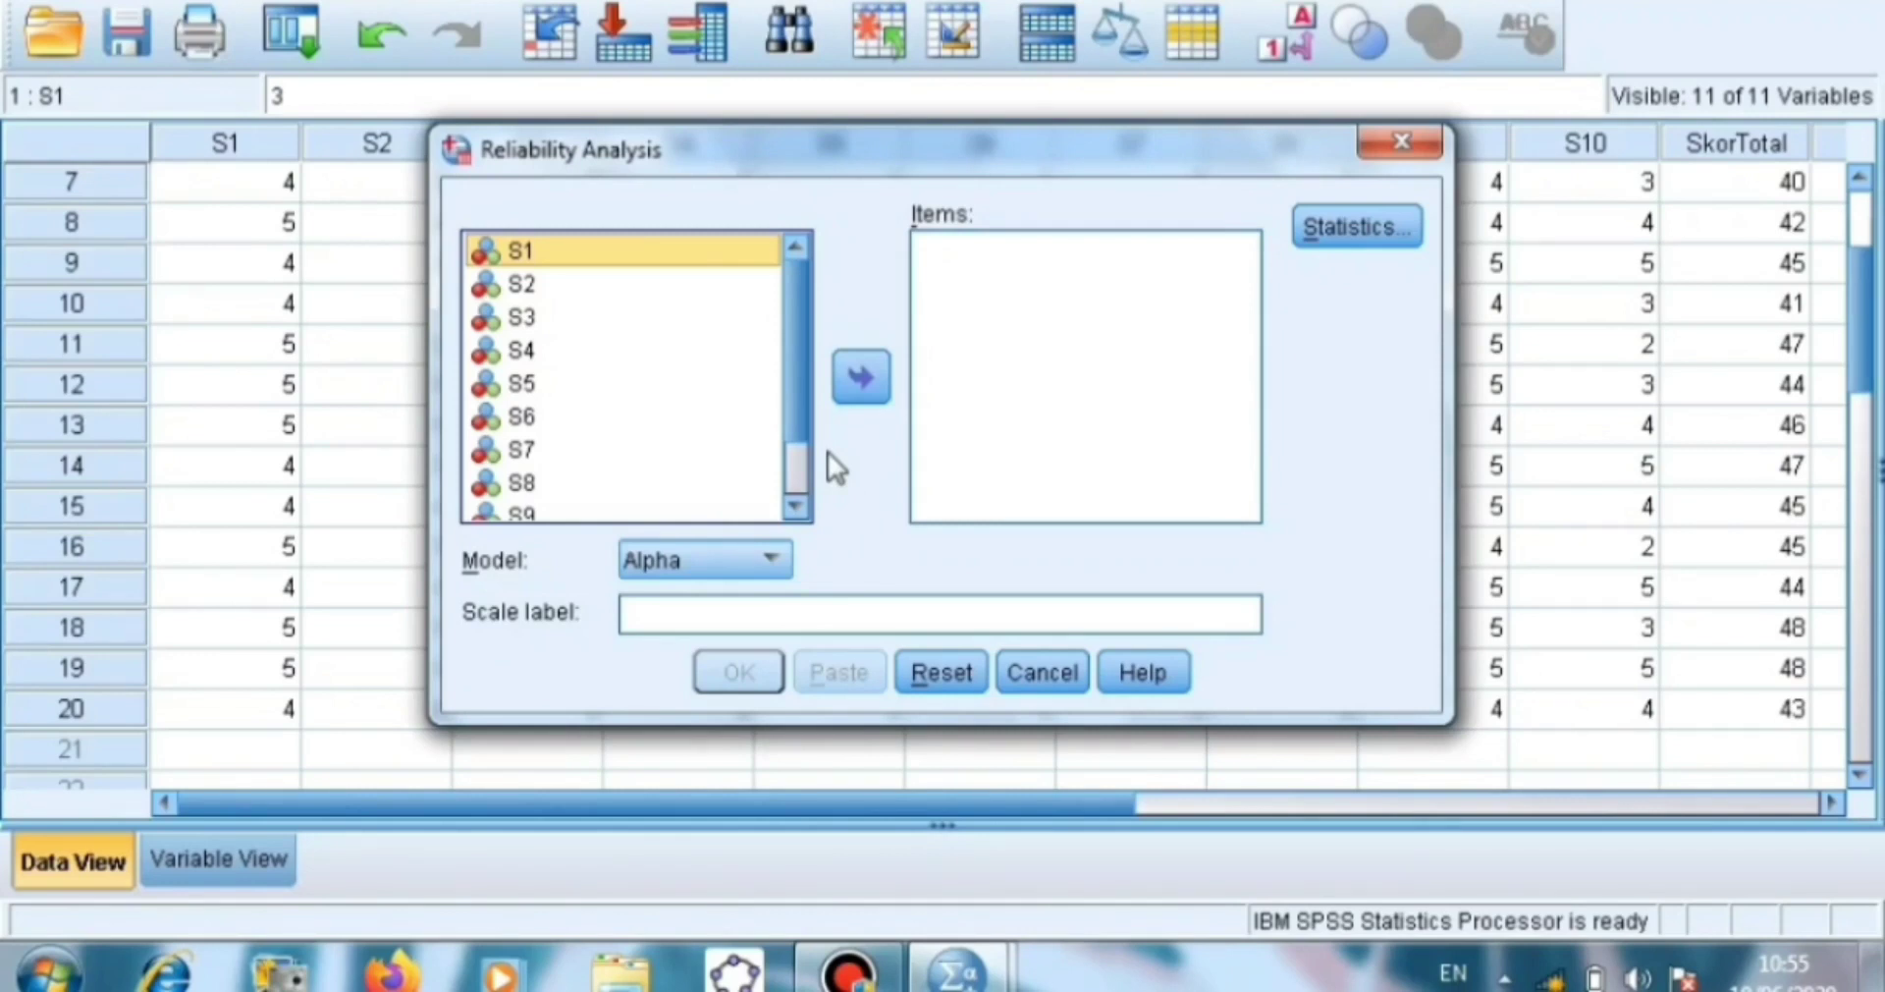
key("ctrl+a")
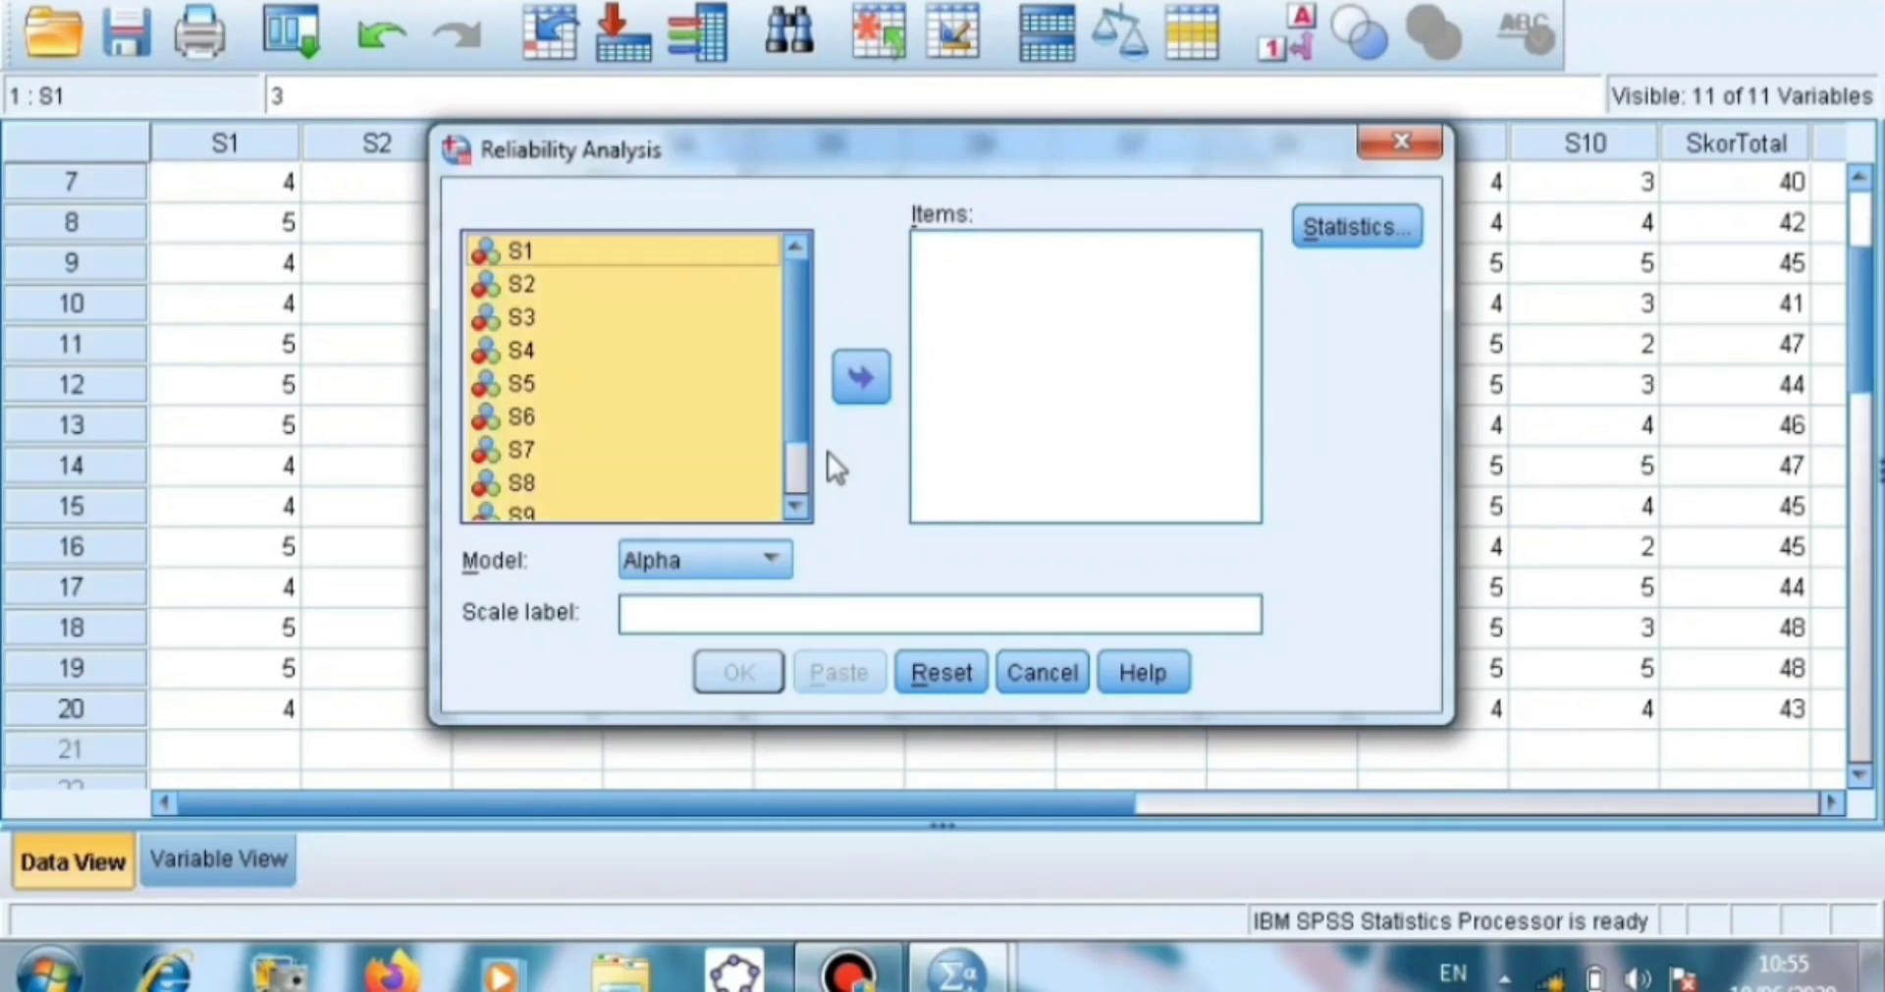
left_click(863, 378)
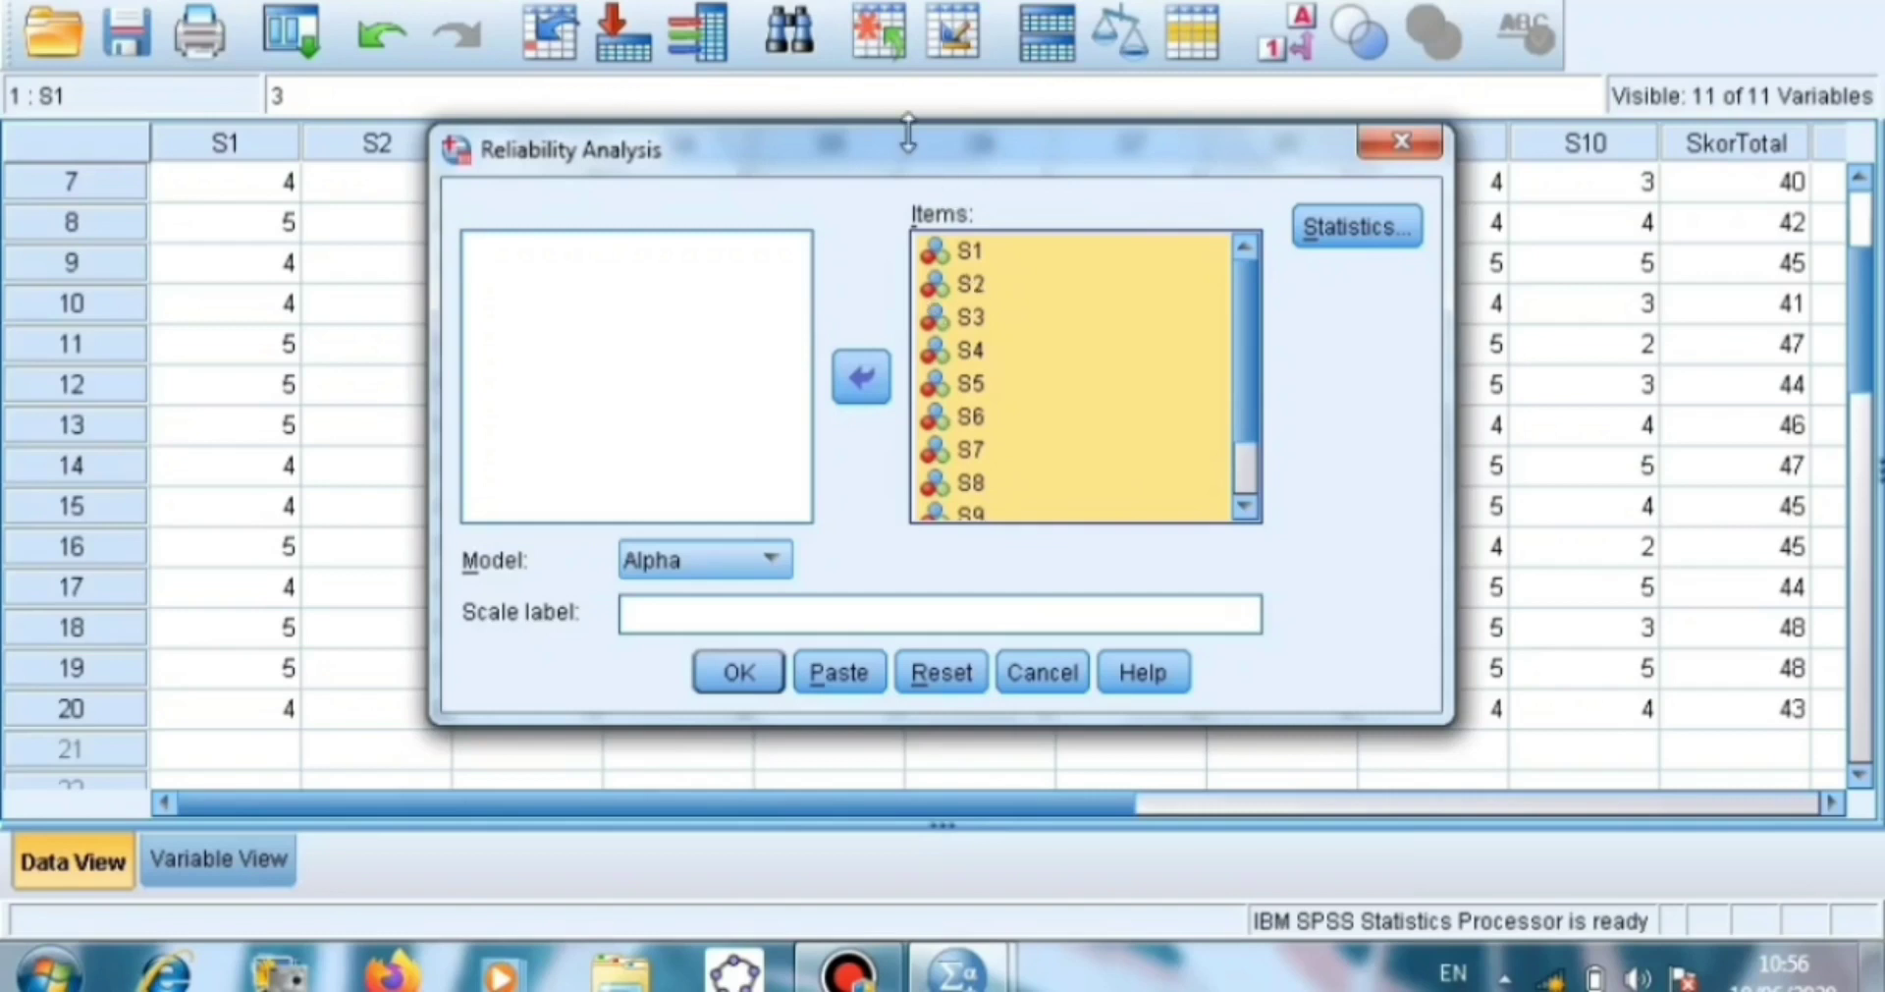
scroll(1134, 429, "down", 2)
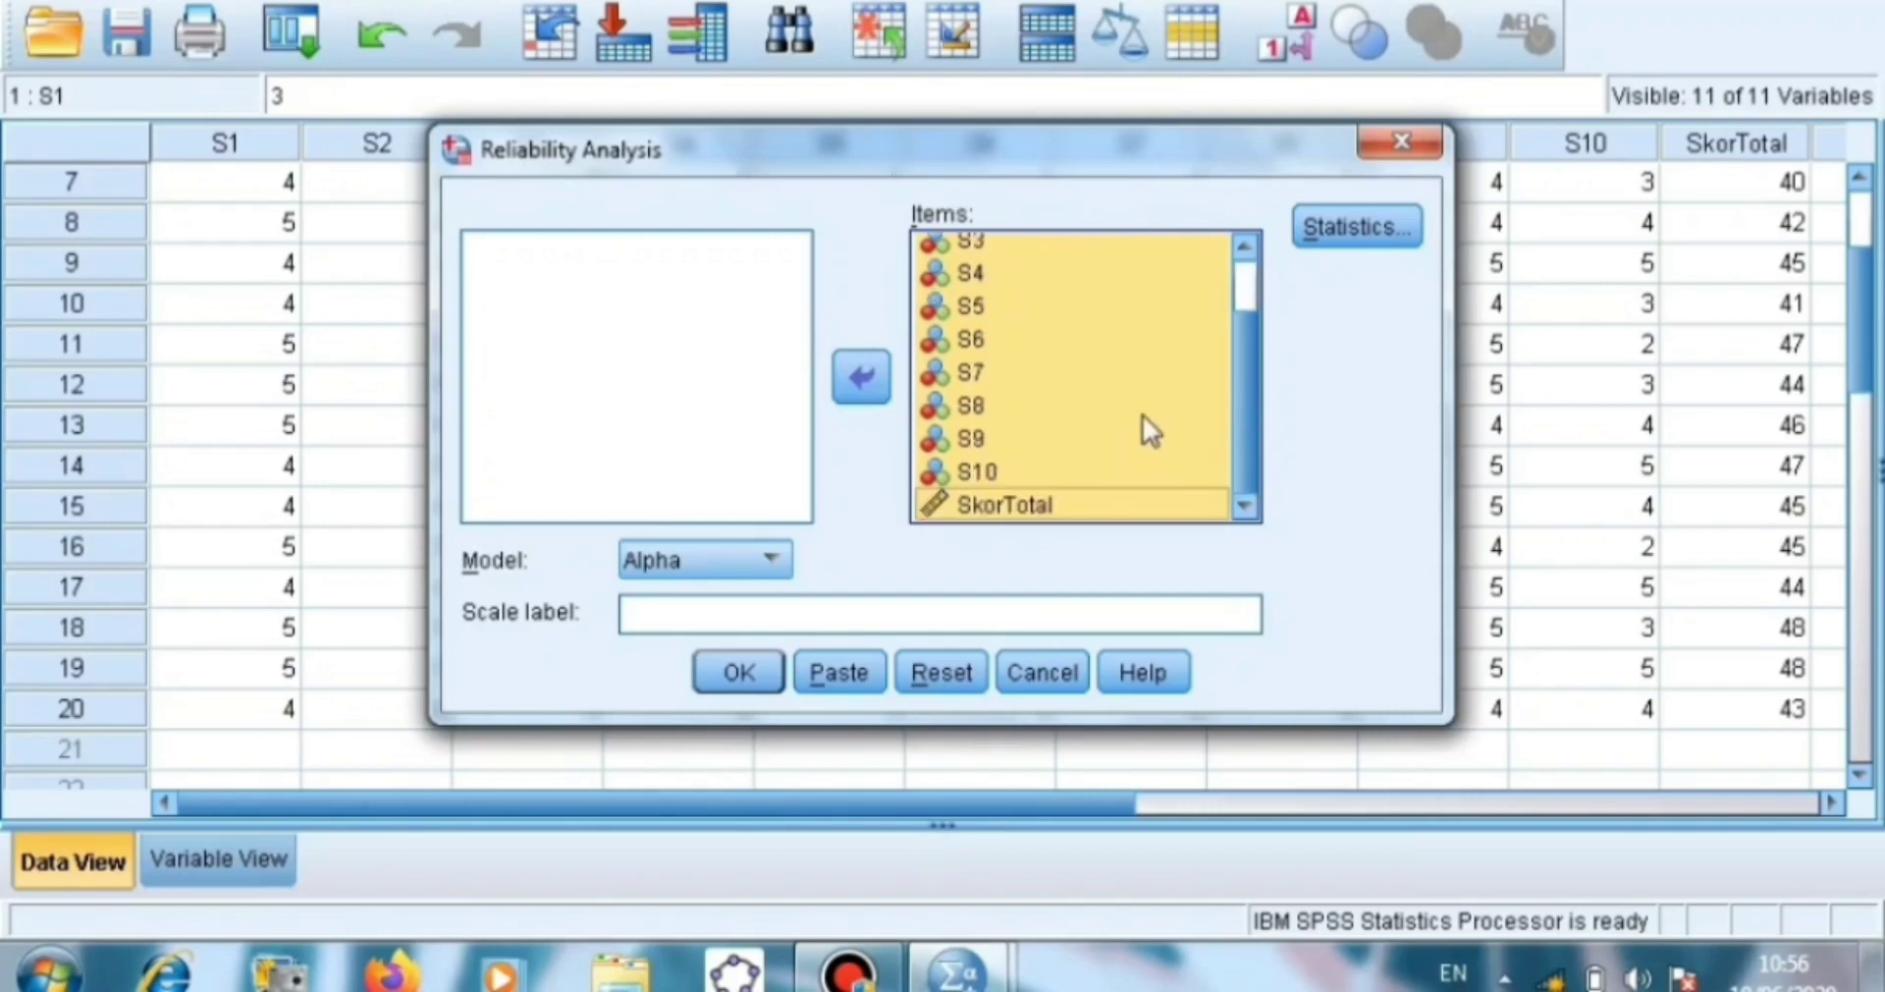
left_click(1007, 501)
left_click(970, 472)
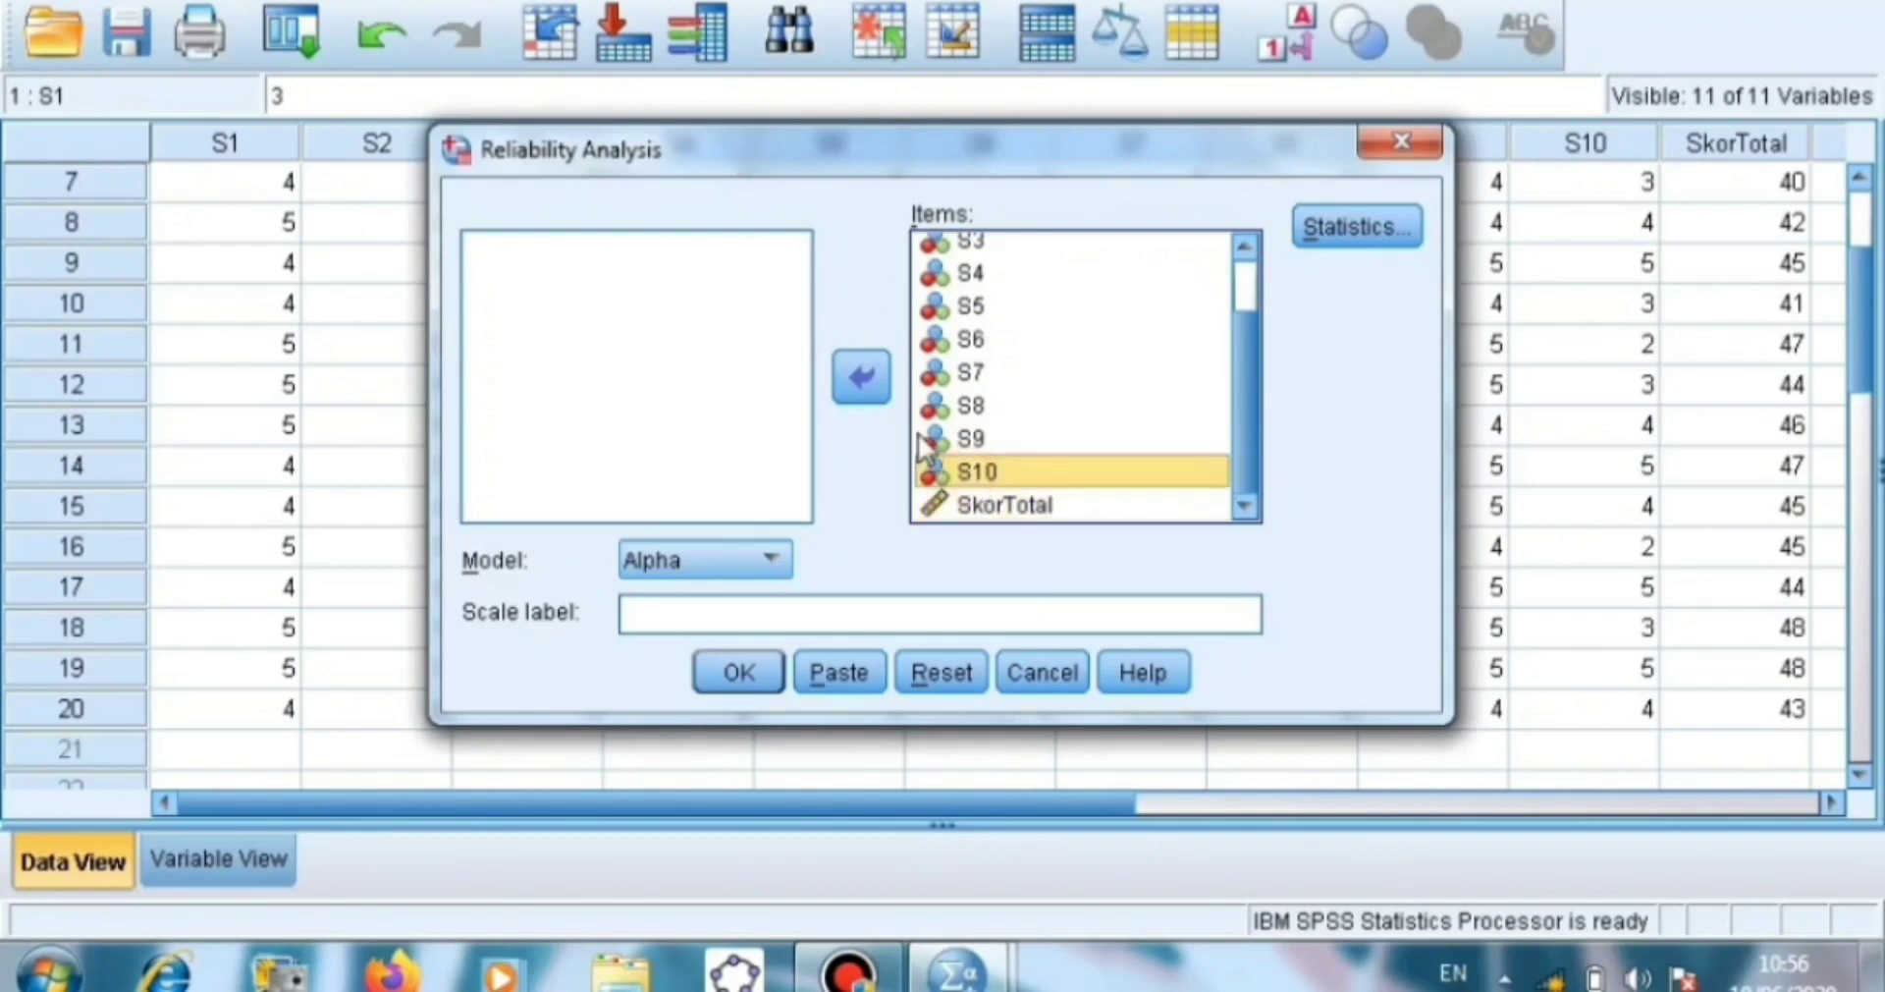
key("shift+Down")
left_click(875, 383)
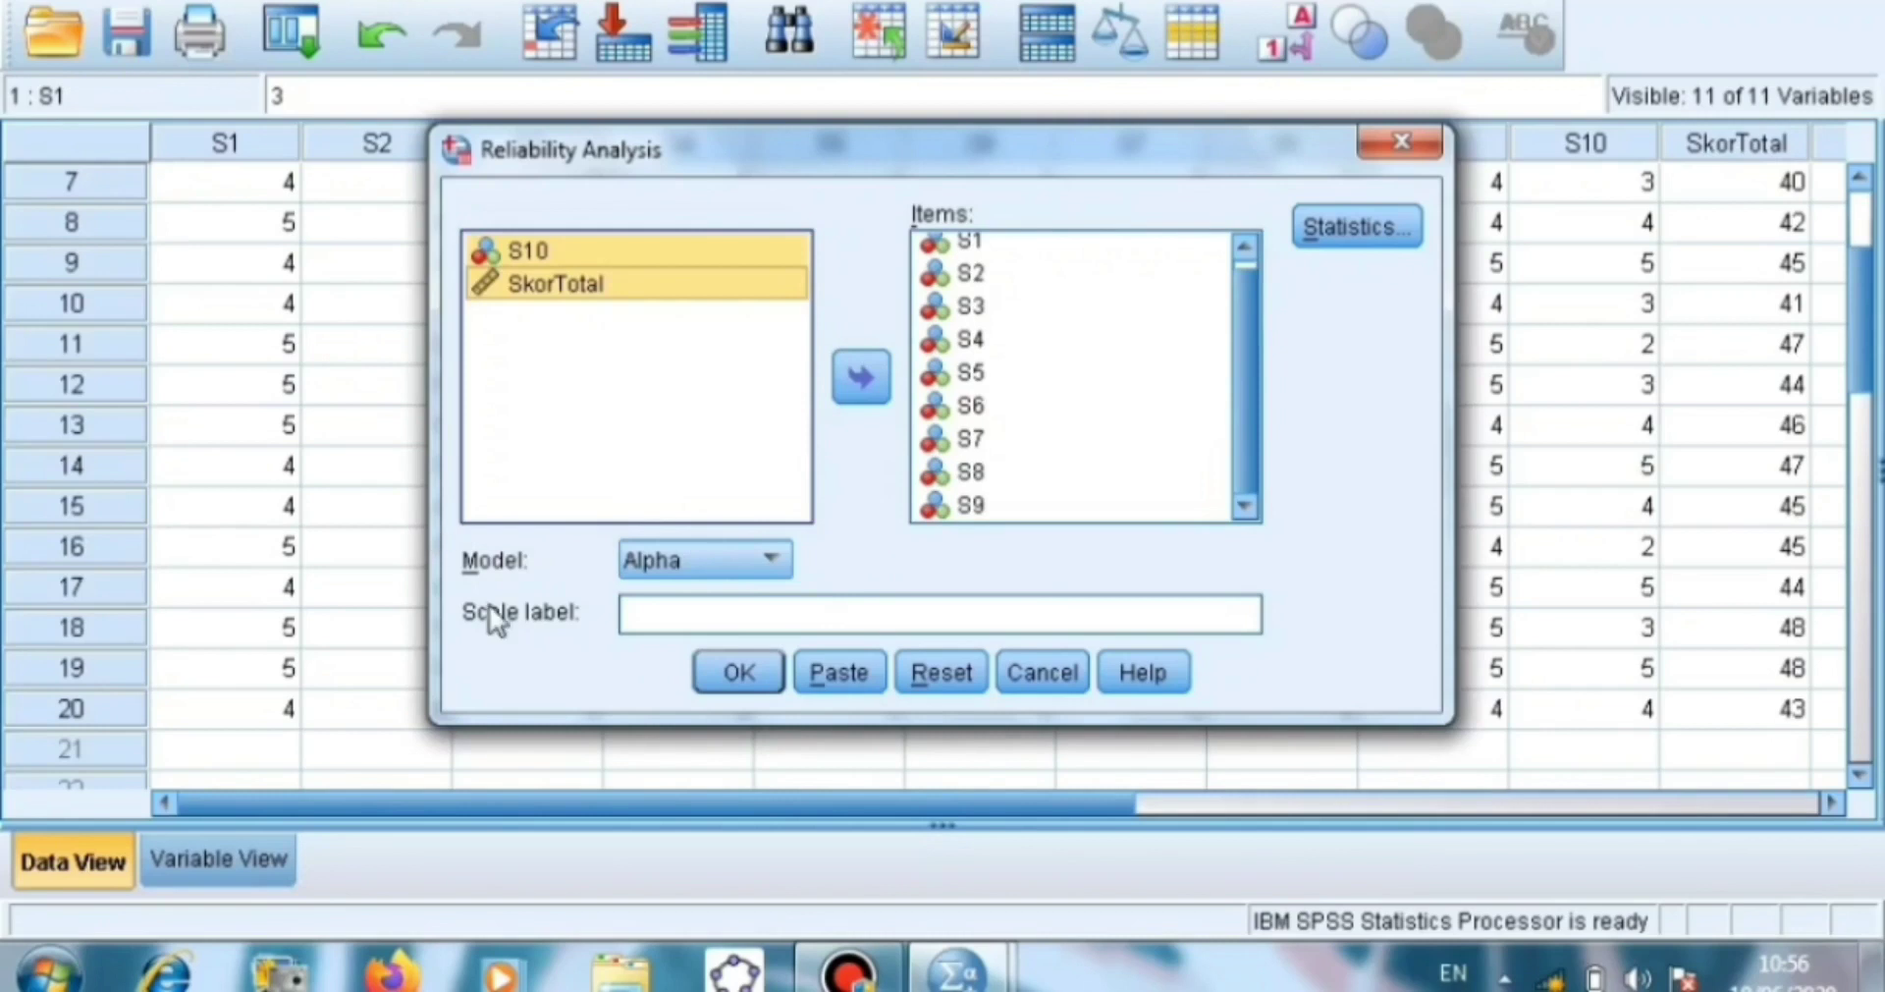
- Request the Scale if item deleted descriptives and run the reliability analysis
left_click(1329, 233)
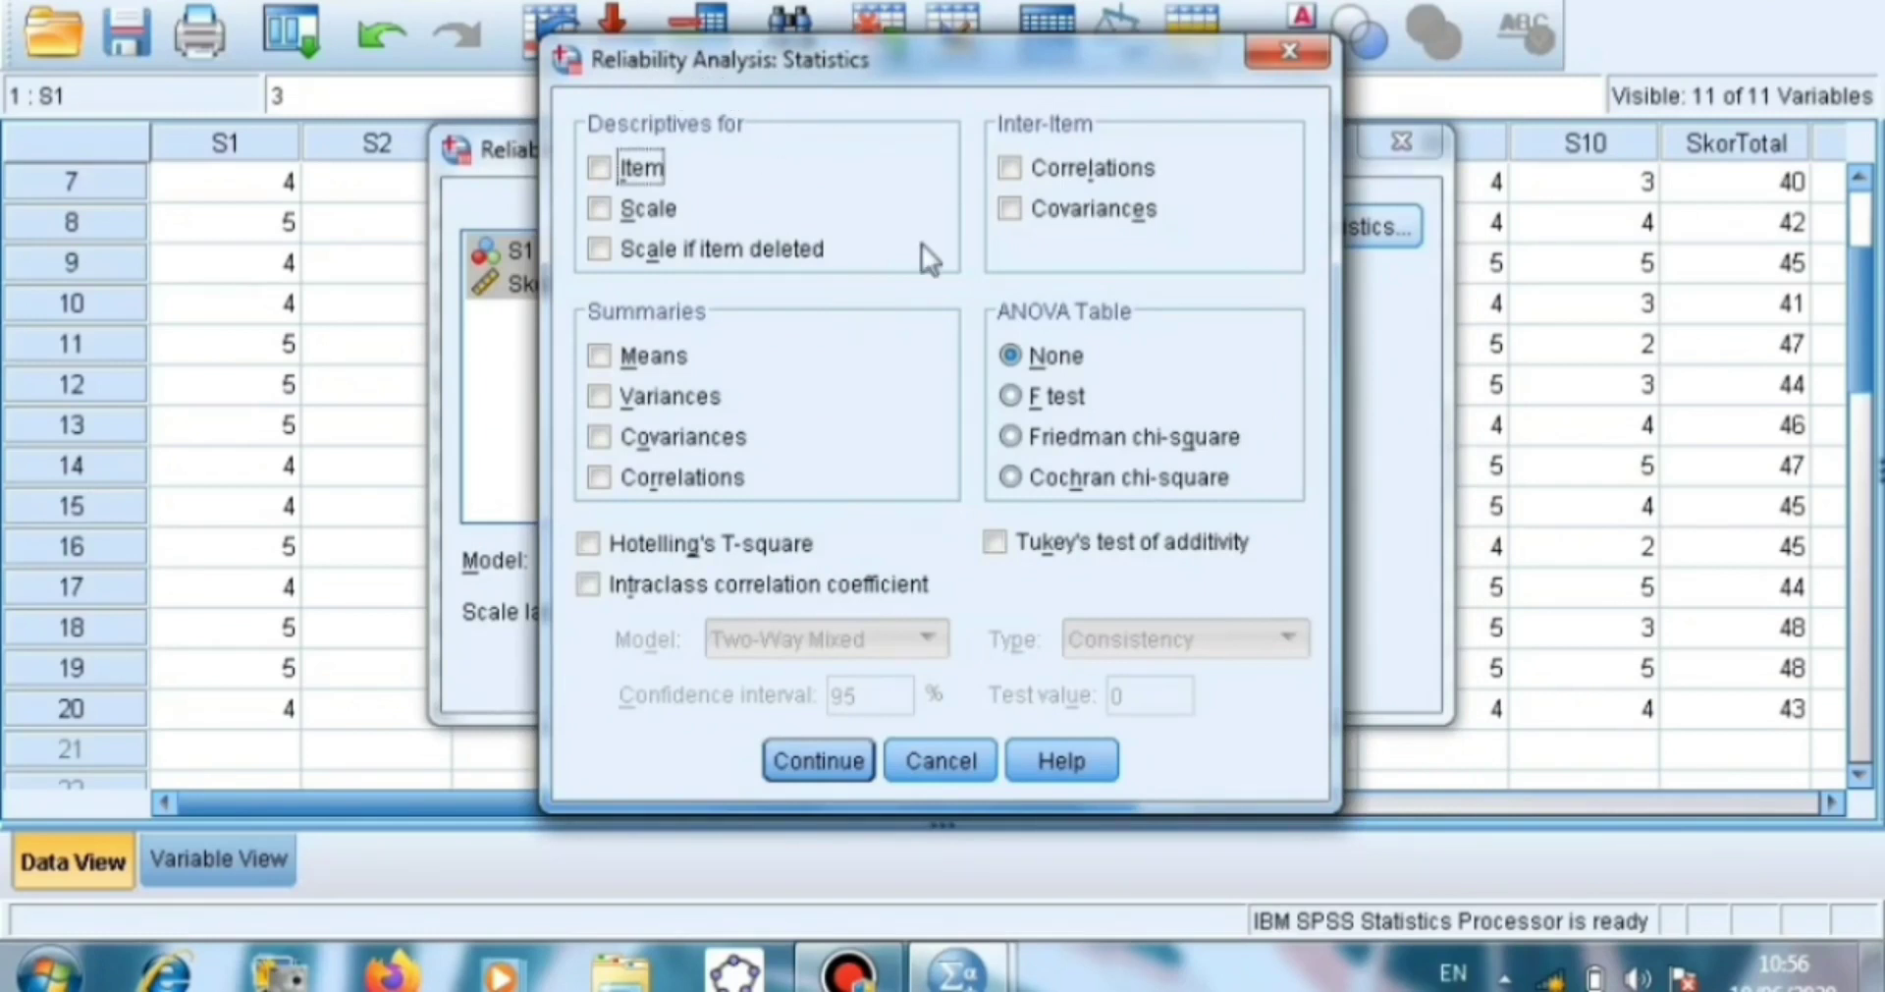
left_click(784, 245)
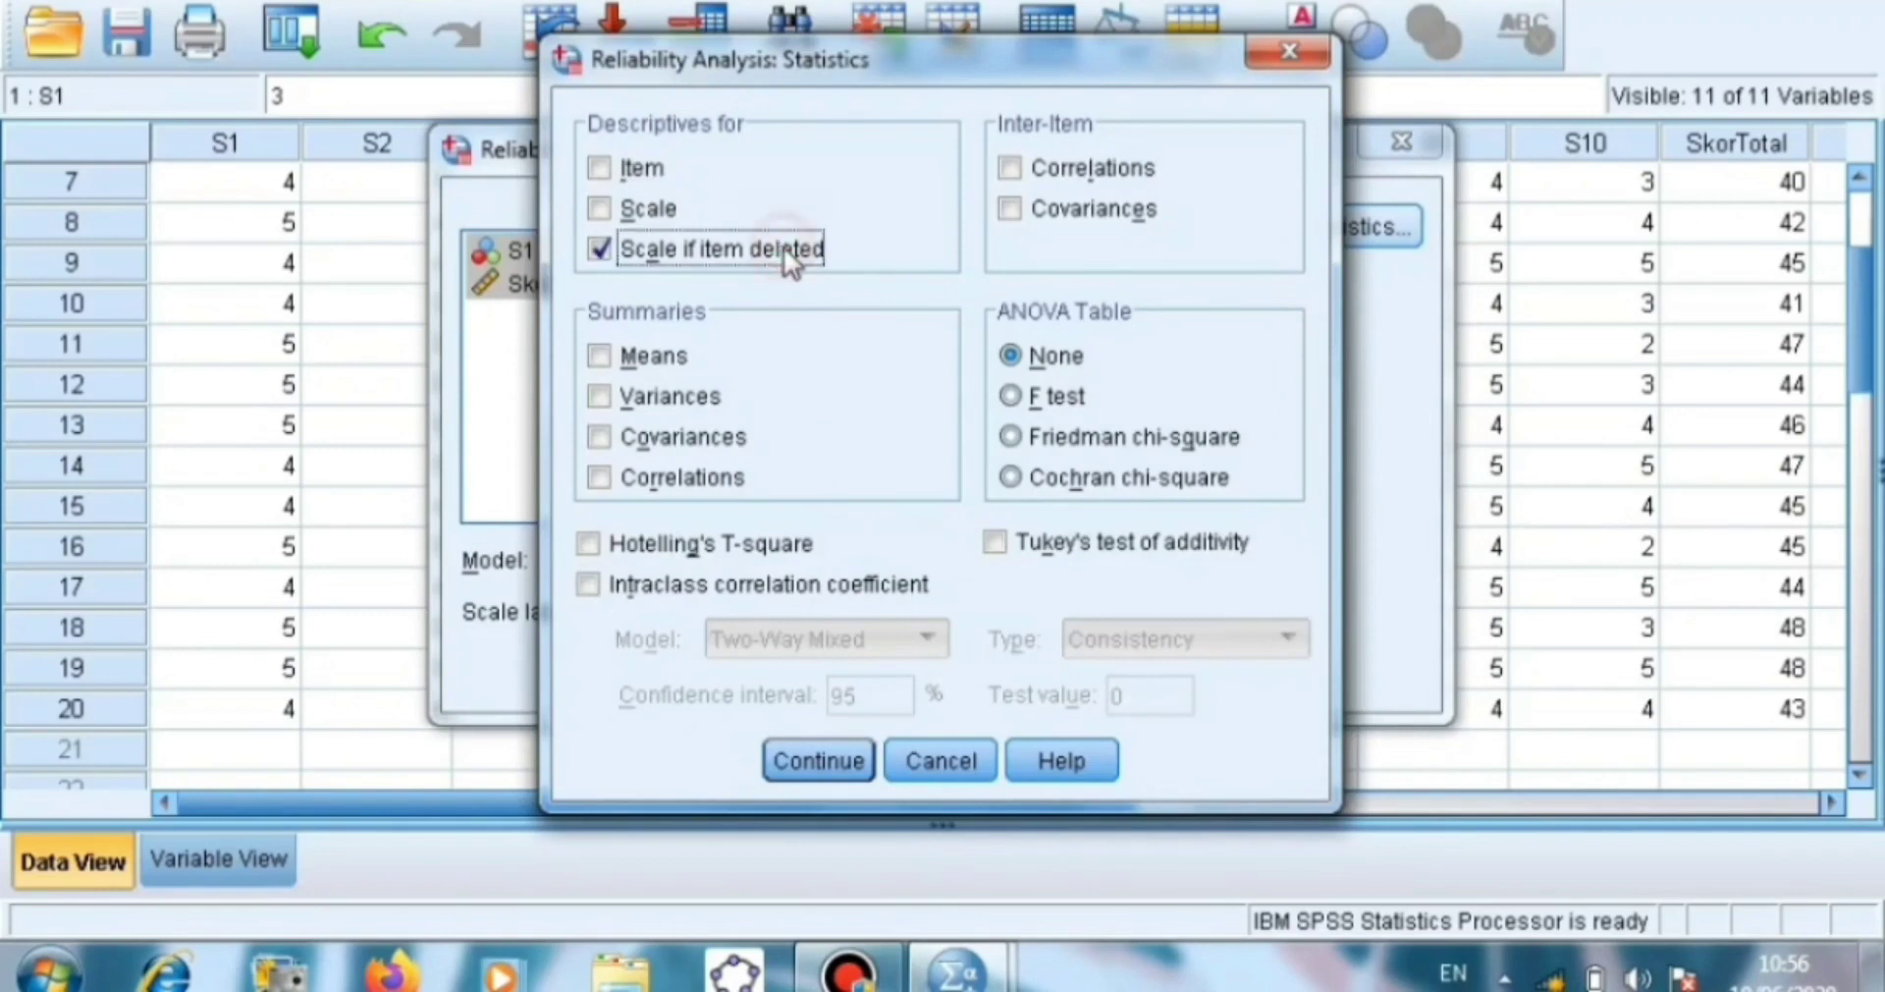
left_click(849, 771)
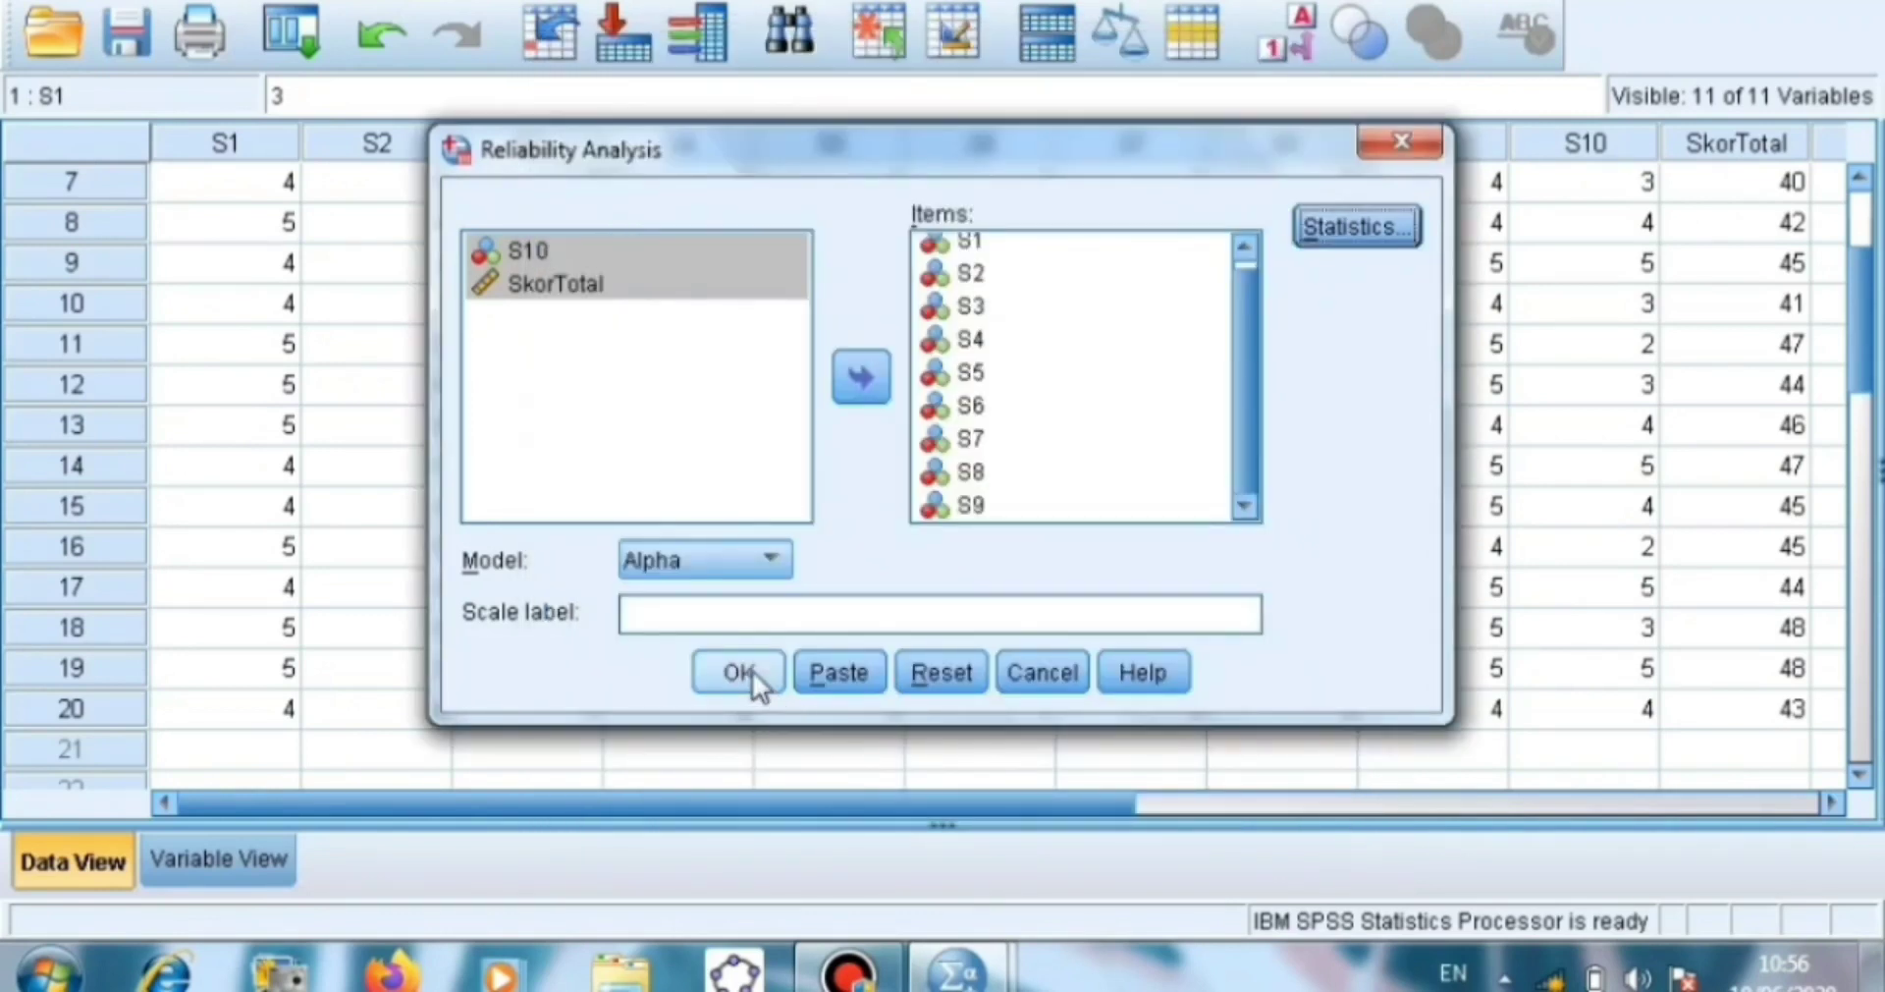
left_click(739, 672)
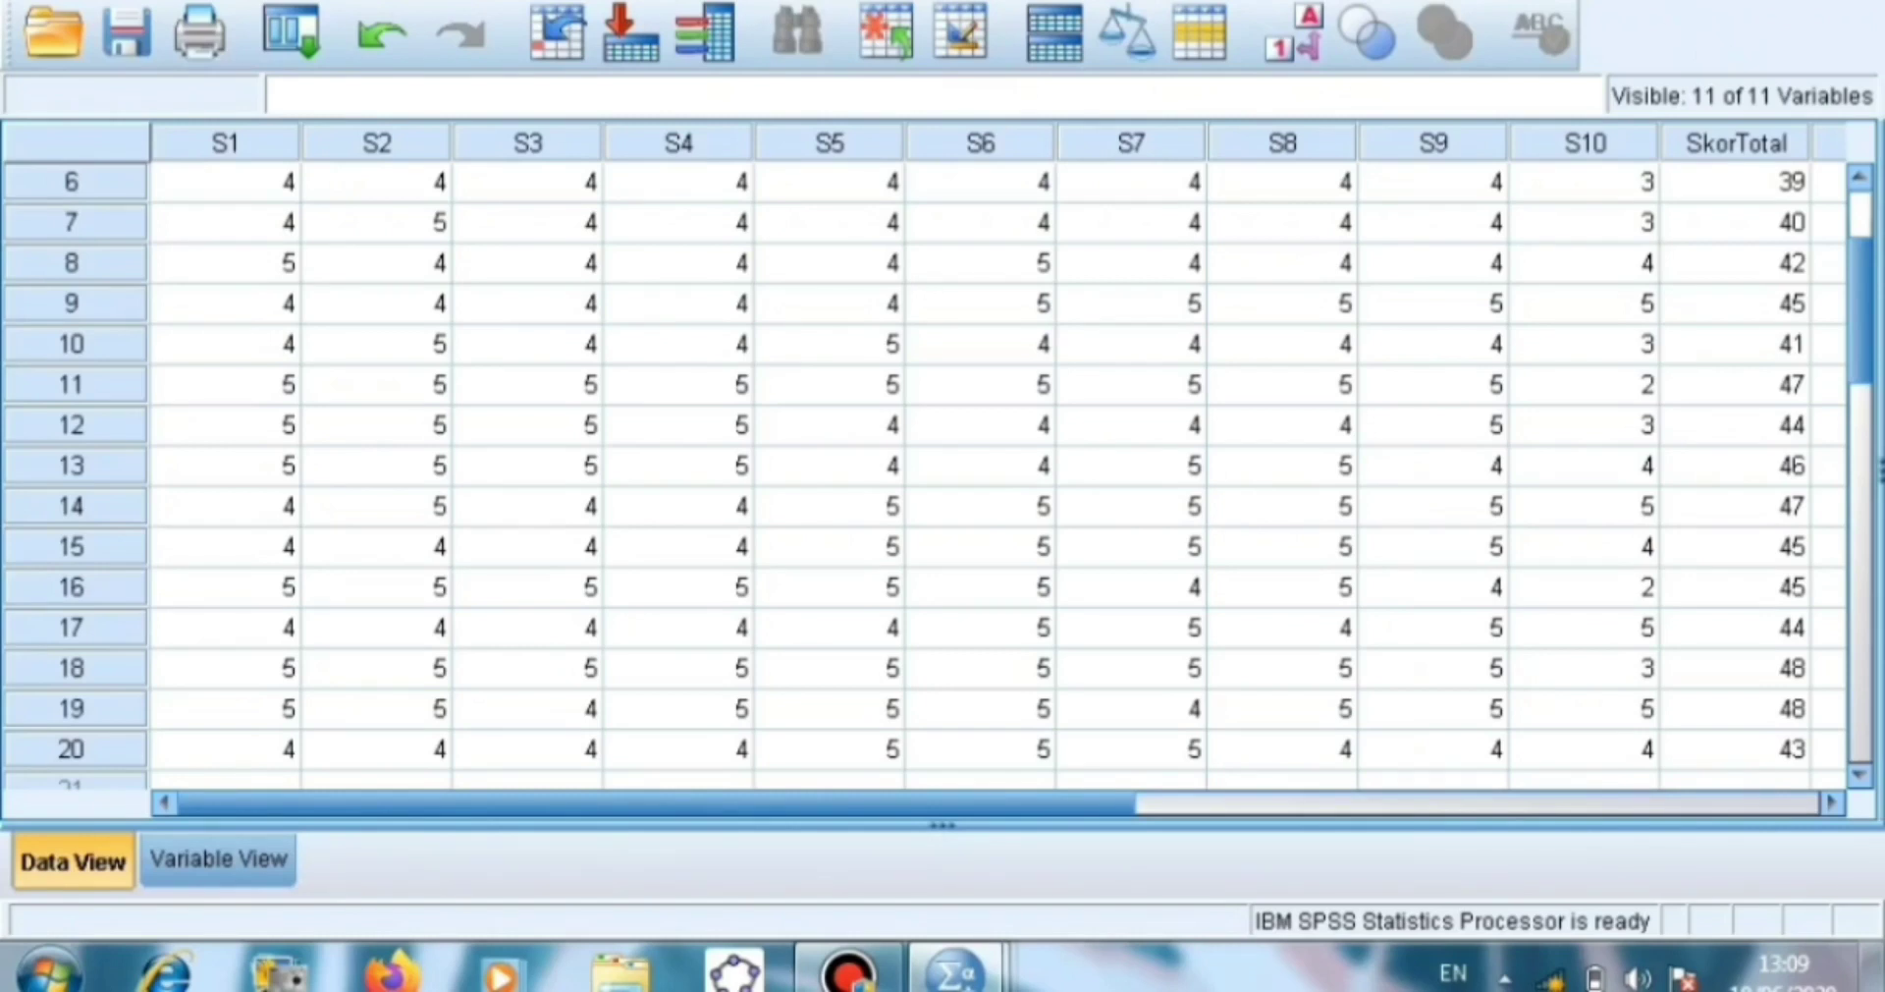
- Set up a Frequencies analysis with variables S1 through S9, leaving out S10 and SkorTotal and keeping frequency tables displayed
left_click(521, 0)
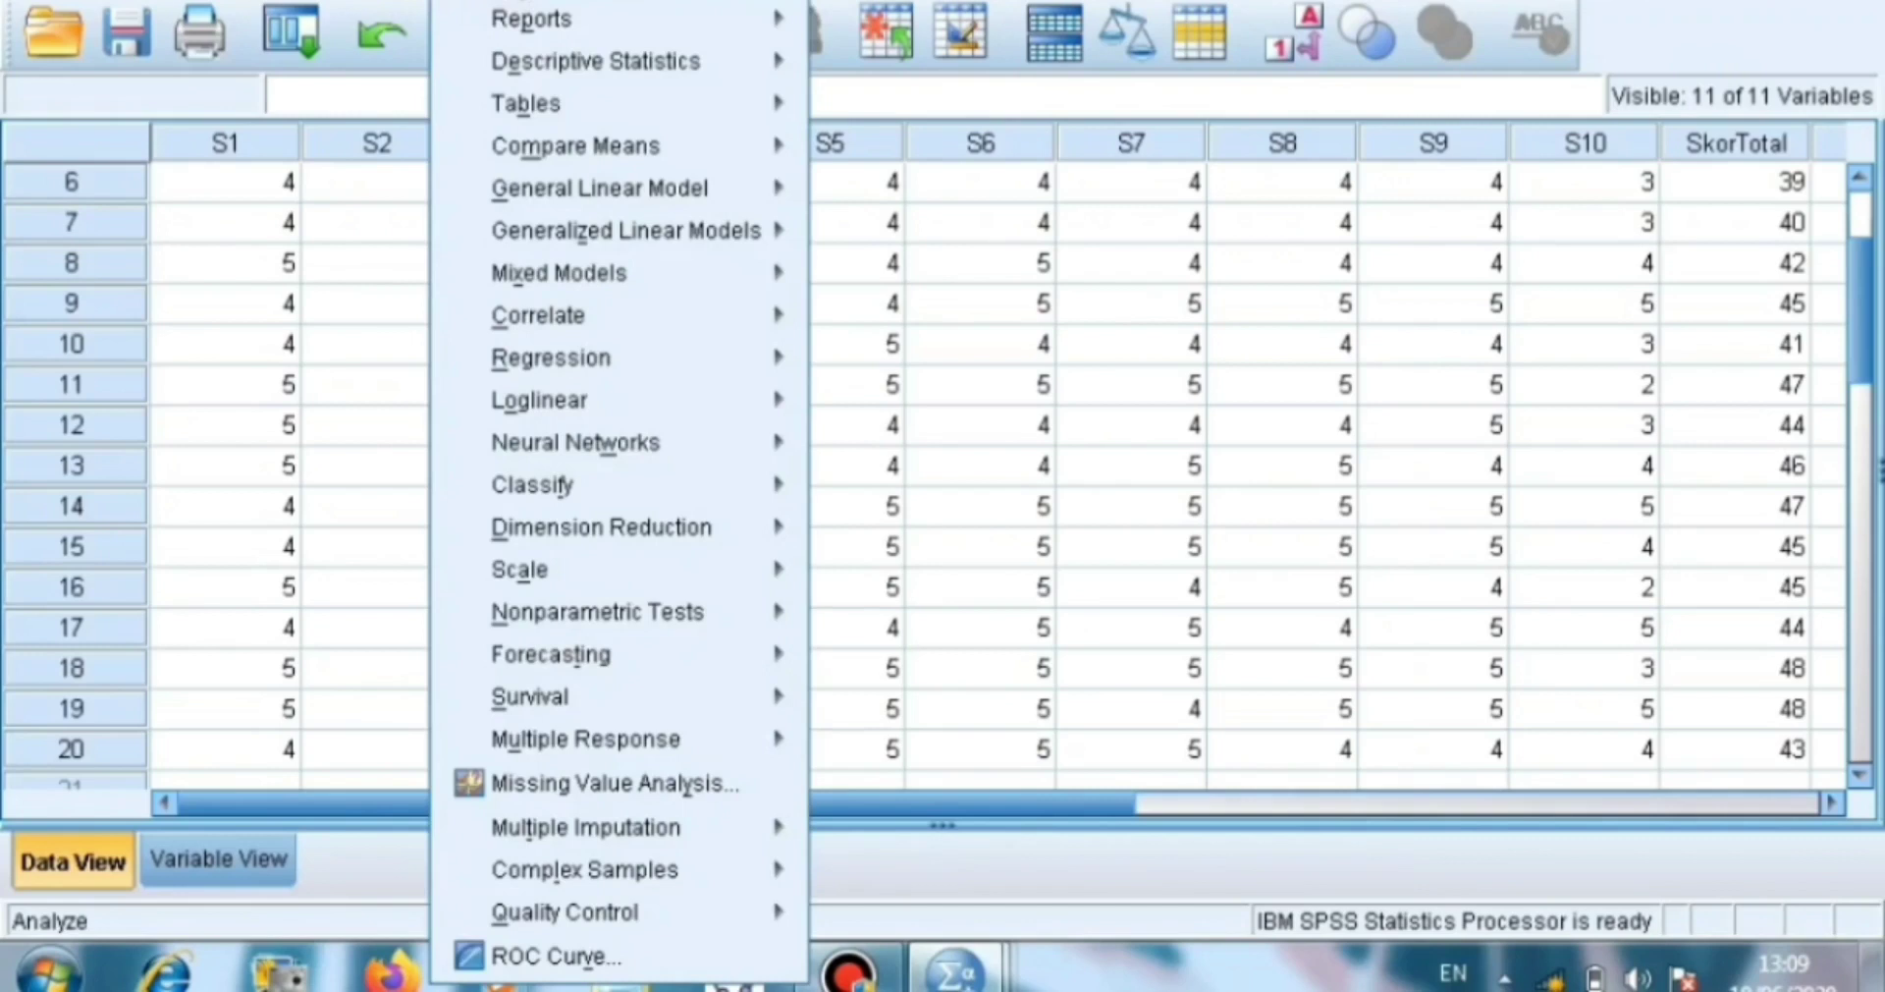
mouse_move(539, 62)
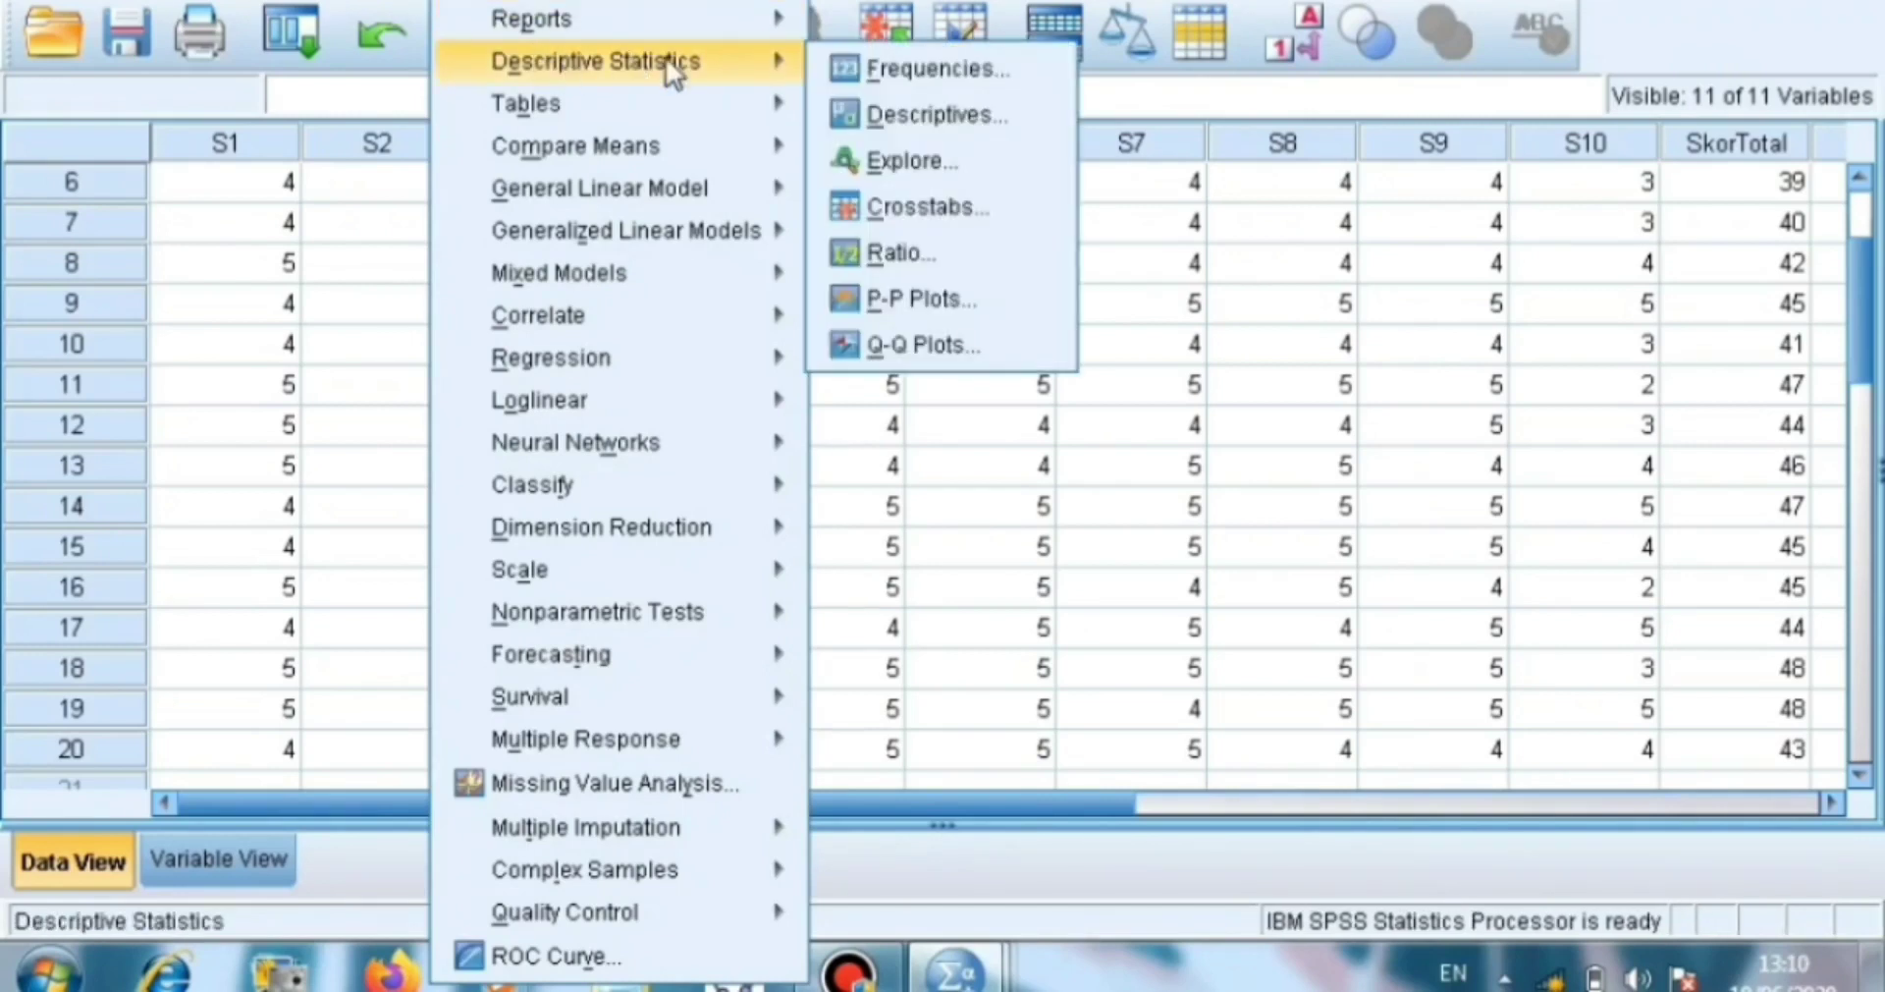
left_click(860, 69)
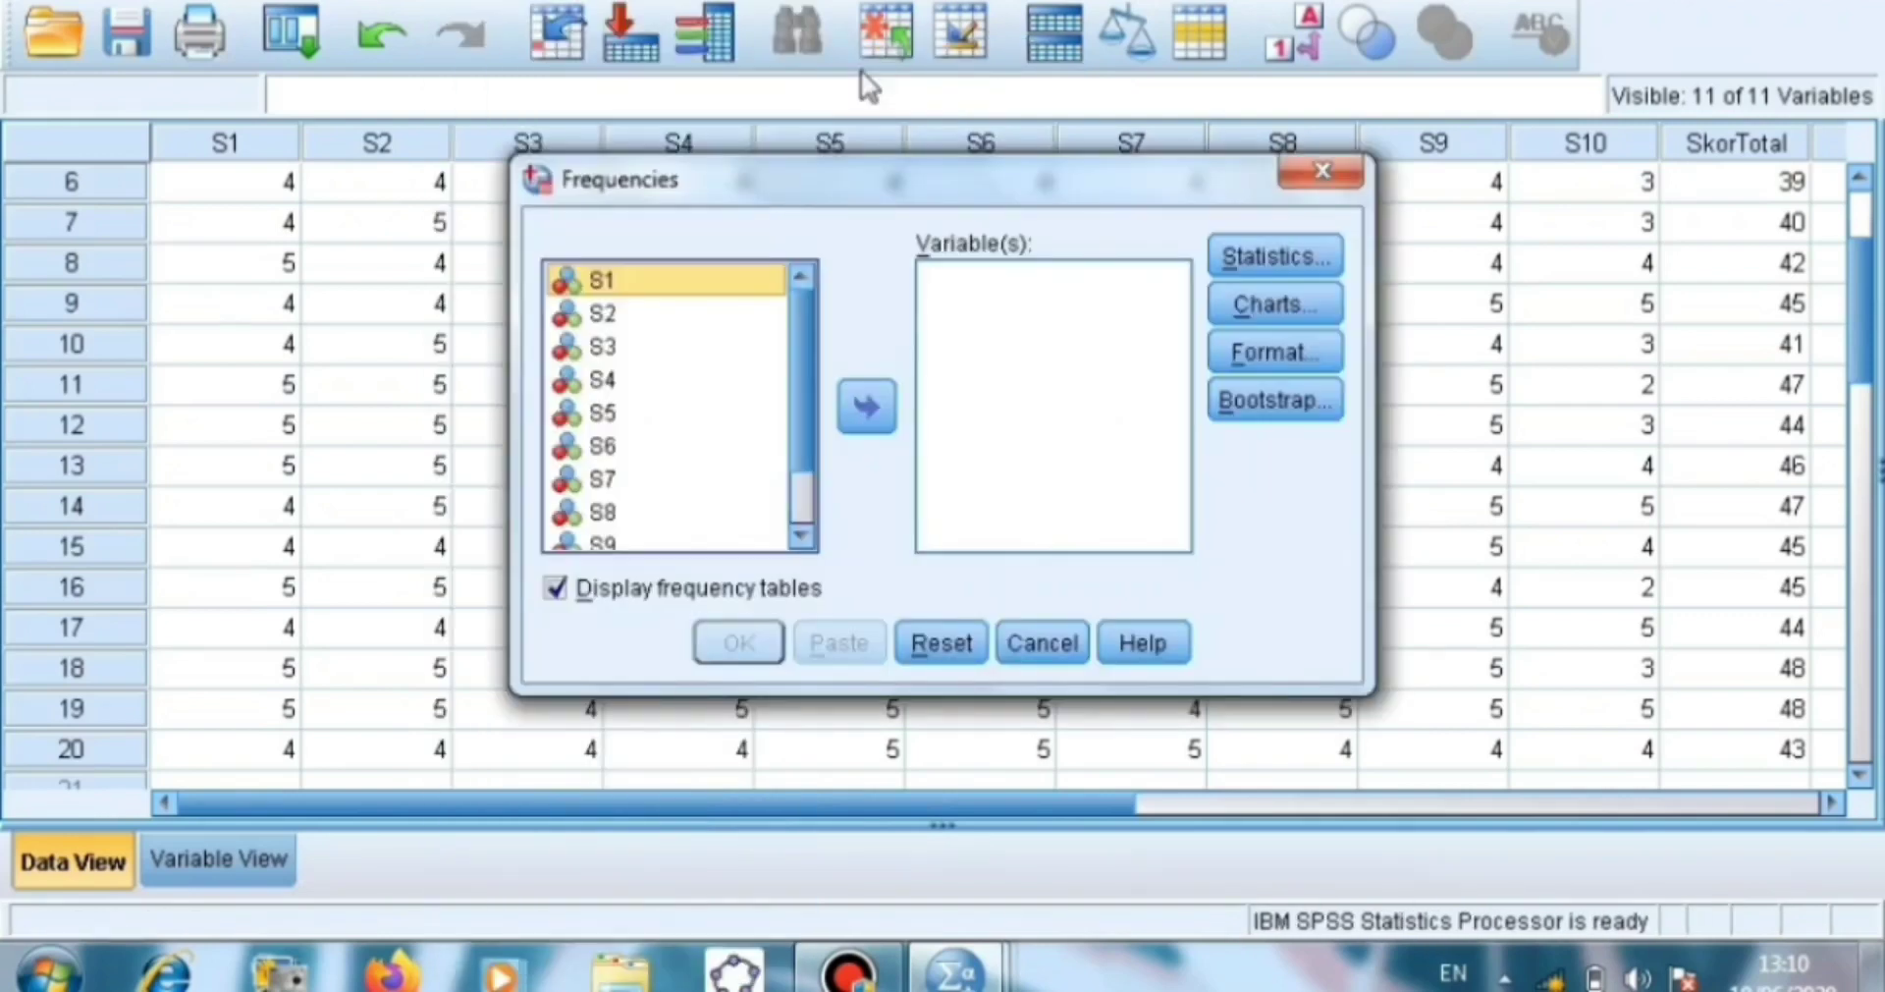
key("shift+End")
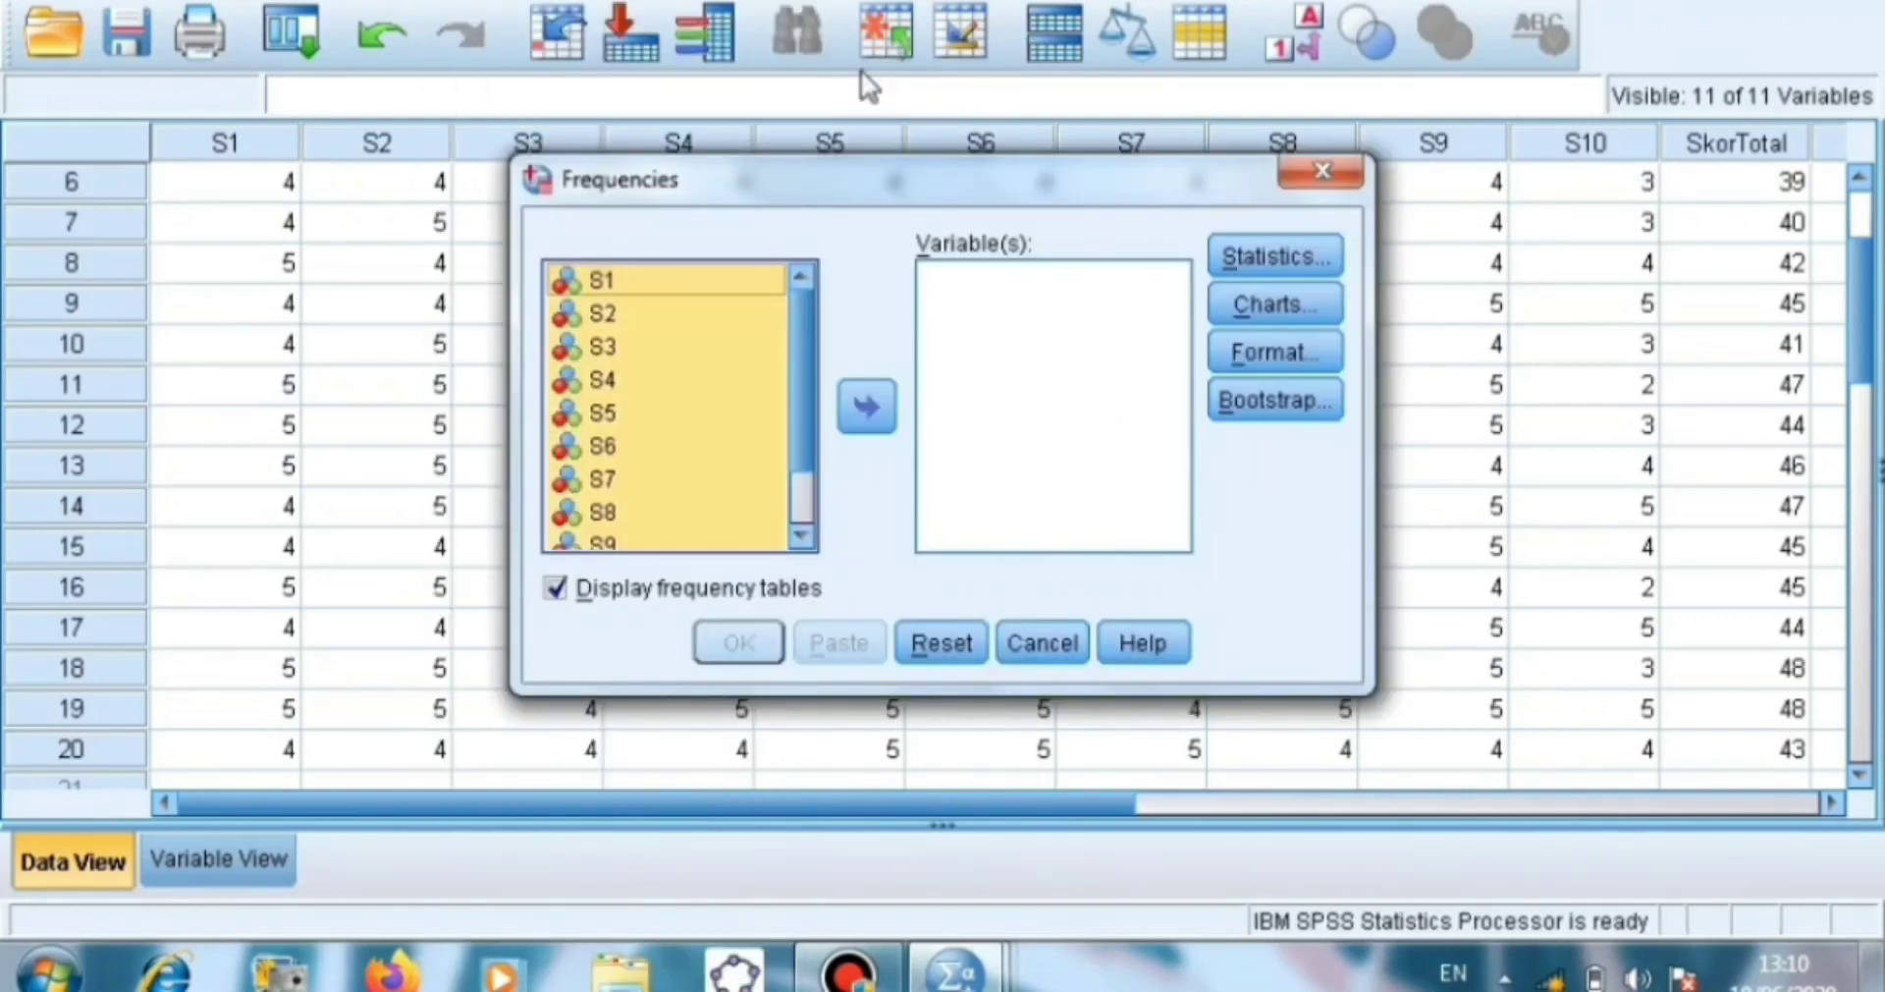
left_click(869, 406)
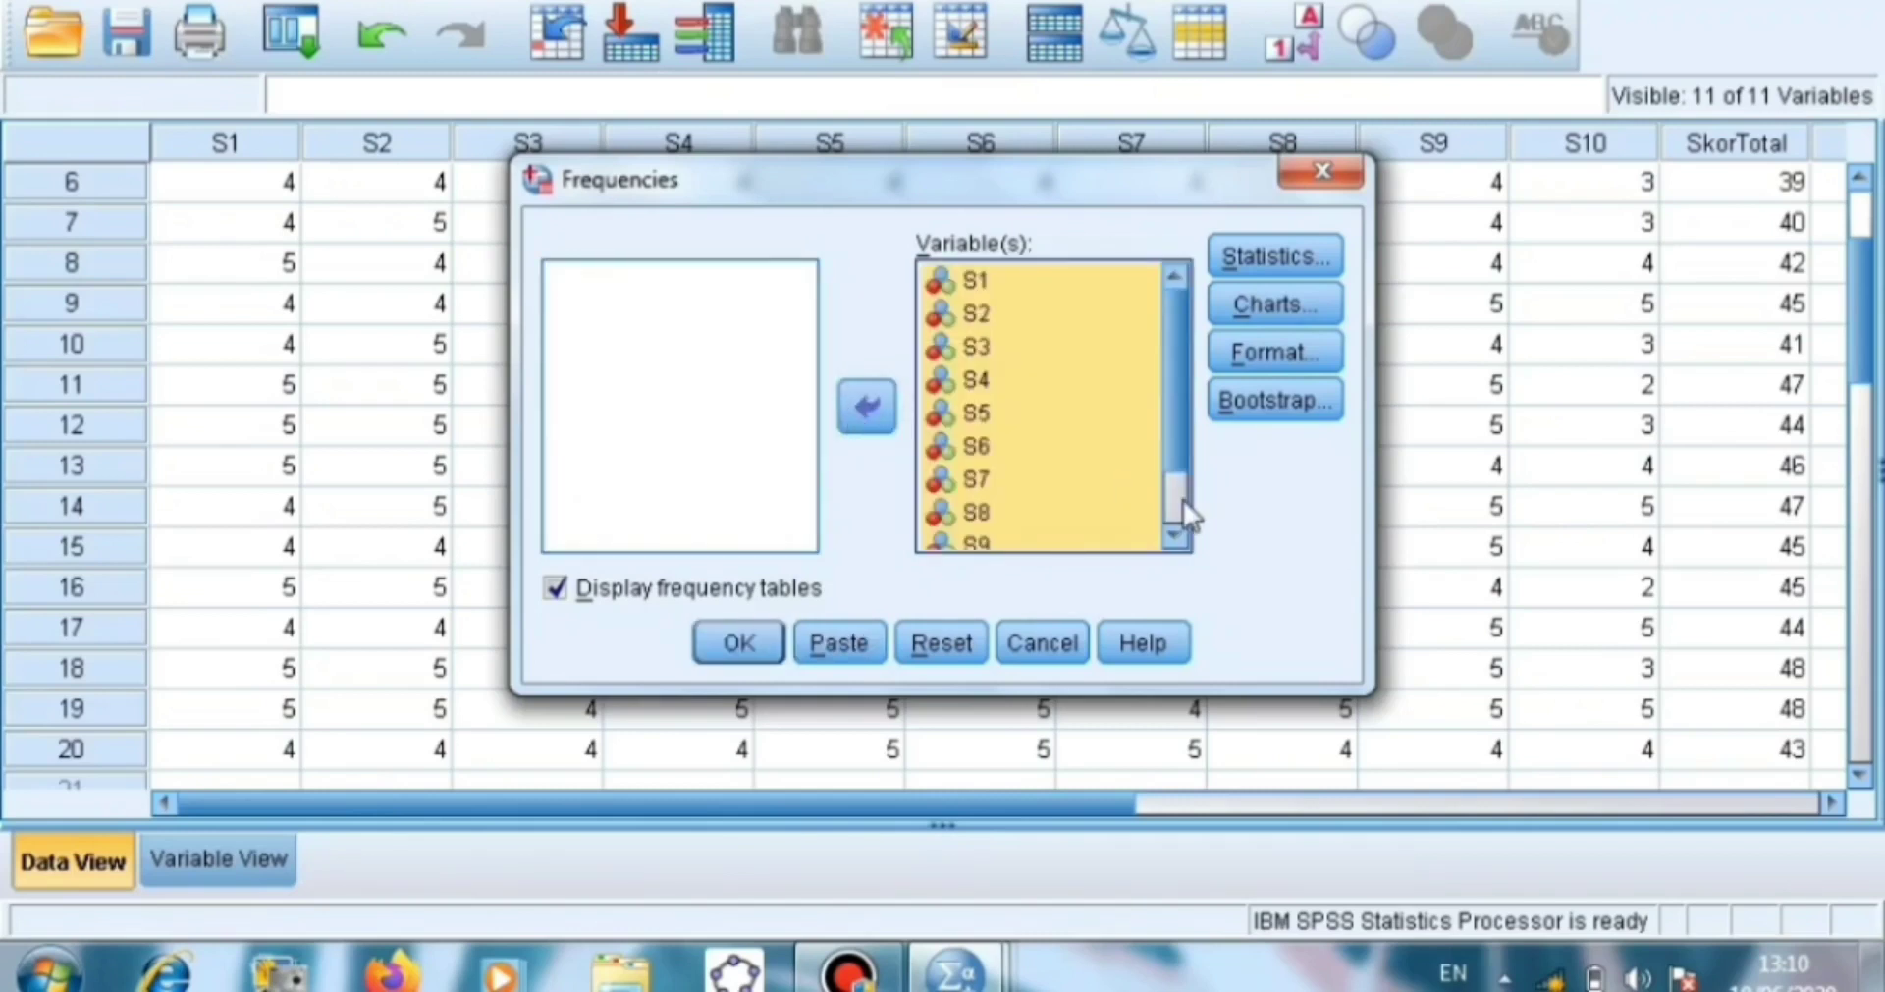
scroll(1185, 515, "down", 1)
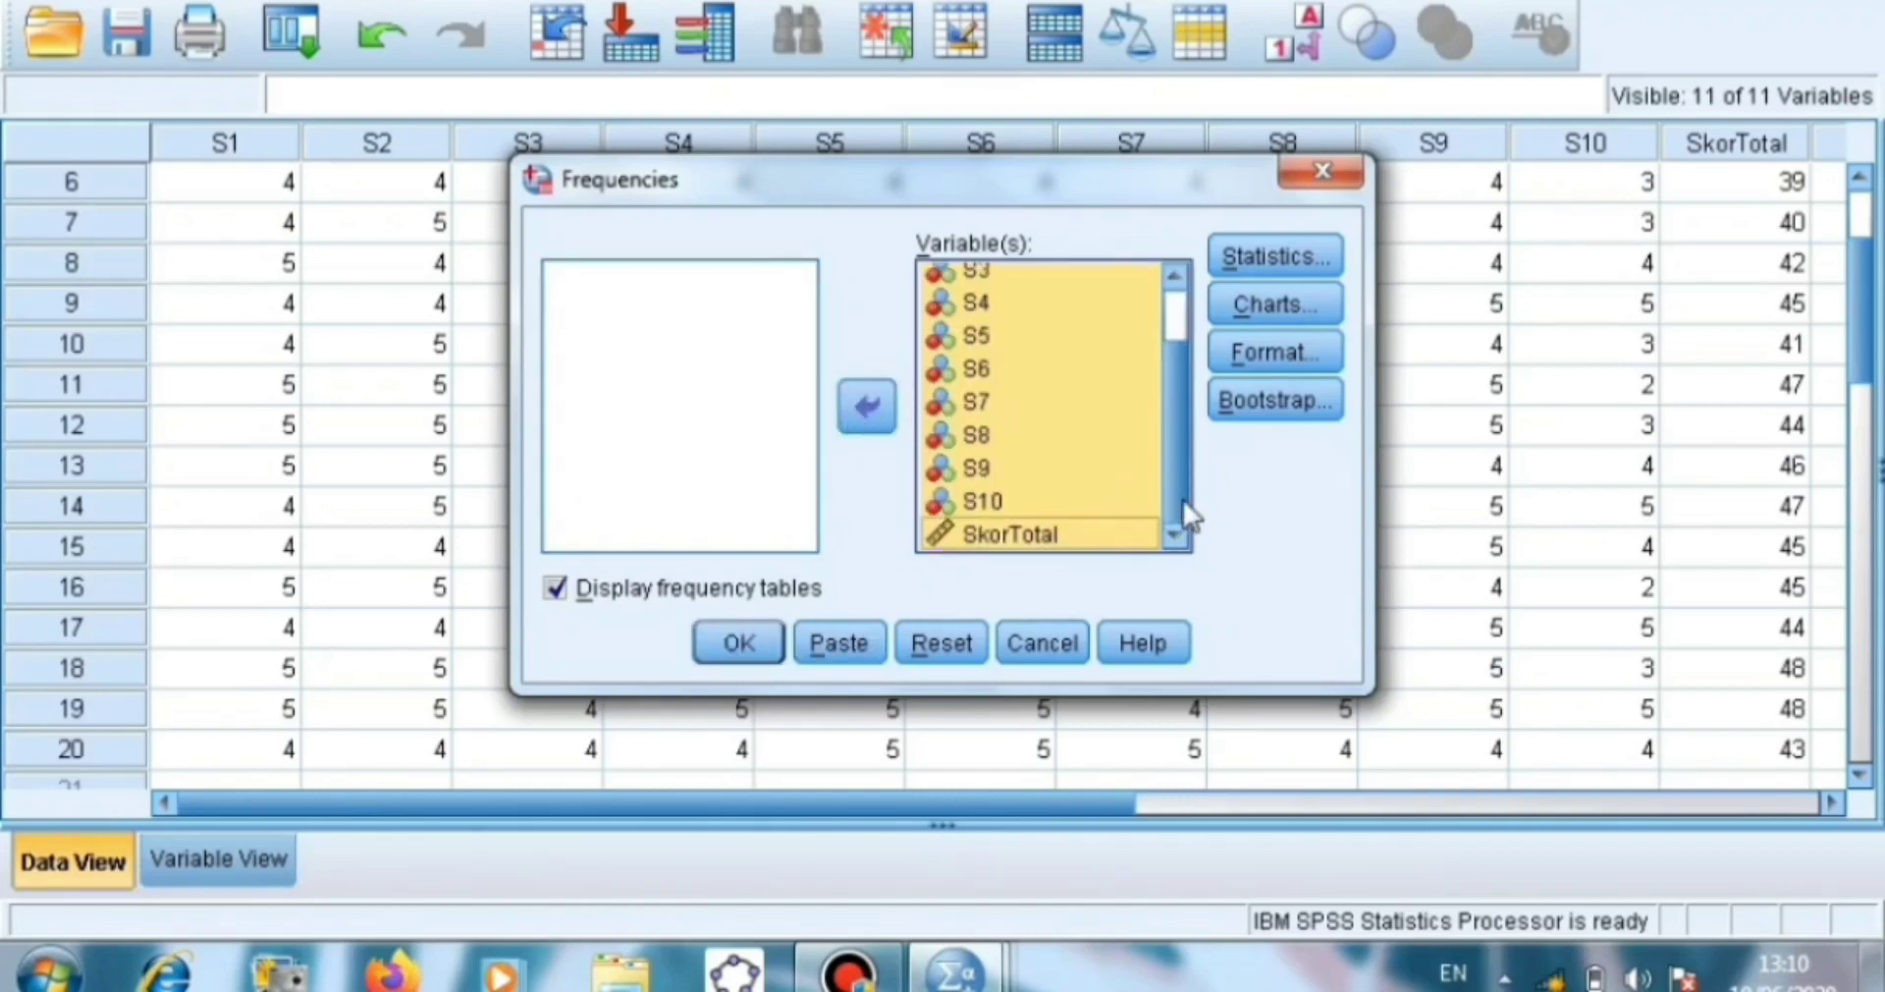
left_click(985, 502)
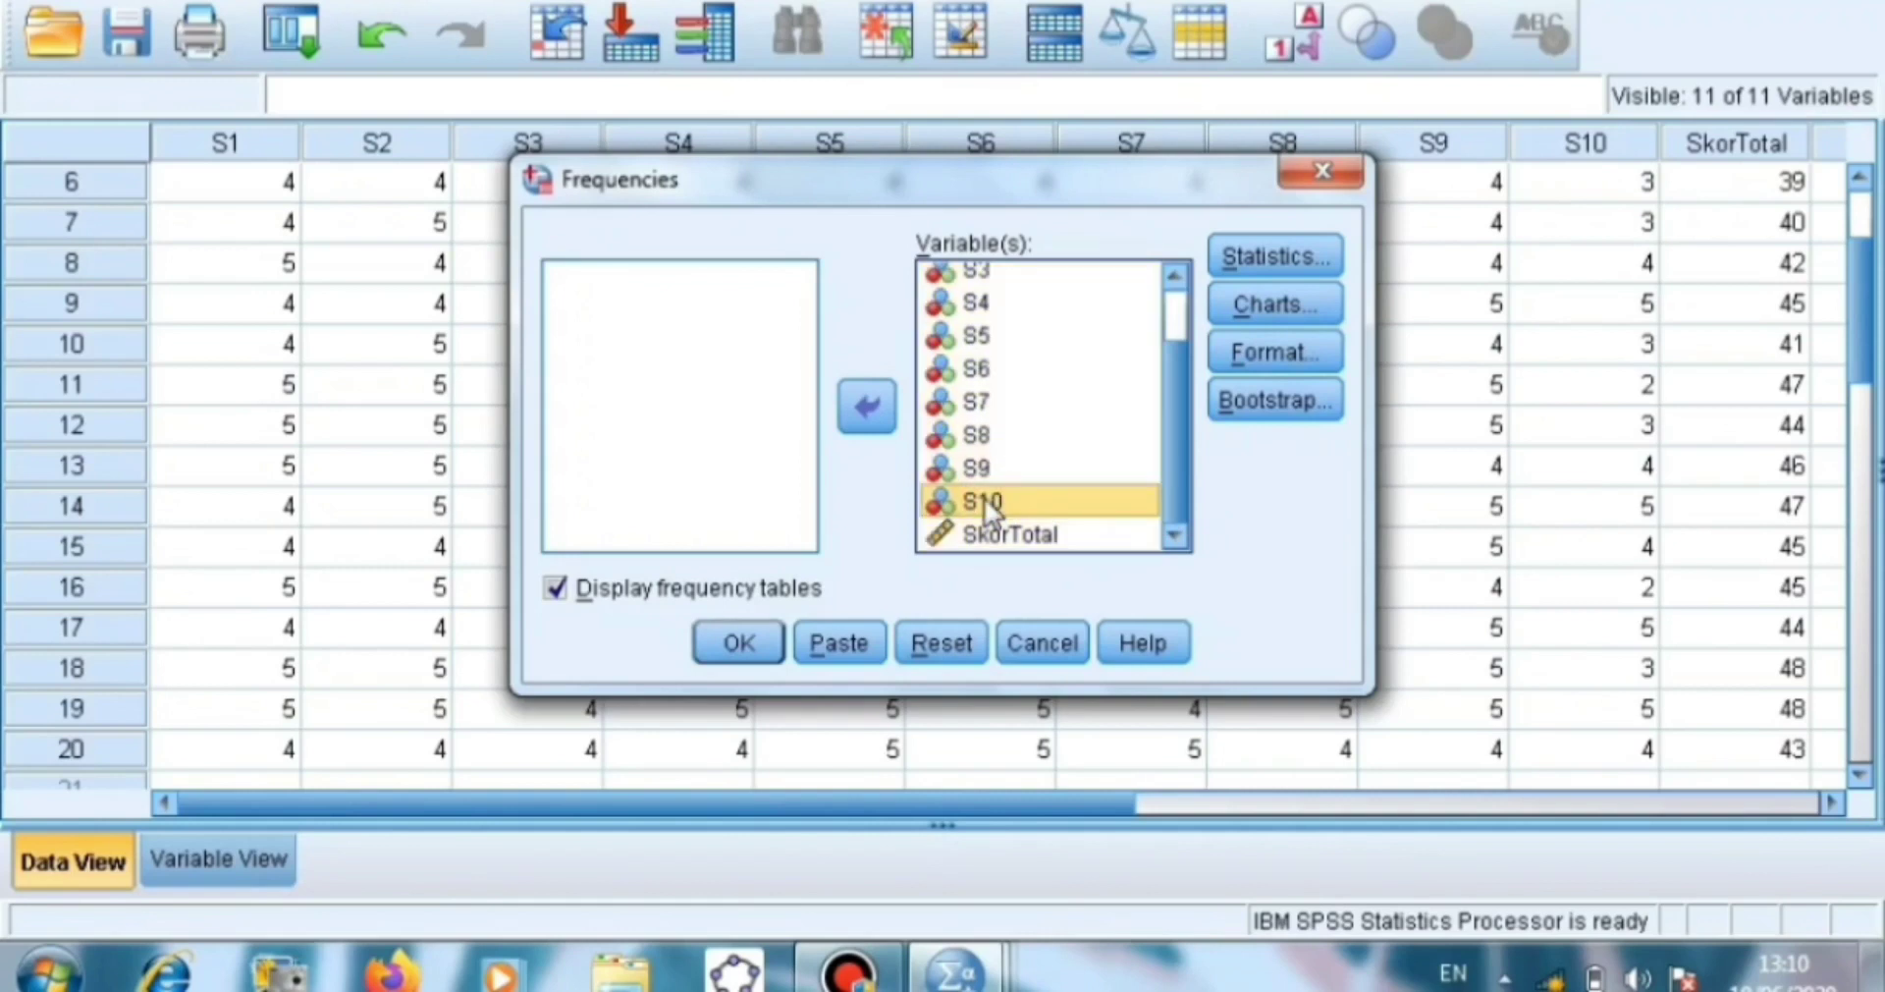
key("shift+Down")
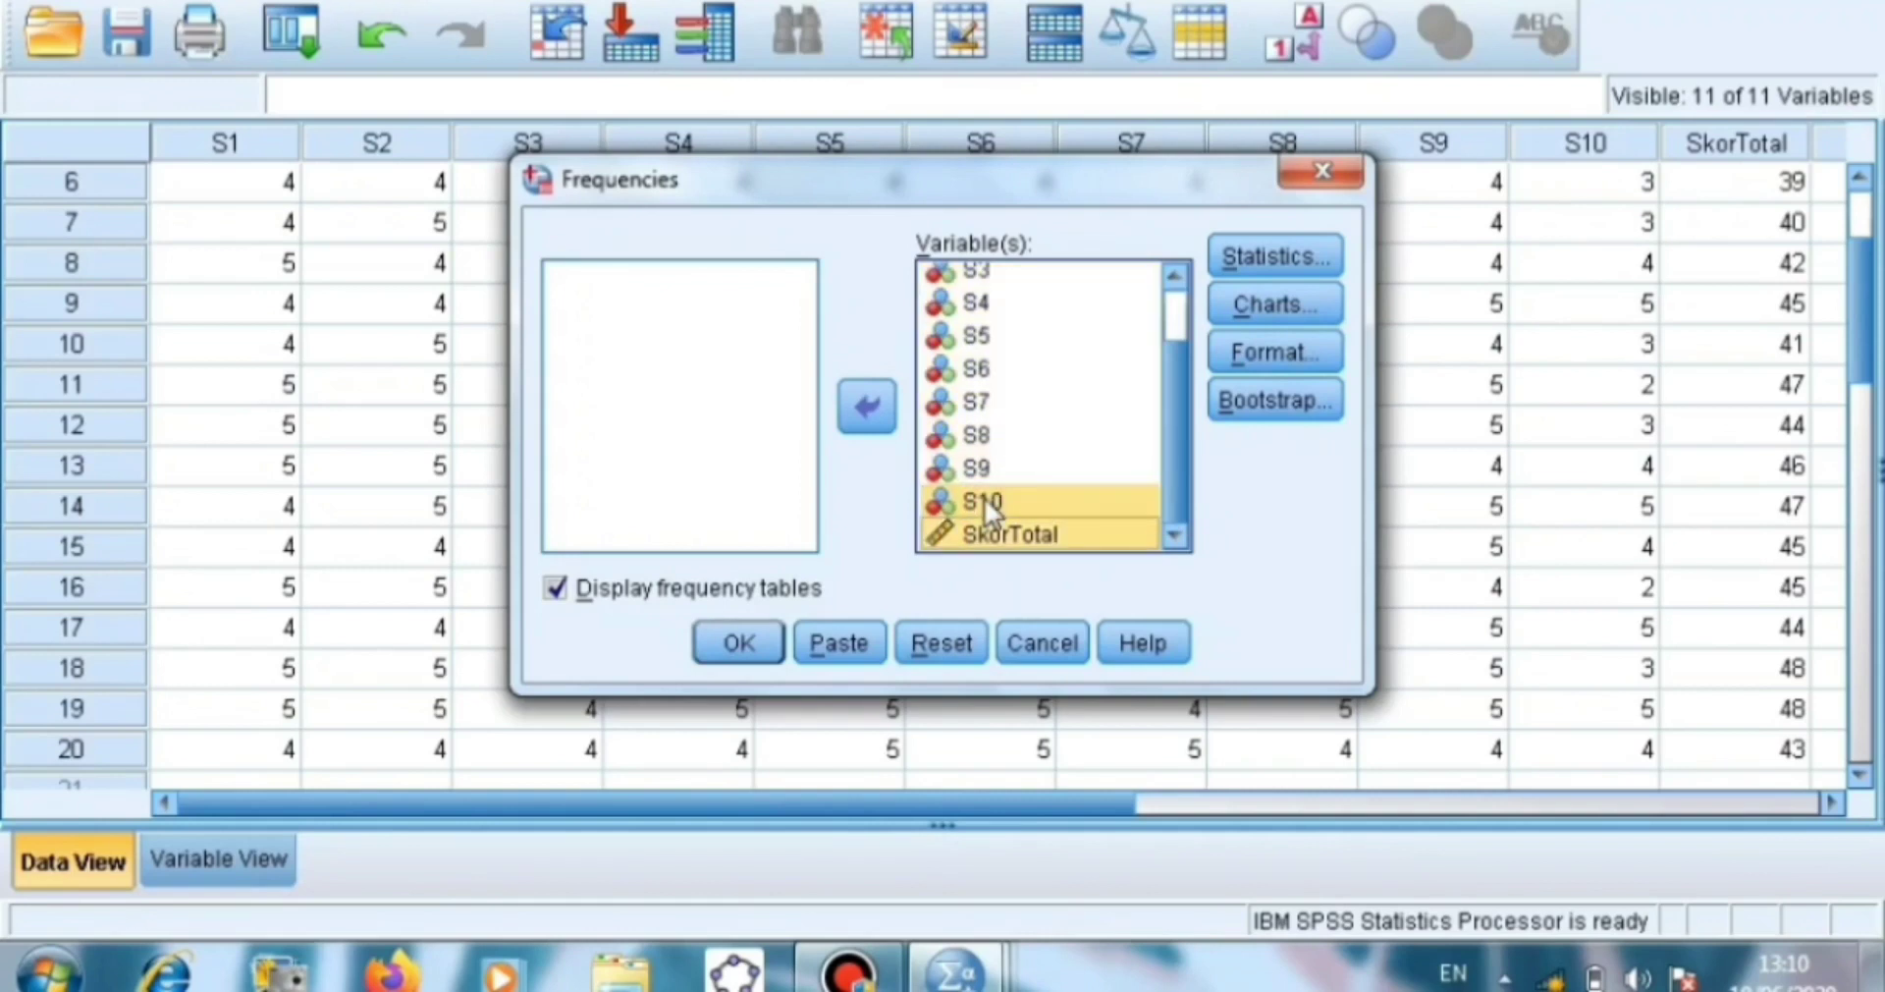
left_click(869, 408)
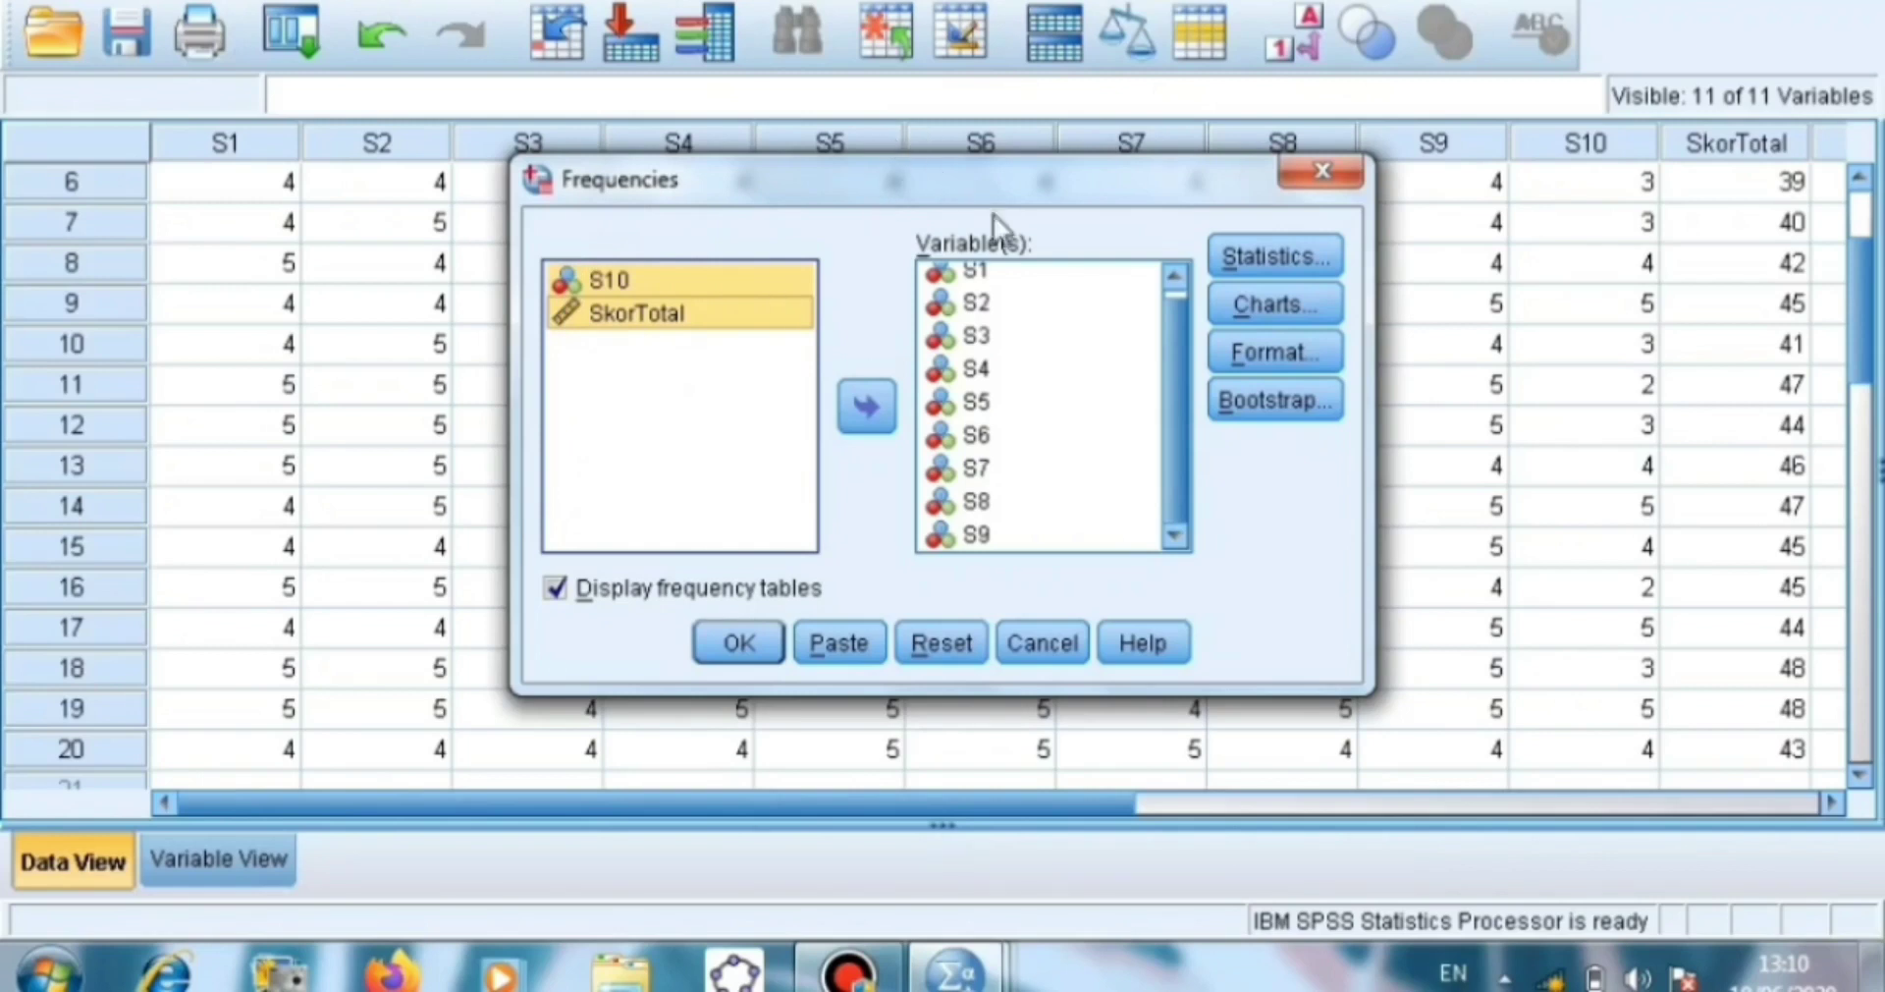
- Request the Mean as the central tendency statistic and run the frequencies analysis
left_click(1233, 258)
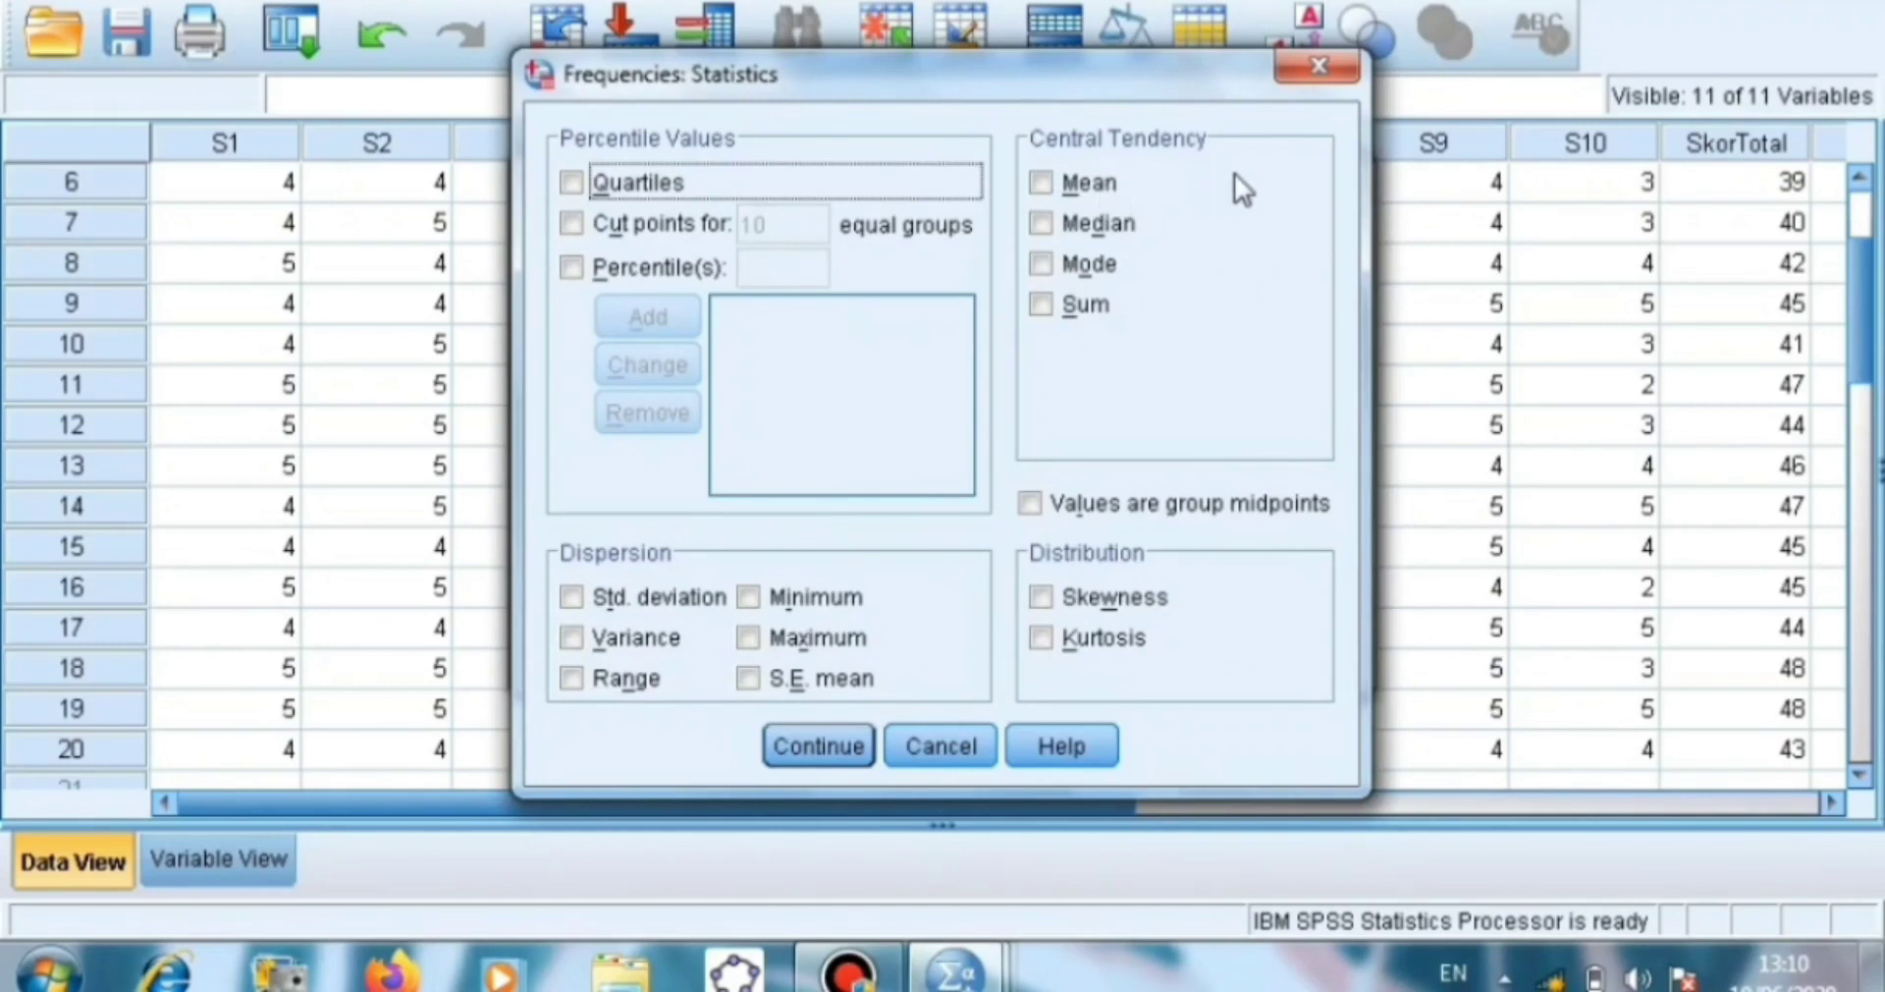
left_click(1108, 191)
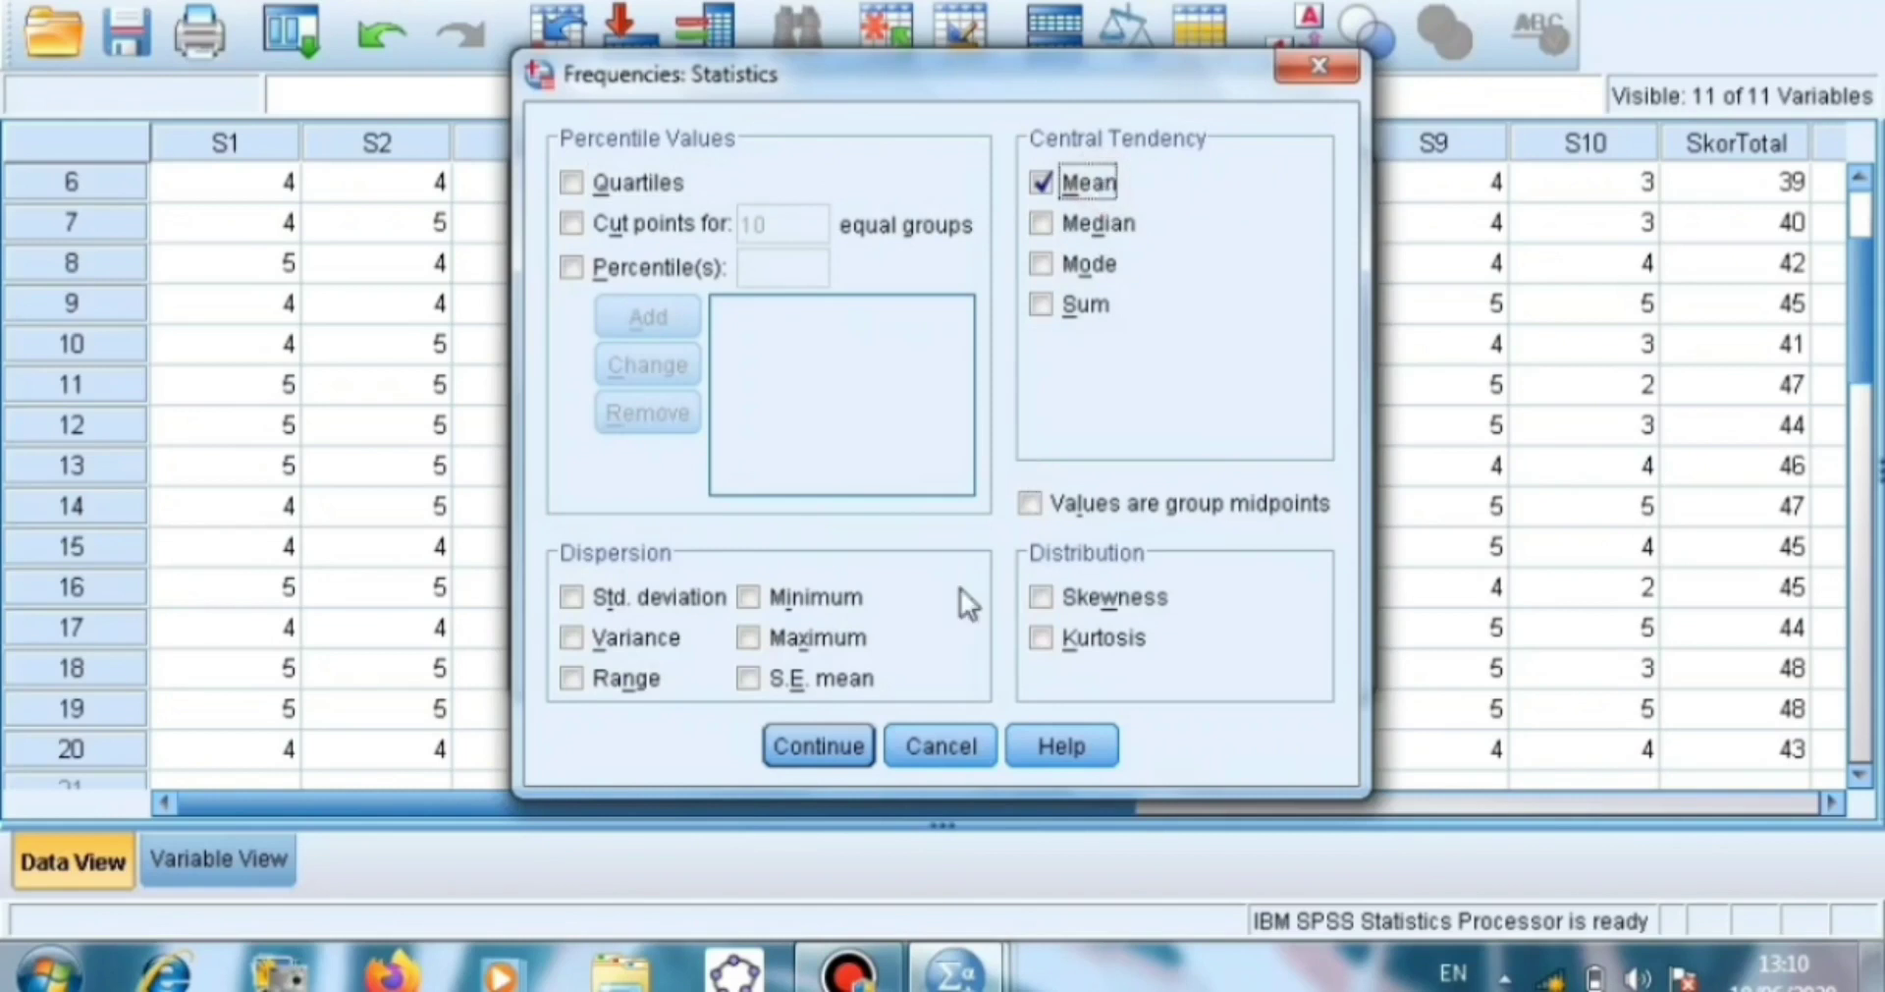
left_click(843, 749)
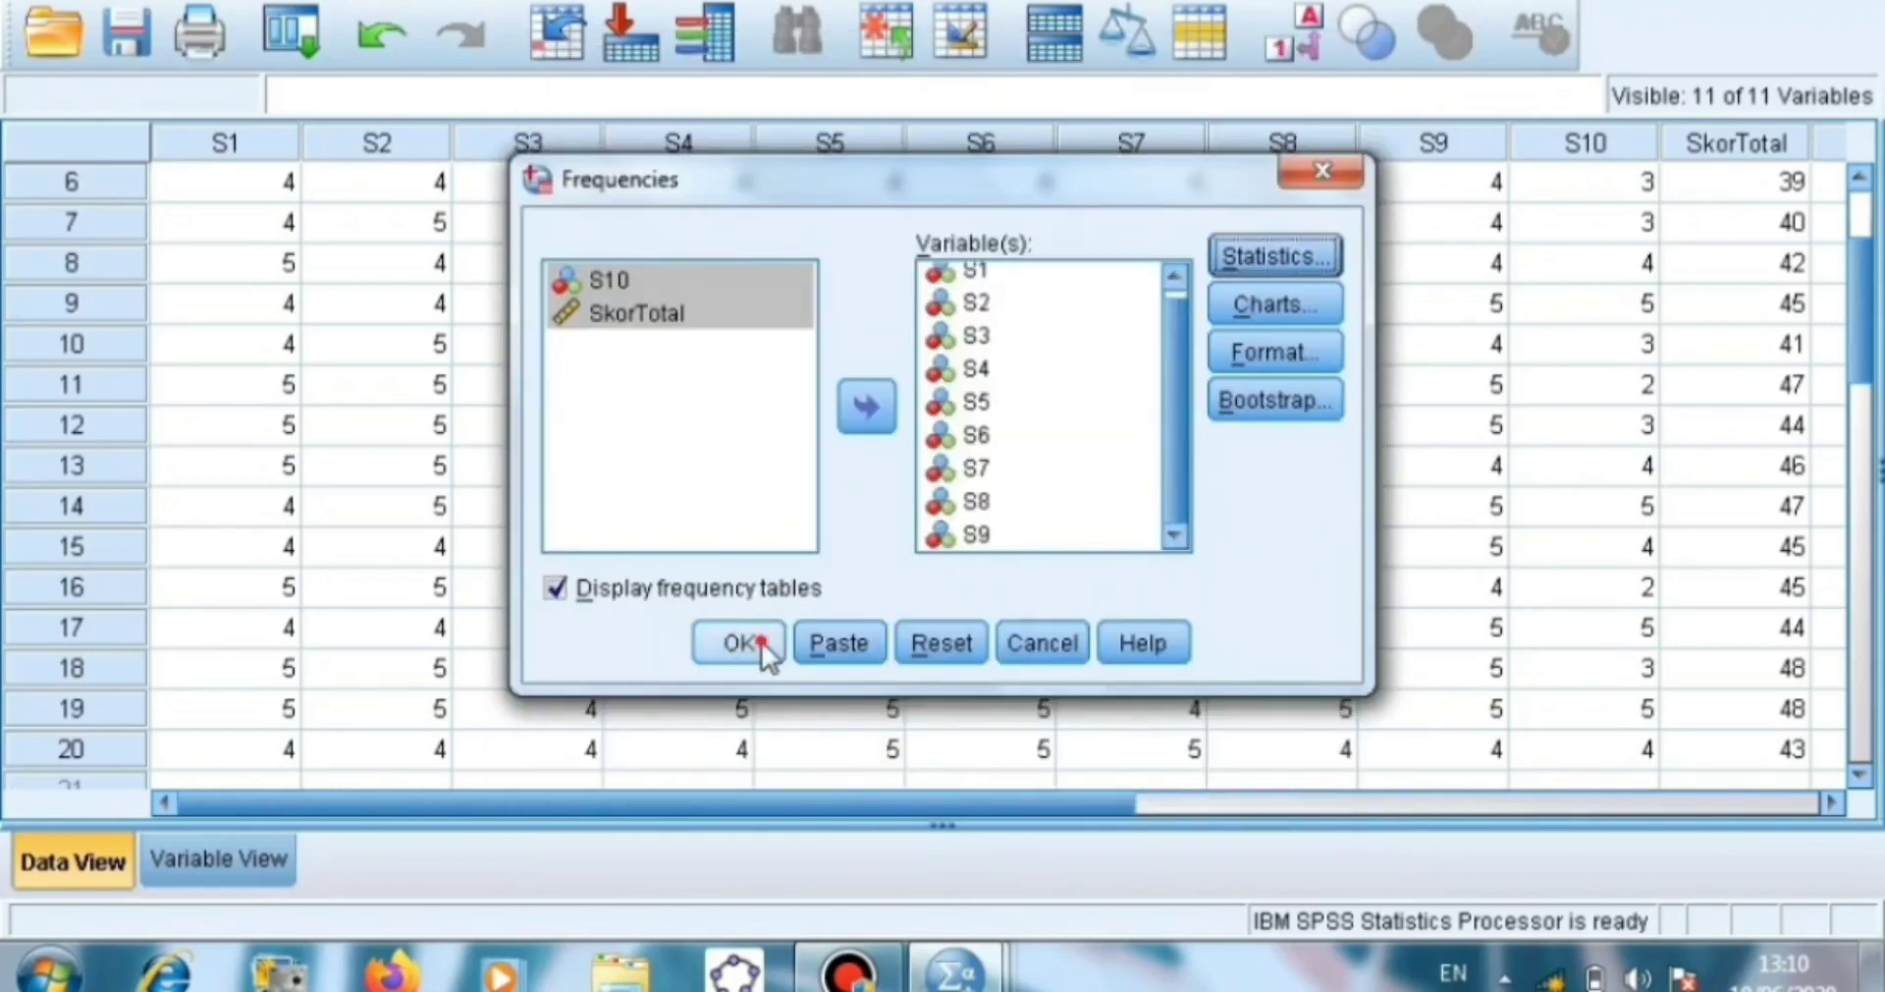
left_click(762, 640)
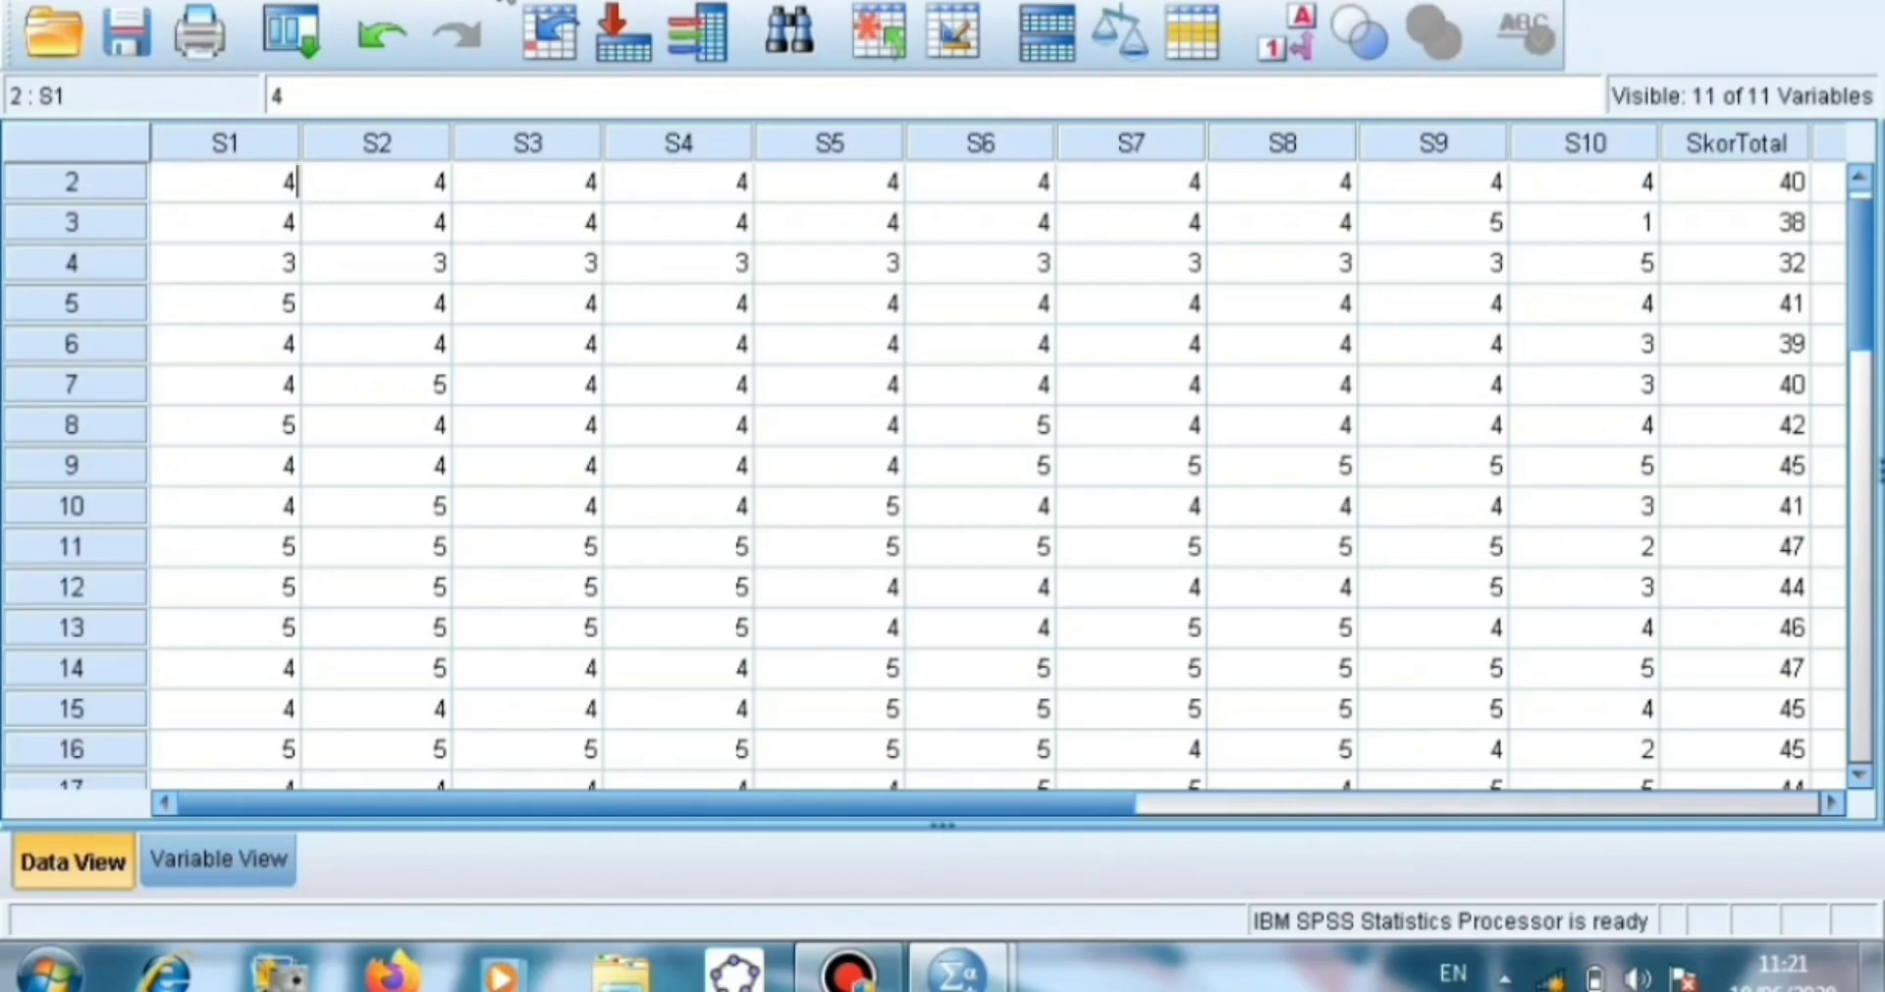
- Set up another Reliability Analysis with items S1 through S9, leaving out S10 and SkorTotal and keeping the Alpha model
left_click(506, 2)
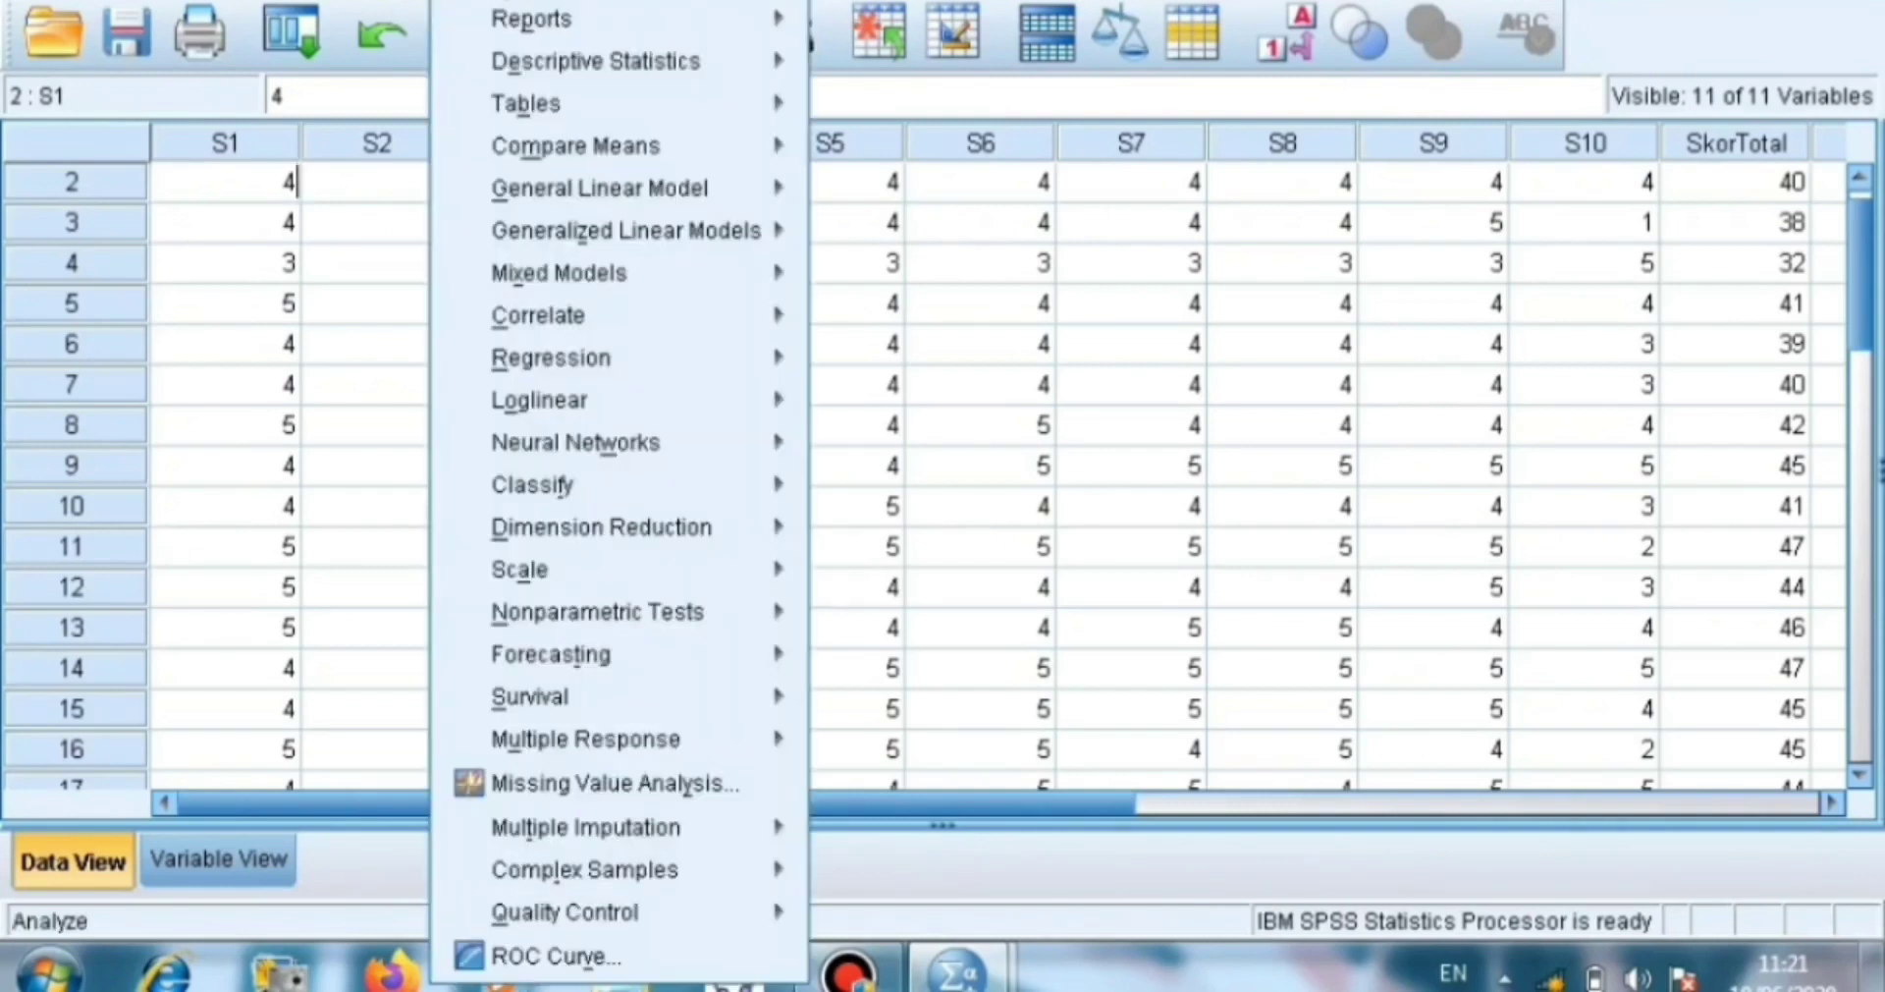
mouse_move(622, 570)
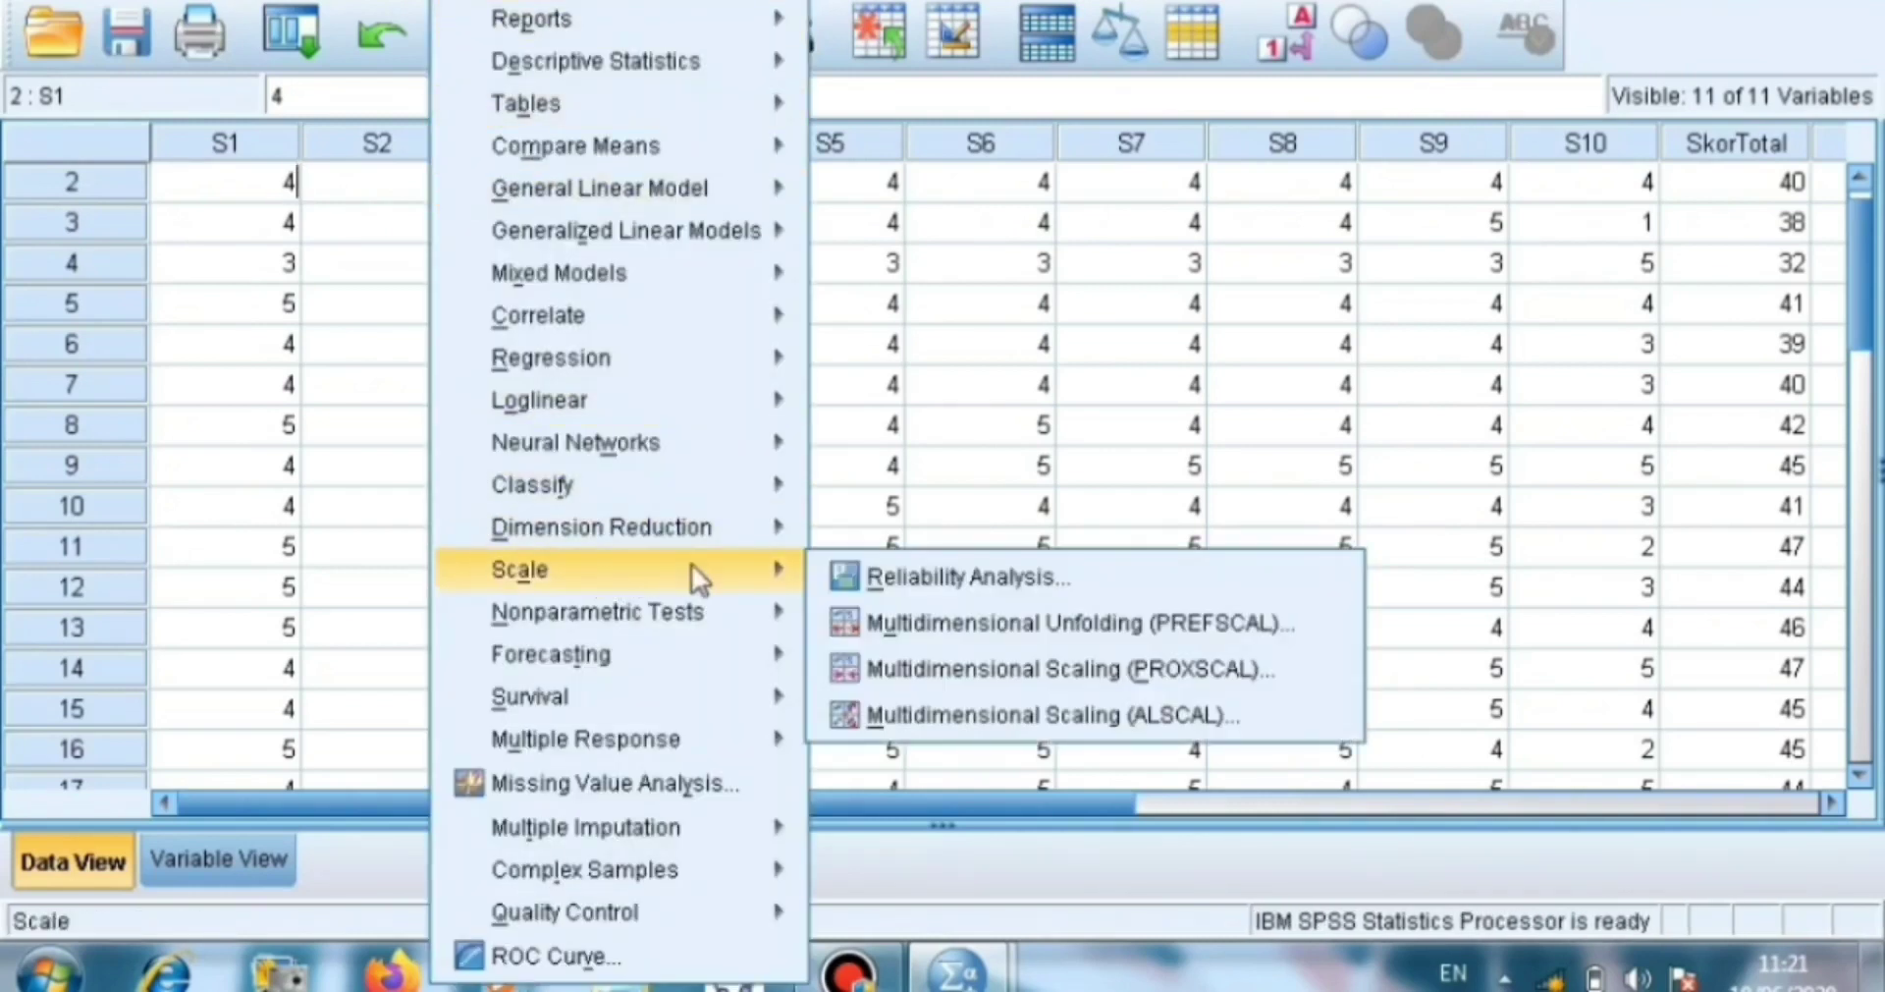
left_click(842, 580)
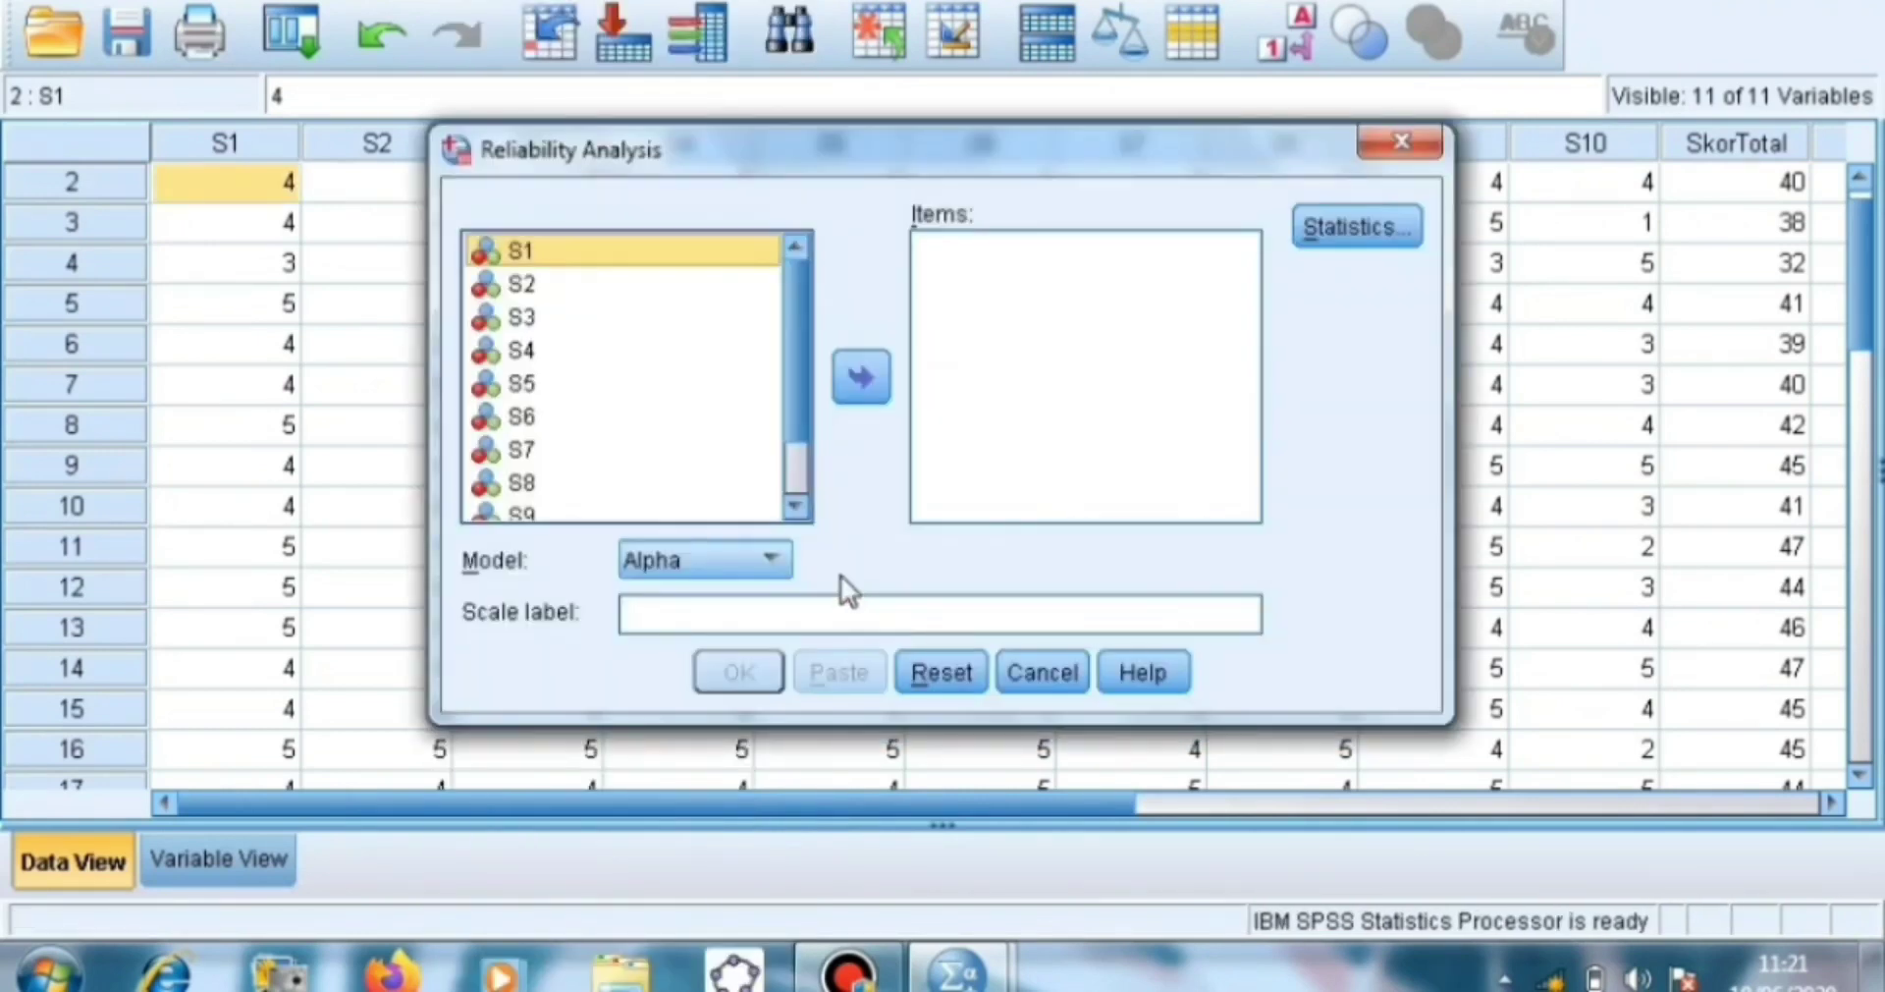
left_click(718, 411)
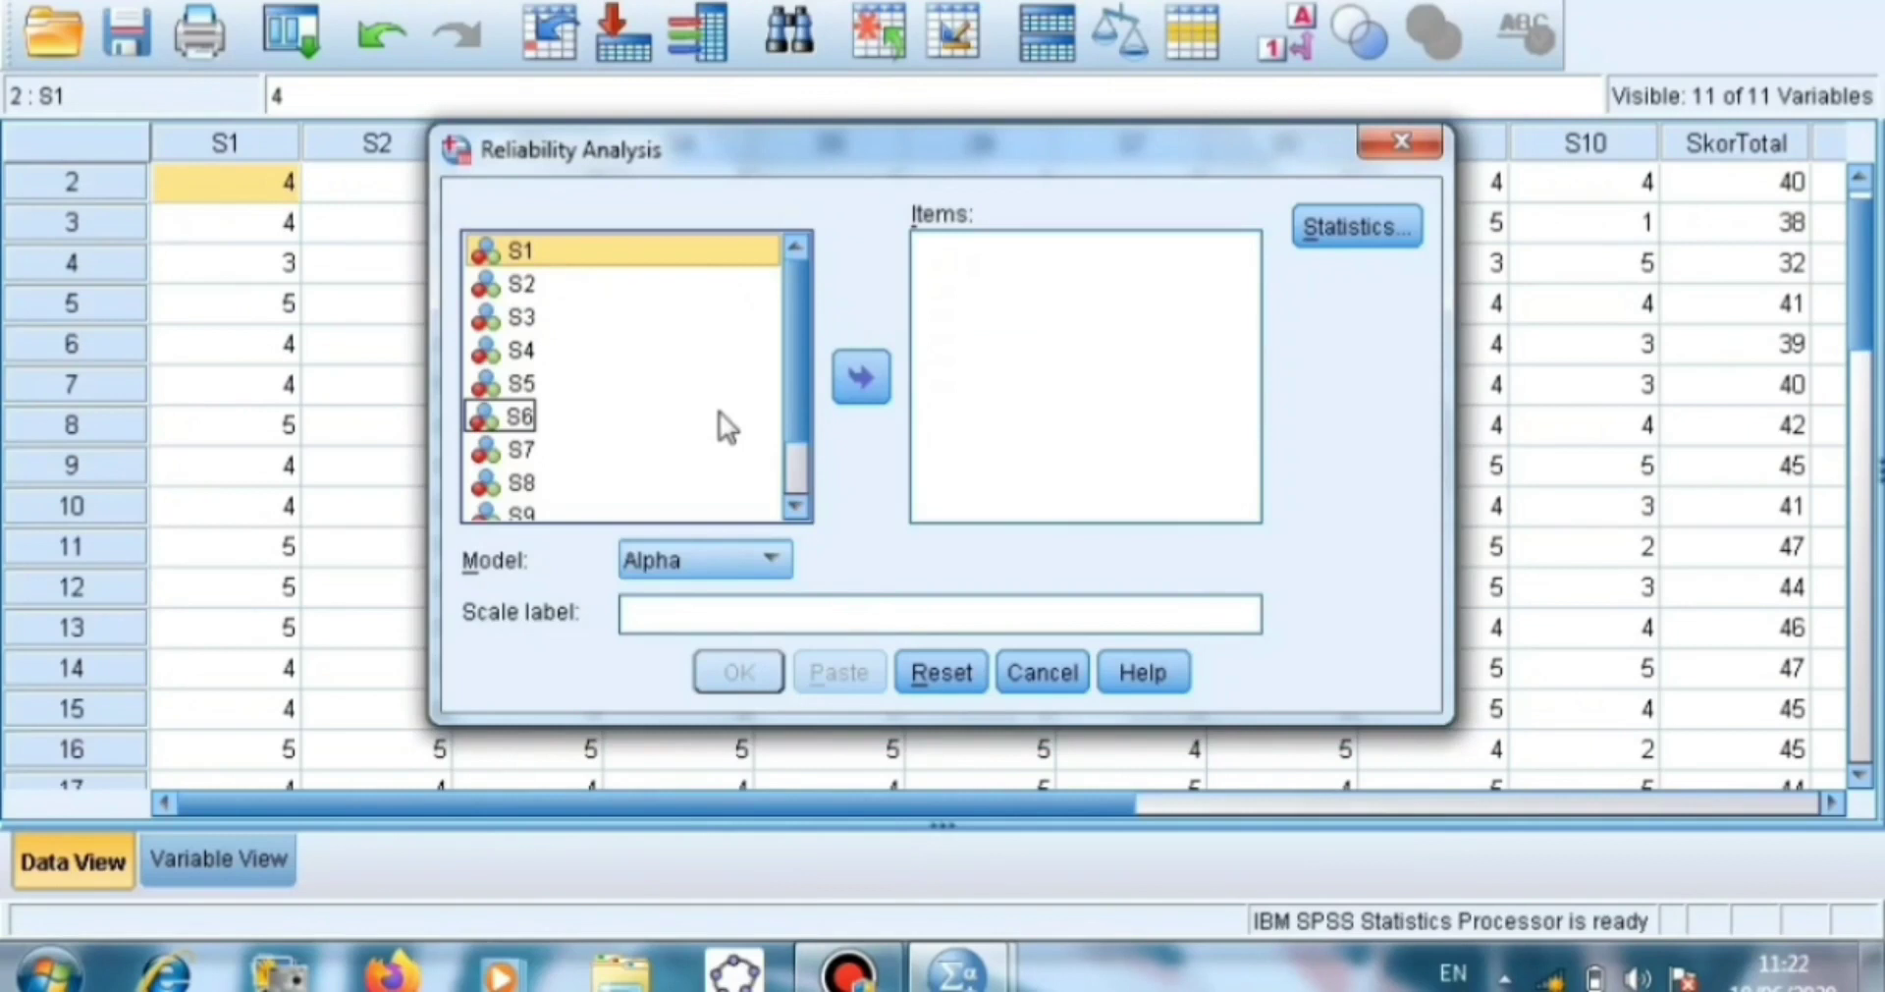
key("ctrl+a")
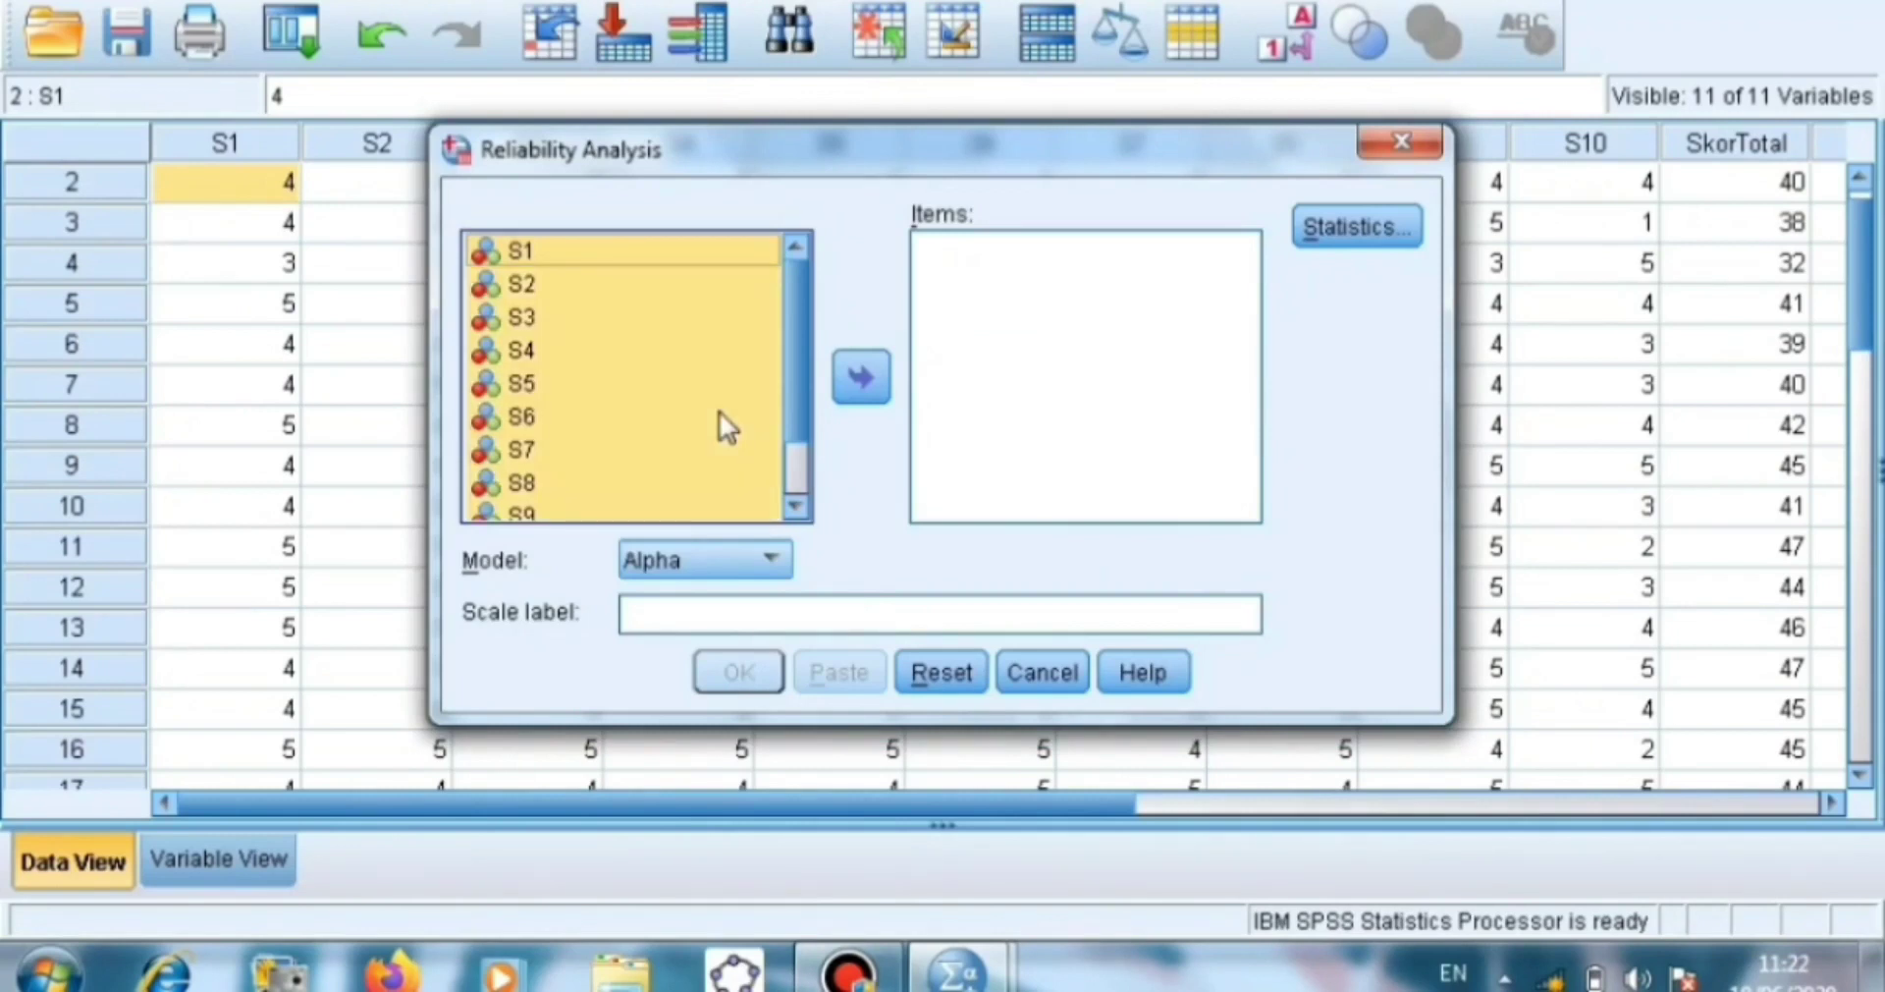
left_click(792, 475)
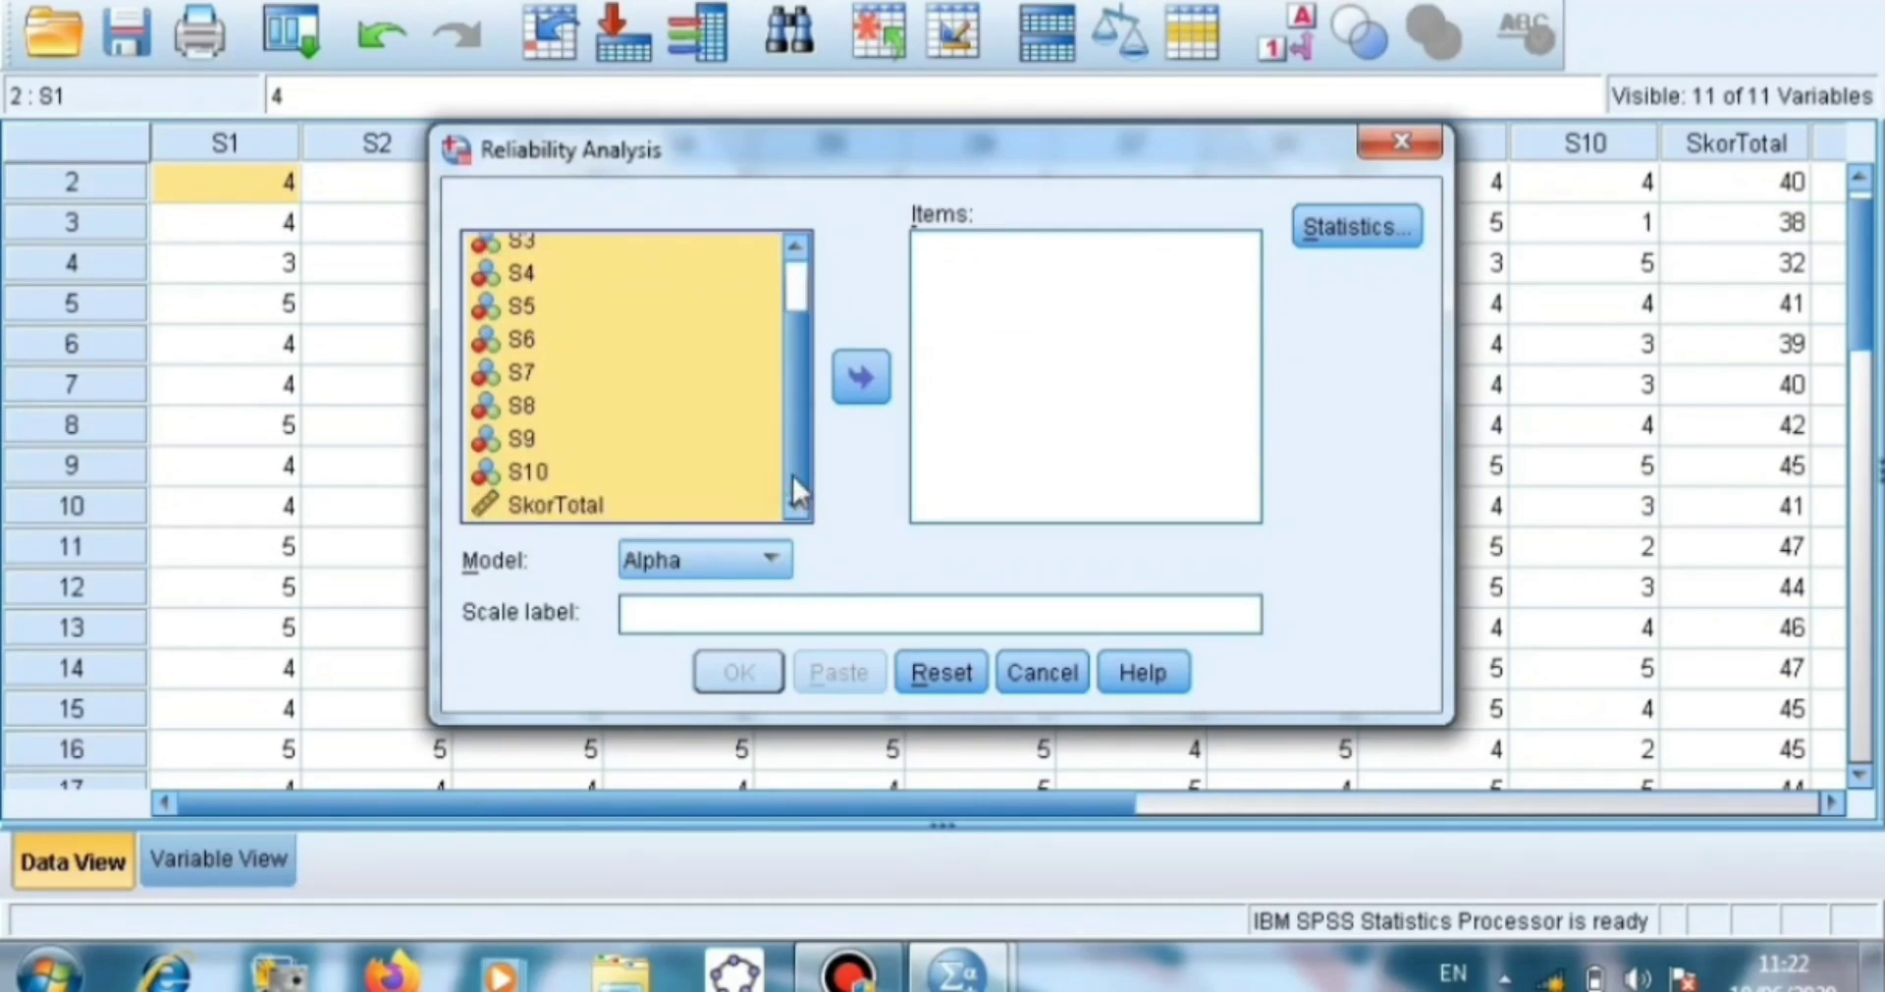
left_click(861, 376)
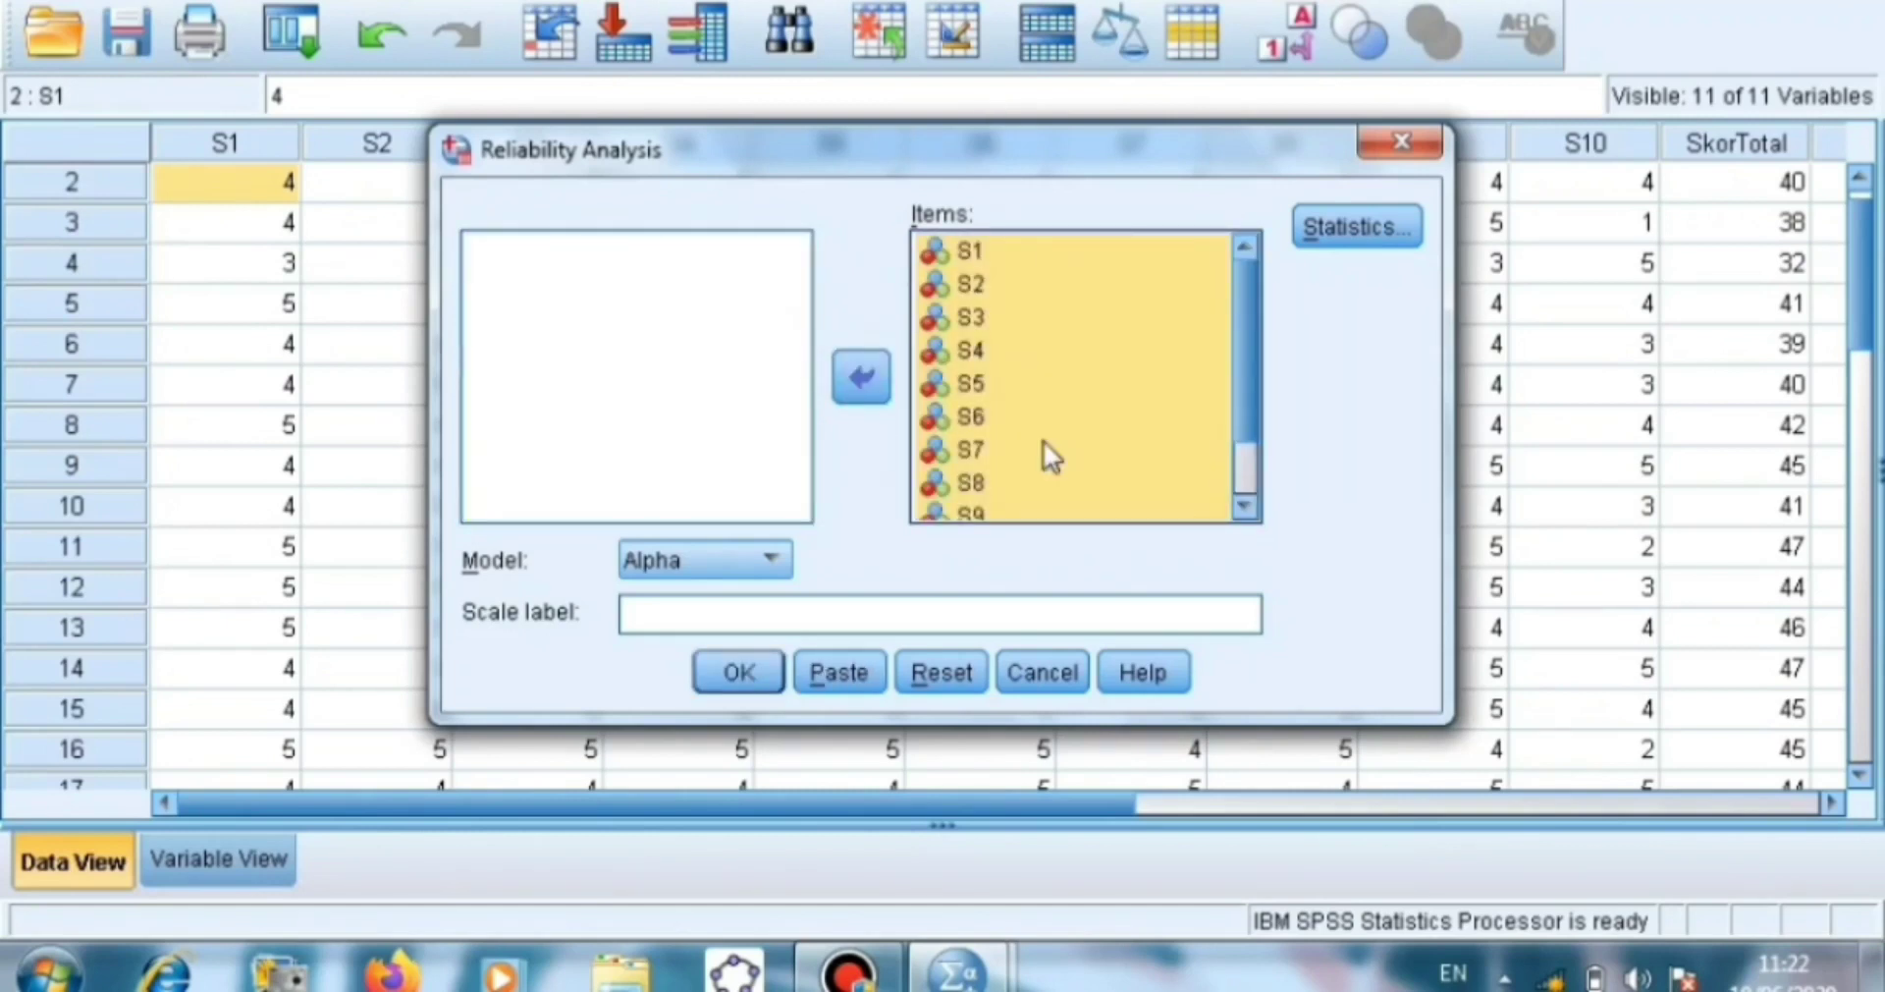
left_click(1249, 463)
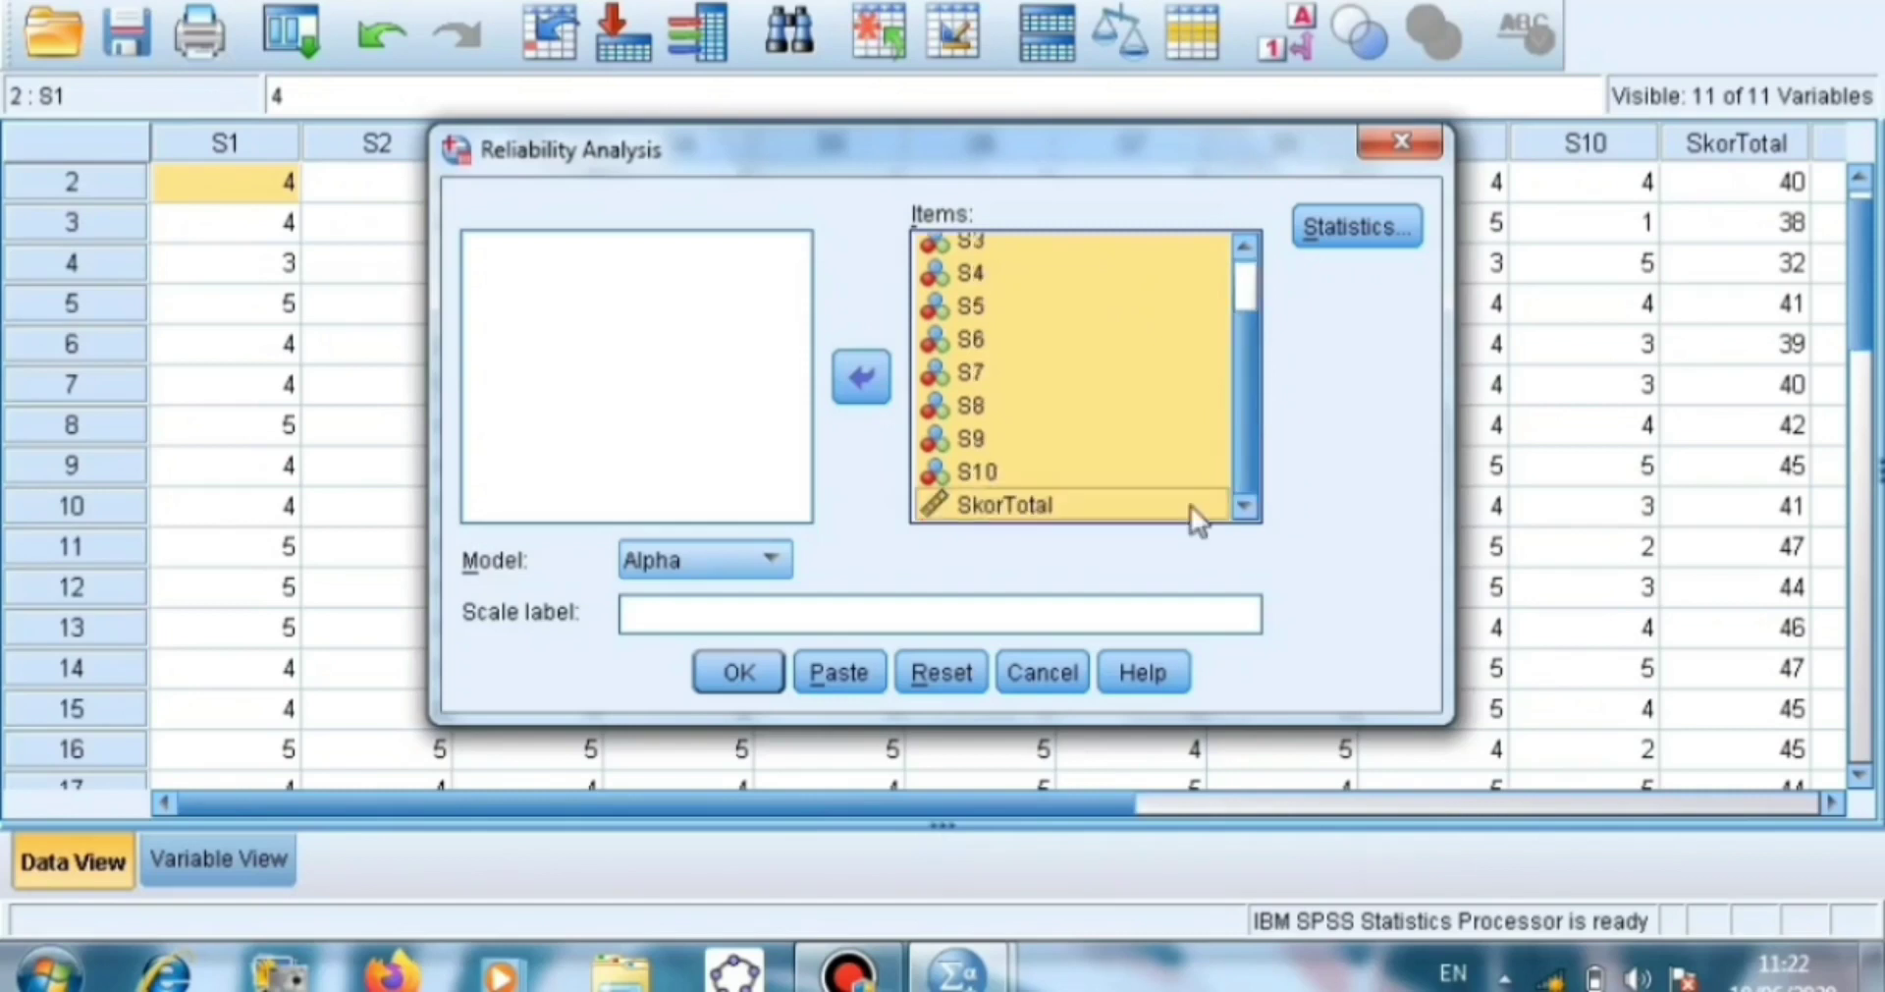
left_click(1005, 470)
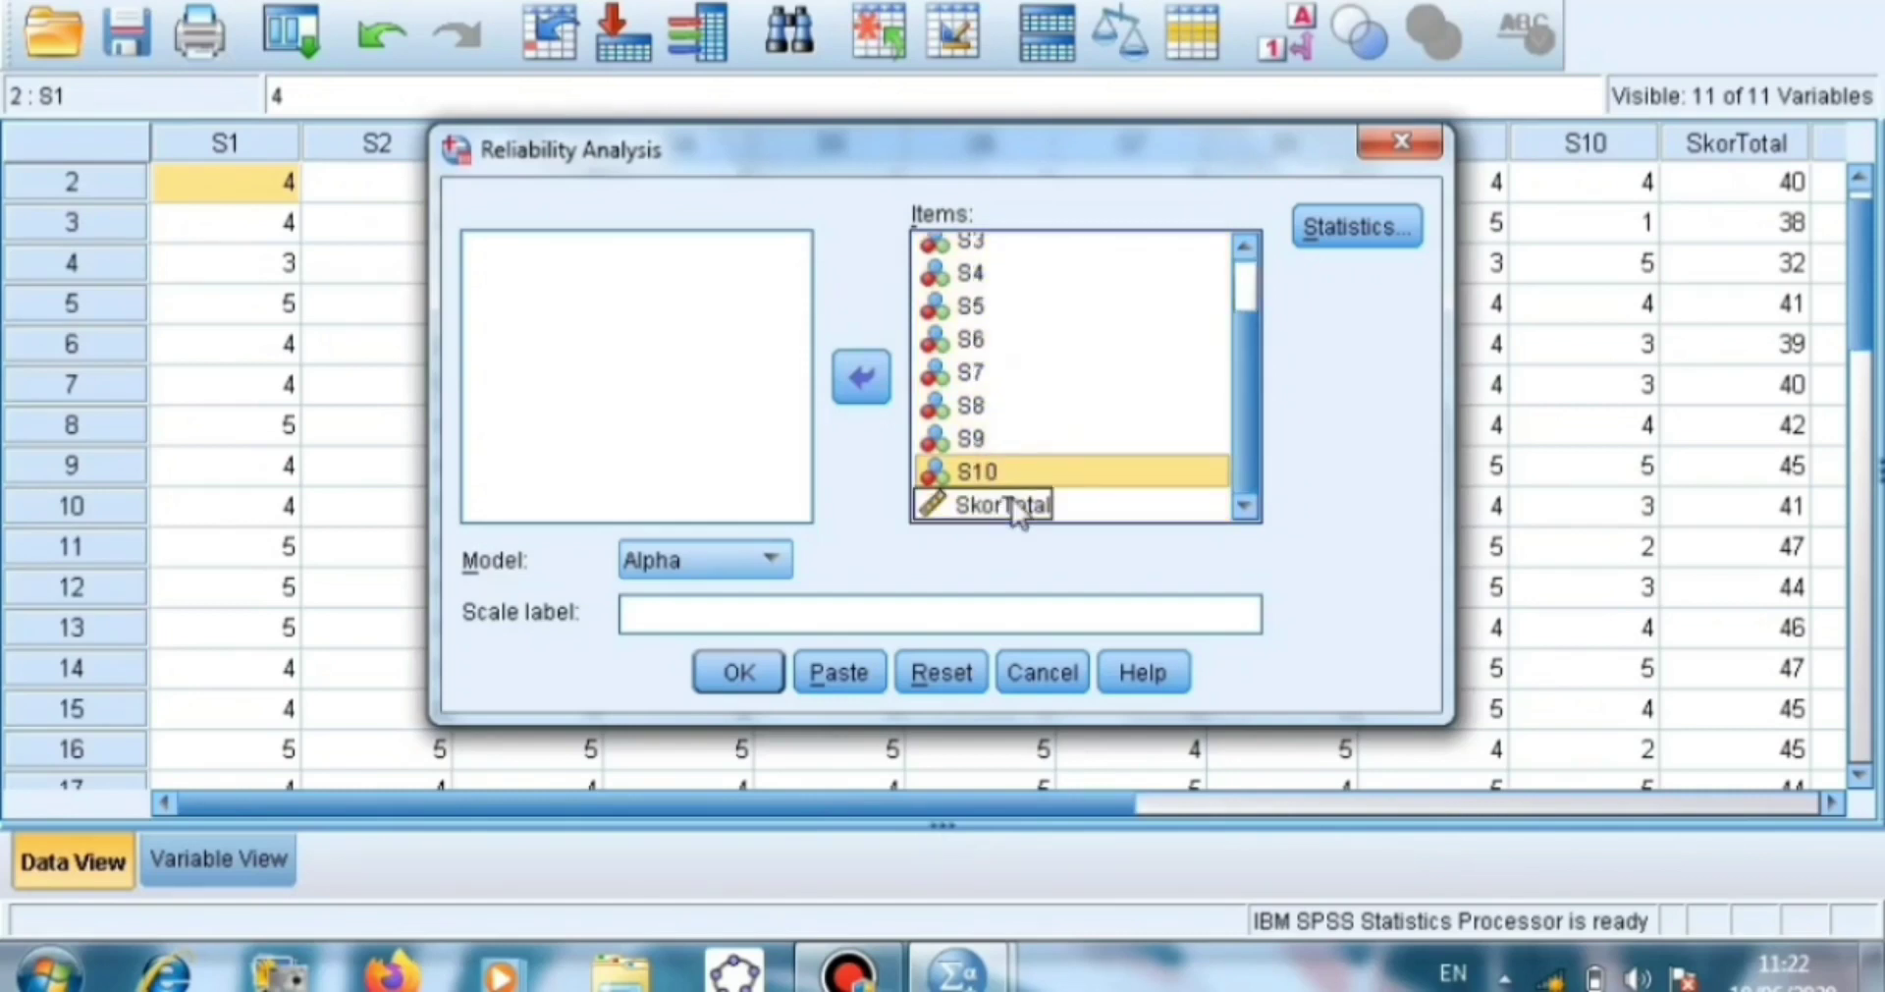
left_click(1019, 509, "shift")
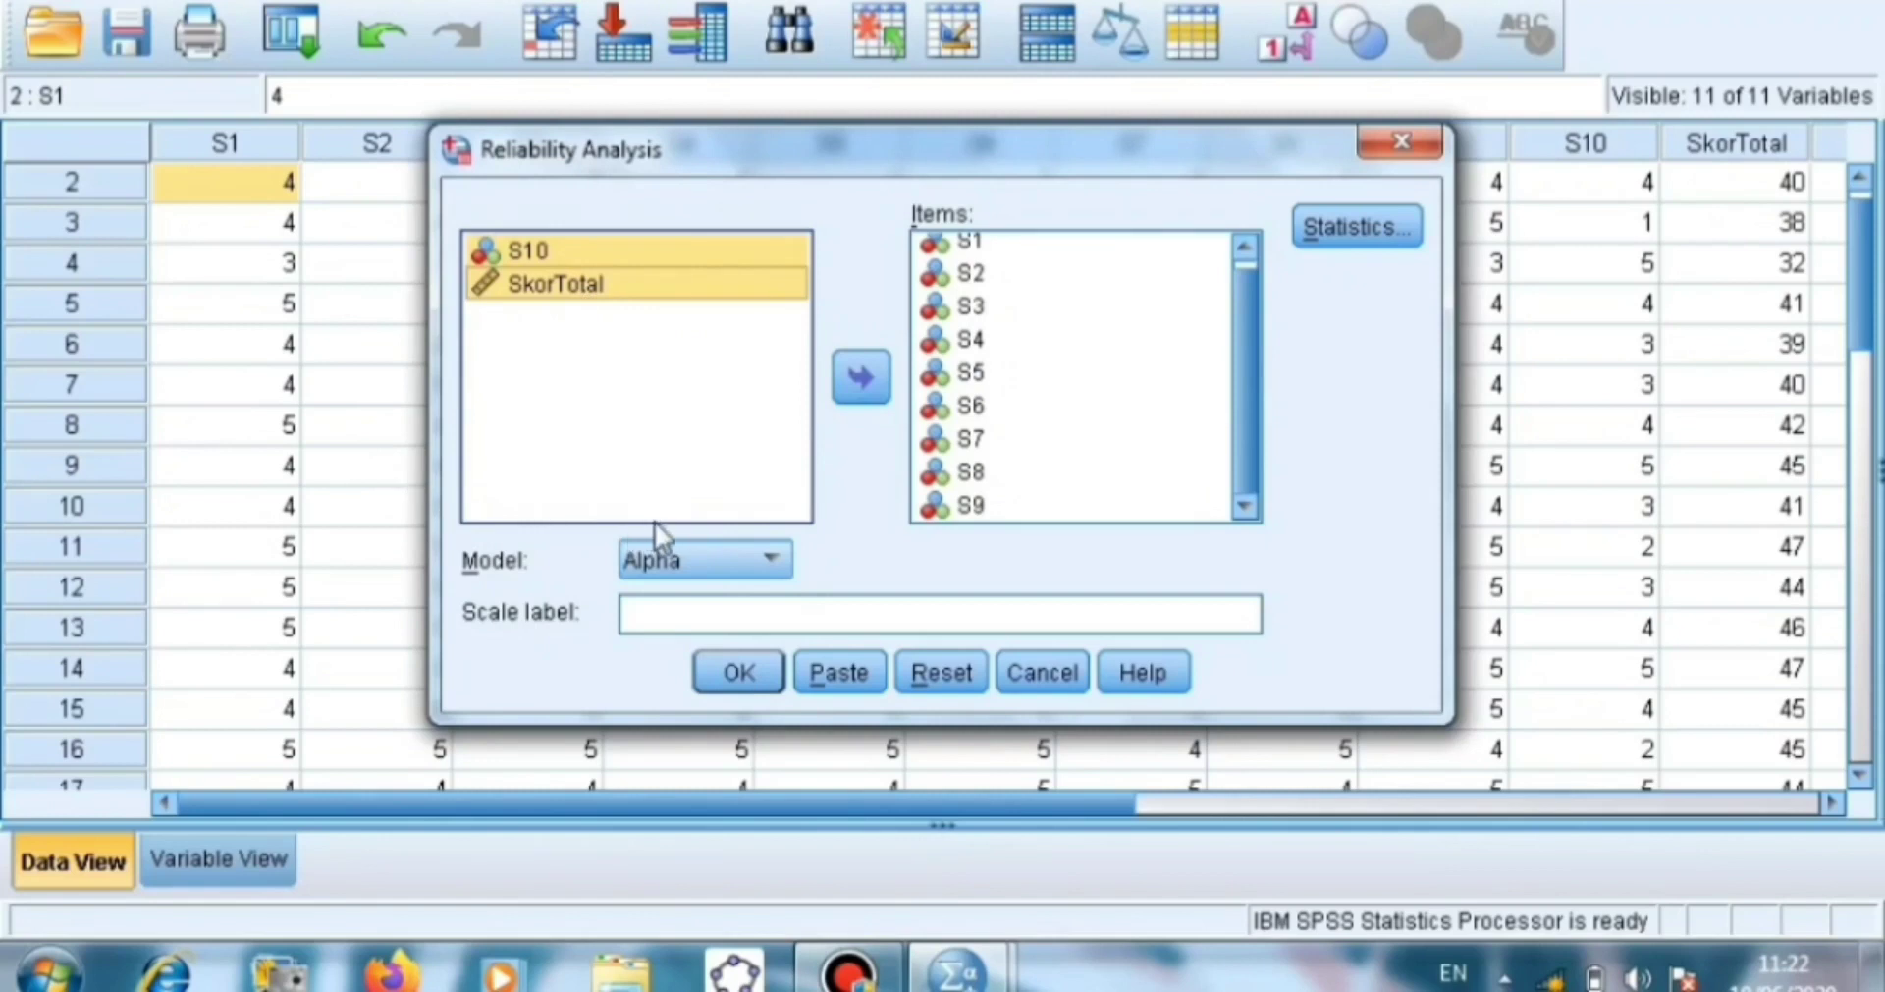
- Request descriptives for Item, Scale and Scale if item deleted, and run the reliability analysis
left_click(1347, 232)
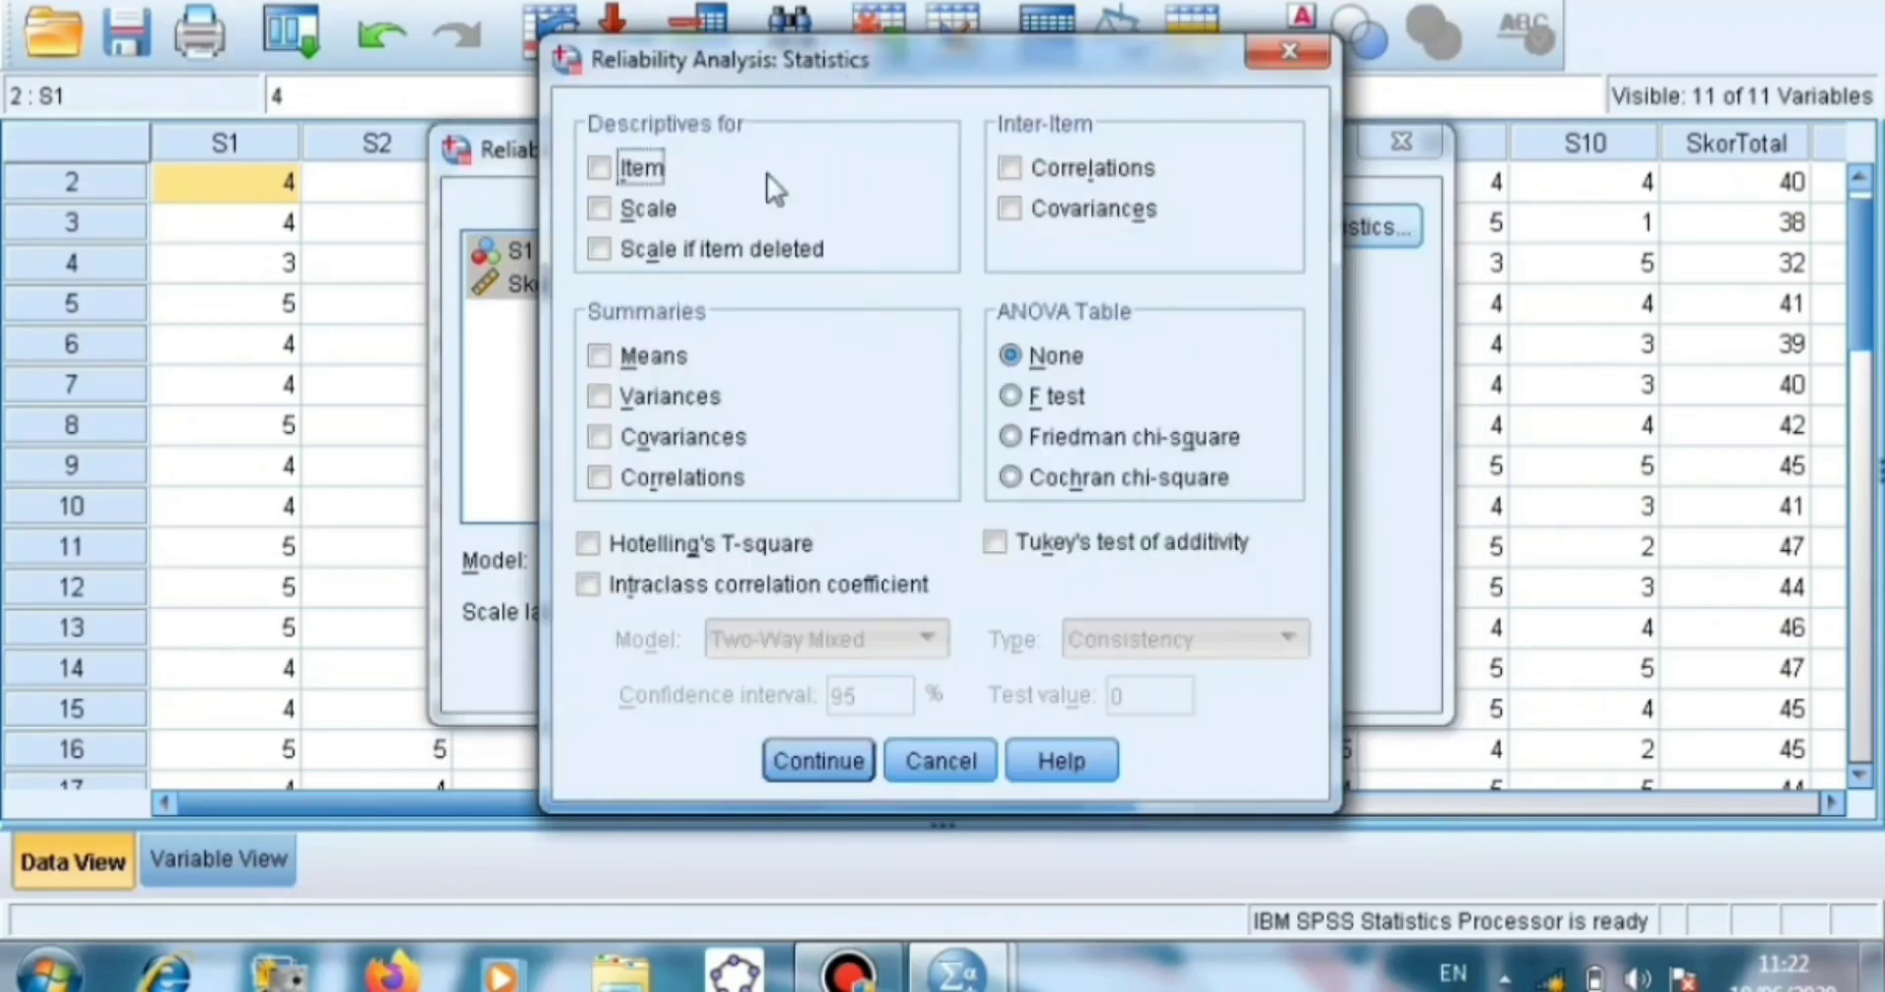
left_click(656, 172)
left_click(648, 208)
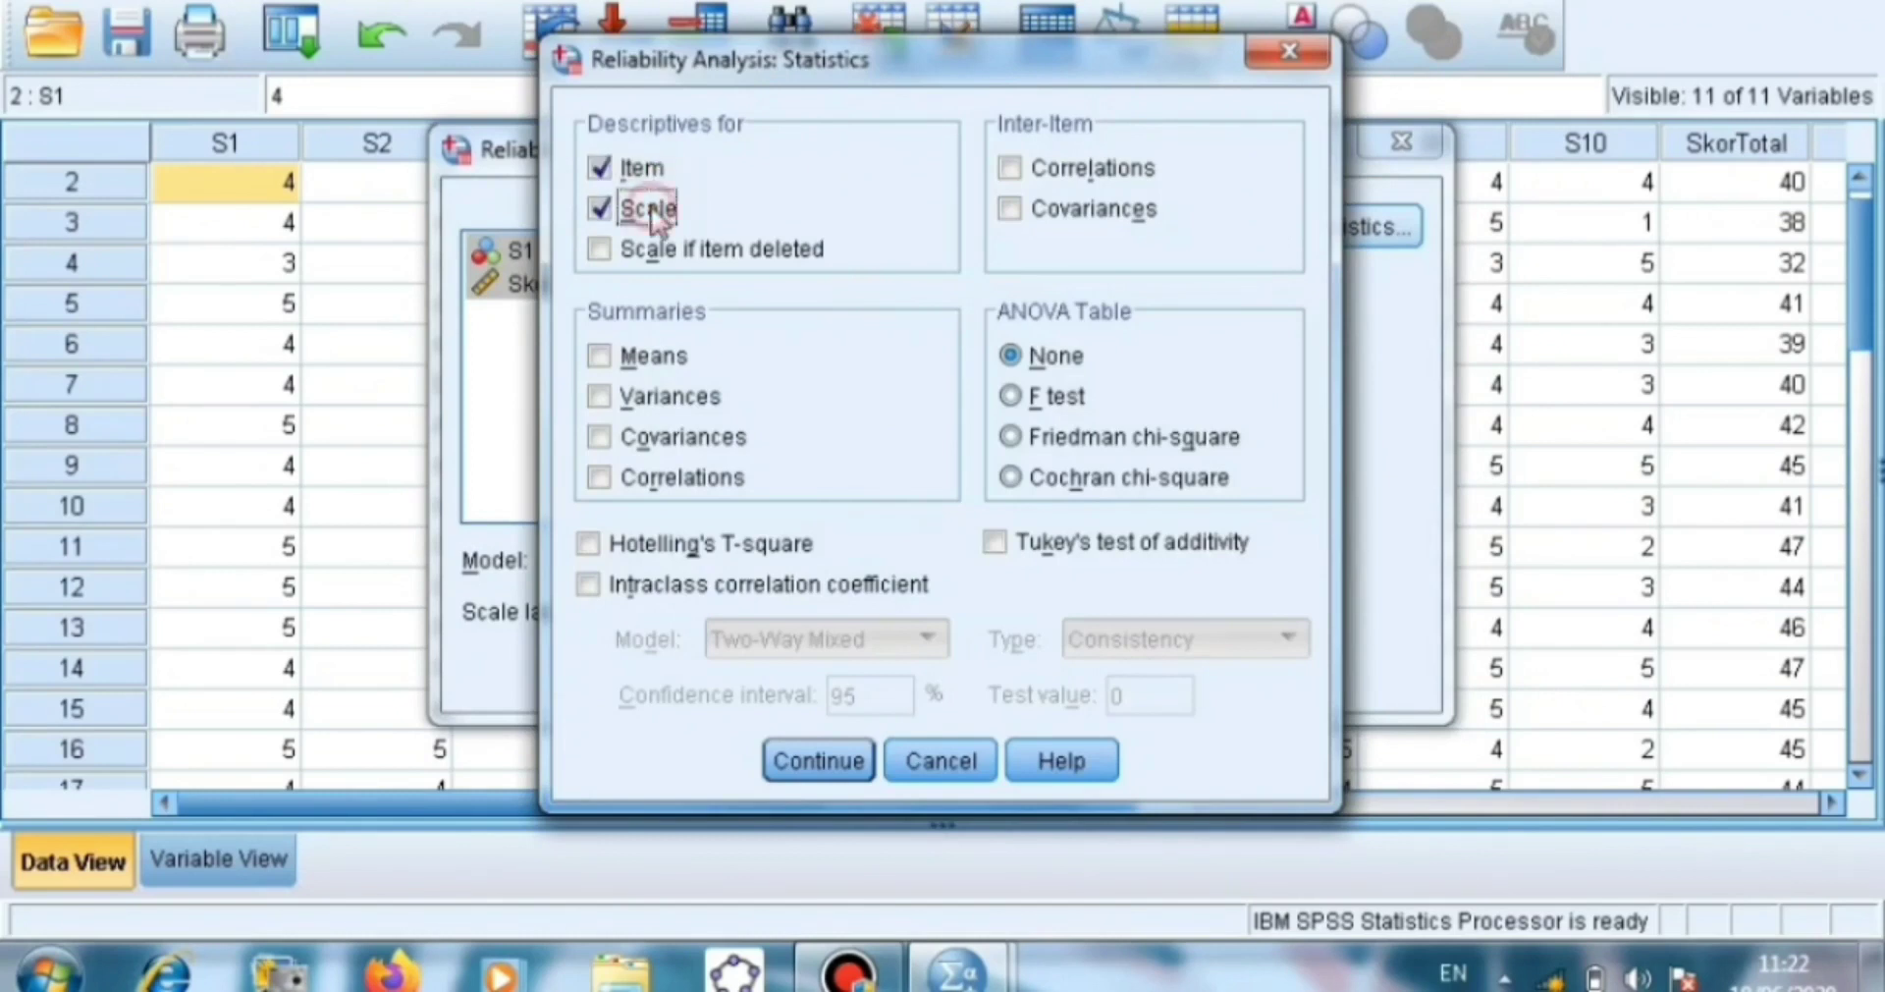
left_click(699, 252)
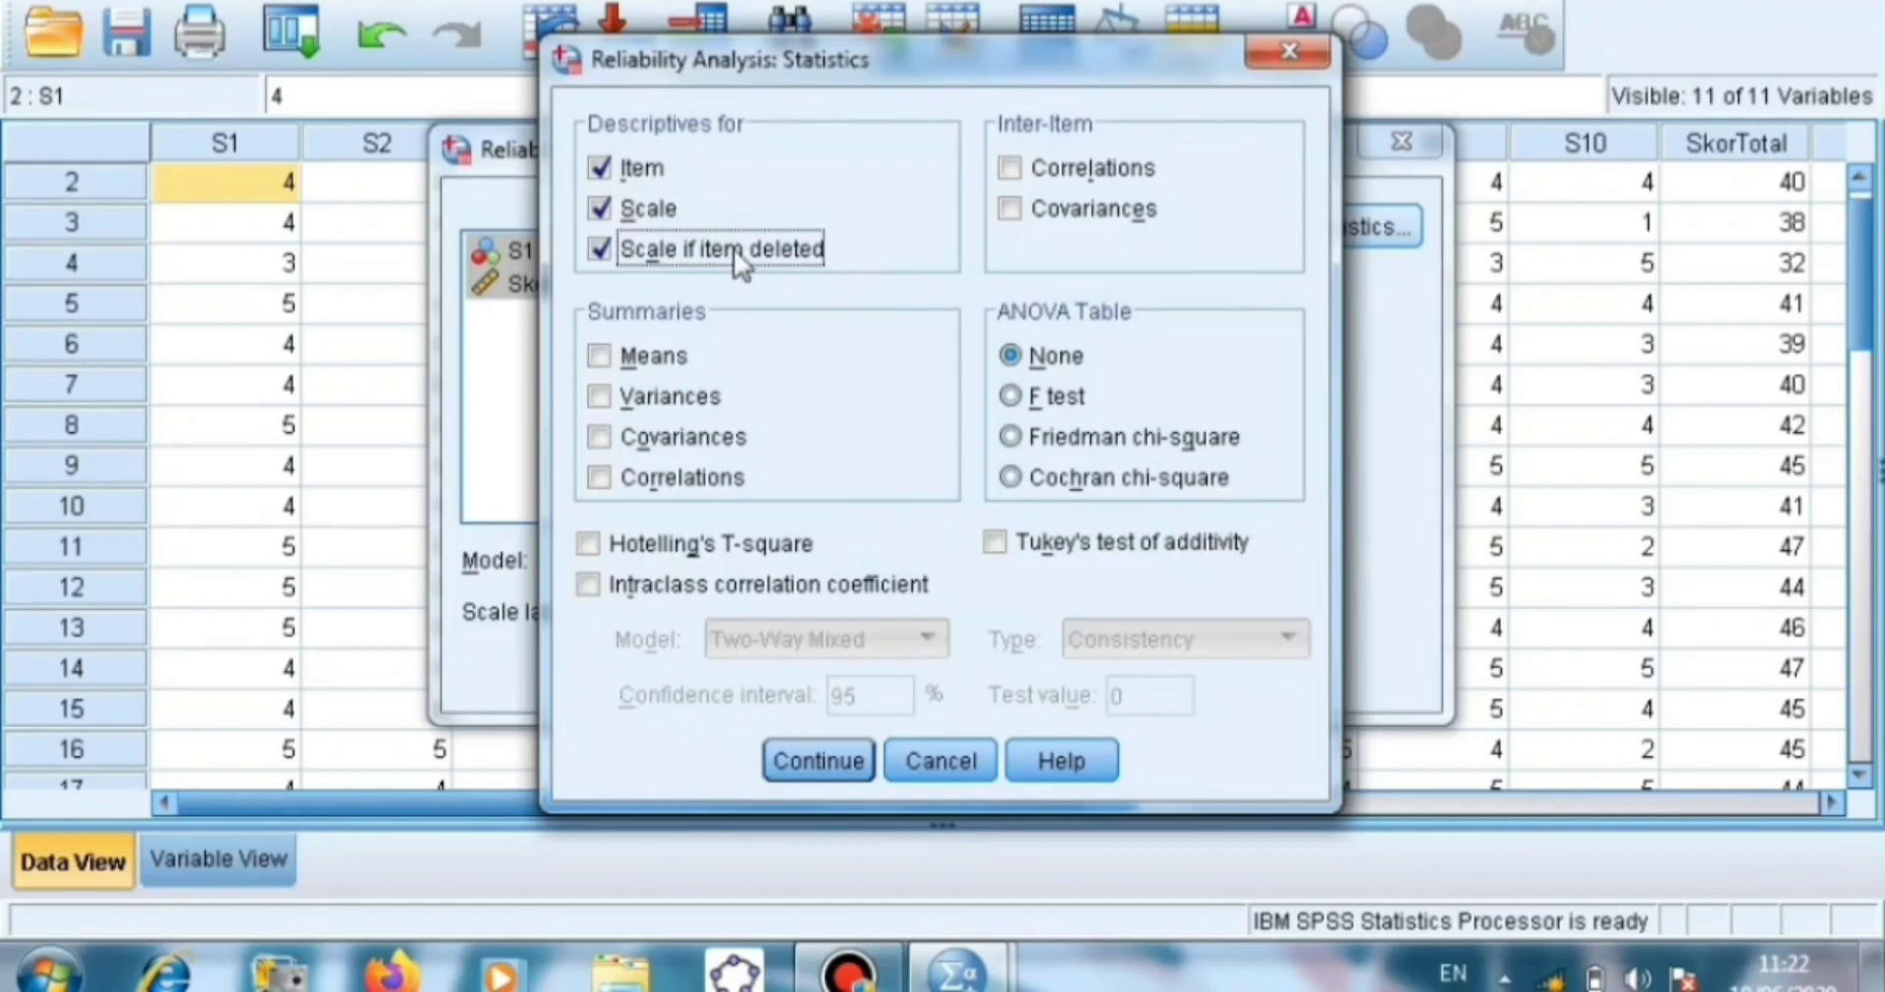
left_click(858, 757)
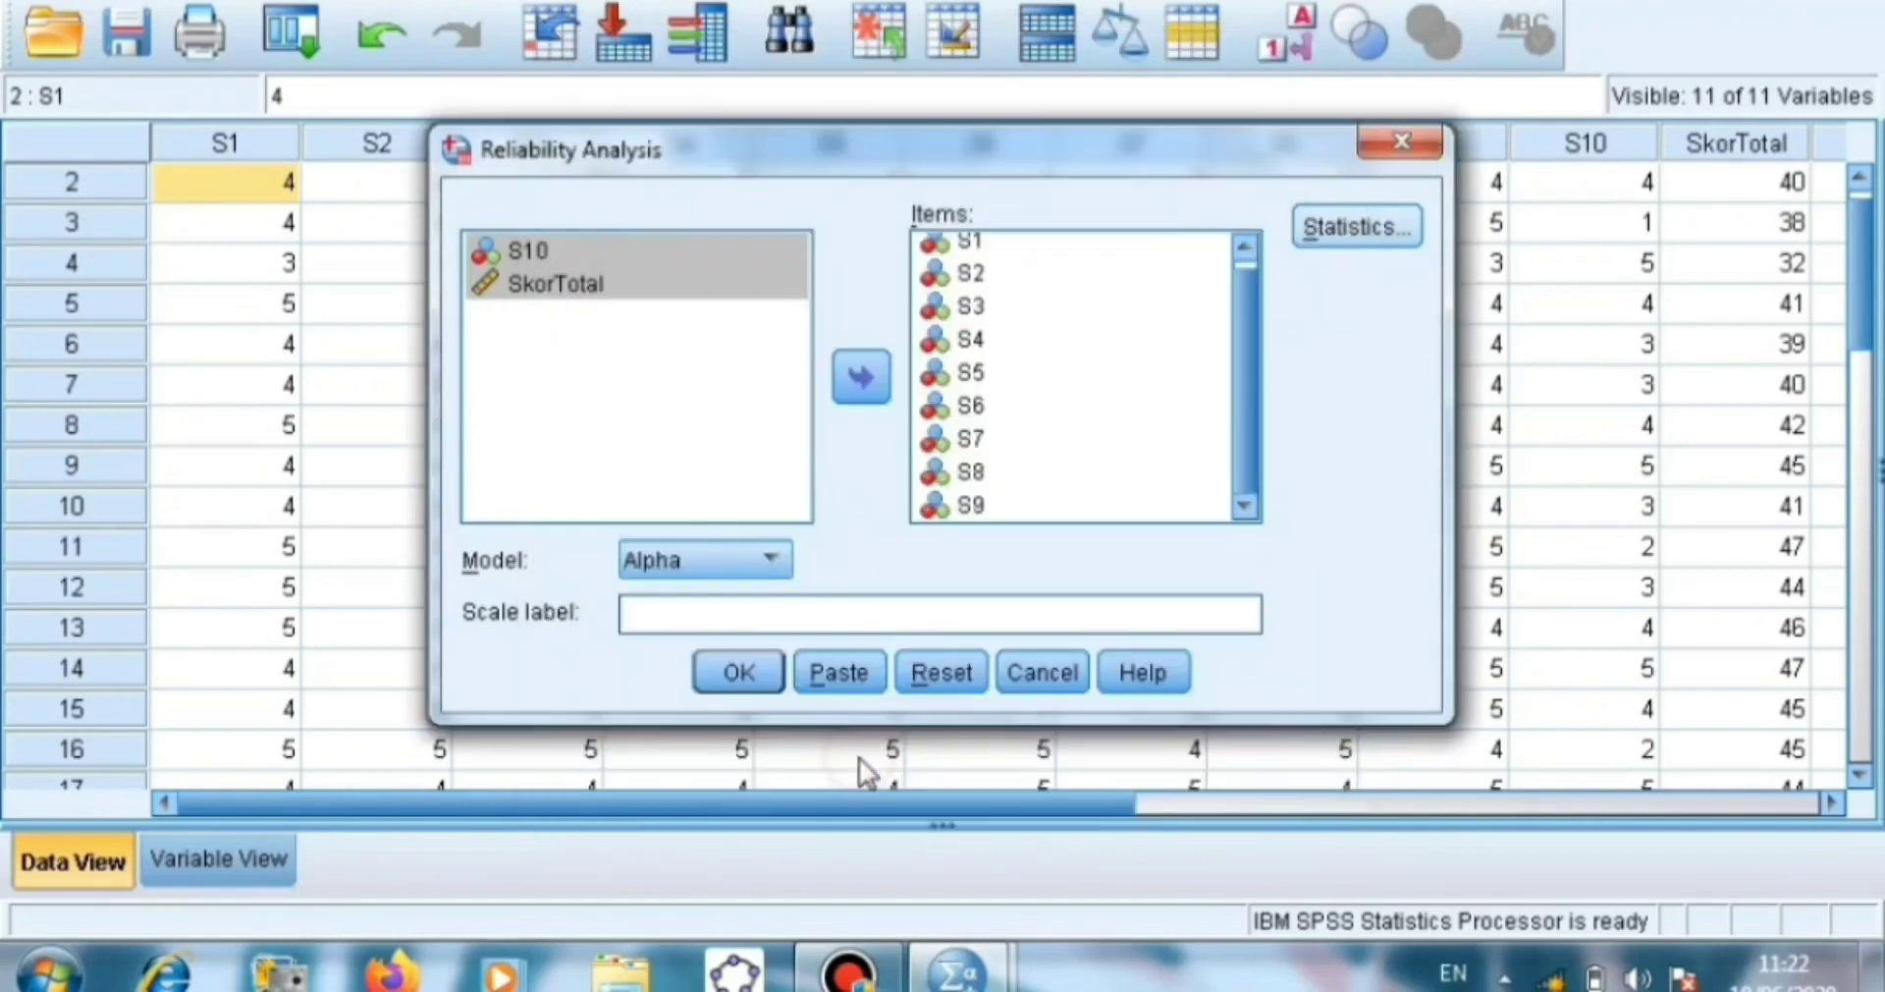
left_click(742, 673)
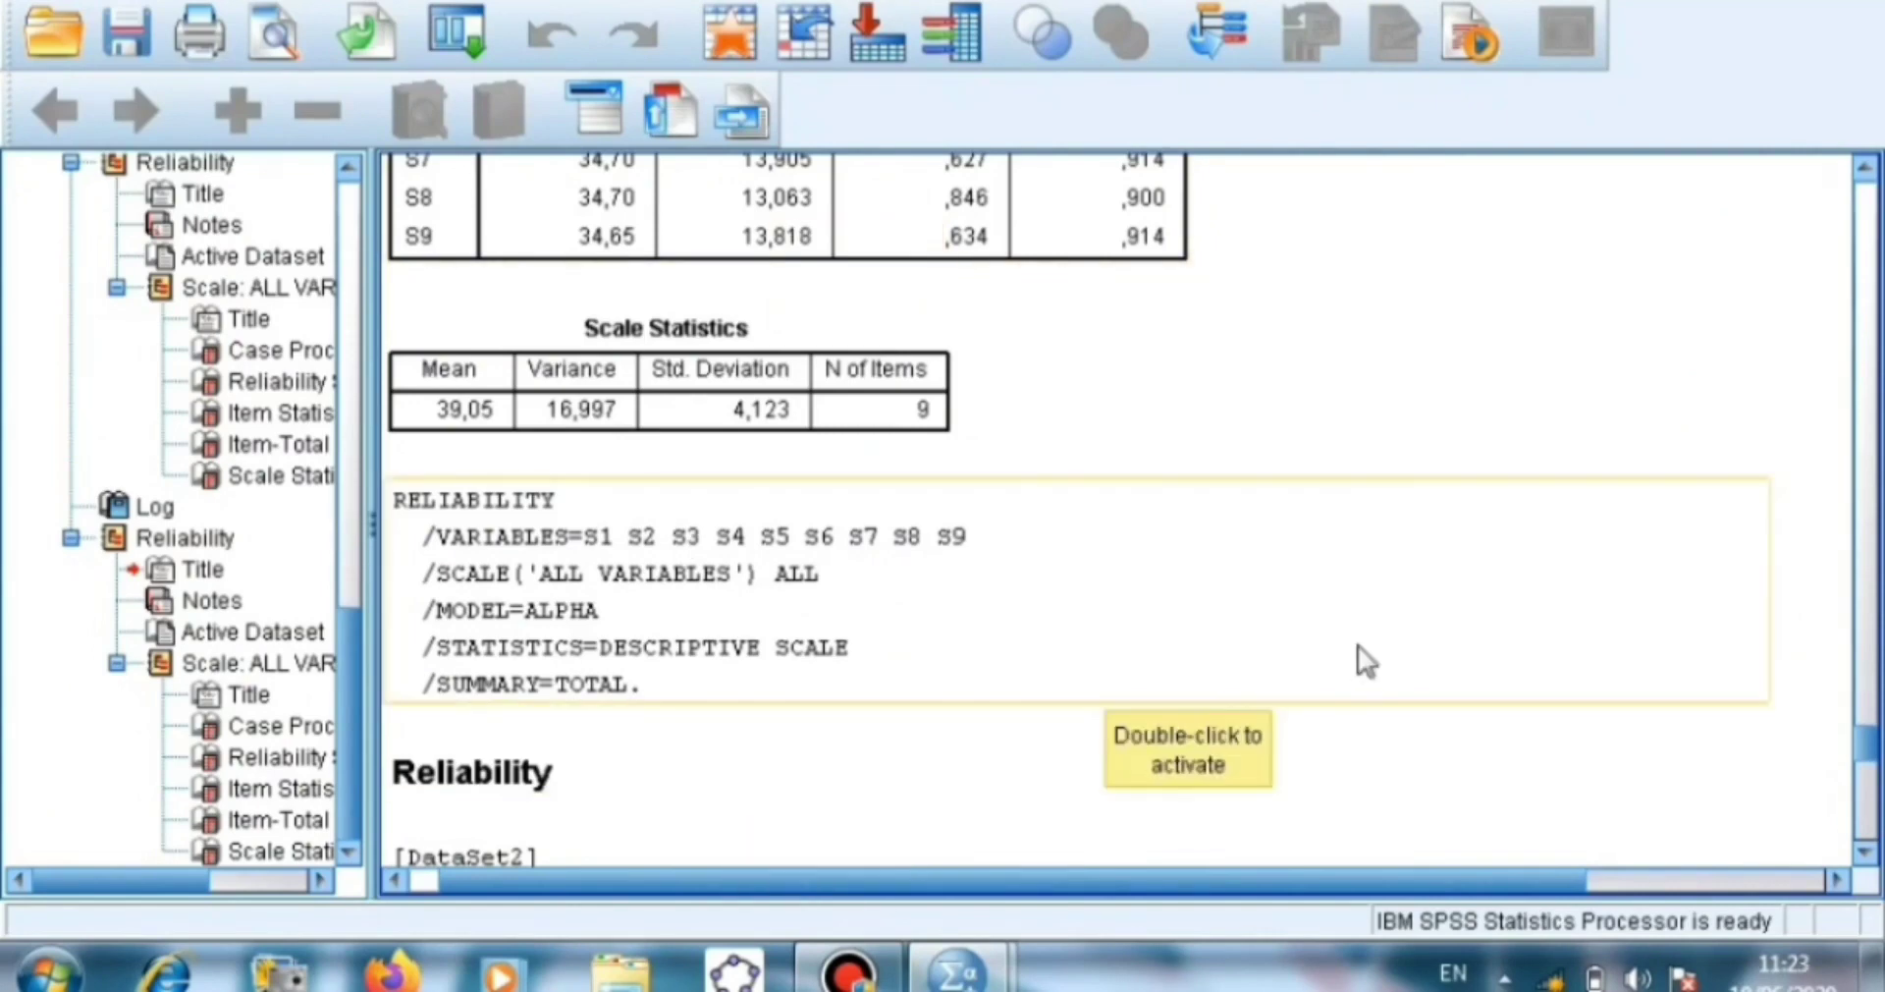
- Examine the new reliability output from Cronbach's Alpha through Item Statistics to the Corrected Item-Total Correlation column and Scale Statistics
scroll(1358, 646, "down", 3)
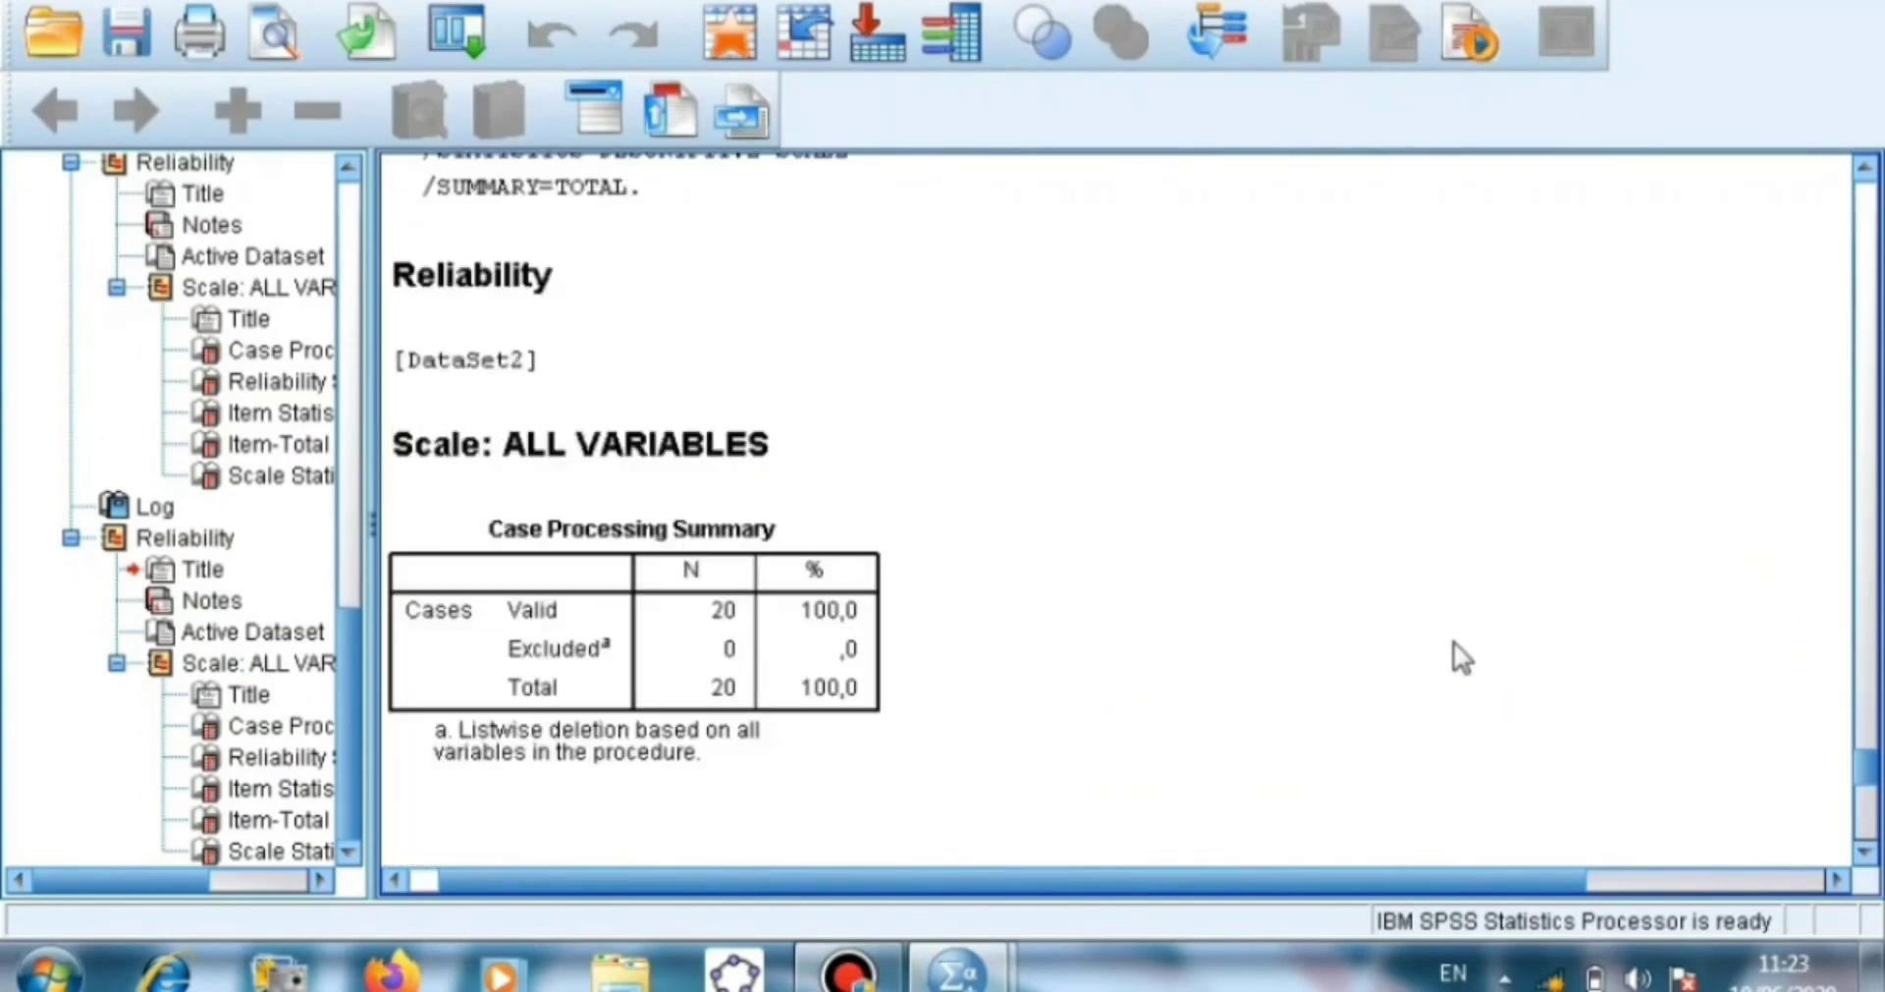
scroll(1454, 643, "down", 5)
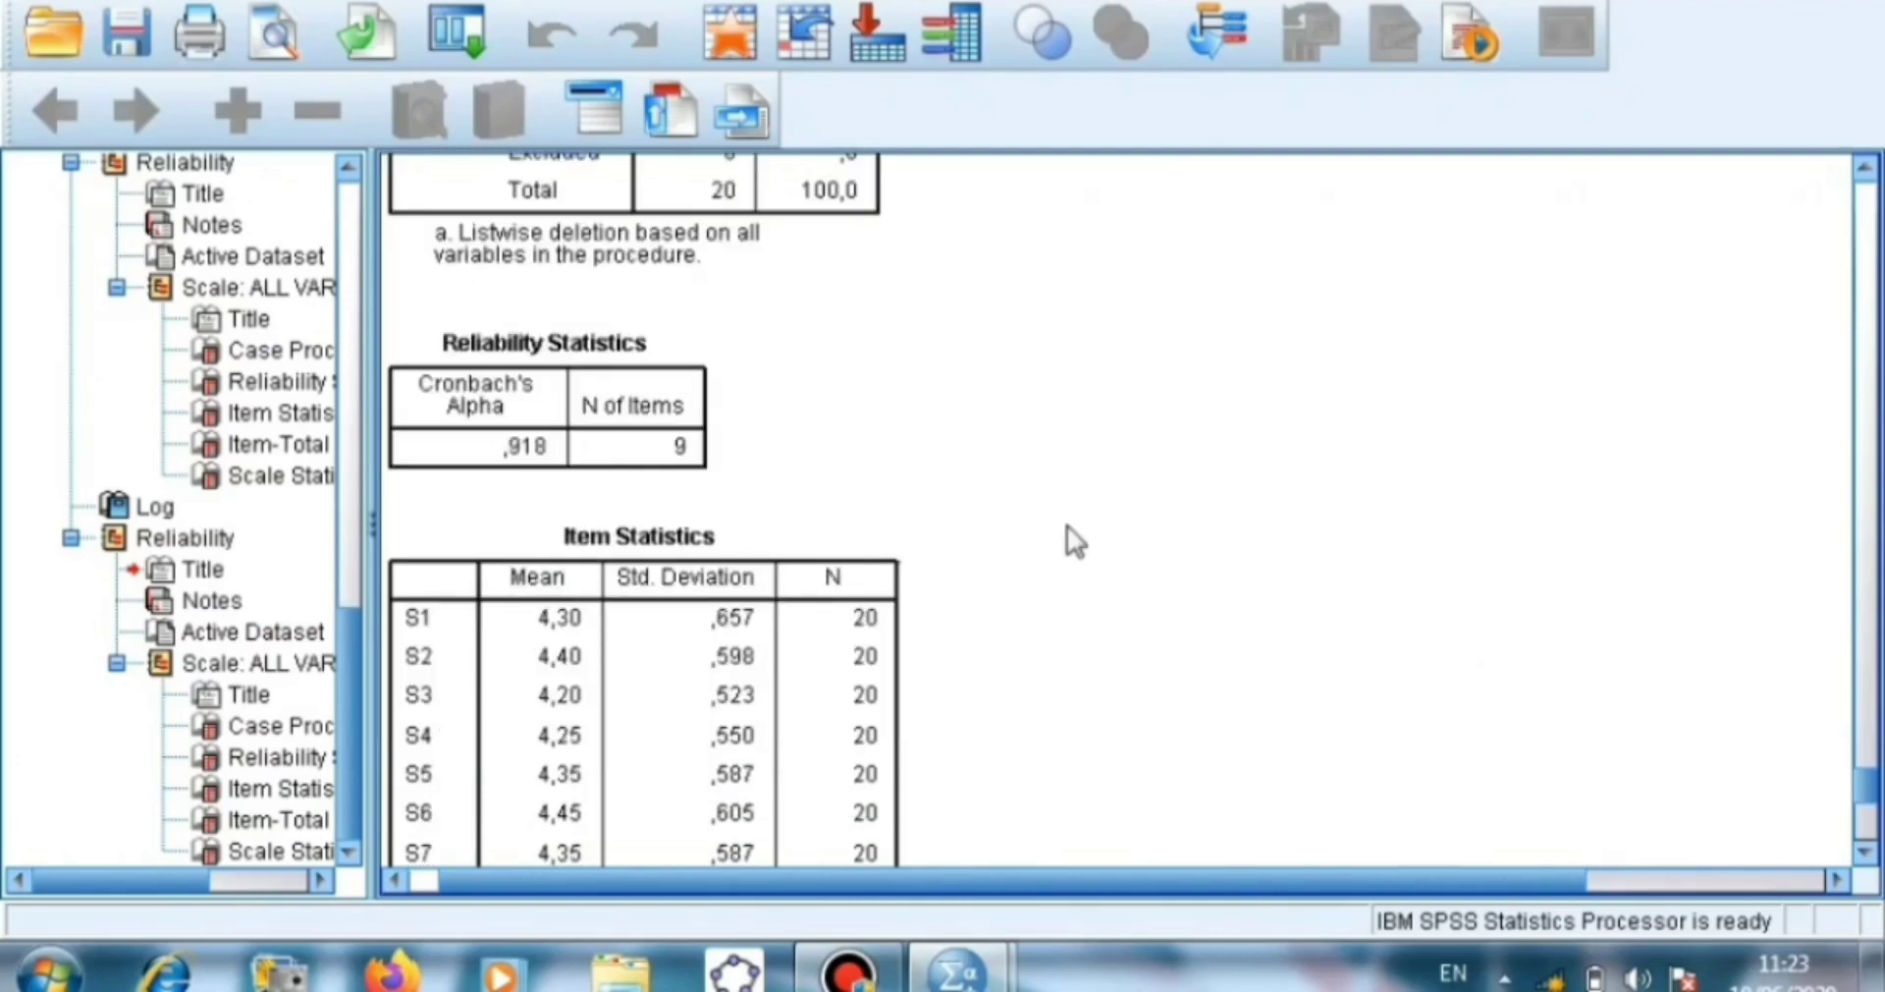
scroll(798, 461, "down", 2)
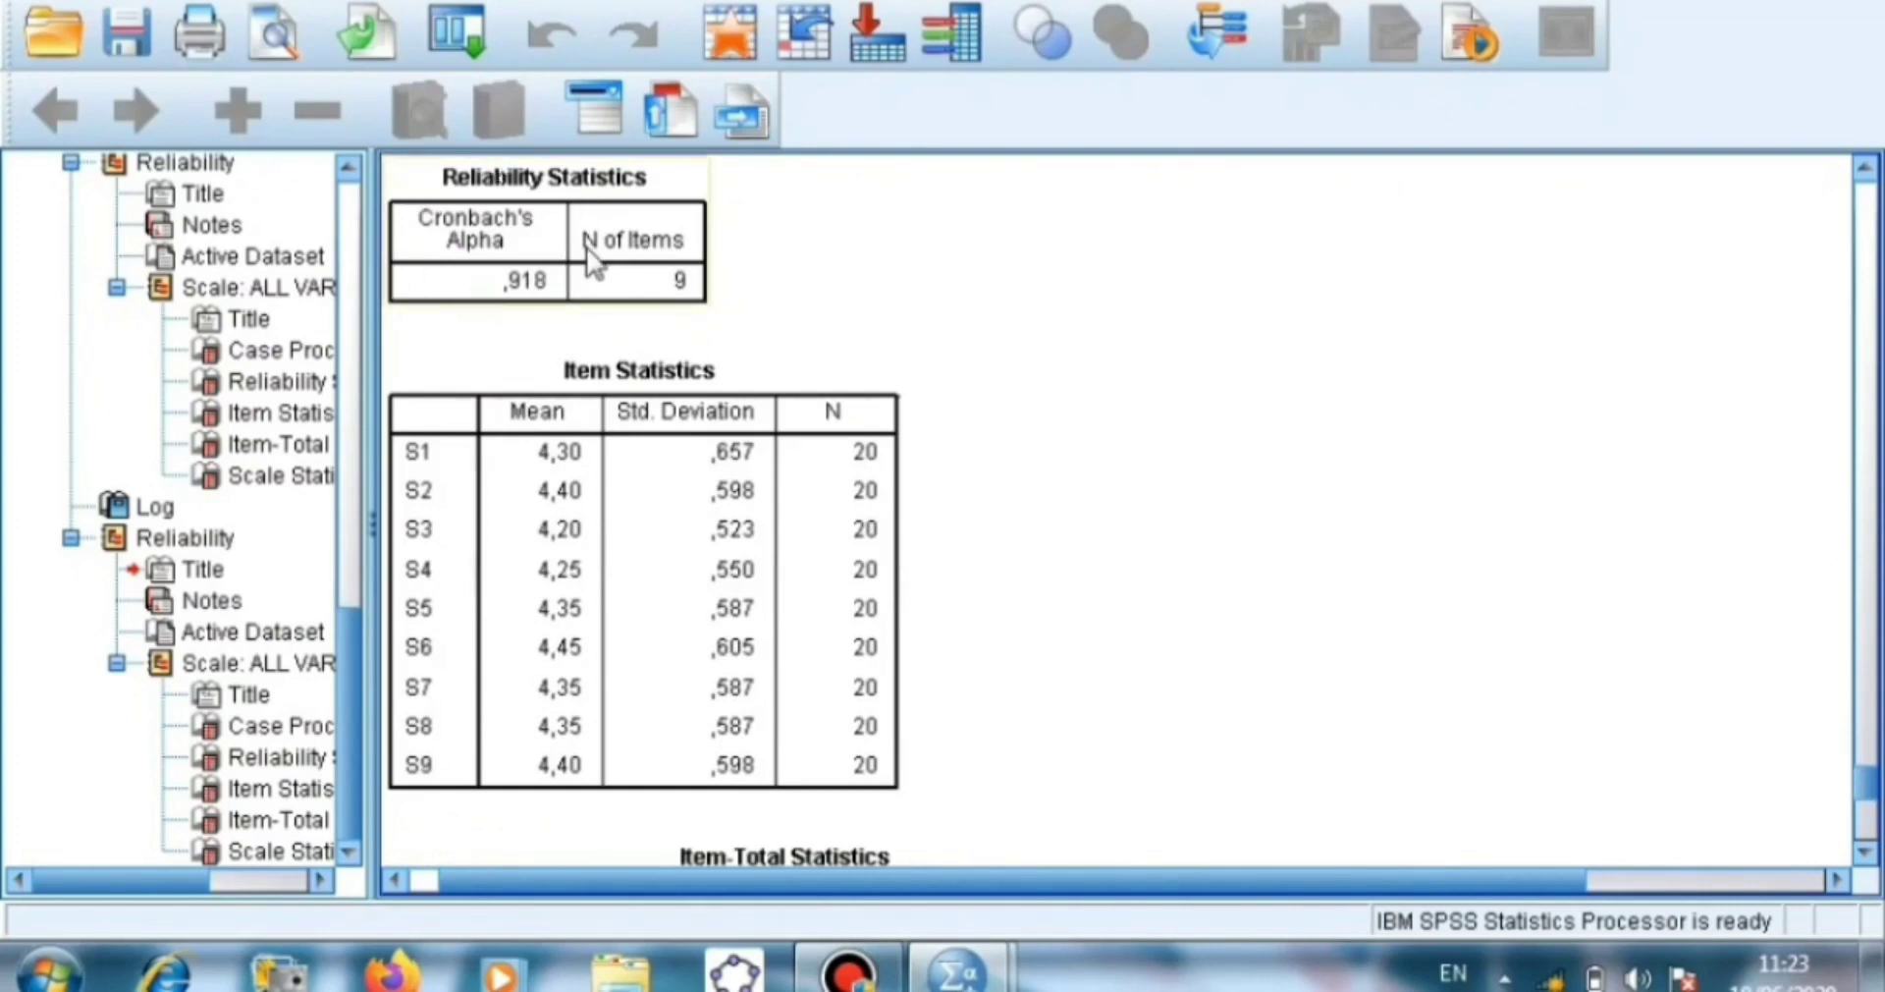
scroll(1033, 361, "down", 2)
scroll(1233, 378, "down", 2)
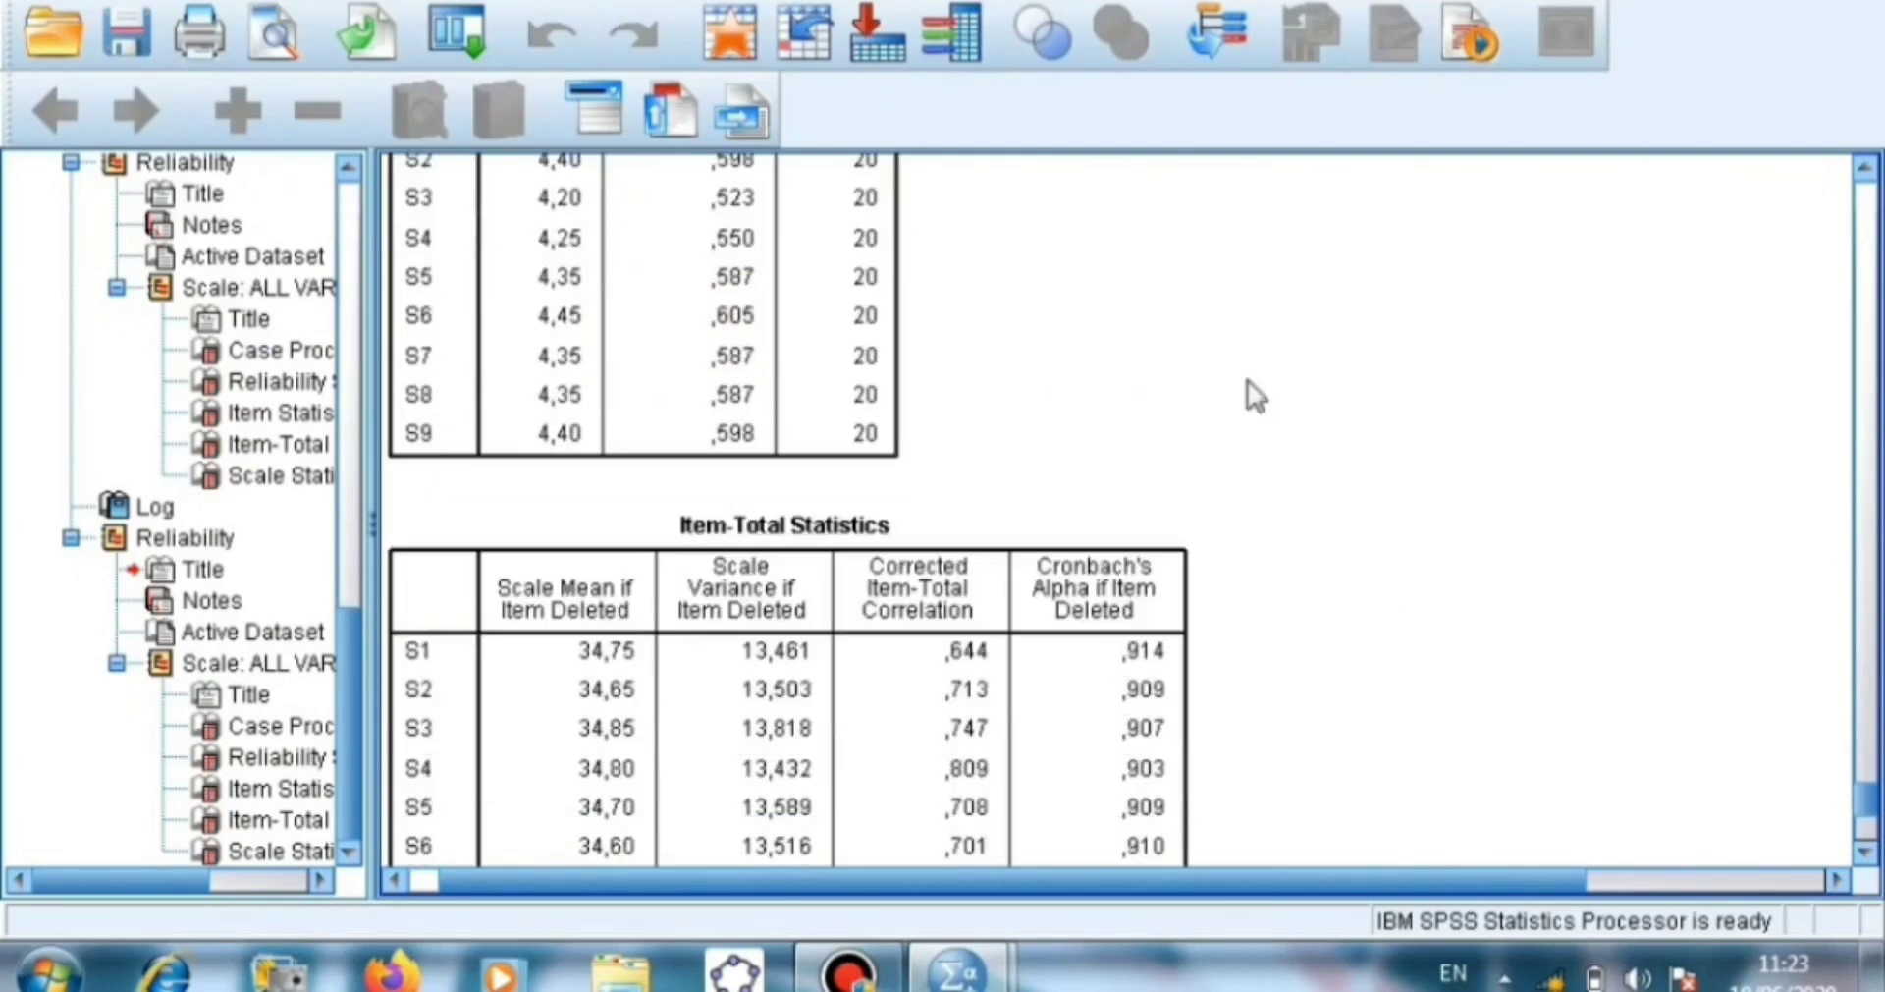
scroll(1495, 447, "down", 2)
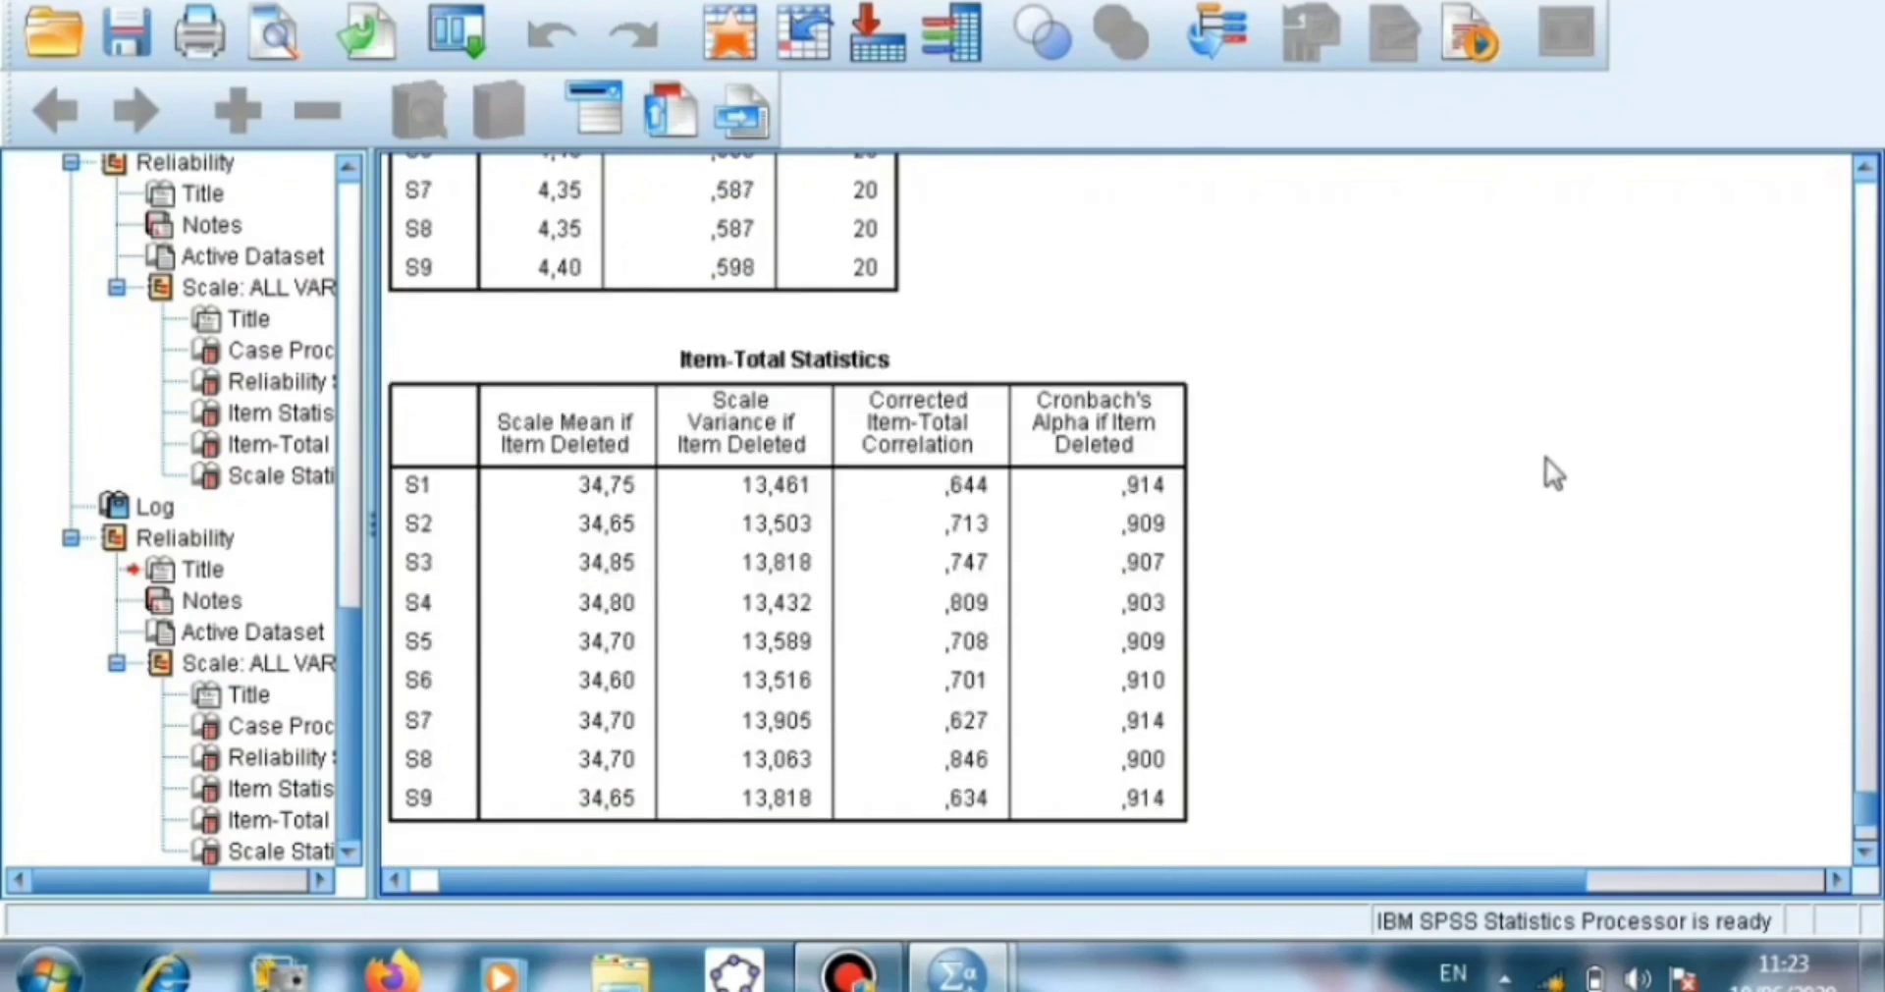
scroll(1546, 457, "down", 2)
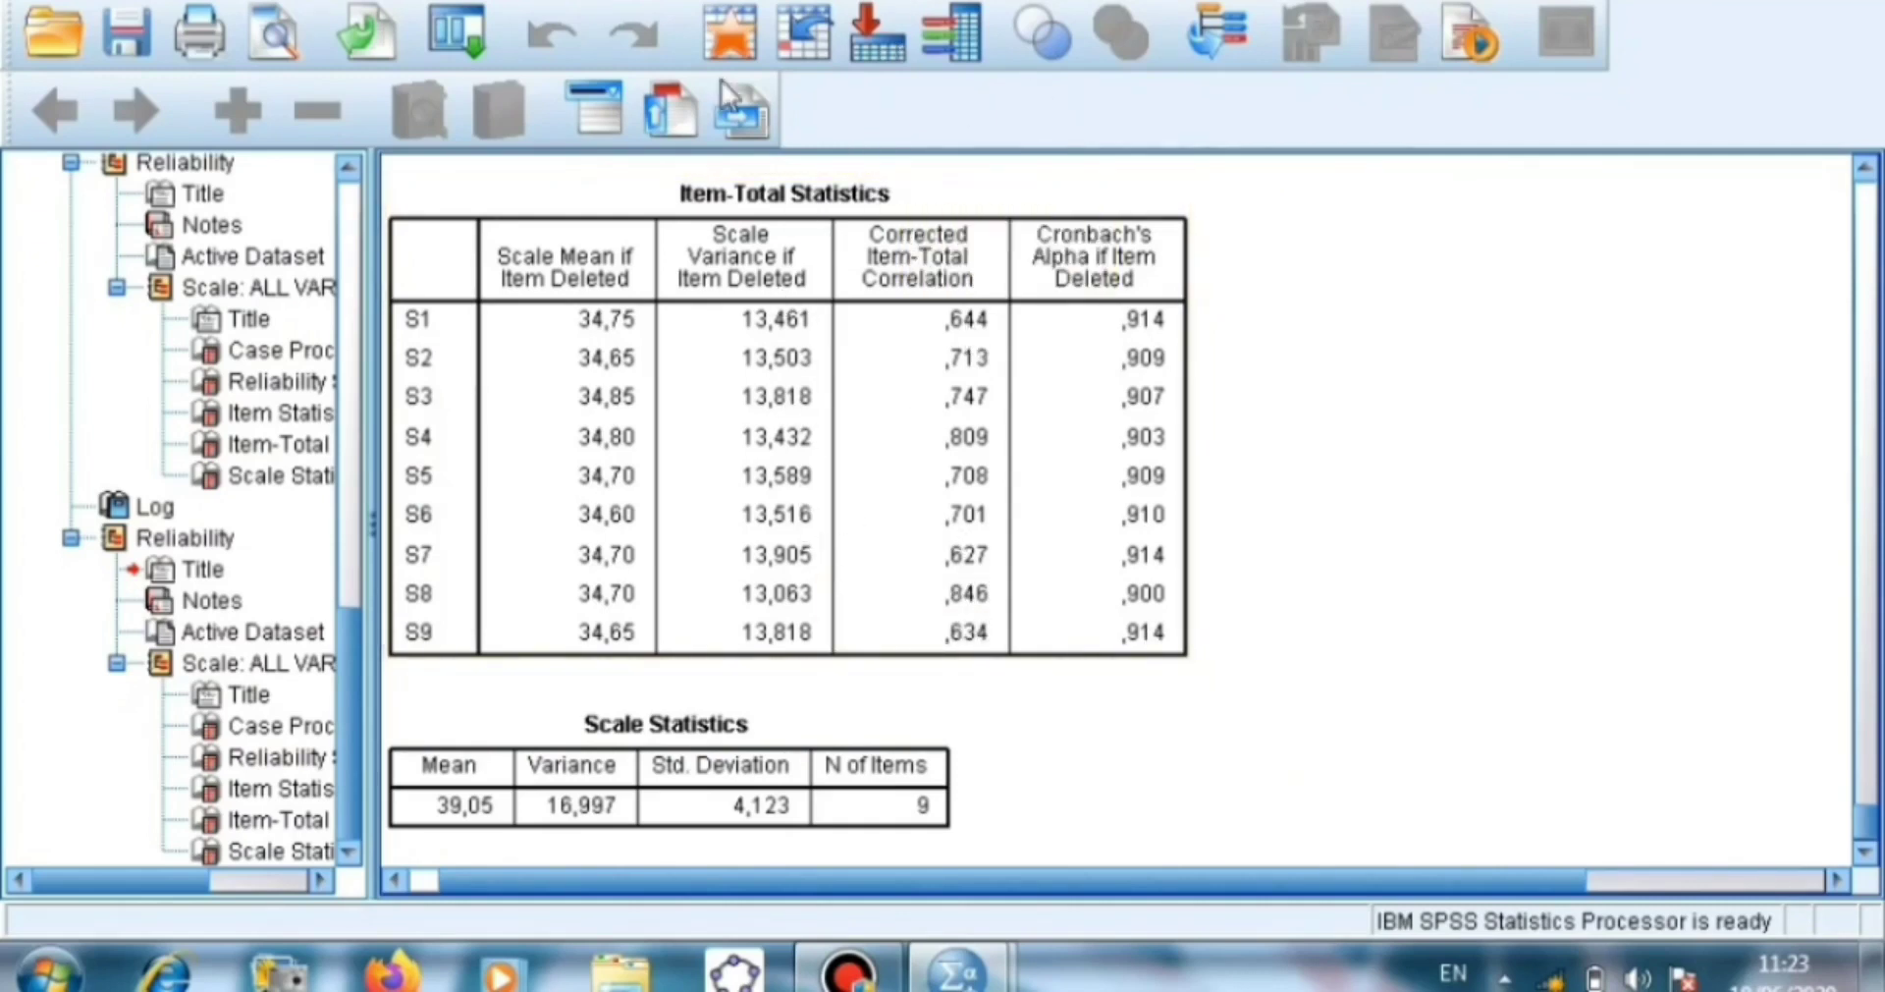
left_click(661, 285)
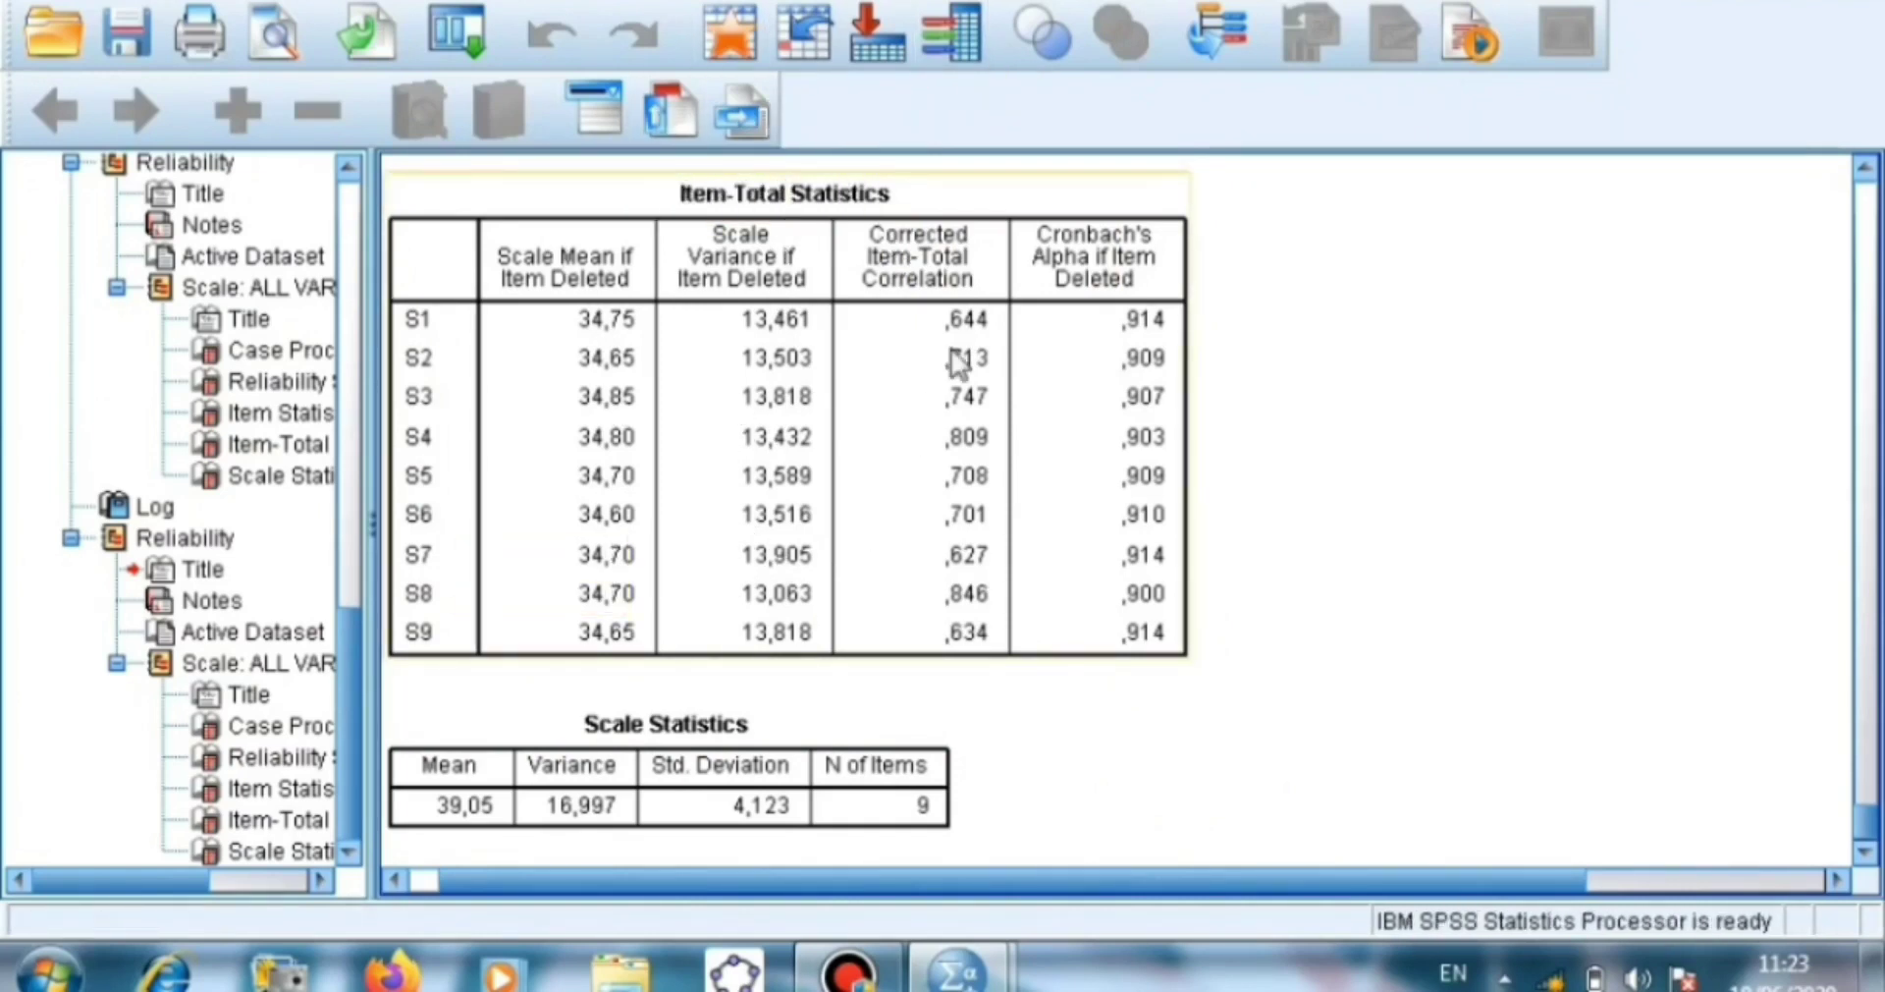